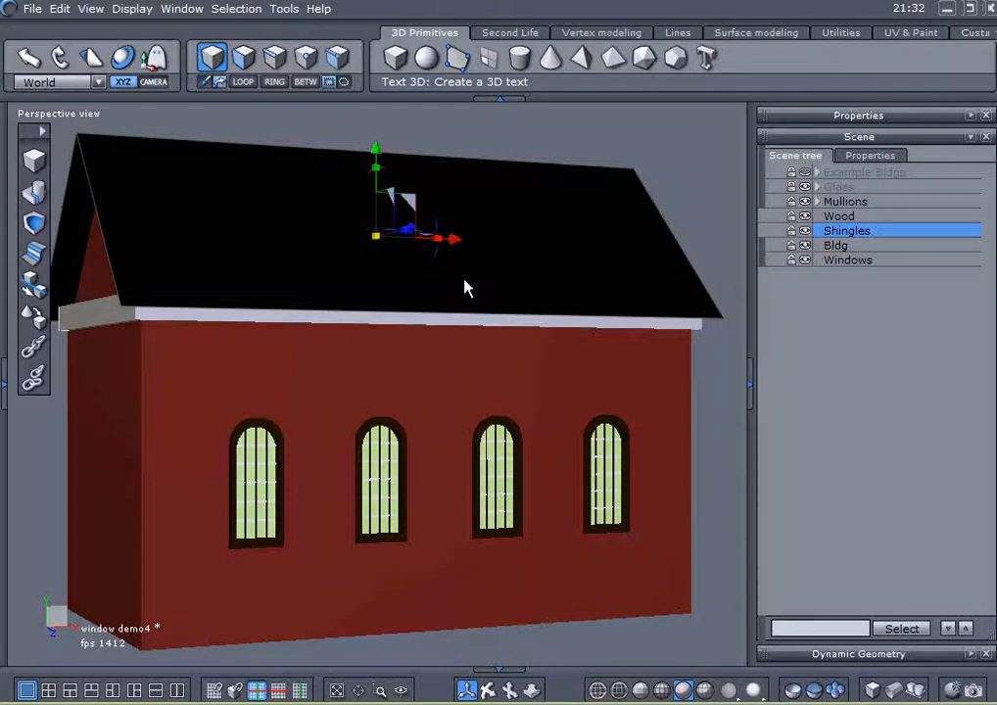
{"action": "left_click", "coordinate": [373, 366]}
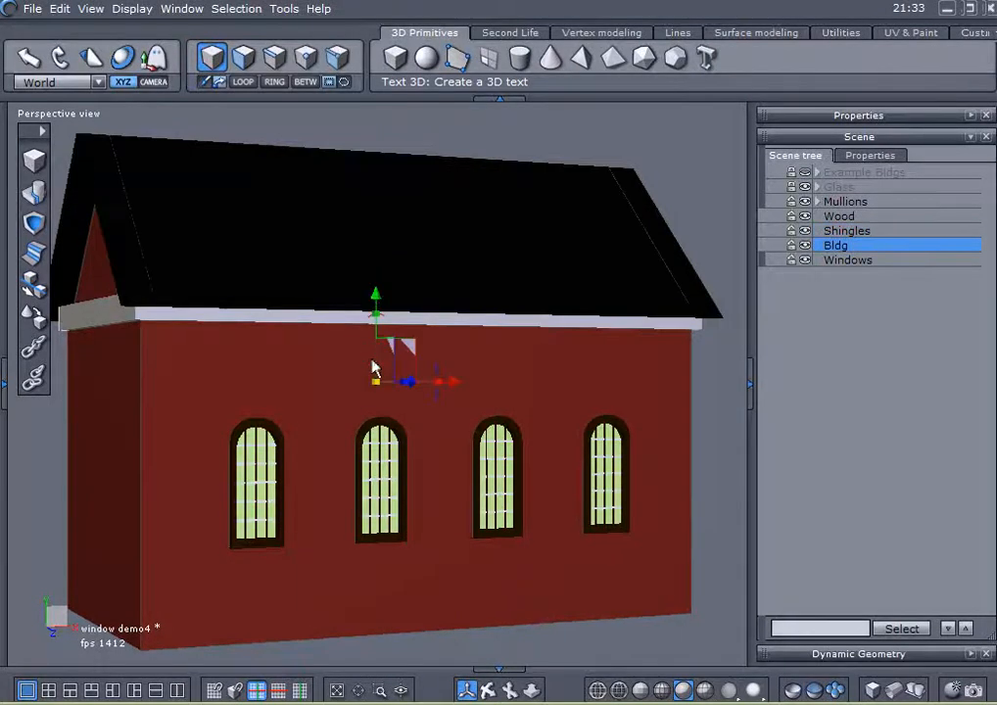
{"action": "middle_click_drag", "start_coordinate": [311, 455], "coordinate": [26, 453]}
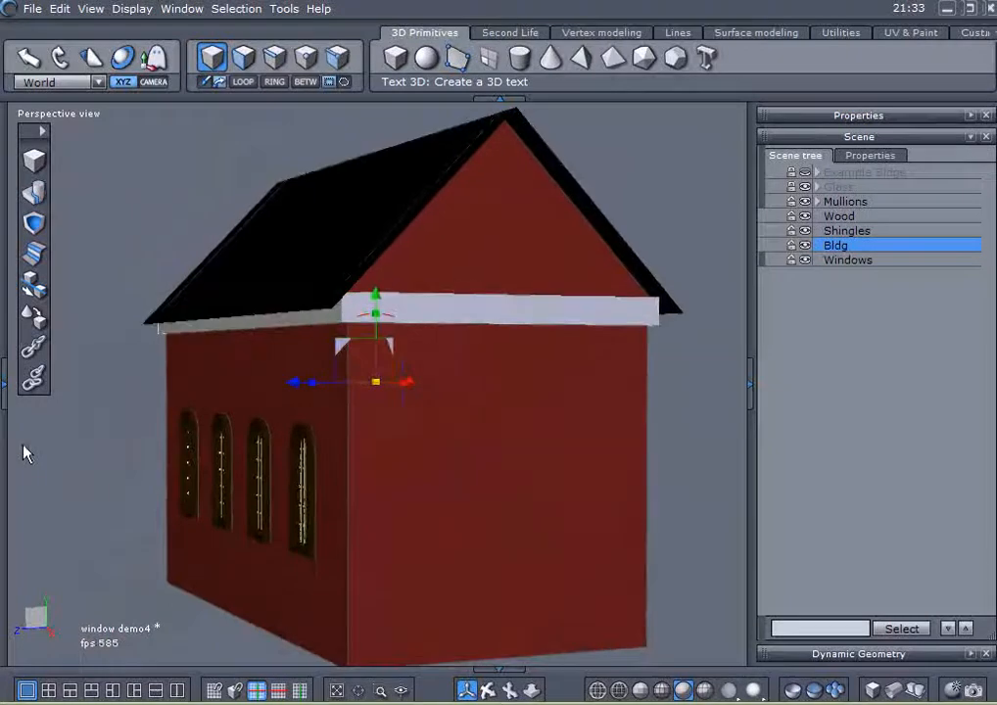
{"action": "middle_click_drag", "start_coordinate": [575, 456], "coordinate": [646, 460]}
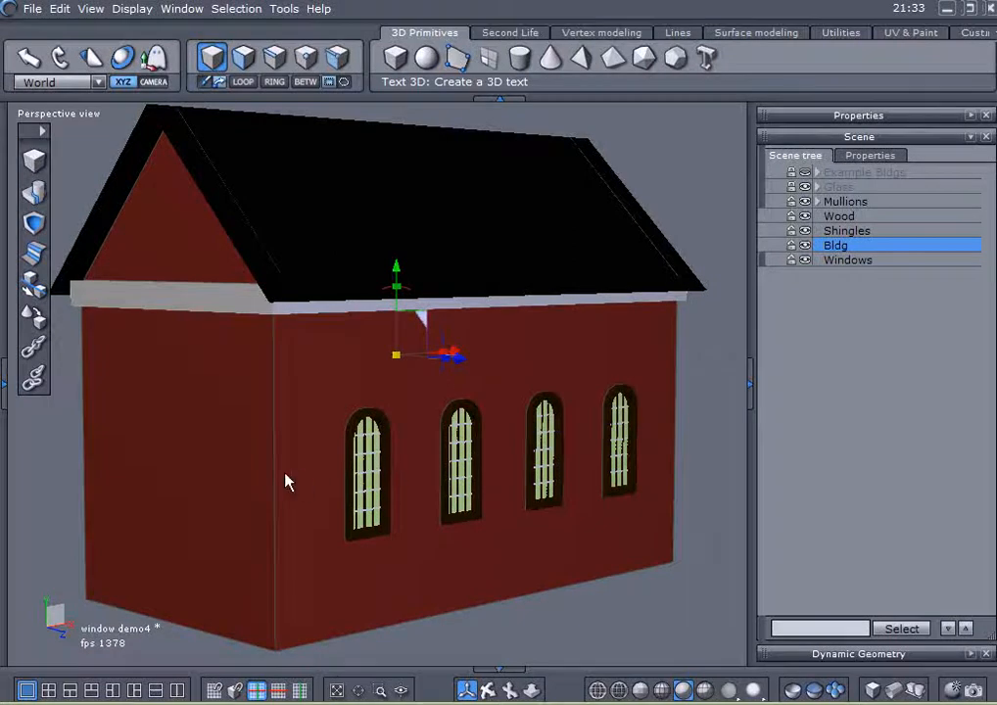
{"action": "middle_click_drag", "start_coordinate": [260, 480], "coordinate": [390, 486]}
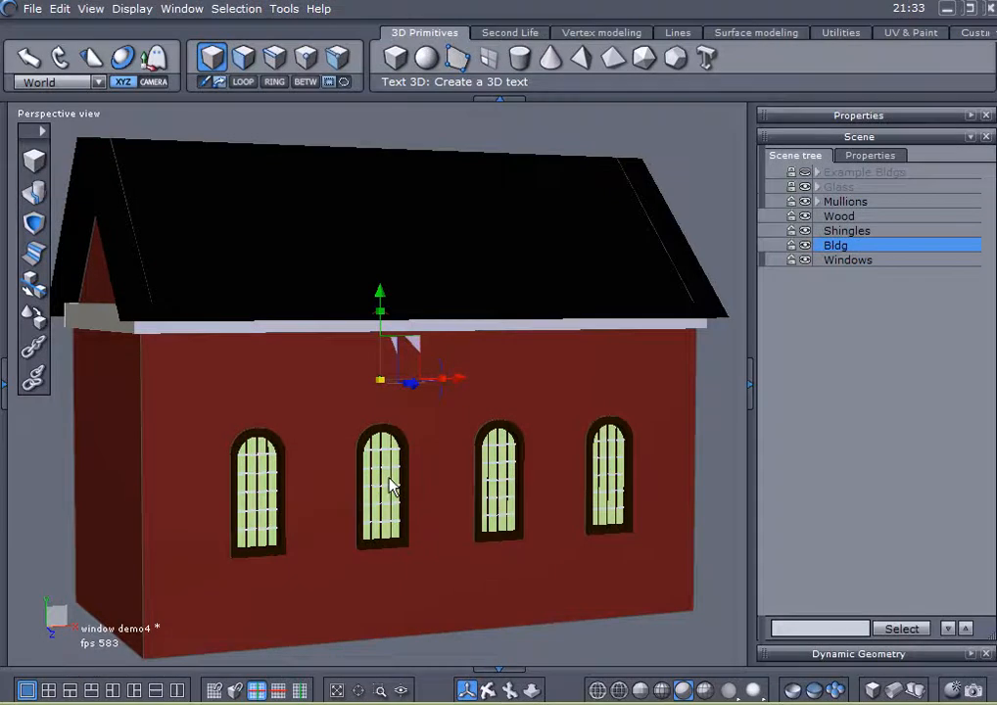
{"action": "mouse_move", "coordinate": [390, 487]}
{"action": "middle_mouse_down"}
{"action": "mouse_move", "coordinate": [661, 503]}
{"action": "mouse_move", "coordinate": [425, 474]}
{"action": "mouse_move", "coordinate": [409, 484]}
{"action": "mouse_move", "coordinate": [424, 487]}
{"action": "mouse_move", "coordinate": [392, 499]}
{"action": "middle_mouse_up"}
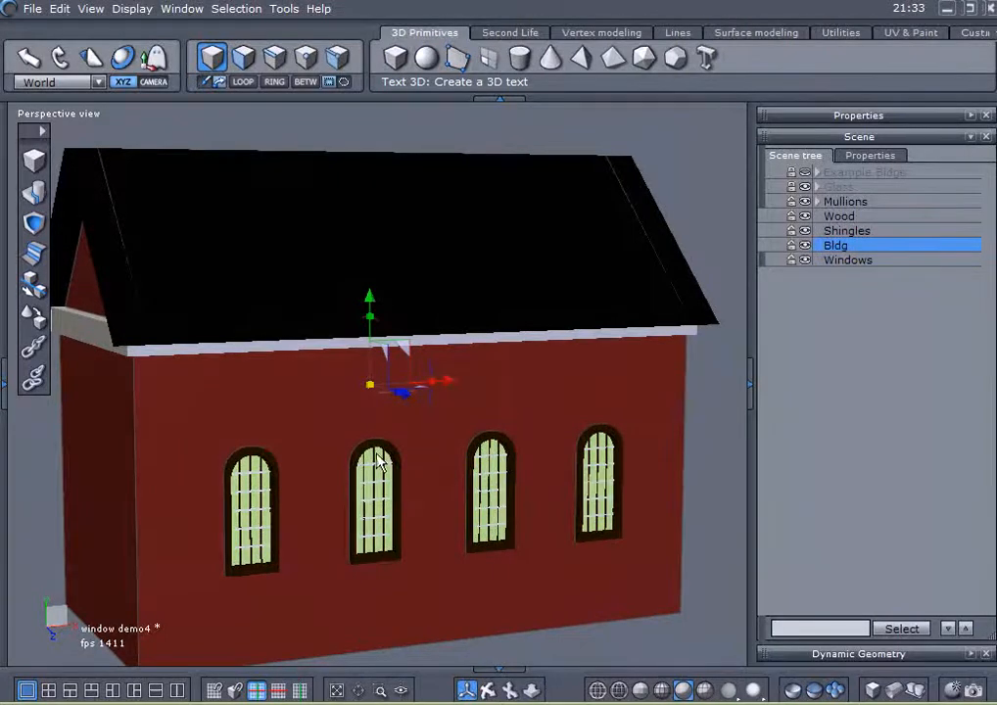
{"action": "middle_click_drag", "start_coordinate": [380, 462], "coordinate": [602, 457]}
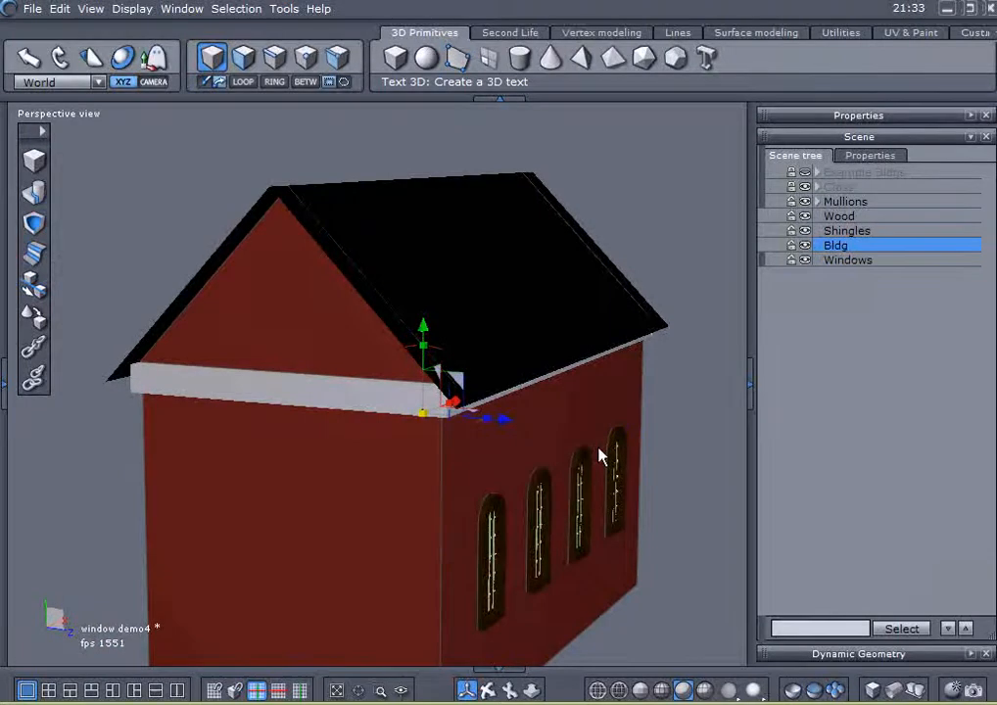
Hide the Wood, Mullions, Glass, Bldg and Windows objects, leaving only the Shingles roof shown.
{"action": "left_click", "coordinate": [807, 216]}
{"action": "left_click", "coordinate": [806, 202]}
{"action": "left_click", "coordinate": [806, 187]}
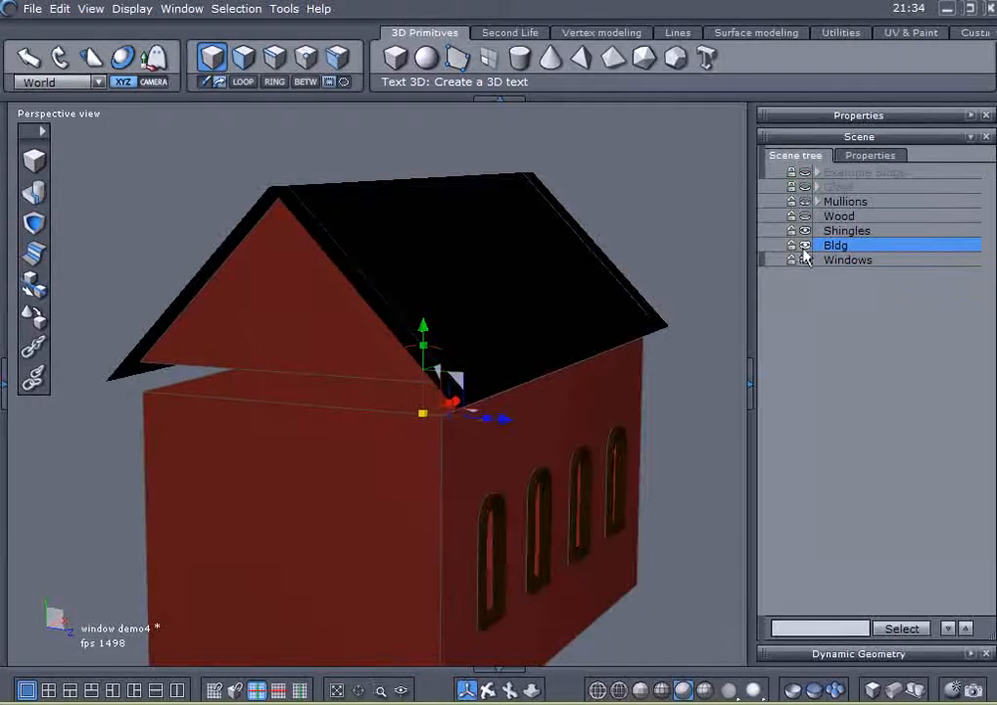
{"action": "left_click", "coordinate": [805, 246]}
{"action": "left_click", "coordinate": [805, 261]}
{"action": "middle_click_drag", "start_coordinate": [597, 323], "coordinate": [544, 333]}
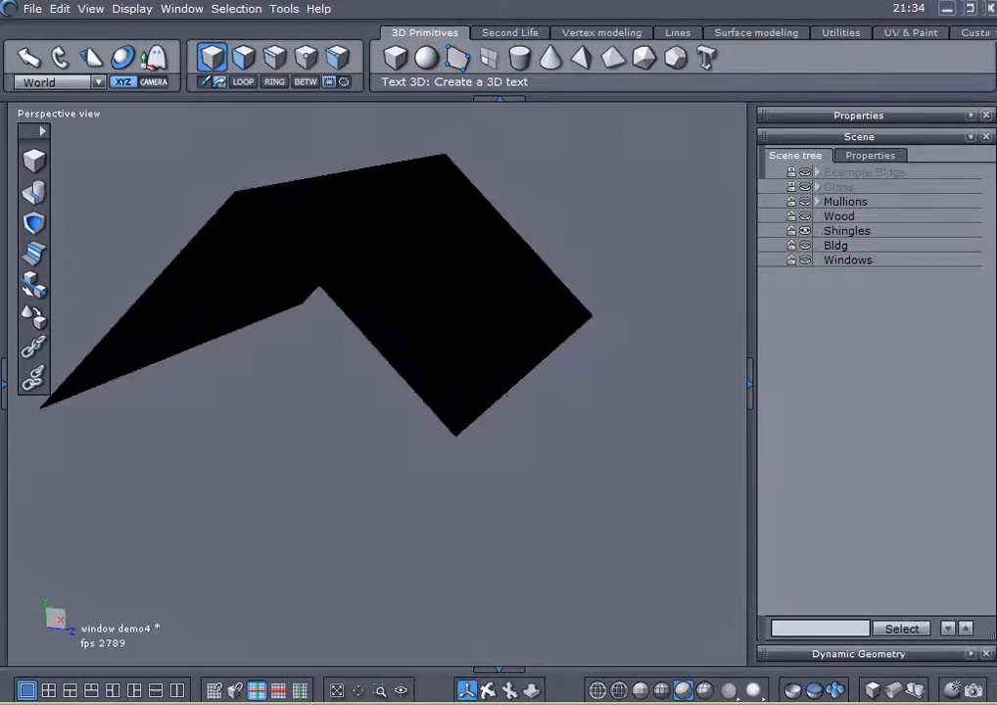
Assign a new default material to the Shingles roof object.
{"action": "left_click", "coordinate": [4, 390]}
{"action": "left_click", "coordinate": [182, 451]}
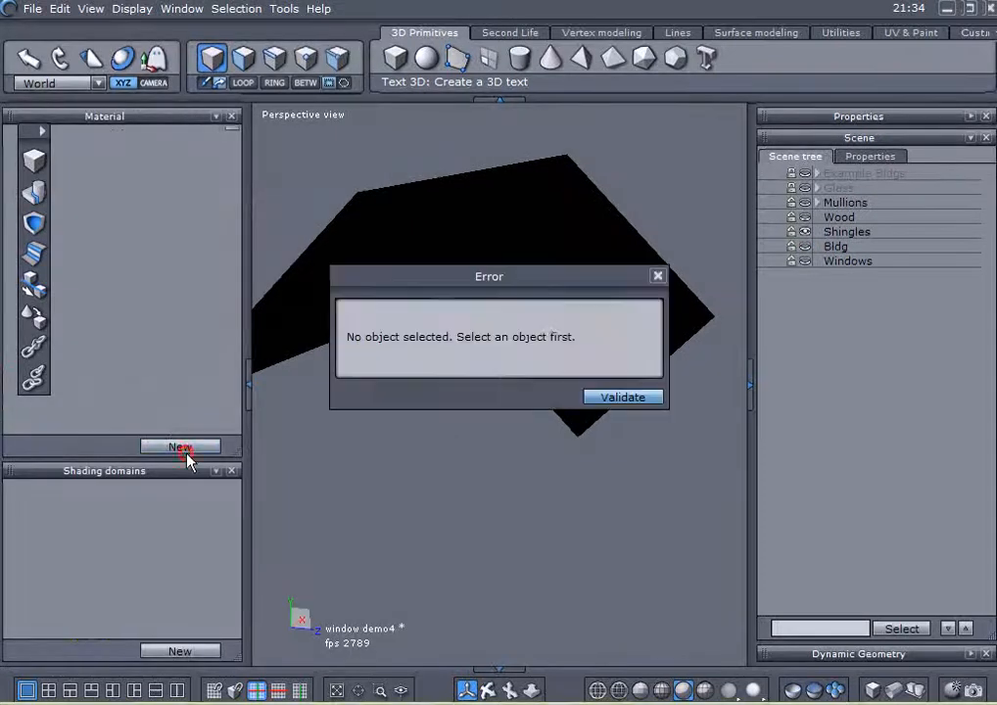
{"action": "left_click", "coordinate": [612, 398]}
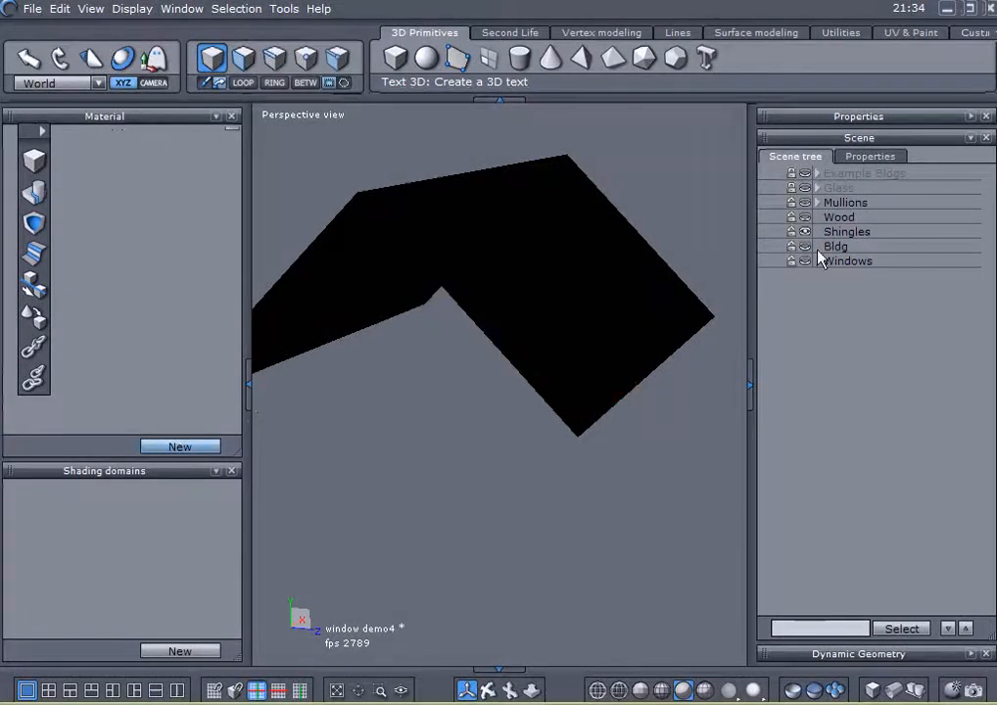
{"action": "left_click", "coordinate": [834, 232]}
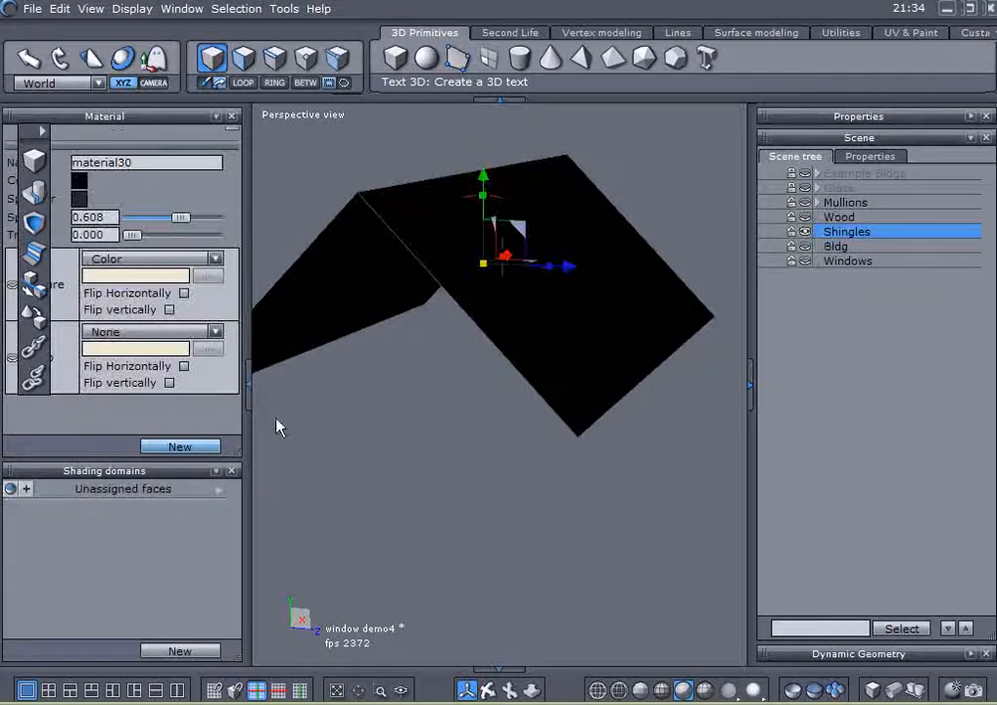
{"action": "left_click", "coordinate": [160, 449]}
{"action": "left_click", "coordinate": [247, 398]}
Select the roof's sloping faces in face mode and fast extrude them slightly outward to give the Shingles roof thickness.
{"action": "right_click_drag", "start_coordinate": [345, 423], "coordinate": [325, 305]}
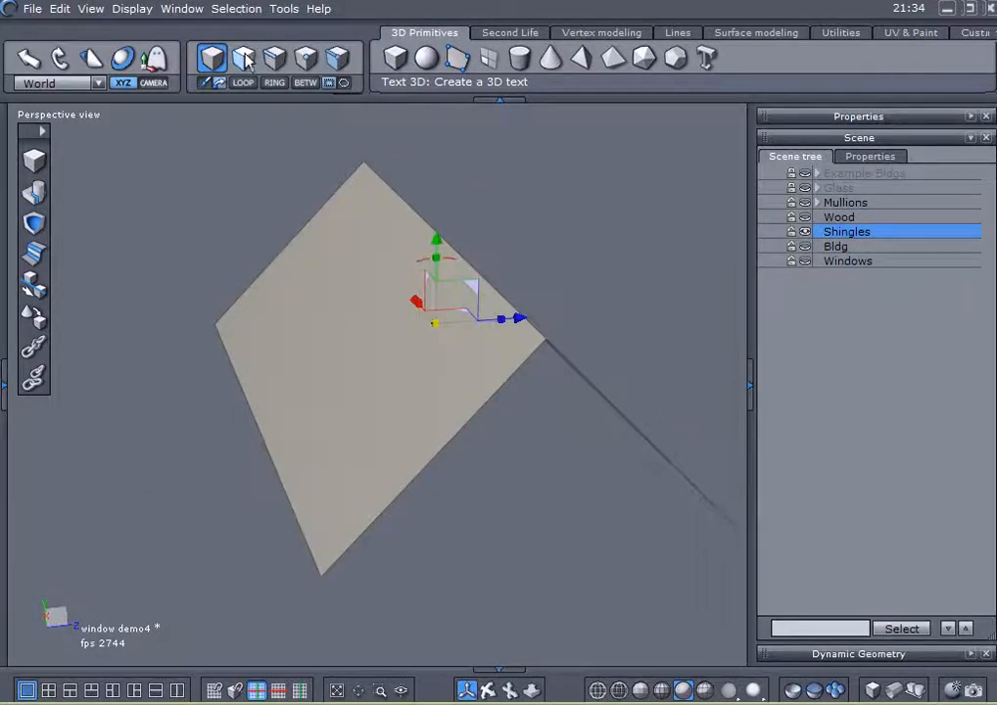
{"action": "left_click", "coordinate": [574, 35]}
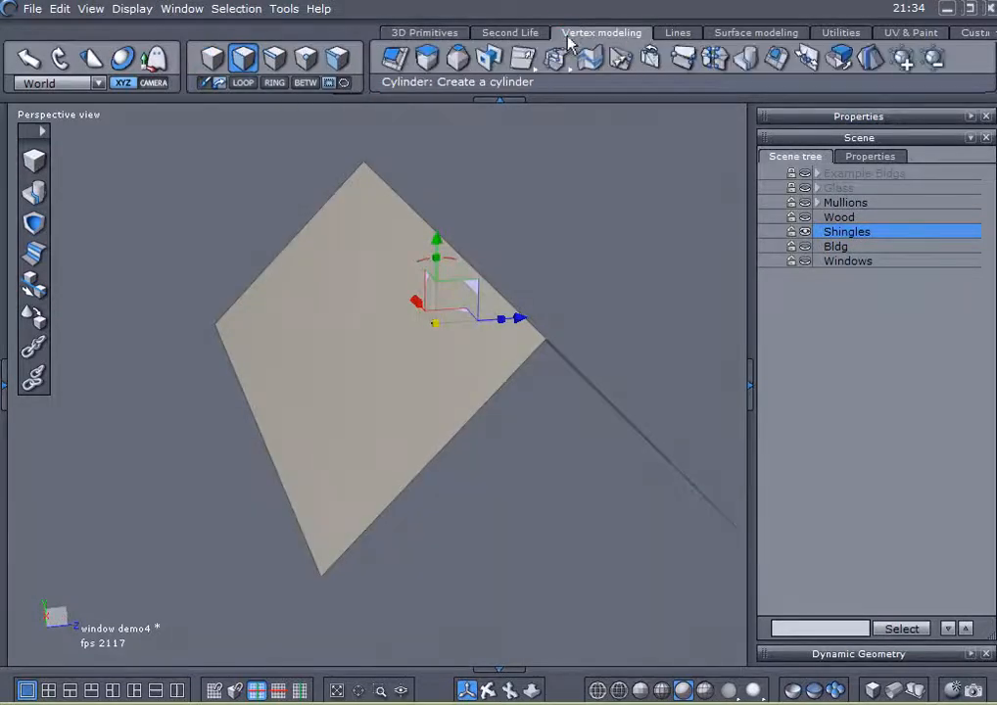
{"action": "right_click_drag", "start_coordinate": [372, 441], "coordinate": [537, 283]}
{"action": "left_click", "coordinate": [367, 242]}
{"action": "right_click_drag", "start_coordinate": [367, 242], "coordinate": [412, 367]}
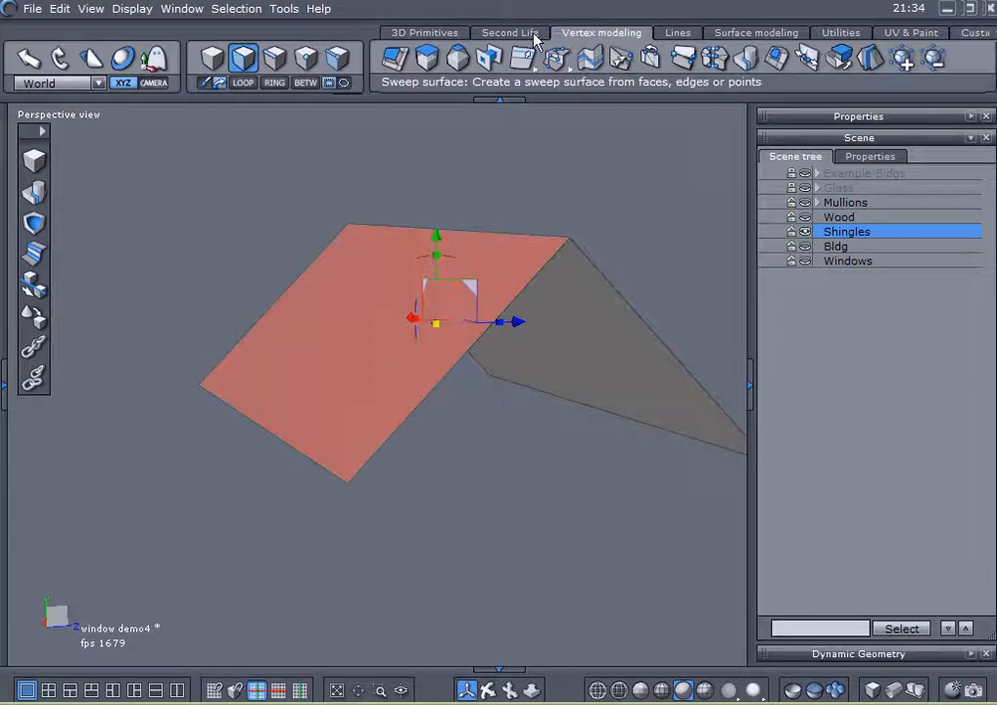
{"action": "left_click", "coordinate": [397, 63]}
{"action": "right_click_drag", "start_coordinate": [590, 231], "coordinate": [536, 256]}
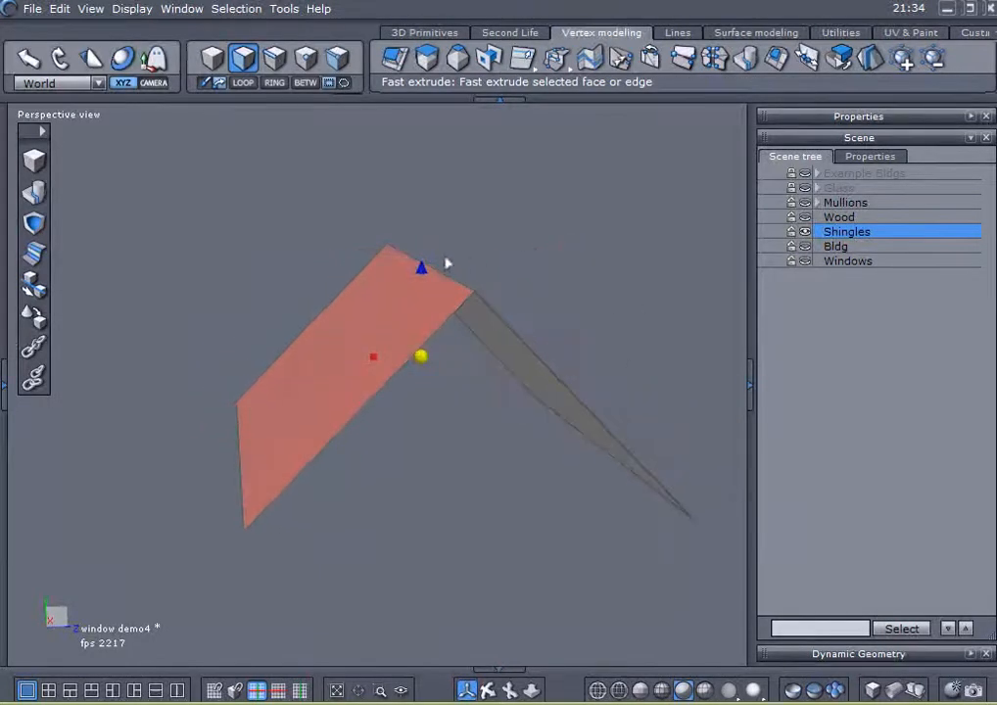
{"action": "mouse_move", "coordinate": [422, 271]}
{"action": "left_mouse_down"}
{"action": "mouse_move", "coordinate": [420, 170]}
{"action": "mouse_move", "coordinate": [411, 270]}
{"action": "left_mouse_up"}
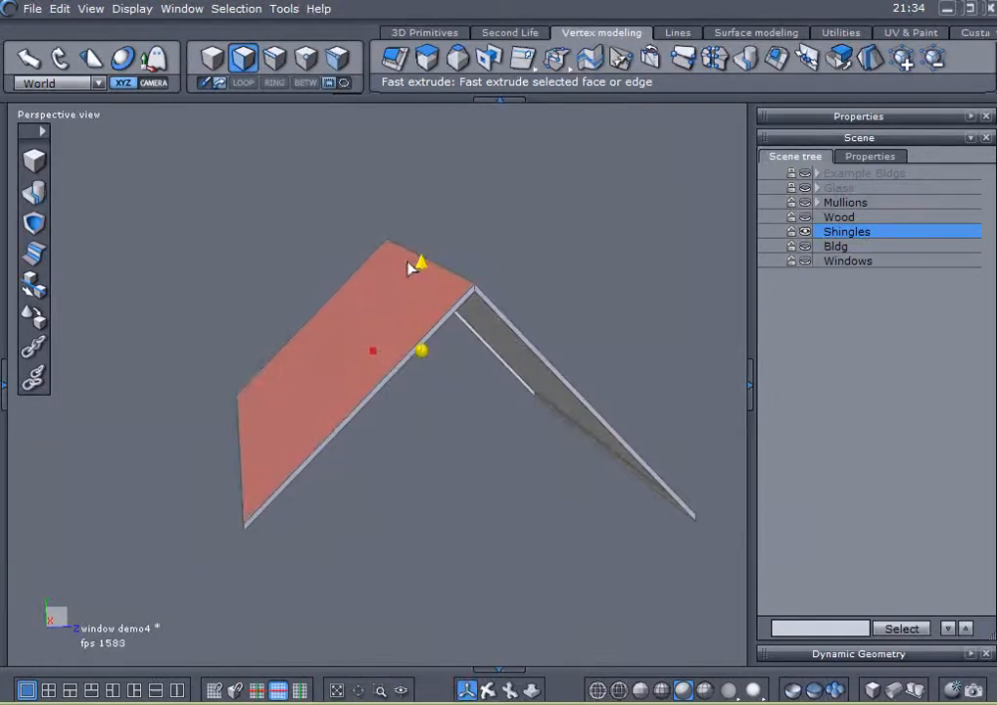
{"action": "middle_click_drag", "start_coordinate": [414, 265], "coordinate": [507, 423]}
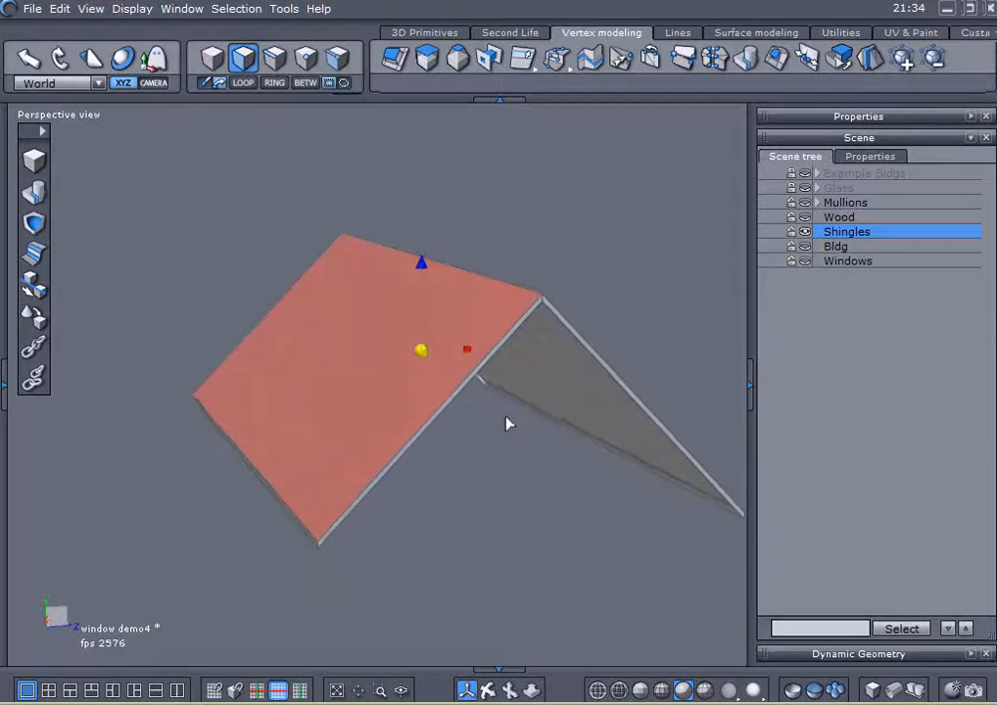
Copy the selected outer roof faces, paste them as a separate object, and move that surface down below the roof.
{"action": "left_click", "coordinate": [58, 14]}
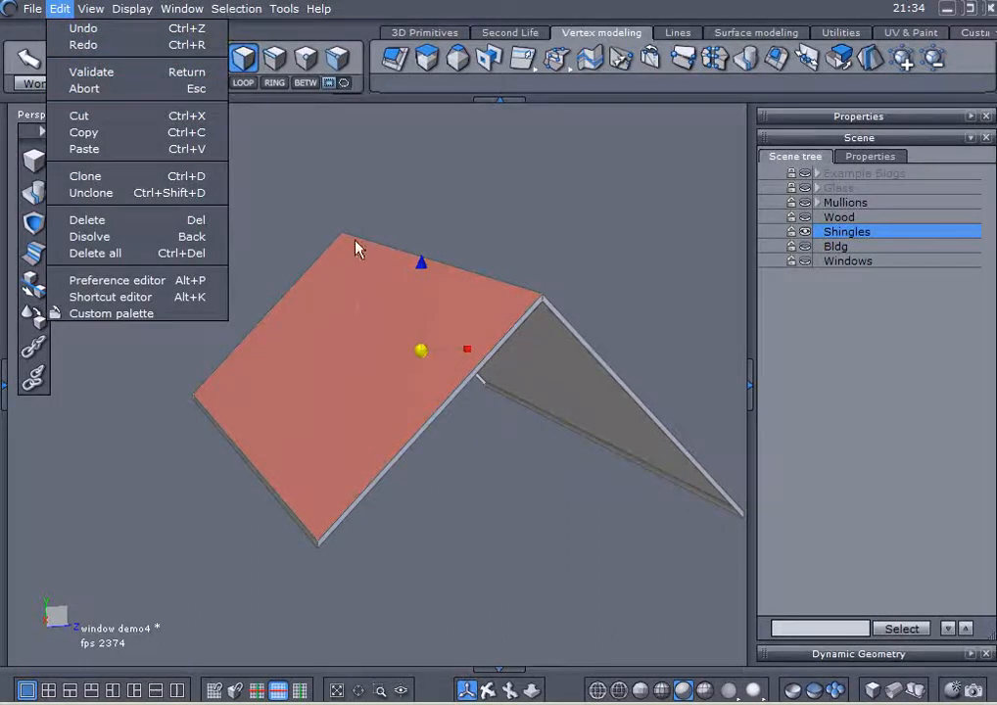
{"action": "left_click", "coordinate": [86, 137]}
{"action": "left_click", "coordinate": [59, 8]}
{"action": "left_click", "coordinate": [98, 149]}
{"action": "left_click_drag", "start_coordinate": [421, 266], "coordinate": [421, 350]}
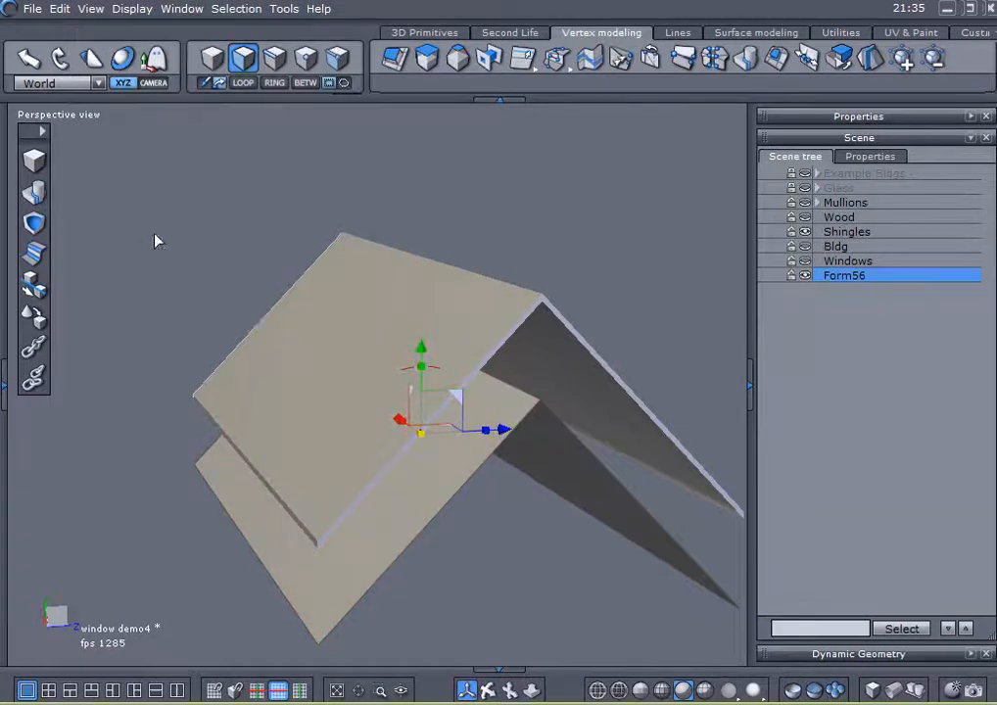
Try moving the pasted surface up against the roof by hand, and lower it below the roof again.
{"action": "middle_click_drag", "start_coordinate": [387, 456], "coordinate": [362, 420]}
{"action": "left_click_drag", "start_coordinate": [427, 268], "coordinate": [439, 196]}
{"action": "middle_click_drag", "start_coordinate": [439, 196], "coordinate": [428, 352]}
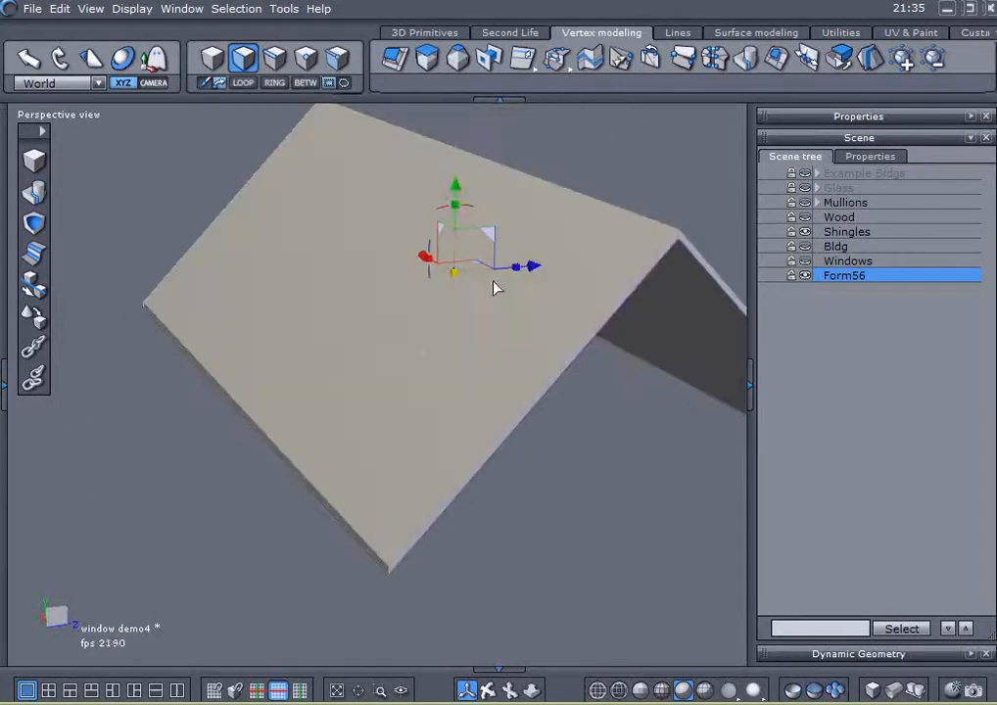
{"action": "left_click_drag", "start_coordinate": [457, 188], "coordinate": [453, 295]}
{"action": "middle_click_drag", "start_coordinate": [451, 298], "coordinate": [279, 341]}
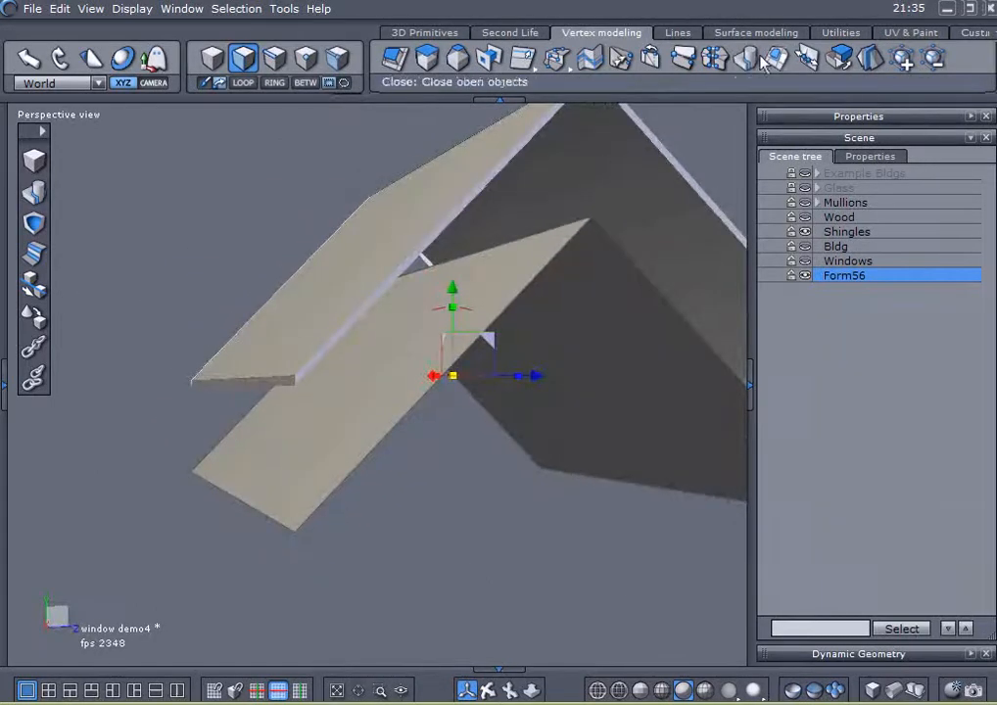
Snap/Align the pasted surface to the roof's underside, from its lower near corner to the matching bottom corner of the extruded roof.
{"action": "left_click", "coordinate": [838, 35]}
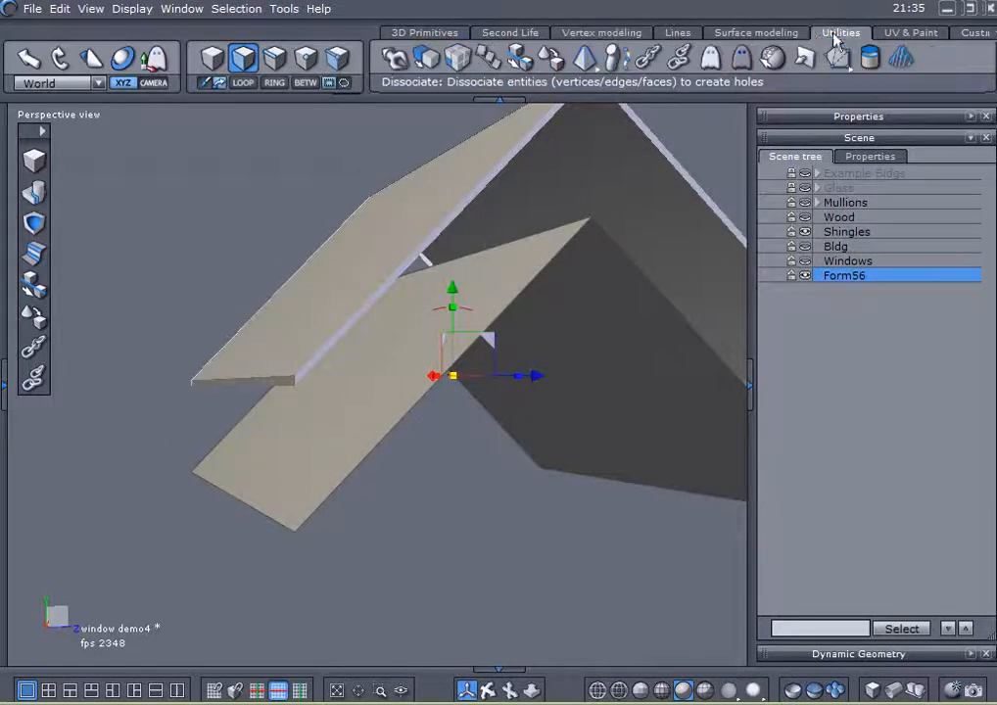
{"action": "left_click", "coordinate": [522, 60]}
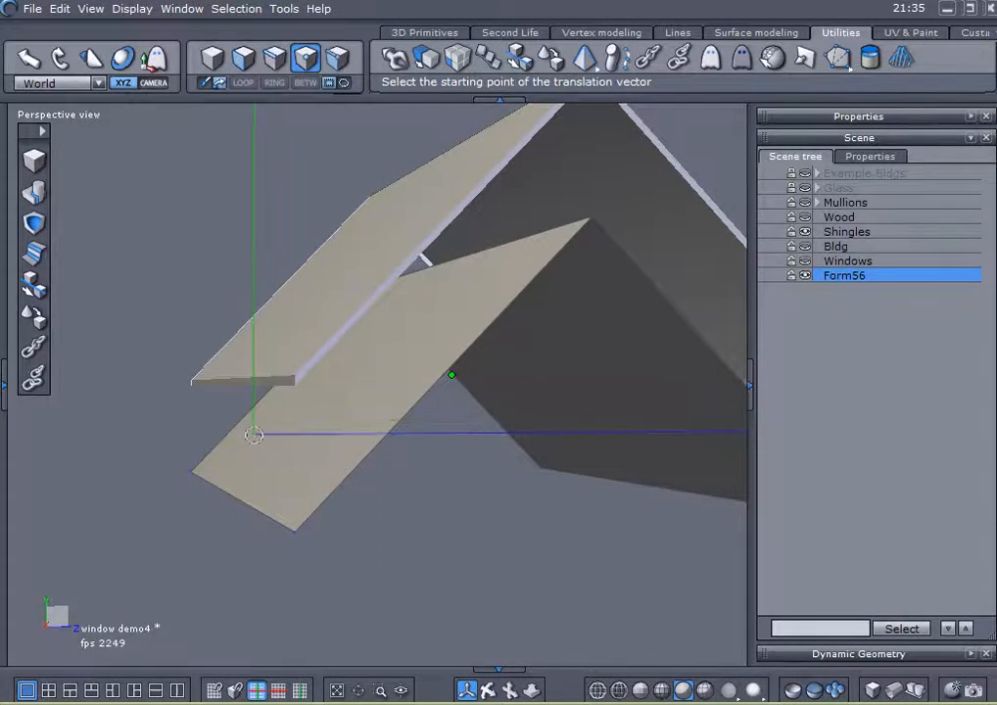
{"action": "left_click", "coordinate": [292, 535]}
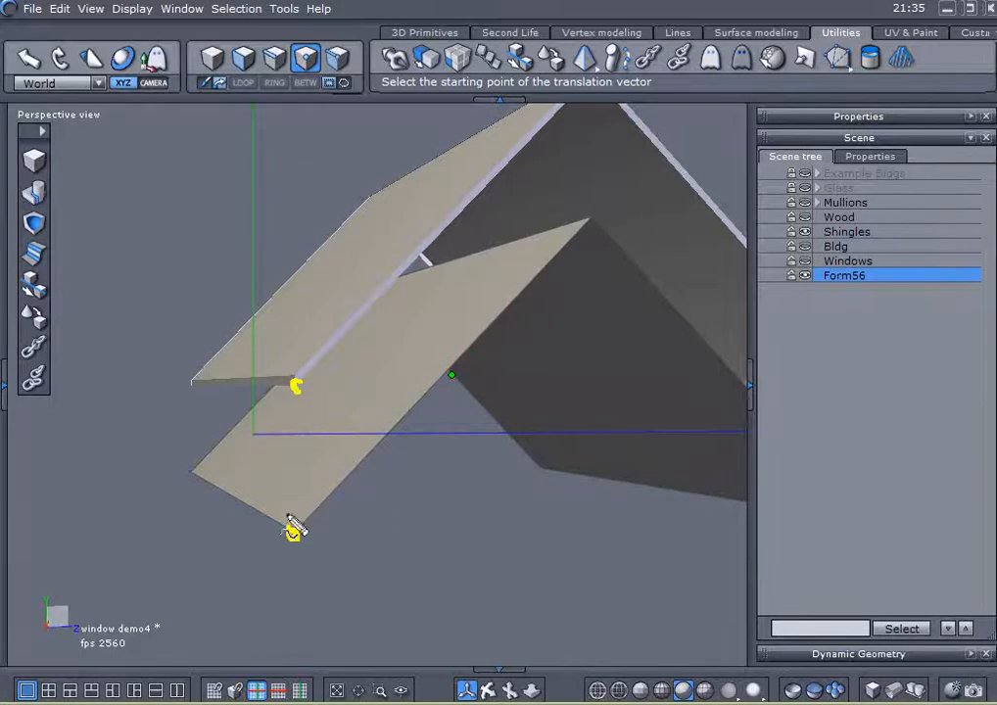
{"action": "left_click_drag", "start_coordinate": [293, 530], "coordinate": [298, 398]}
{"action": "mouse_move", "coordinate": [297, 398]}
{"action": "left_mouse_down"}
{"action": "mouse_move", "coordinate": [274, 420]}
{"action": "mouse_move", "coordinate": [311, 415]}
{"action": "left_mouse_up"}
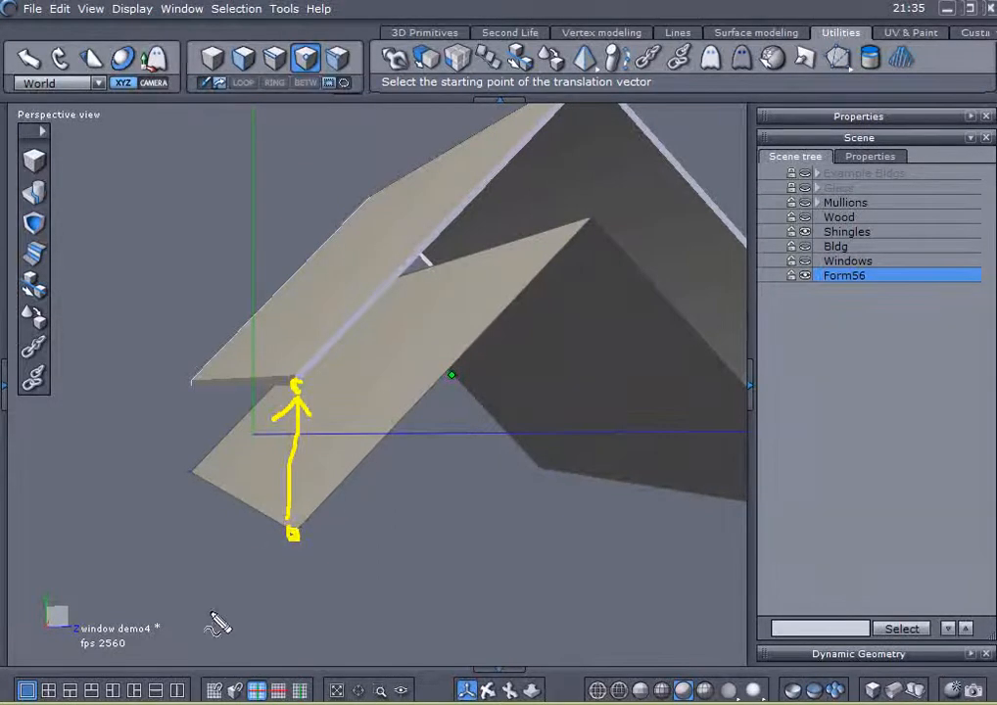
{"action": "key", "text": "ctrl+z"}
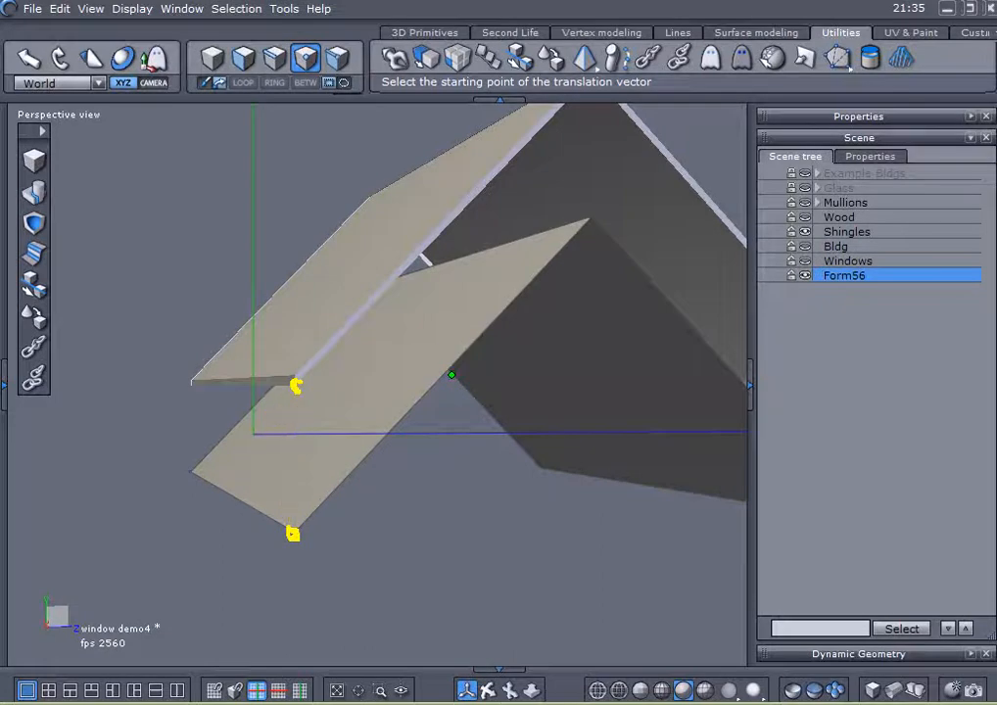
{"action": "key", "text": "Escape"}
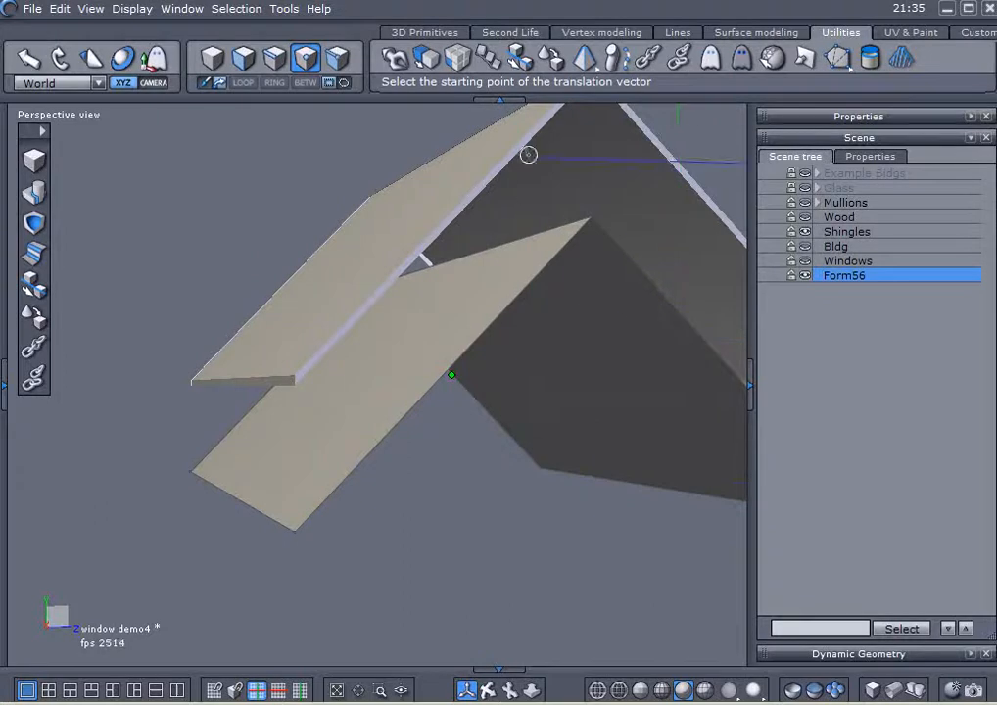
{"action": "left_click", "coordinate": [519, 60]}
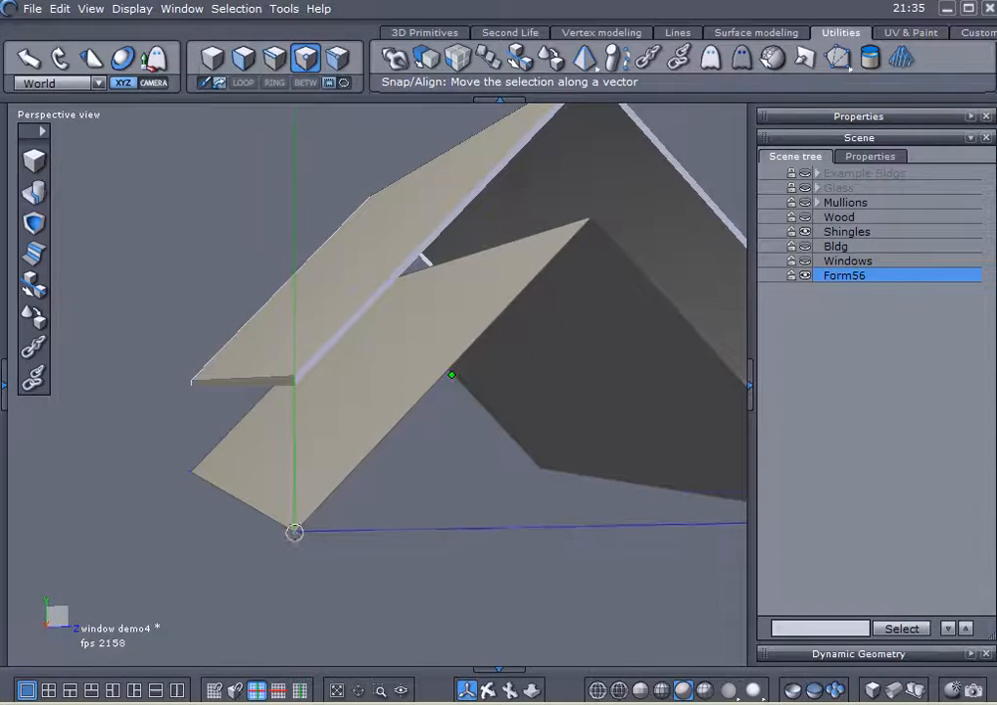
{"action": "left_click", "coordinate": [295, 535]}
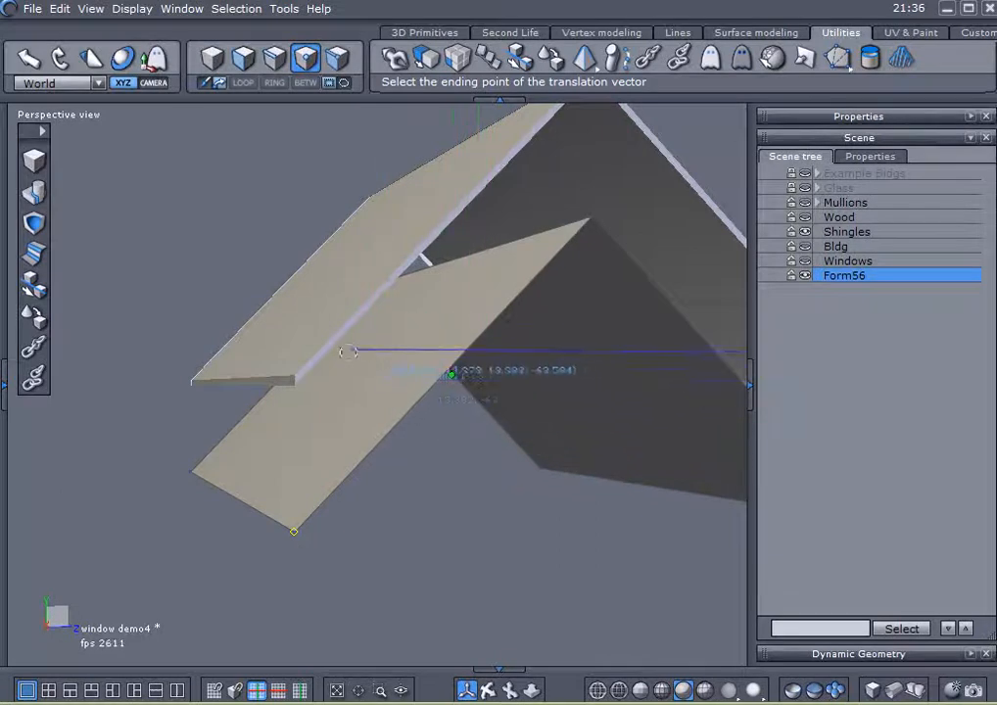
{"action": "left_click", "coordinate": [295, 385]}
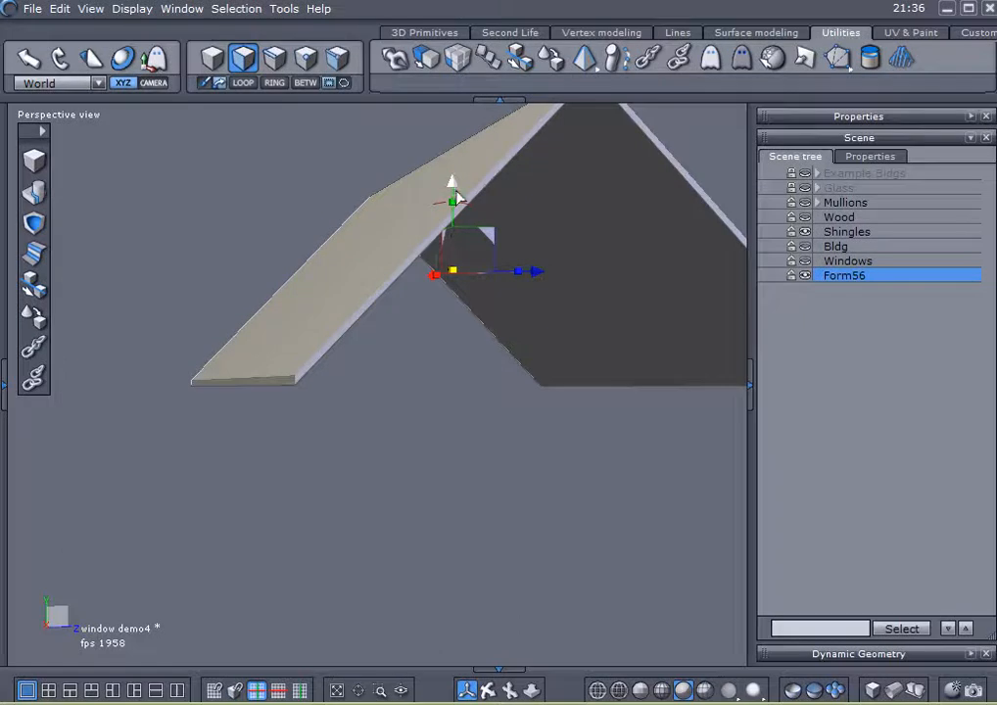
Try moving the aligned underside surface down, and undo that move.
{"action": "left_click_drag", "start_coordinate": [454, 196], "coordinate": [459, 265]}
{"action": "key", "text": "ctrl+z"}
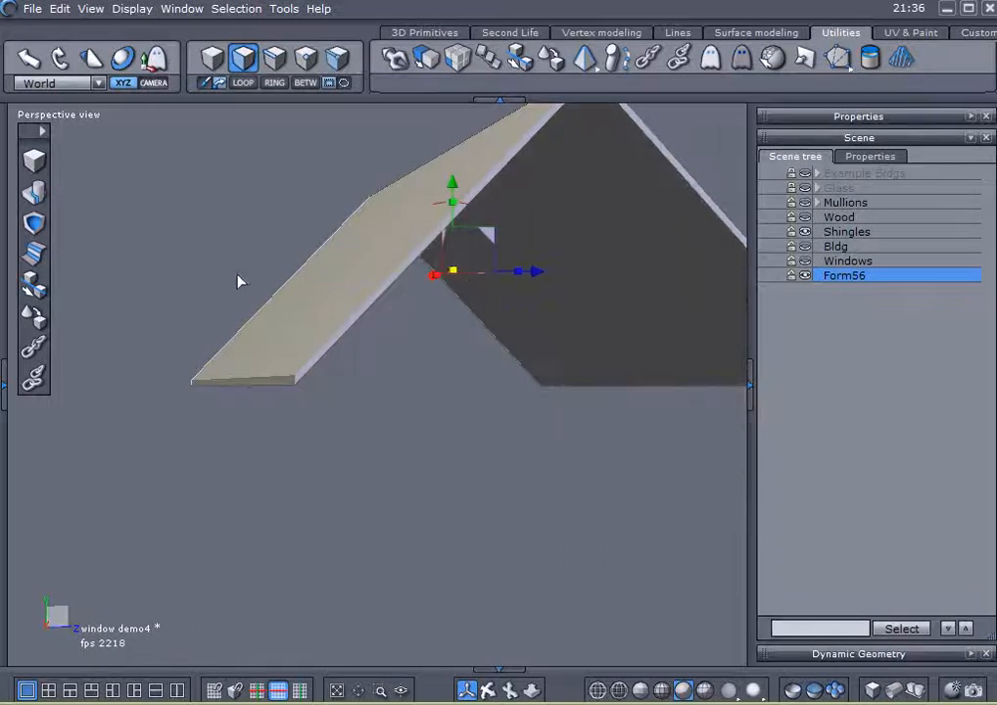
Select both the Shingles roof and the pasted underside surface and join them into a single object.
{"action": "left_click", "coordinate": [821, 232]}
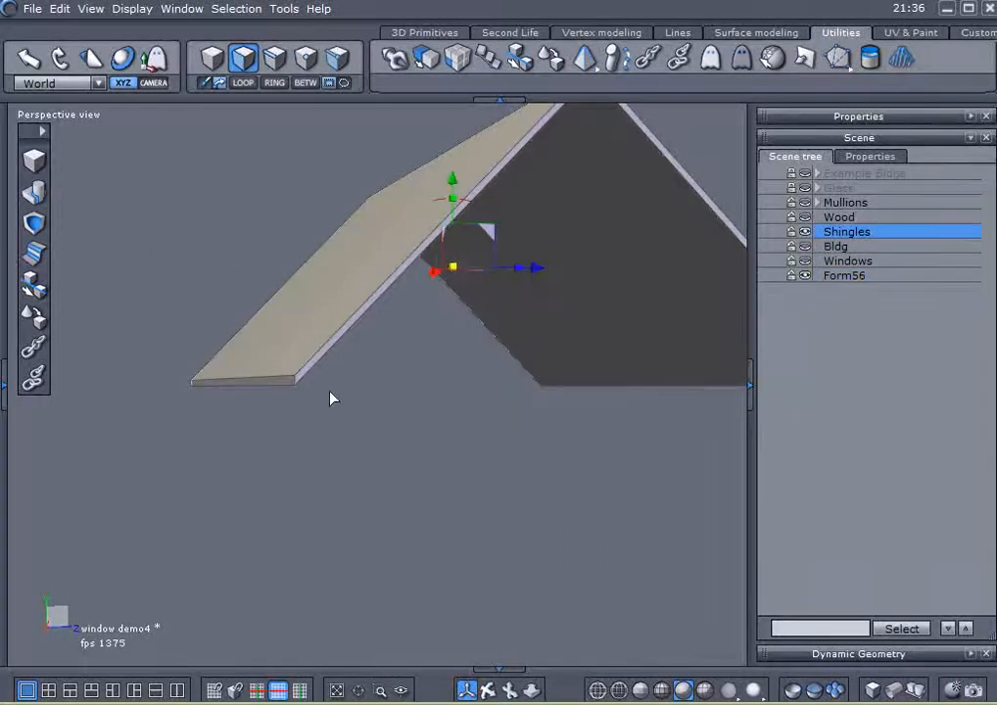
{"action": "key", "text": "ctrl+a"}
{"action": "double_click", "coordinate": [330, 390]}
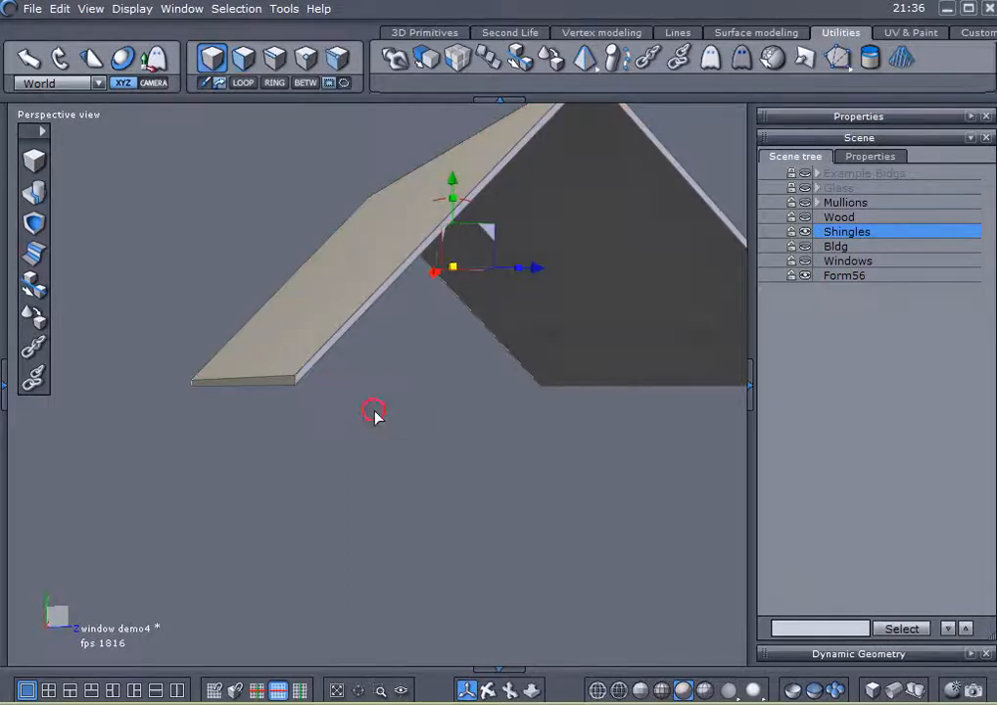
{"action": "left_click", "coordinate": [49, 190]}
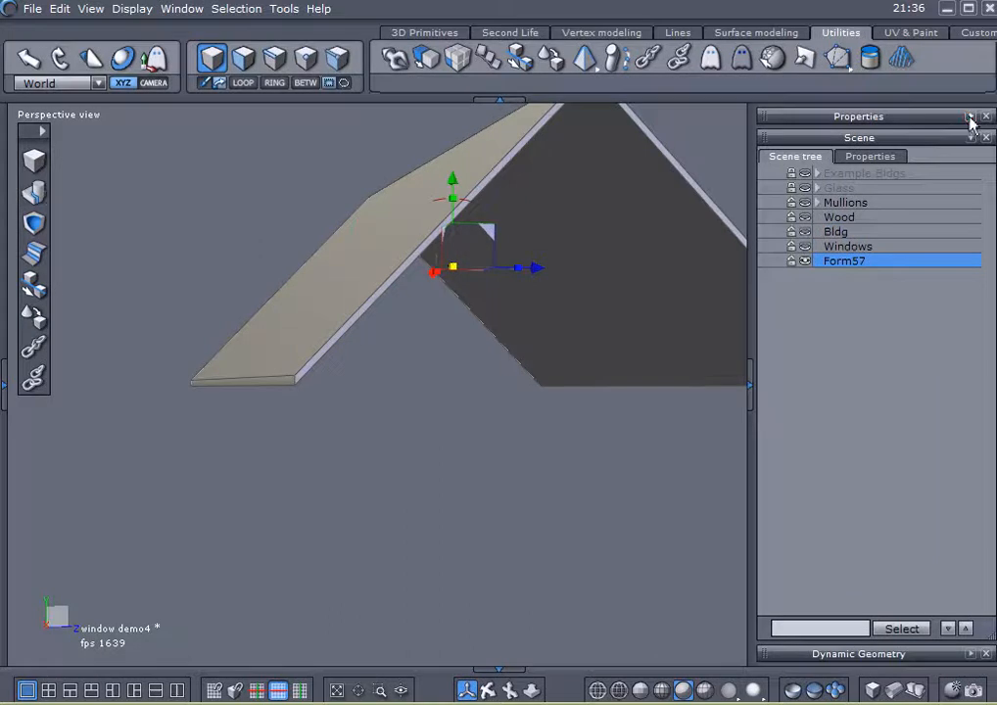
Rename the joined roof object as Shingles.
{"action": "left_click", "coordinate": [969, 116]}
{"action": "type", "text": "Shingles"}
{"action": "key", "text": "Return"}
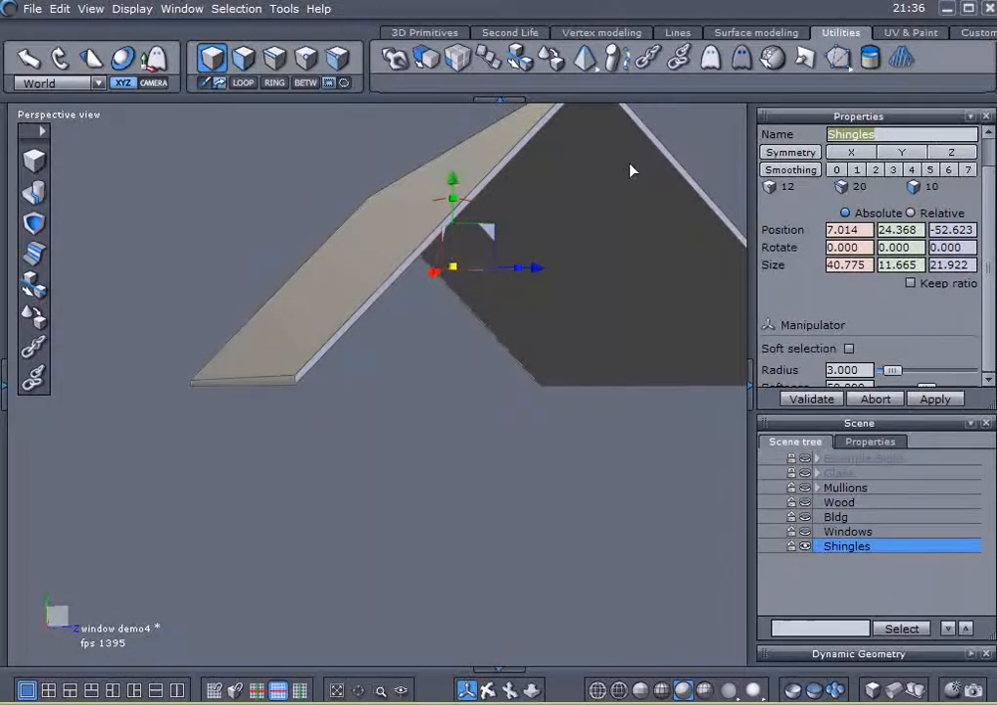
Examine the joined Shingles roof with and without its selection outline, viewing its slopes and thick edges.
{"action": "left_click", "coordinate": [970, 116]}
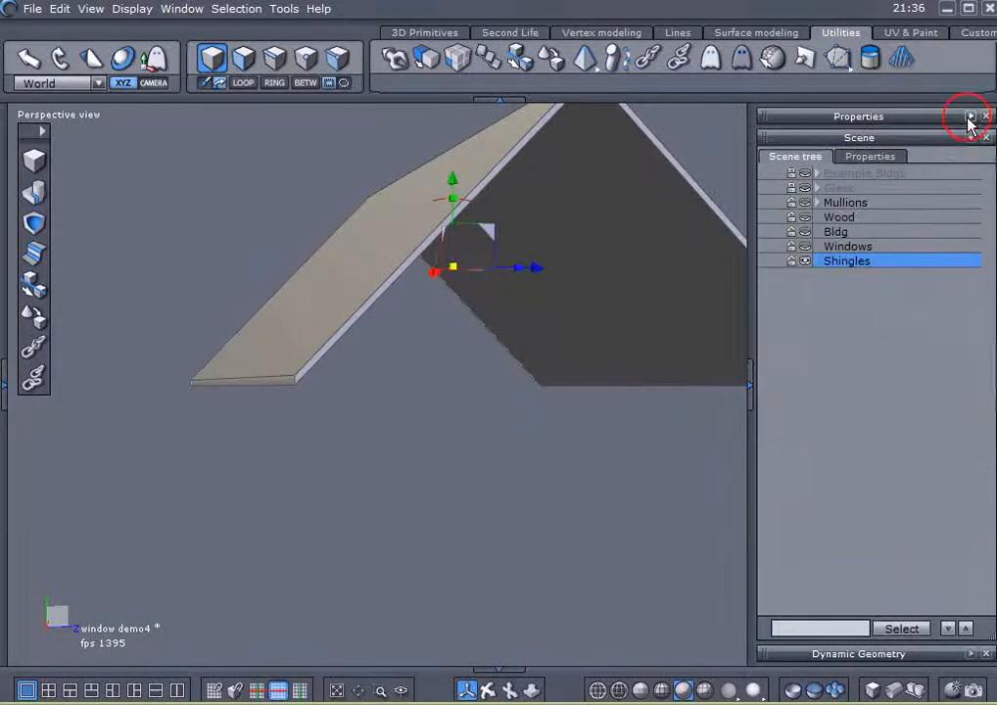
{"action": "left_click", "coordinate": [893, 333]}
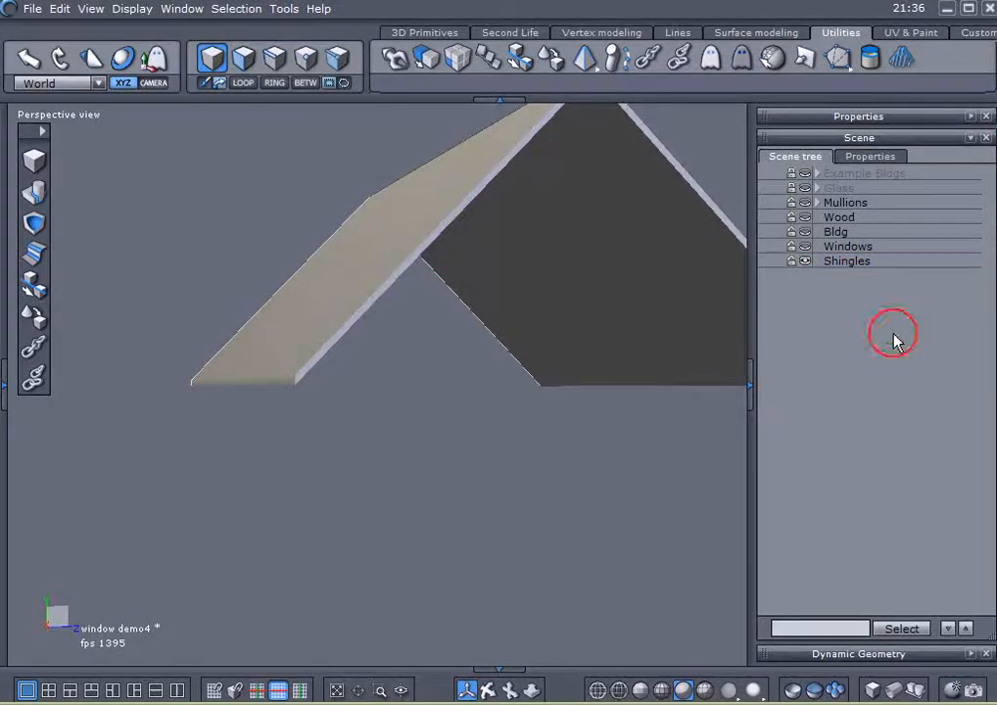
{"action": "left_click", "coordinate": [824, 267]}
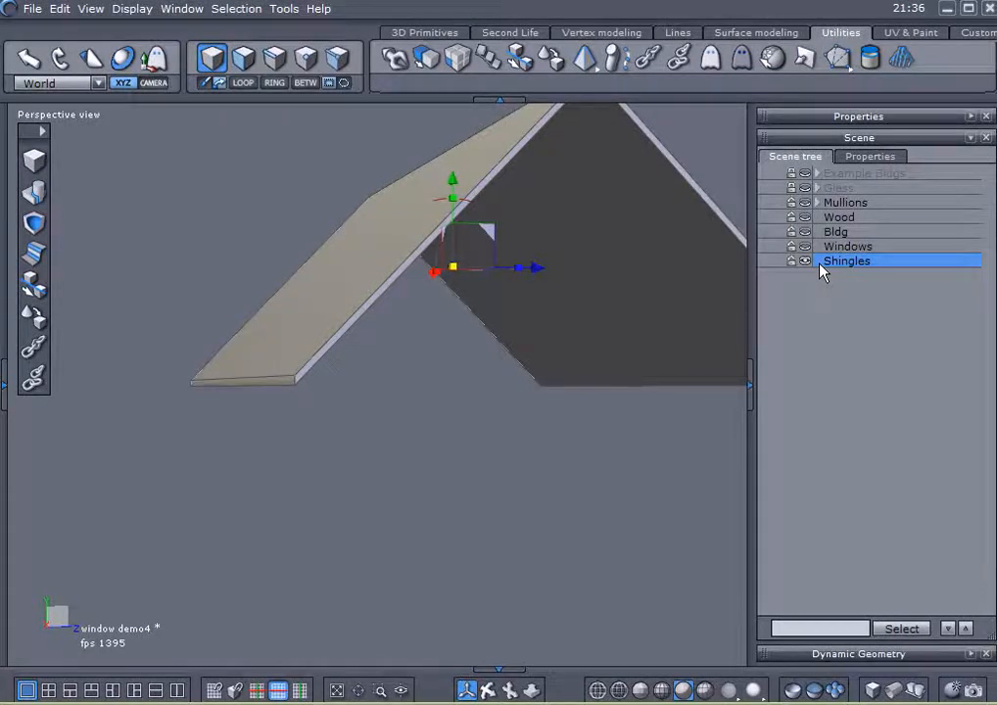
{"action": "left_click", "coordinate": [820, 323]}
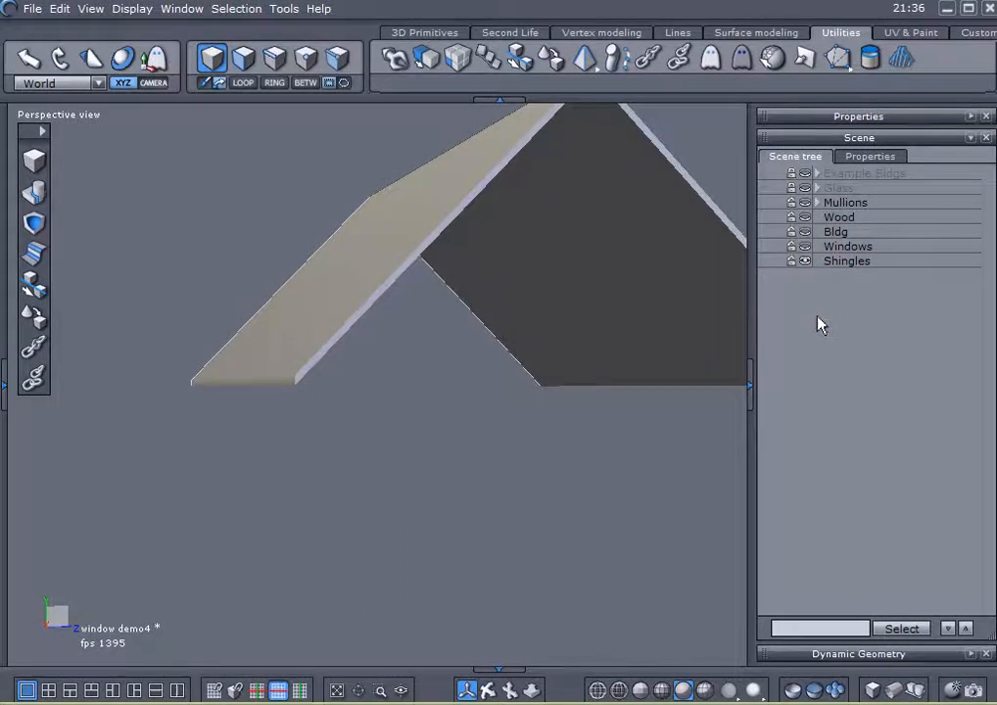
{"action": "left_click", "coordinate": [728, 420]}
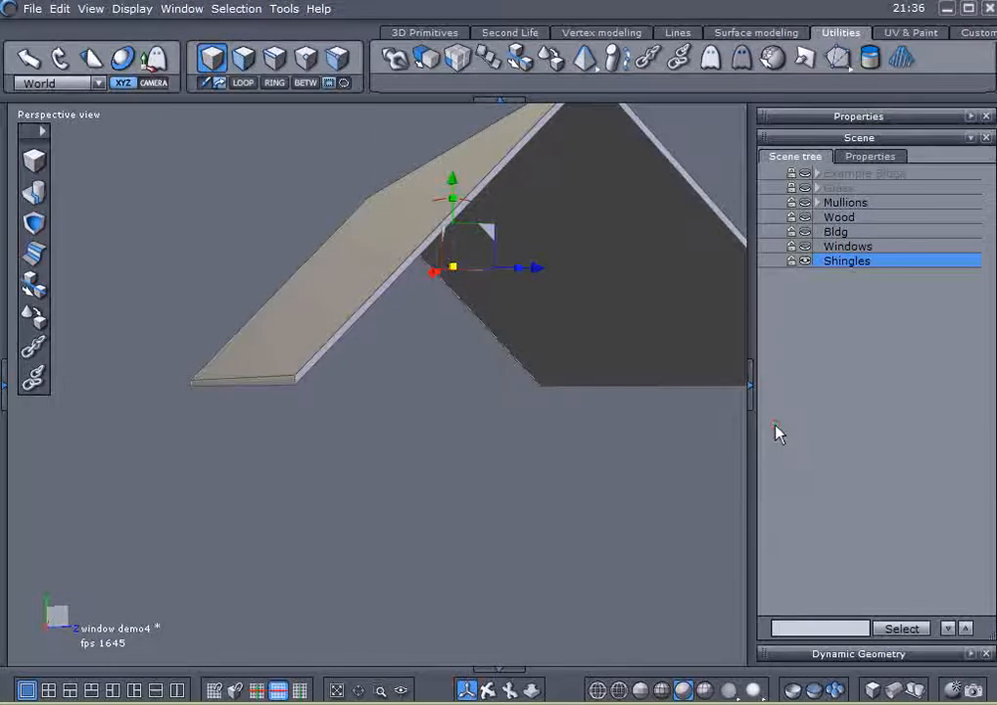
{"action": "left_click", "coordinate": [775, 427]}
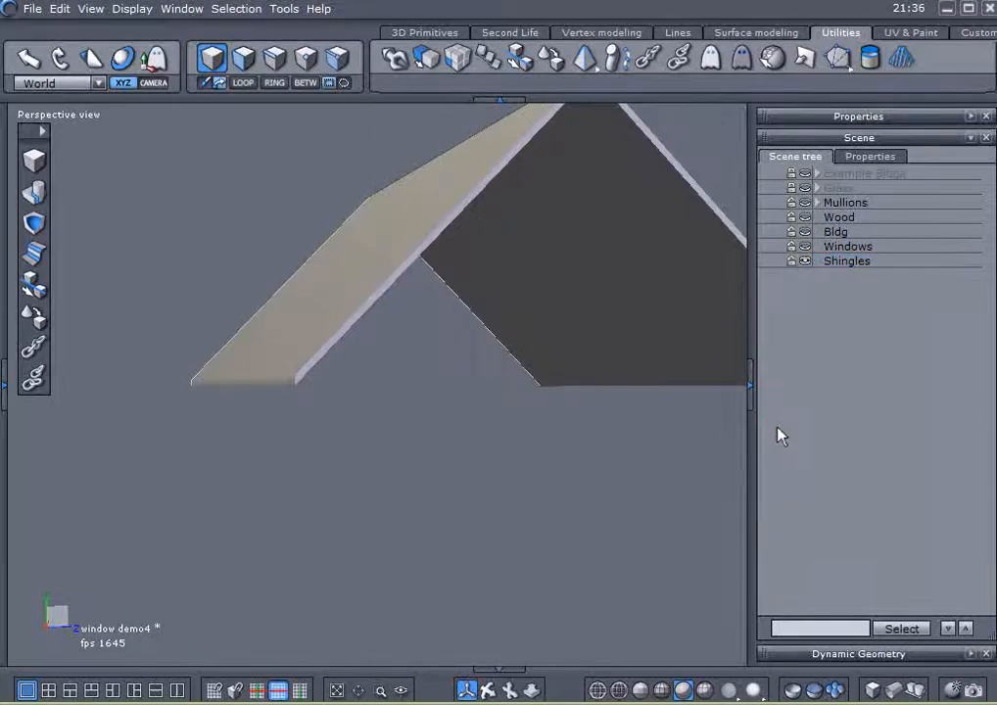
{"action": "left_click", "coordinate": [718, 437]}
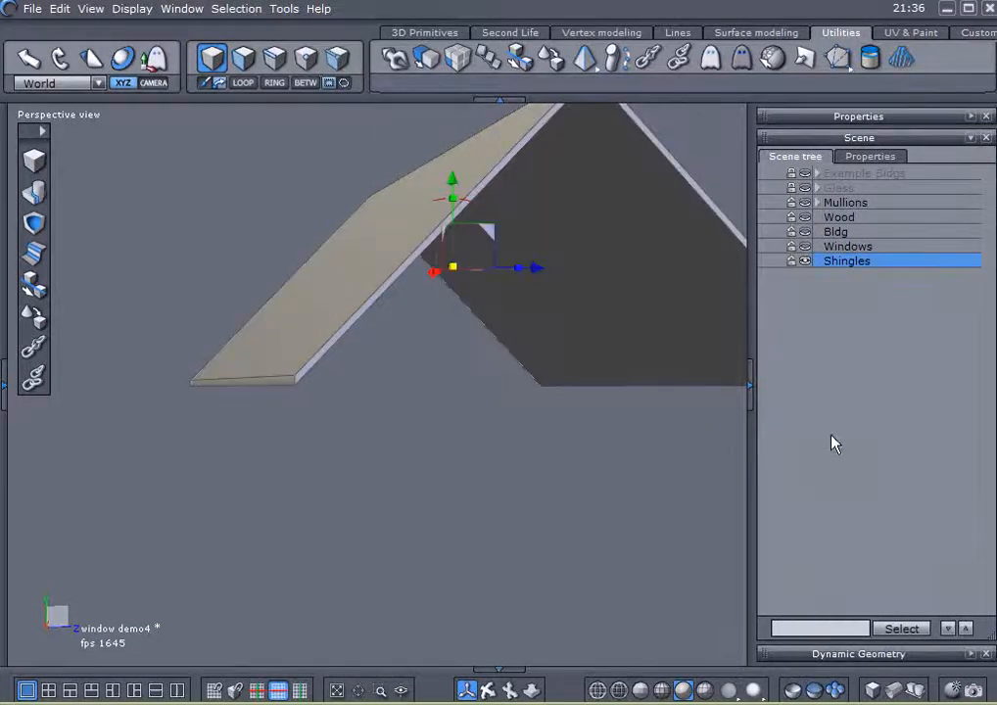
{"action": "middle_click_drag", "start_coordinate": [480, 435], "coordinate": [470, 471]}
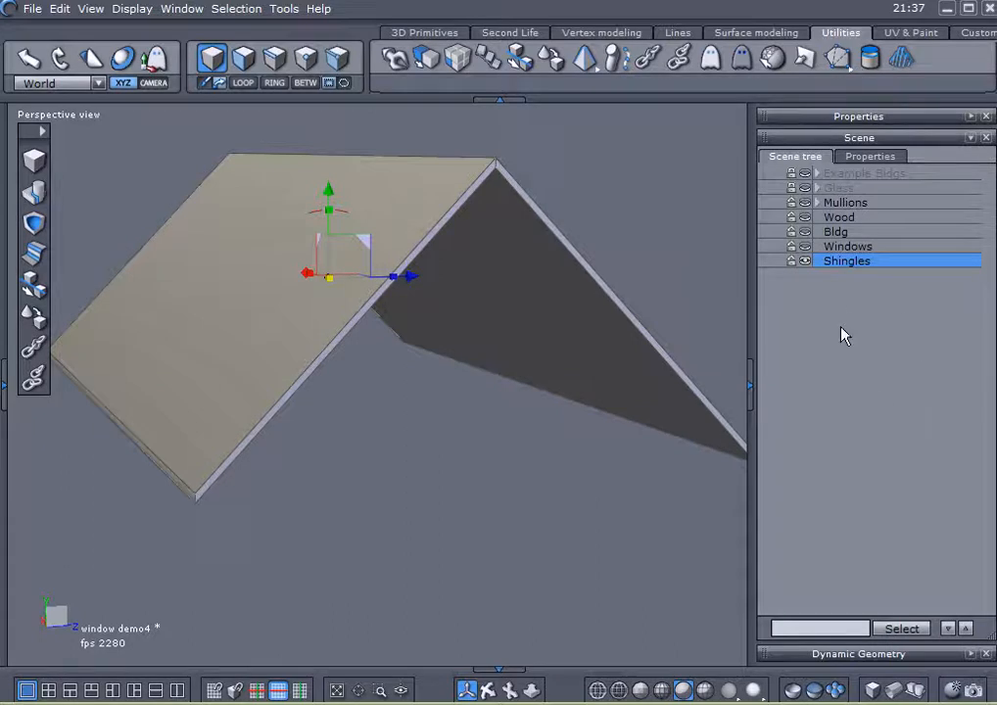
Hide the Shingles roof, then show and select the Bldg object with its walls and two gable triangles.
{"action": "left_click", "coordinate": [805, 261]}
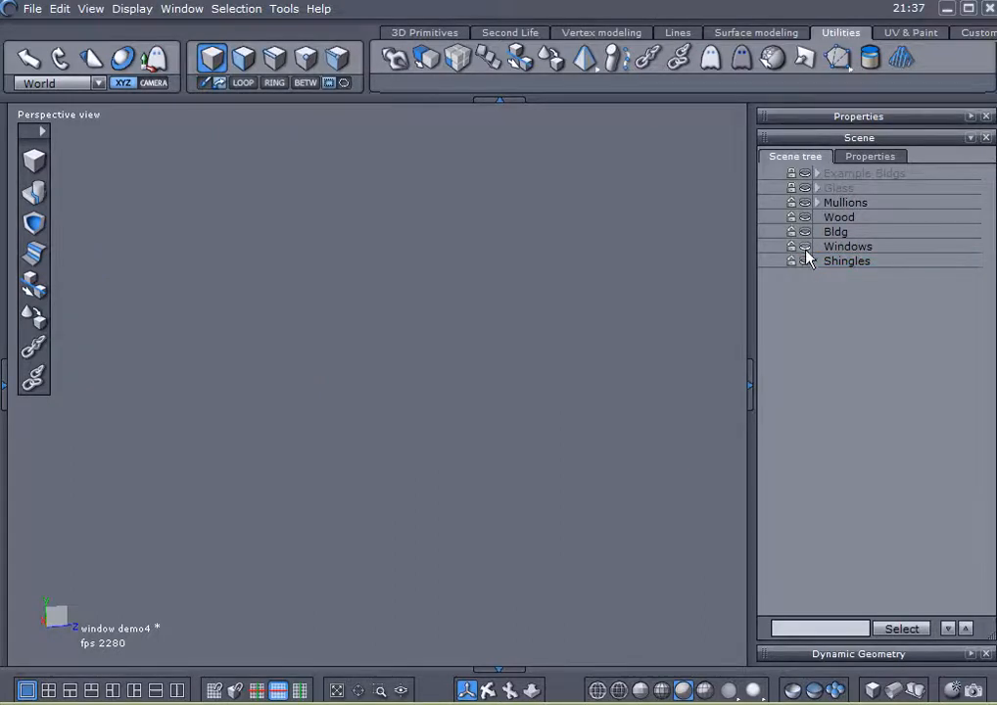
{"action": "left_click", "coordinate": [805, 230]}
{"action": "left_click", "coordinate": [824, 232]}
{"action": "scroll", "coordinate": [666, 354], "scroll_direction": "down", "scroll_amount": 2}
{"action": "middle_click_drag", "start_coordinate": [666, 360], "coordinate": [376, 465]}
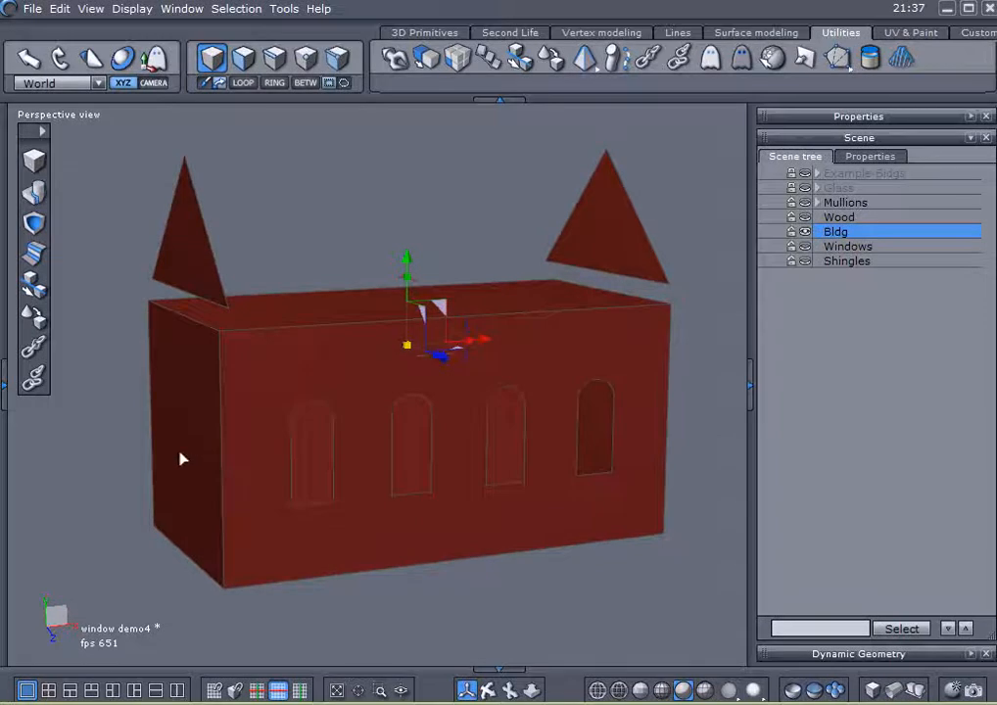
{"action": "middle_click_drag", "start_coordinate": [164, 456], "coordinate": [452, 458]}
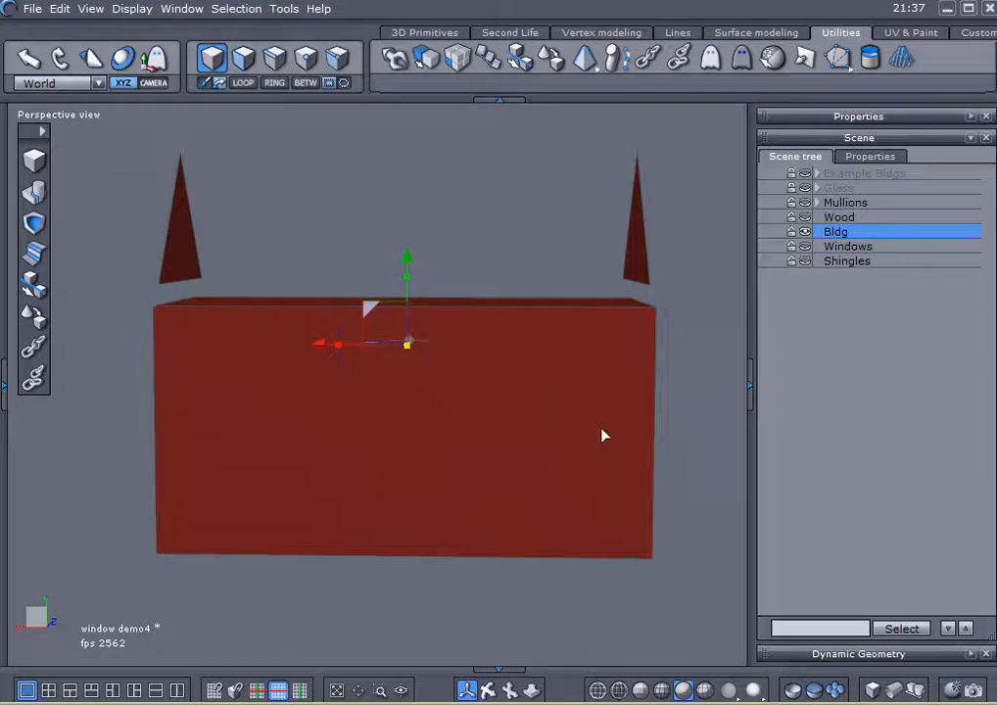
{"action": "middle_click_drag", "start_coordinate": [659, 402], "coordinate": [323, 489]}
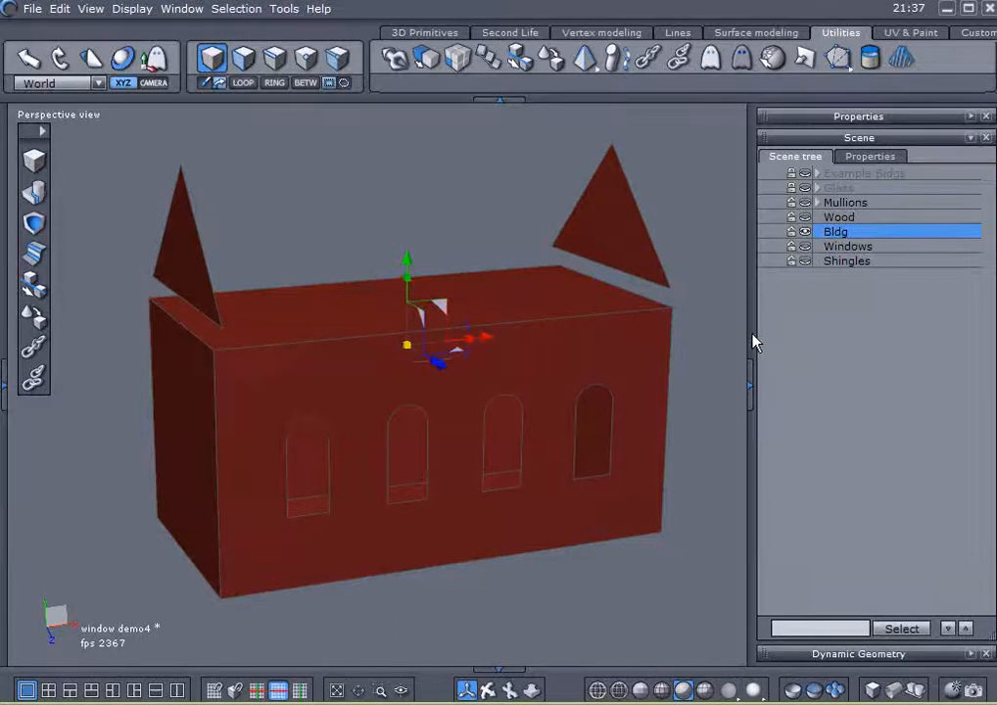
Try to weld the points of the Bldg object, whose front wall has window openings.
{"action": "left_click", "coordinate": [627, 31]}
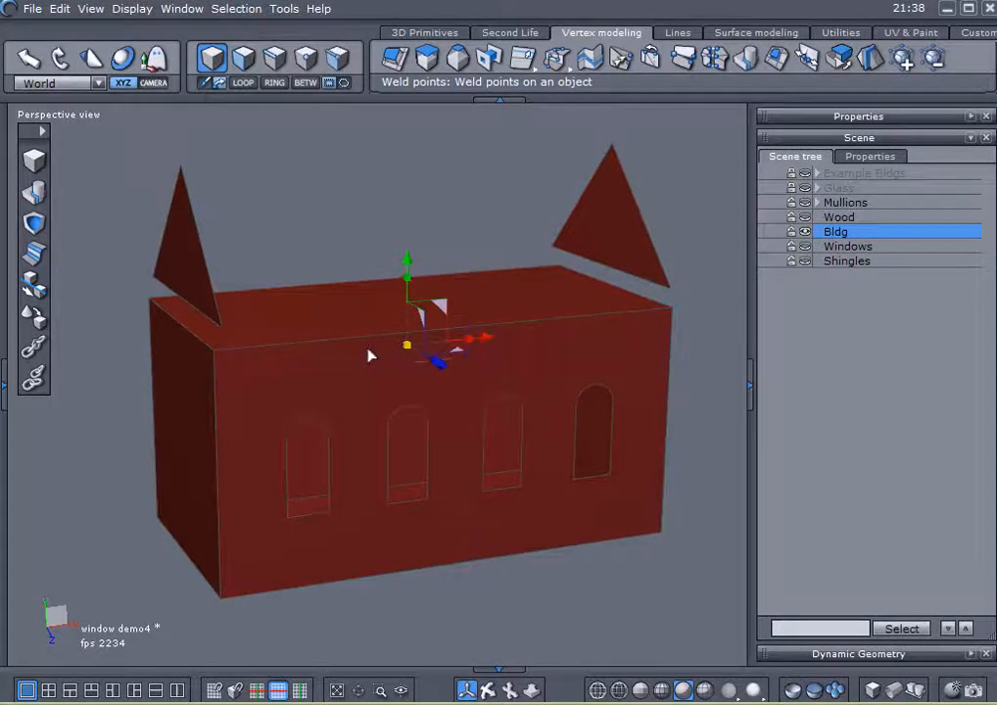
{"action": "middle_click_drag", "start_coordinate": [347, 427], "coordinate": [418, 445]}
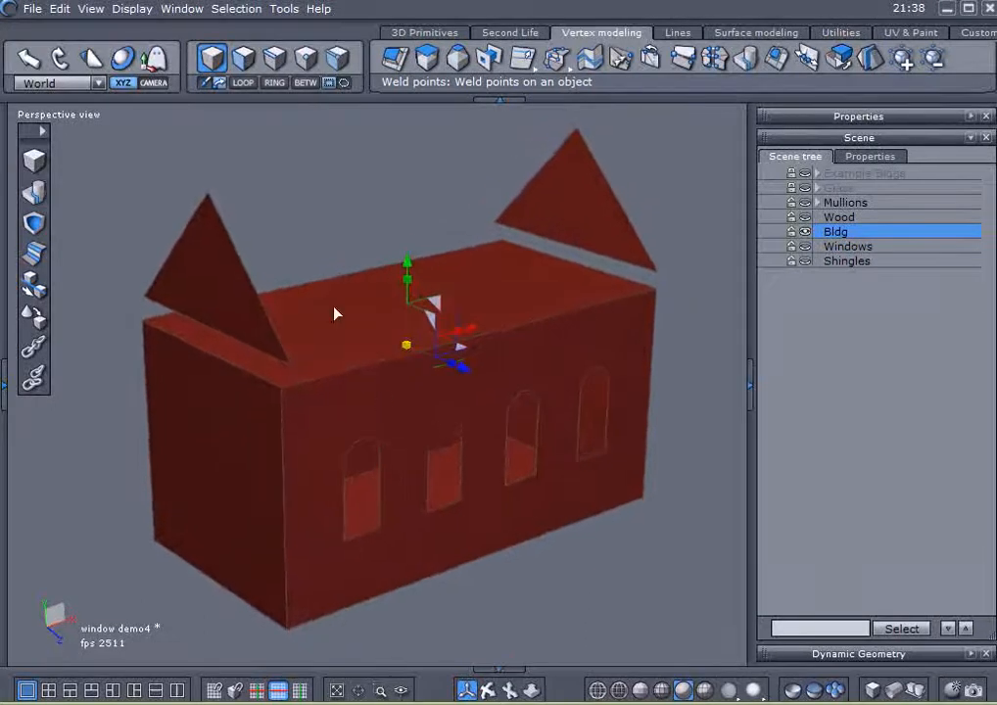
{"action": "middle_click_drag", "start_coordinate": [335, 421], "coordinate": [452, 423]}
{"action": "left_click", "coordinate": [555, 60]}
{"action": "left_click", "coordinate": [559, 120]}
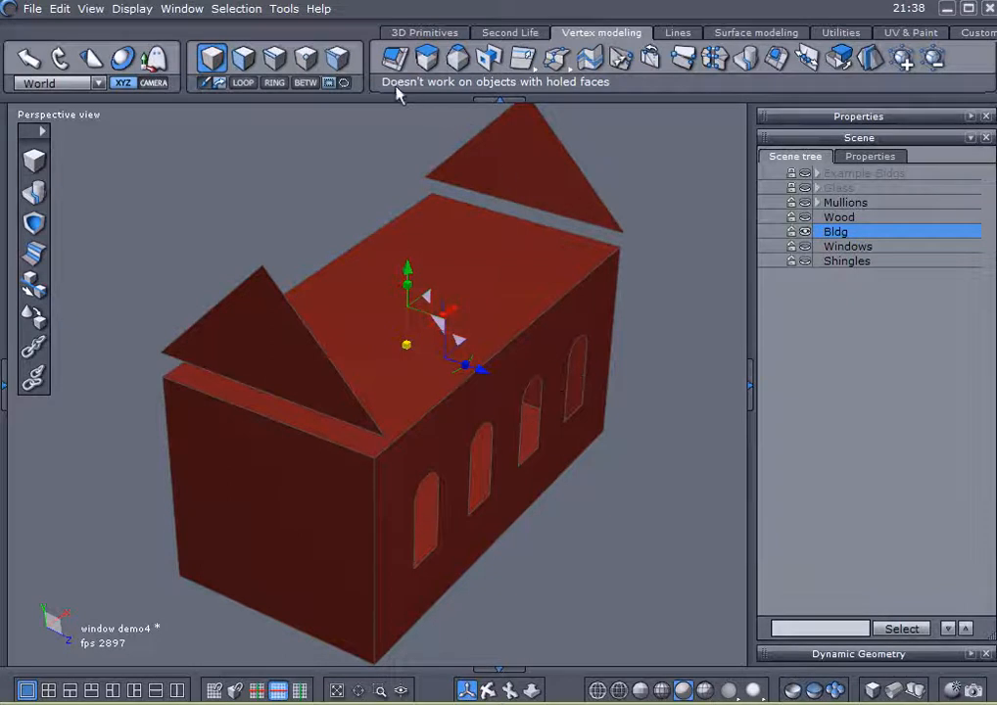
{"action": "left_click_drag", "start_coordinate": [556, 61], "coordinate": [556, 122]}
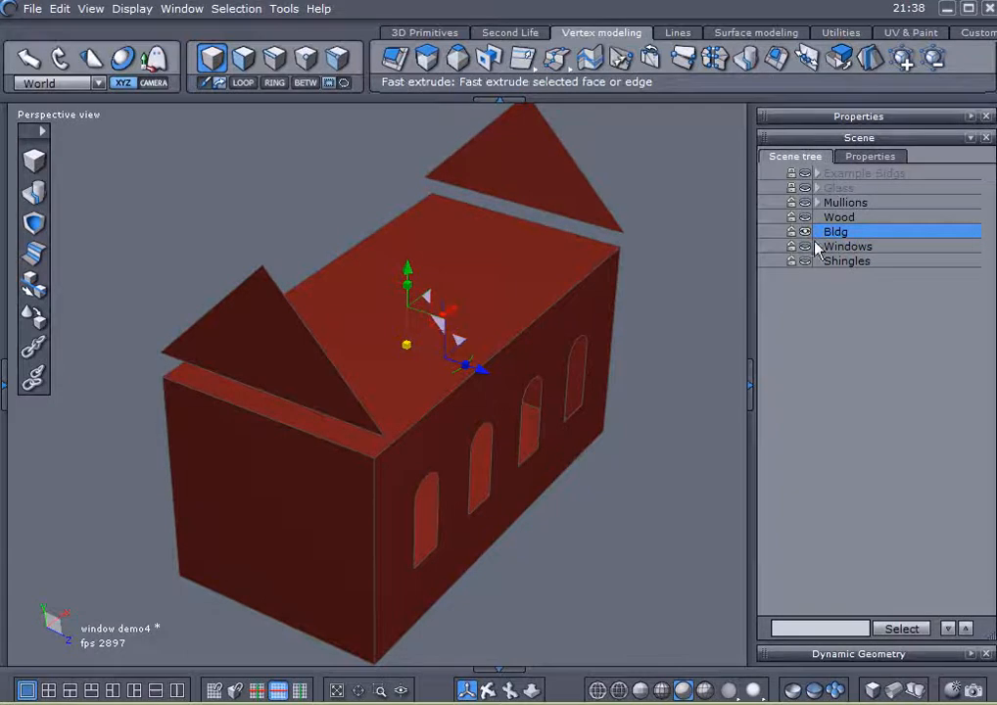
{"action": "left_click_drag", "start_coordinate": [556, 61], "coordinate": [556, 131]}
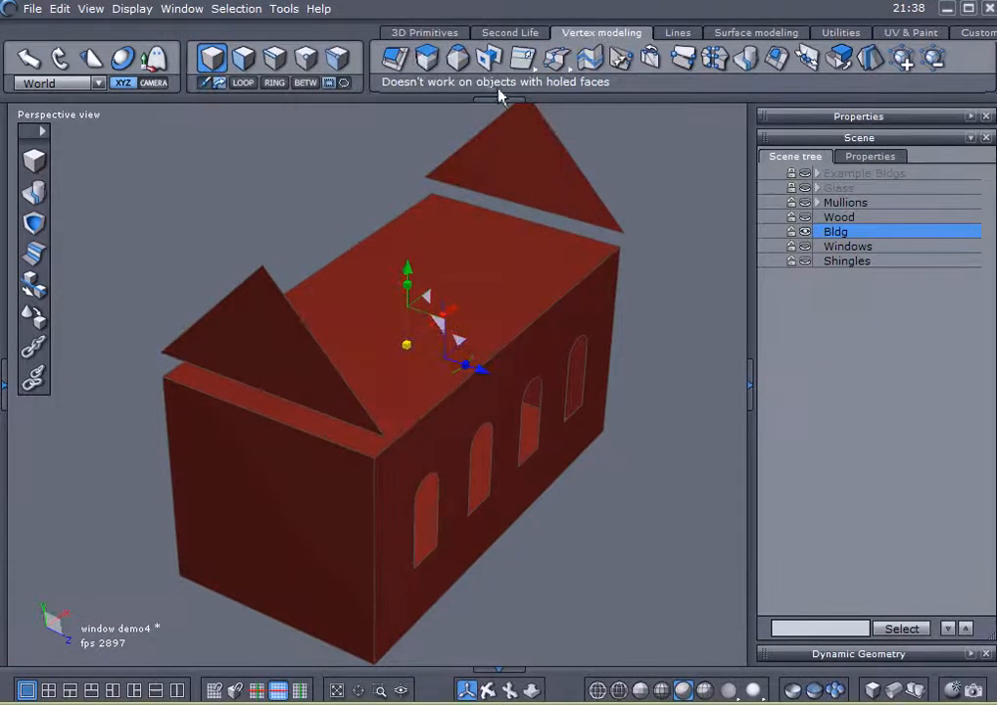
{"action": "left_click", "coordinate": [834, 347]}
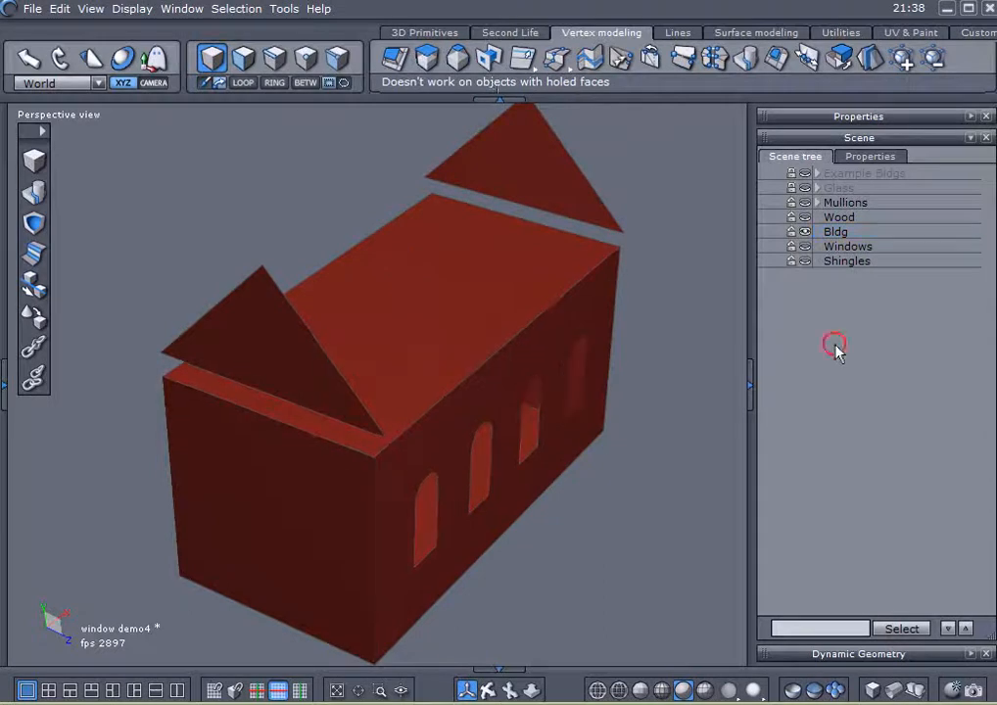
{"action": "left_click", "coordinate": [835, 232]}
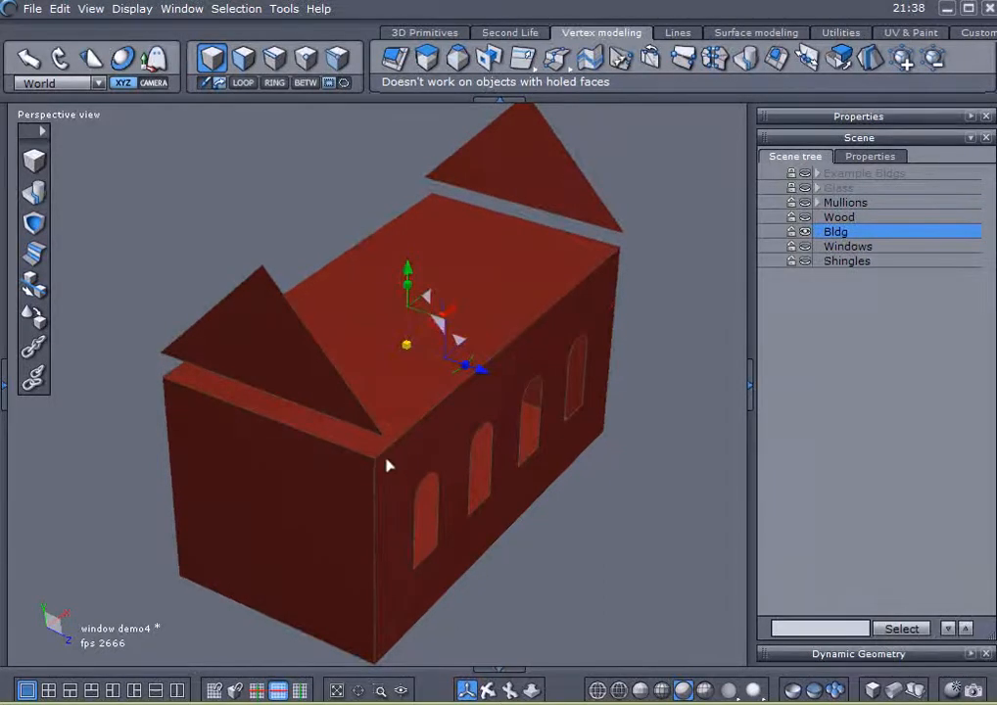
Duplicate the Bldg object in place, hide the original and select the copy.
{"action": "middle_click_drag", "start_coordinate": [274, 500], "coordinate": [220, 465]}
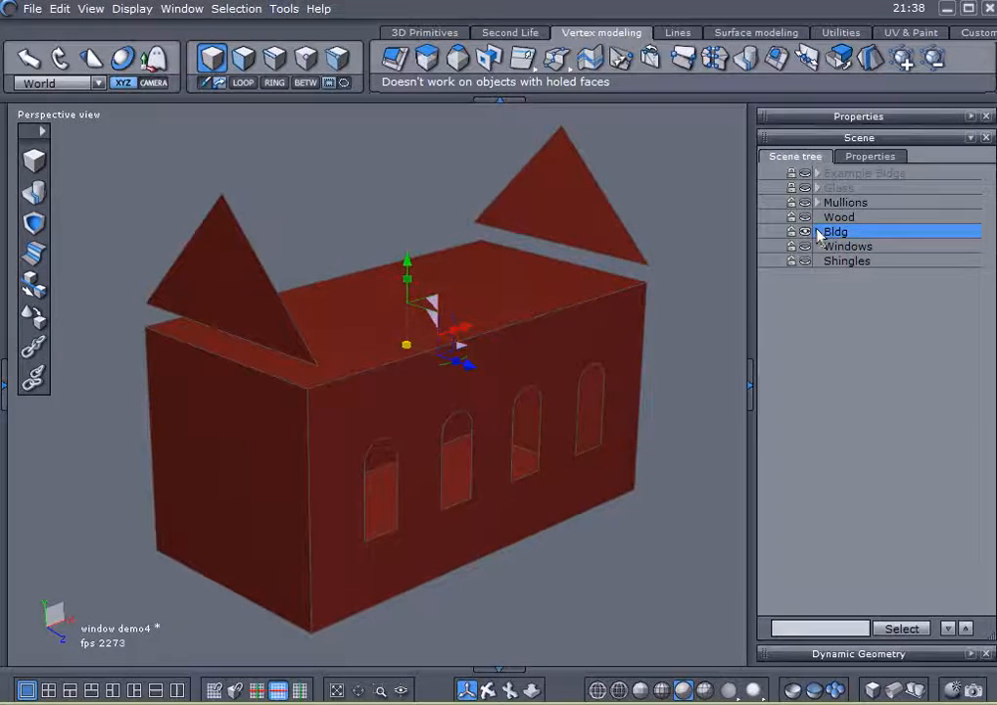
{"action": "key", "text": "ctrl+c"}
{"action": "key", "text": "ctrl+v"}
{"action": "left_click", "coordinate": [764, 233]}
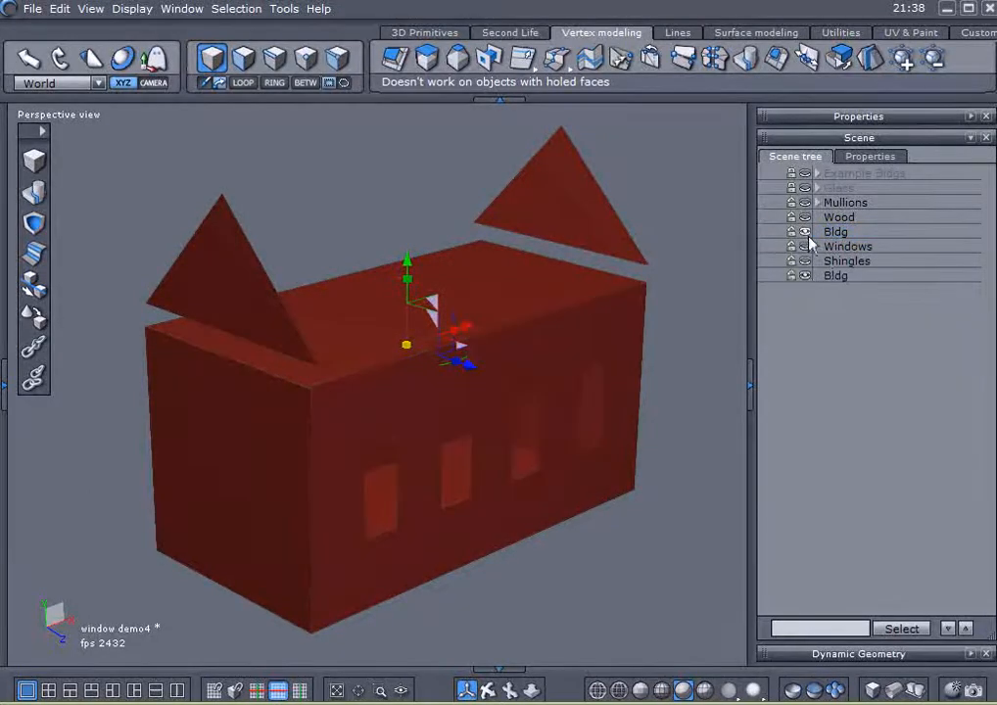
{"action": "left_click", "coordinate": [805, 232]}
{"action": "left_click", "coordinate": [828, 277]}
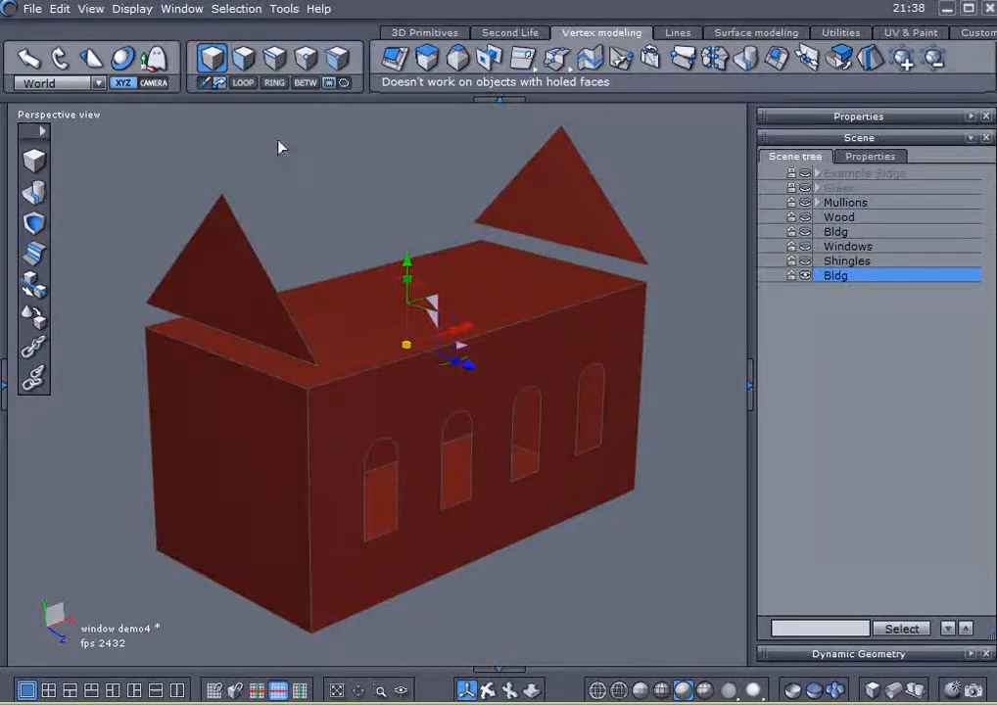
Delete both gable triangle faces from the Bldg copy, keeping only its box.
{"action": "left_click", "coordinate": [244, 58]}
{"action": "left_click", "coordinate": [225, 270]}
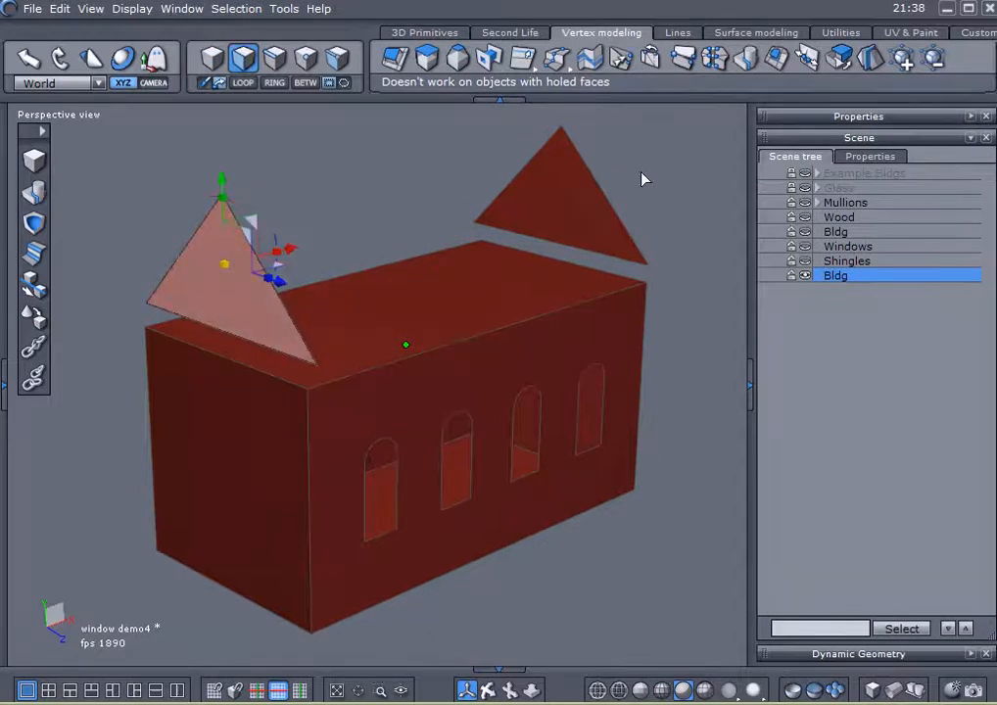
{"action": "left_click", "coordinate": [570, 182], "text": "ctrl"}
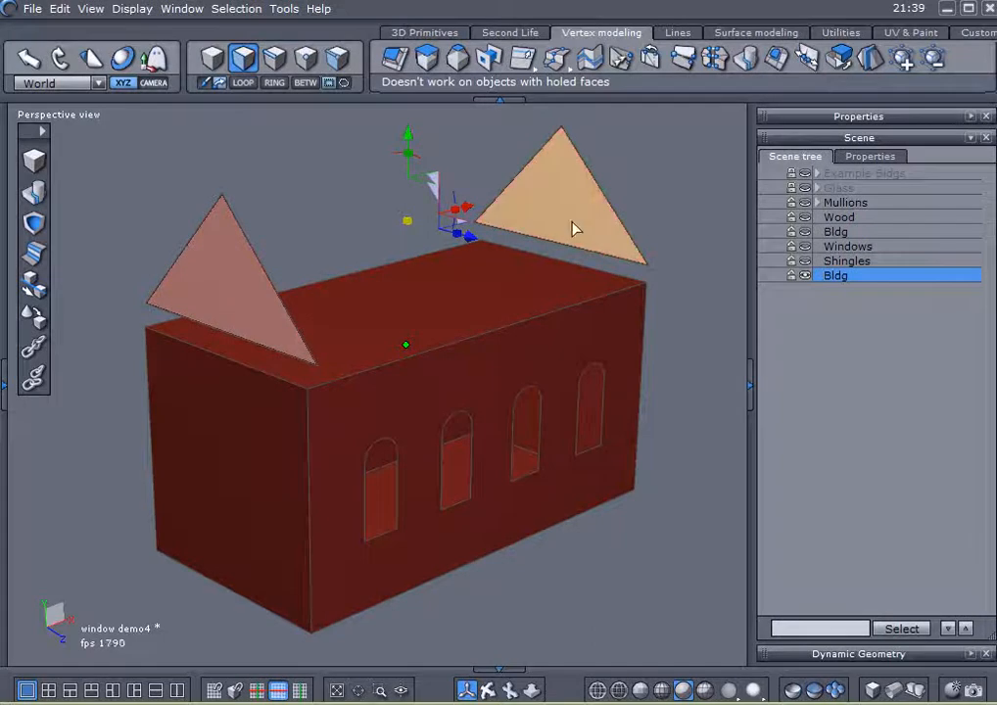
{"action": "key", "text": "Delete"}
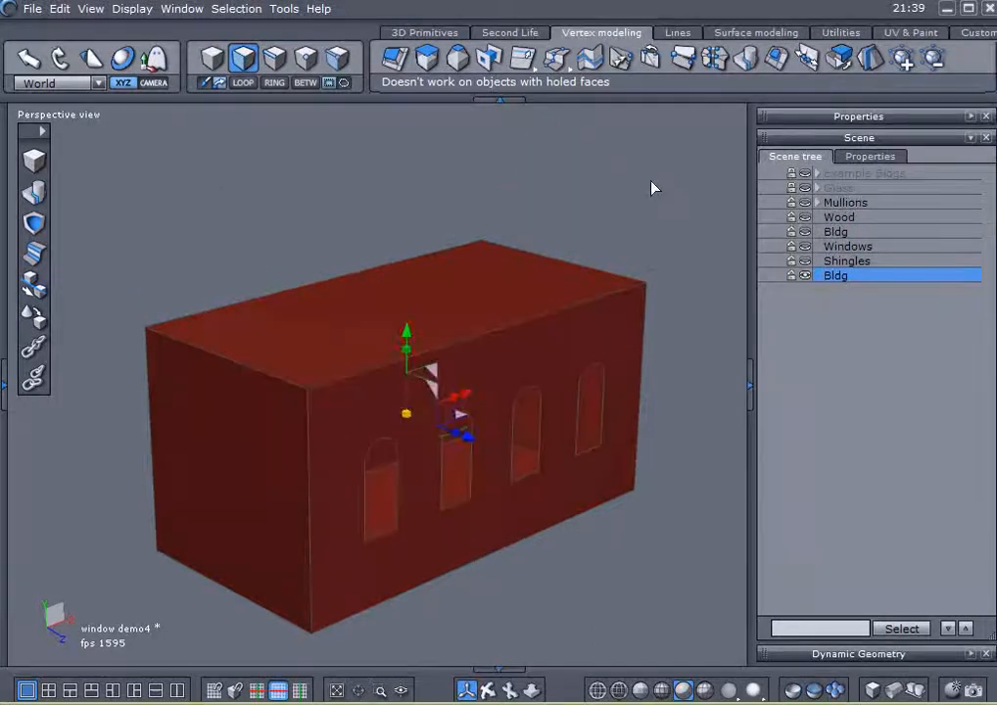
Hide the Bldg copy, show the original and delete its box faces, keeping only the two gable triangles.
{"action": "left_click", "coordinate": [805, 277]}
{"action": "left_click", "coordinate": [805, 233]}
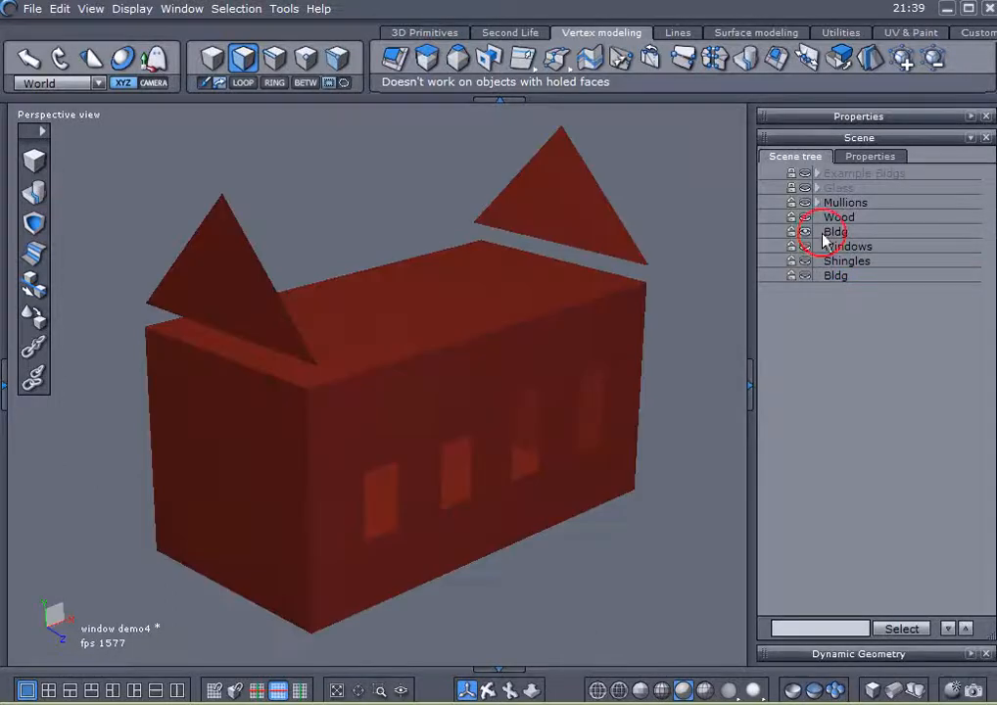
{"action": "left_click", "coordinate": [814, 234]}
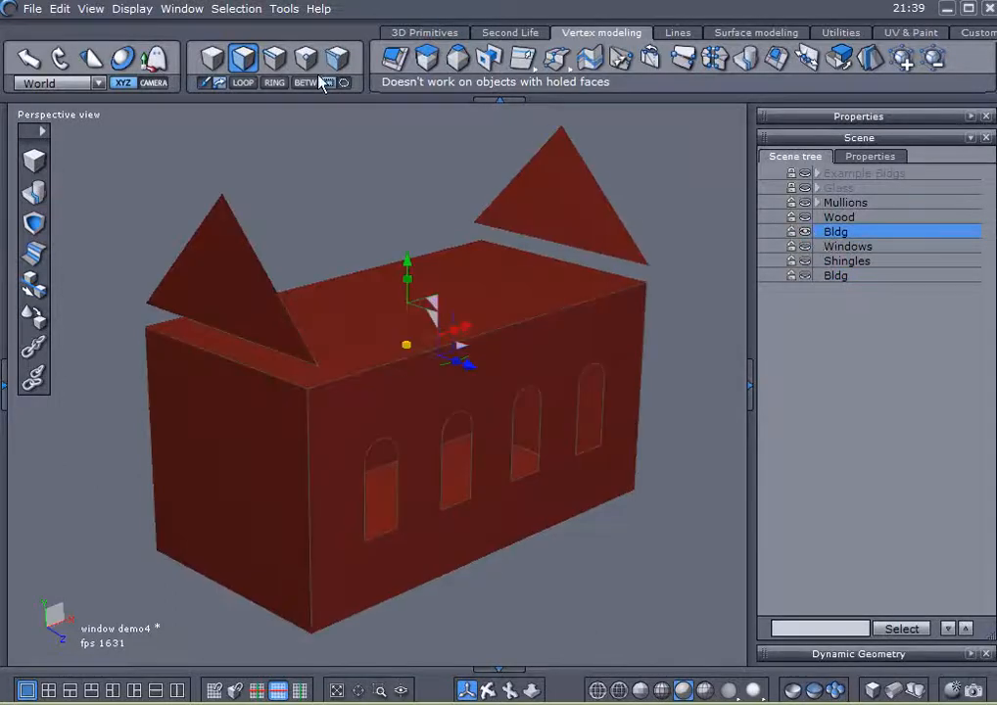
{"action": "left_click", "coordinate": [543, 296]}
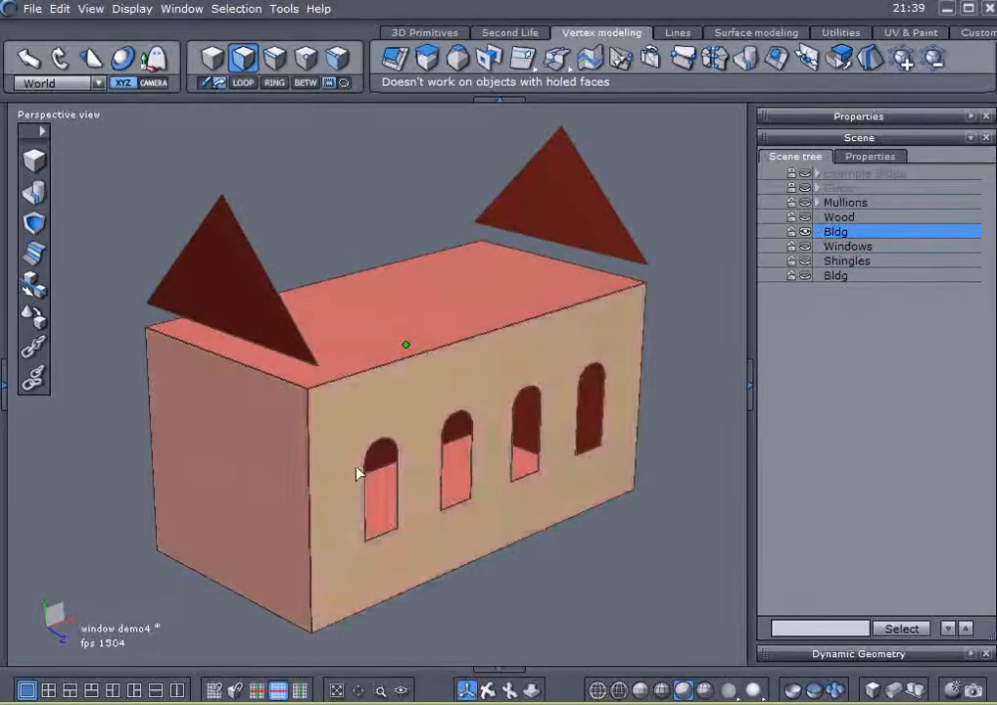
{"action": "key", "text": "Escape"}
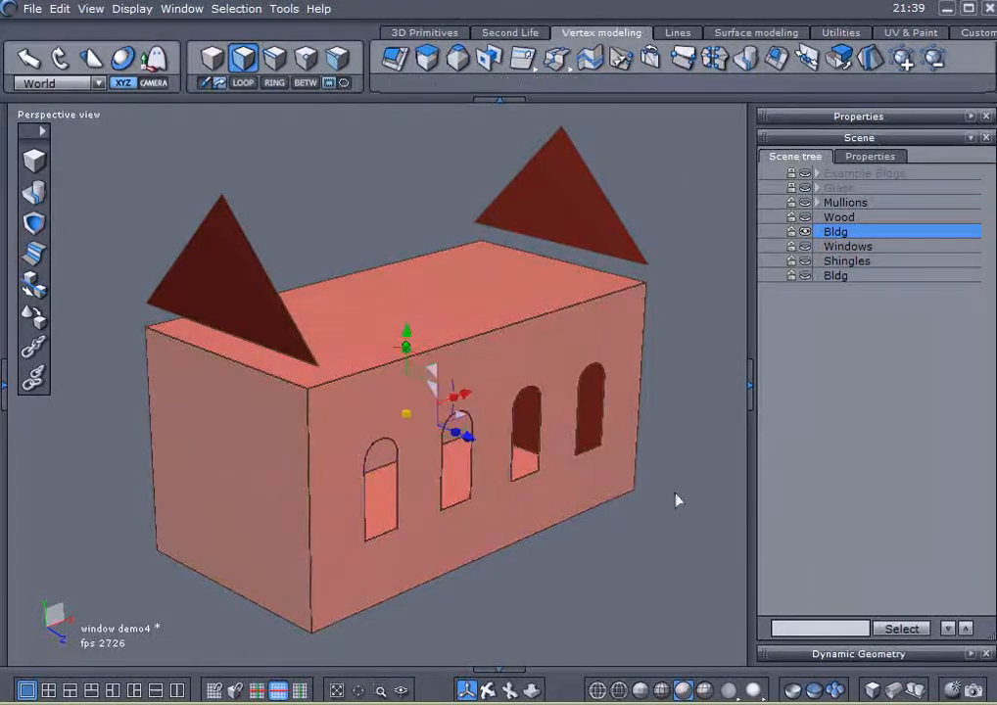
{"action": "key", "text": "Delete"}
{"action": "left_click", "coordinate": [623, 386]}
{"action": "key", "text": "Delete"}
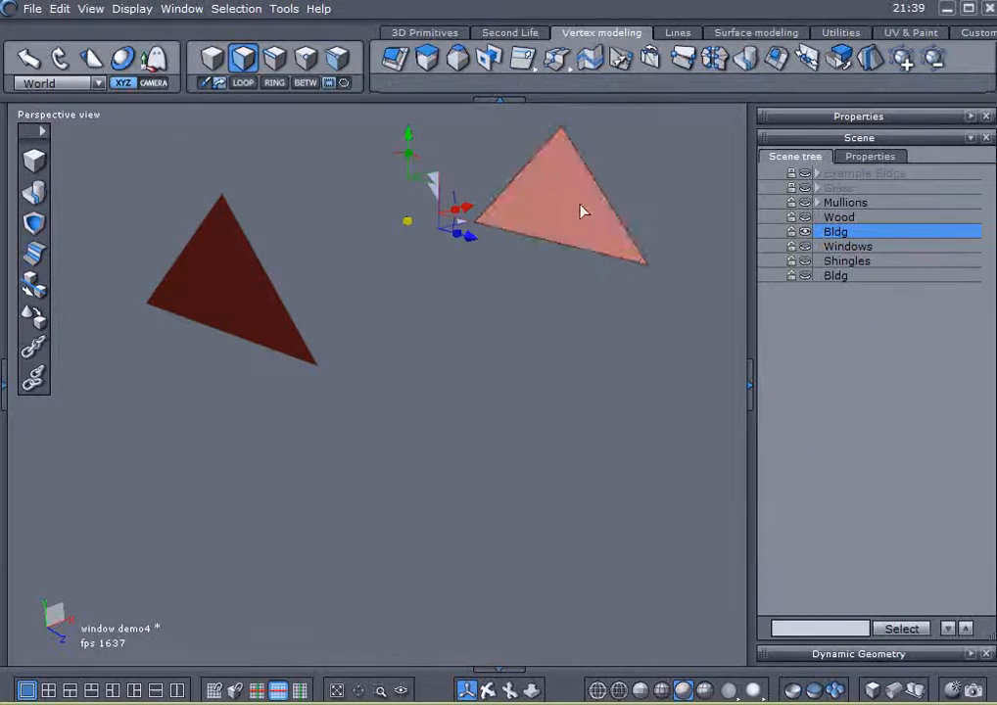
Show the box-only Bldg copy together with the original gable triangles, with the copy selected.
{"action": "left_click", "coordinate": [805, 276]}
{"action": "left_click", "coordinate": [824, 278]}
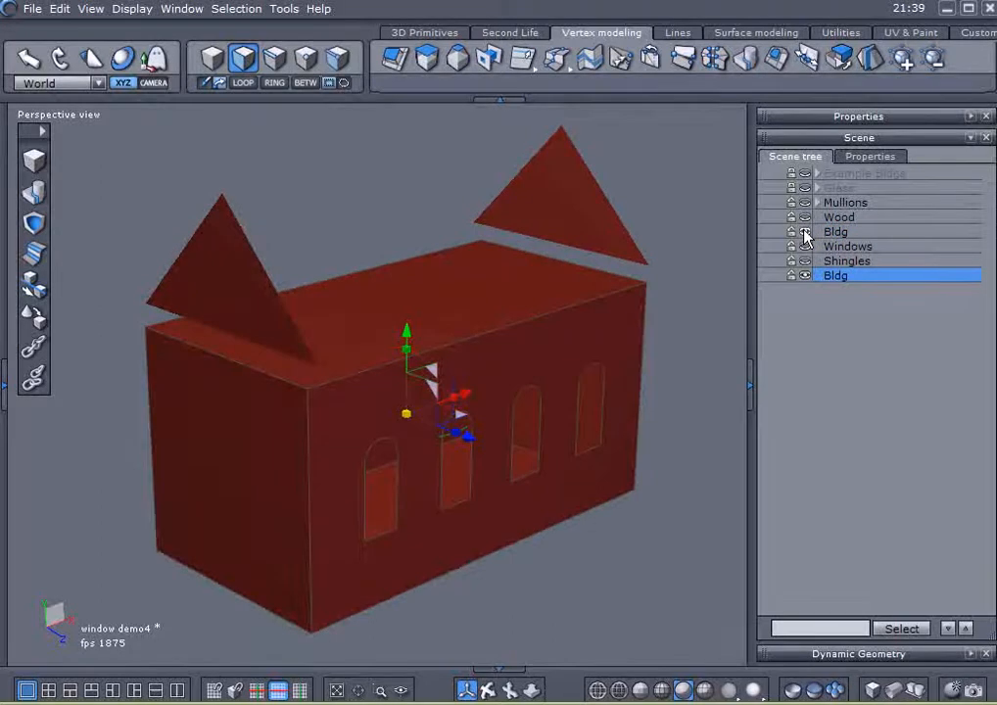
{"action": "left_click", "coordinate": [805, 232]}
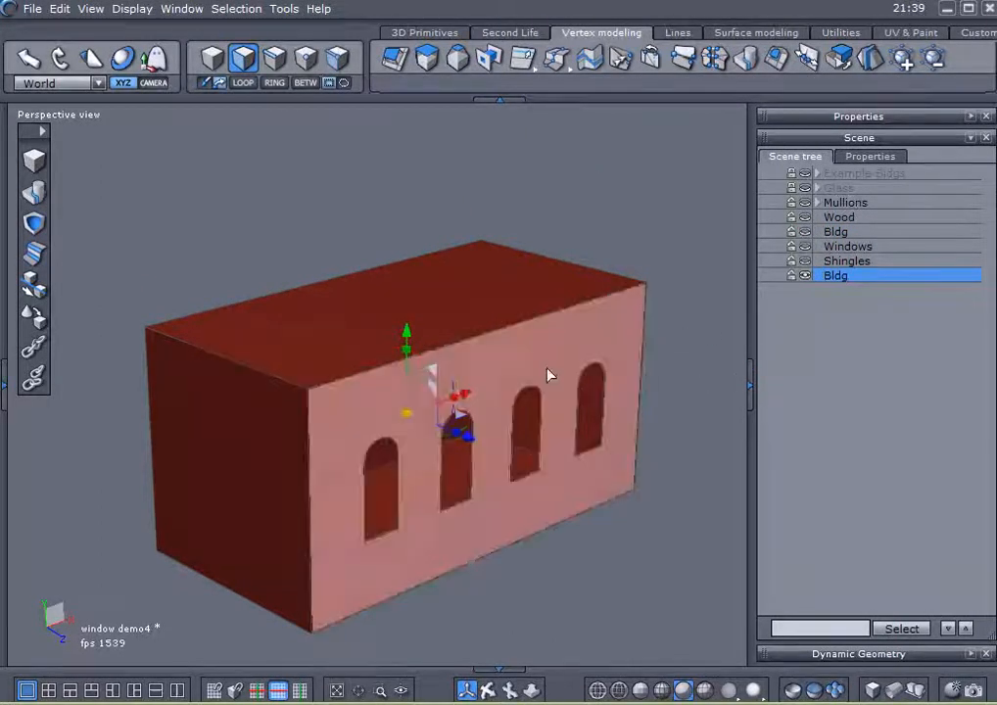
{"action": "left_click", "coordinate": [804, 233]}
Build a cube primitive beside the Bldg box's front gable, tall enough to rise above the gable's apex, as an alignment guide.
{"action": "right_click_drag", "start_coordinate": [262, 490], "coordinate": [544, 451]}
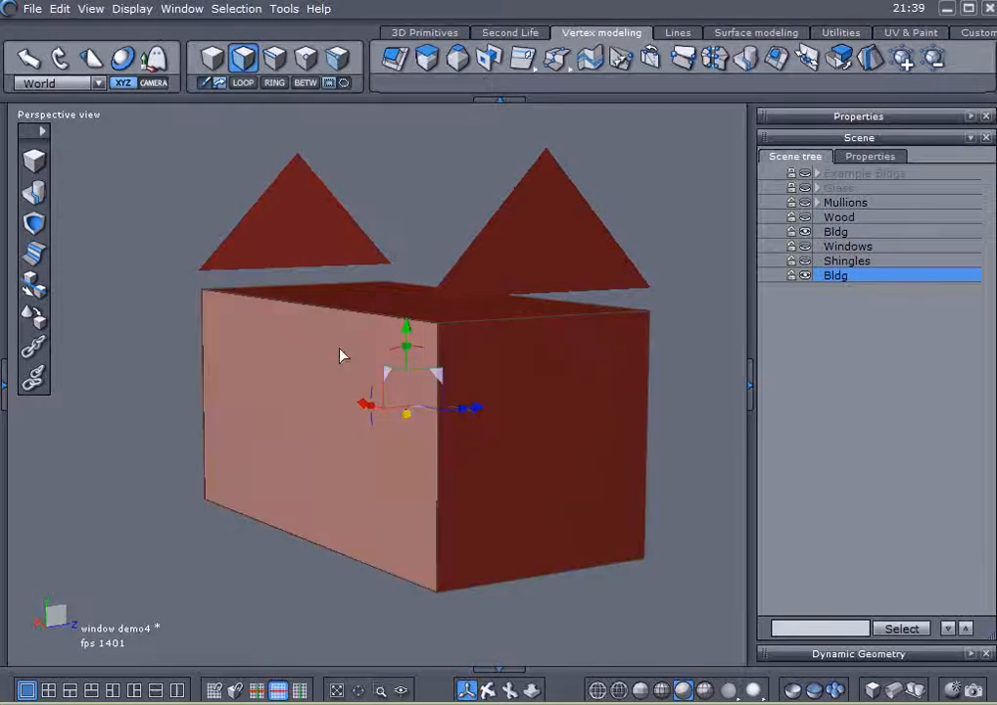
{"action": "middle_click_drag", "start_coordinate": [383, 469], "coordinate": [289, 292]}
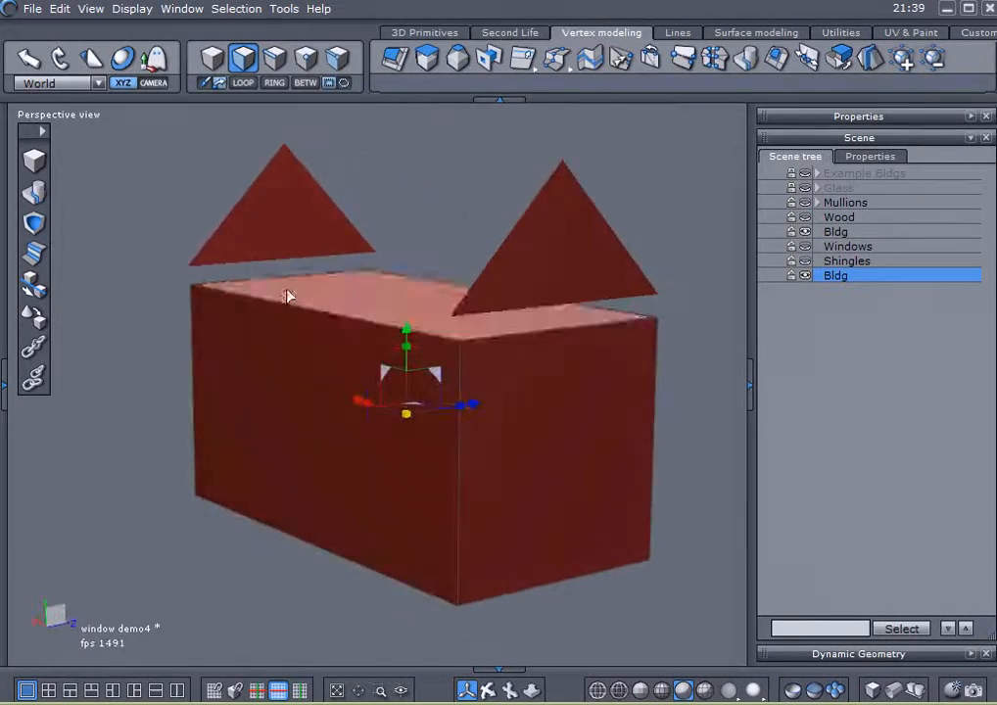
{"action": "scroll", "coordinate": [235, 262], "scroll_direction": "down", "scroll_amount": 3}
{"action": "middle_click_drag", "start_coordinate": [236, 261], "coordinate": [224, 338]}
{"action": "left_click", "coordinate": [33, 164]}
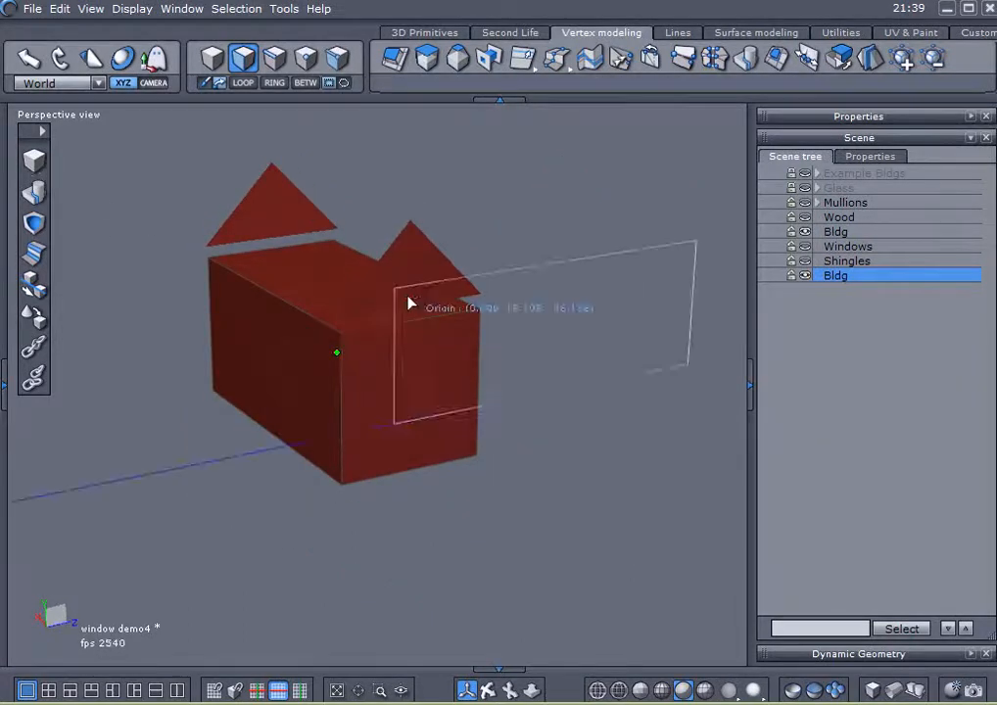
{"action": "left_click", "coordinate": [422, 301]}
{"action": "left_click", "coordinate": [639, 448]}
{"action": "left_click_drag", "start_coordinate": [495, 446], "coordinate": [505, 273]}
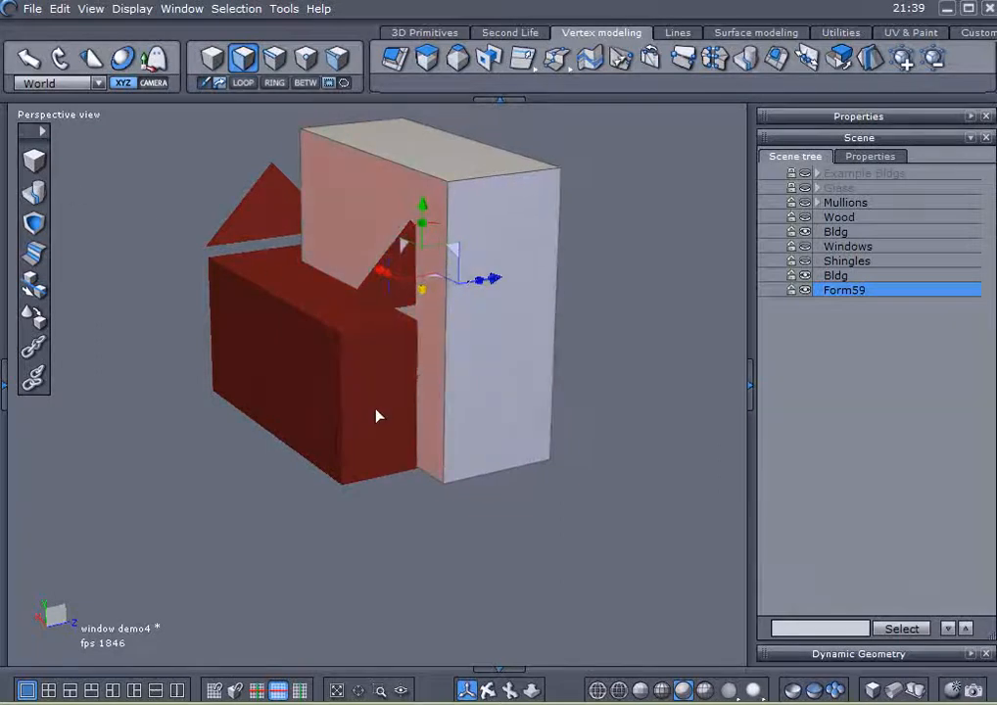
Shift the guide cube slightly along Z so its long side face lines up with the front gable's apex.
{"action": "middle_click_drag", "start_coordinate": [395, 380], "coordinate": [394, 448]}
{"action": "scroll", "coordinate": [397, 398], "scroll_direction": "up", "scroll_amount": 3}
{"action": "right_click_drag", "start_coordinate": [394, 447], "coordinate": [345, 433]}
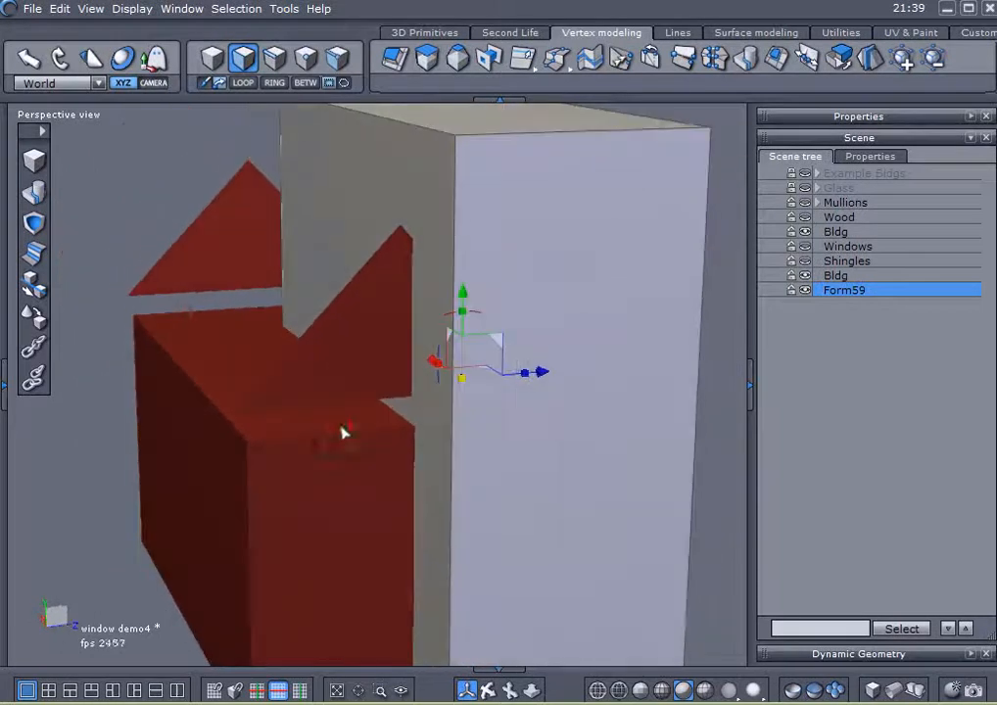
{"action": "scroll", "coordinate": [387, 240], "scroll_direction": "up", "scroll_amount": 3}
{"action": "middle_click_drag", "start_coordinate": [474, 386], "coordinate": [467, 376]}
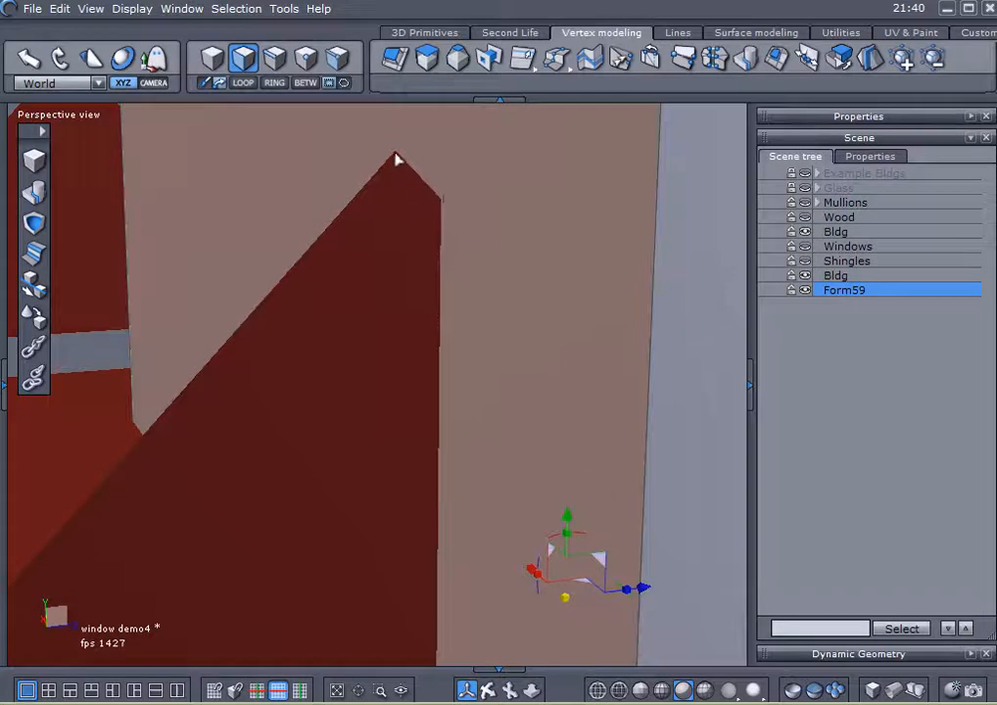
{"action": "scroll", "coordinate": [405, 221], "scroll_direction": "down", "scroll_amount": 2}
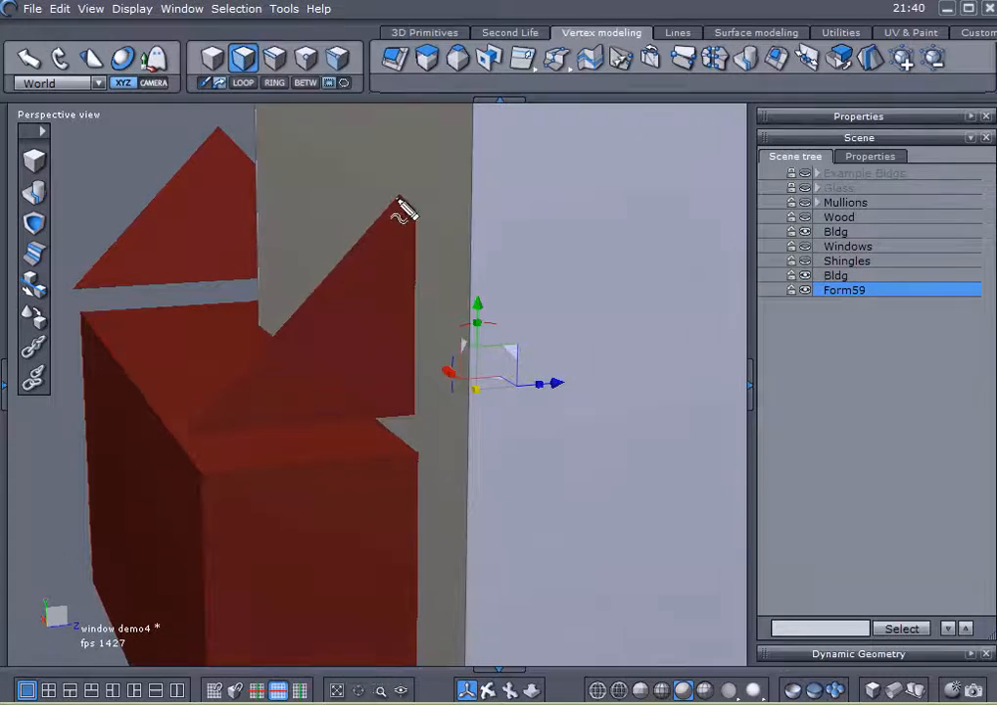
{"action": "left_click", "coordinate": [402, 202]}
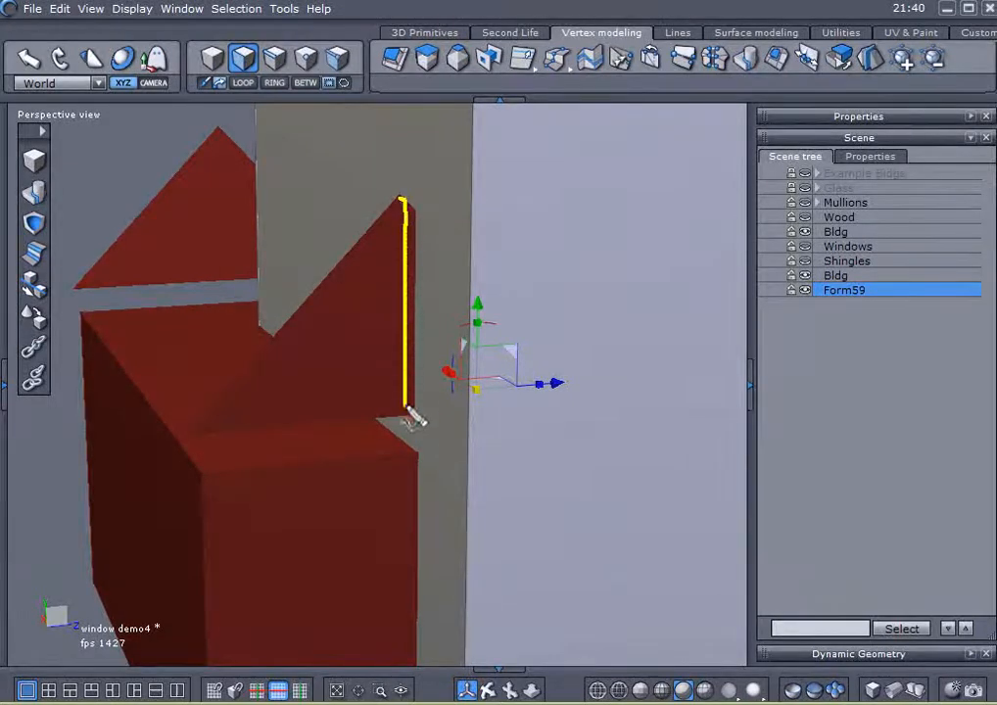
{"action": "left_click", "coordinate": [407, 645]}
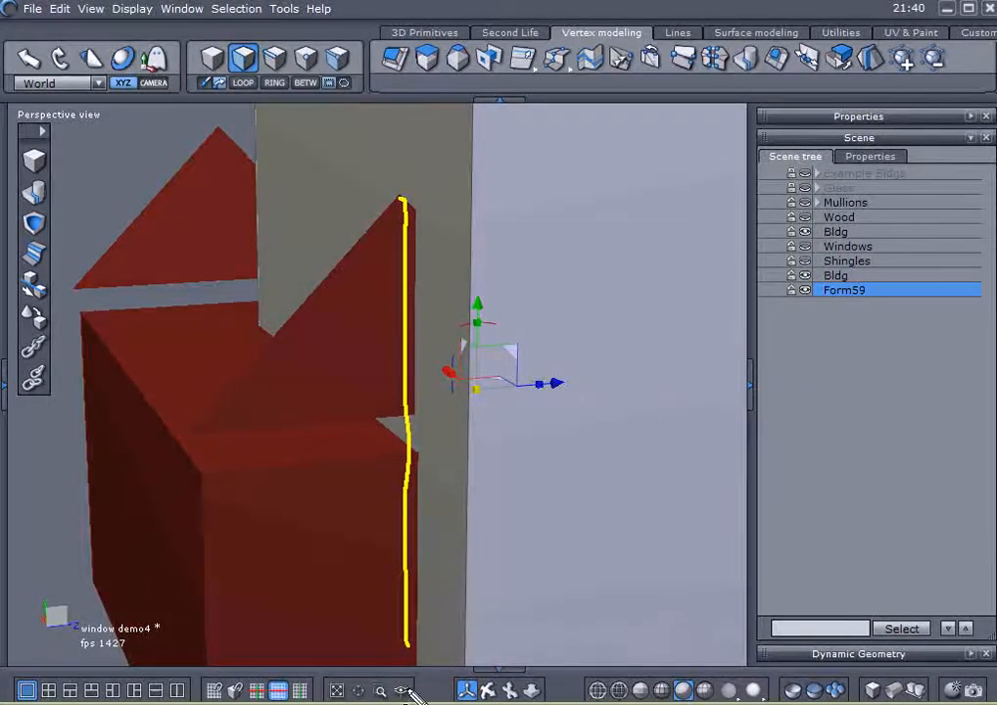
{"action": "key", "text": "Escape"}
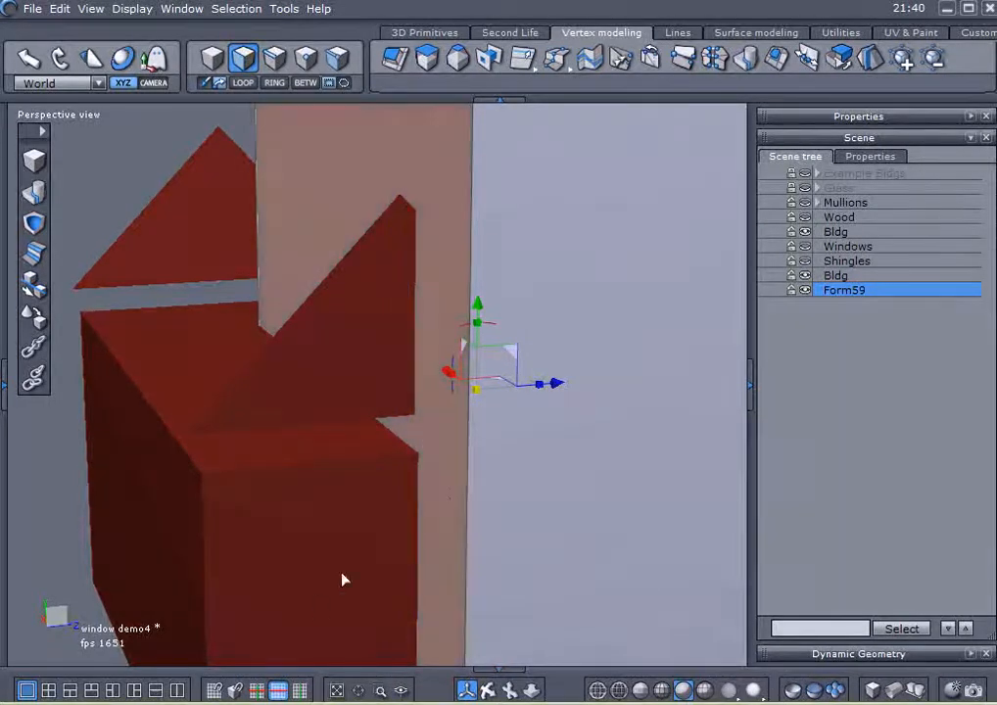
{"action": "mouse_move", "coordinate": [557, 382]}
{"action": "left_mouse_down"}
{"action": "mouse_move", "coordinate": [545, 382]}
{"action": "mouse_move", "coordinate": [555, 385]}
{"action": "left_mouse_up"}
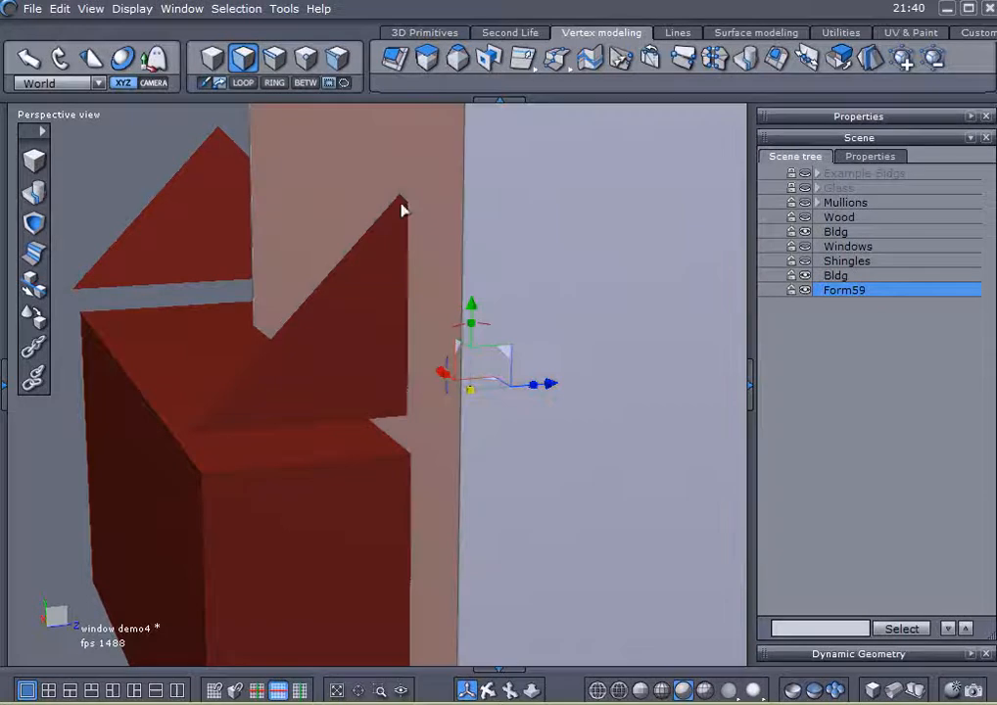
Fine-tune the guide cube's Z position so its side face passes exactly through the gable's peak.
{"action": "middle_click_drag", "start_coordinate": [488, 285], "coordinate": [470, 349]}
{"action": "scroll", "coordinate": [472, 361], "scroll_direction": "up", "scroll_amount": 5}
{"action": "scroll", "coordinate": [481, 396], "scroll_direction": "down", "scroll_amount": 3}
{"action": "middle_click_drag", "start_coordinate": [516, 437], "coordinate": [505, 414]}
{"action": "left_click_drag", "start_coordinate": [561, 542], "coordinate": [542, 514]}
{"action": "scroll", "coordinate": [616, 470], "scroll_direction": "down", "scroll_amount": 4}
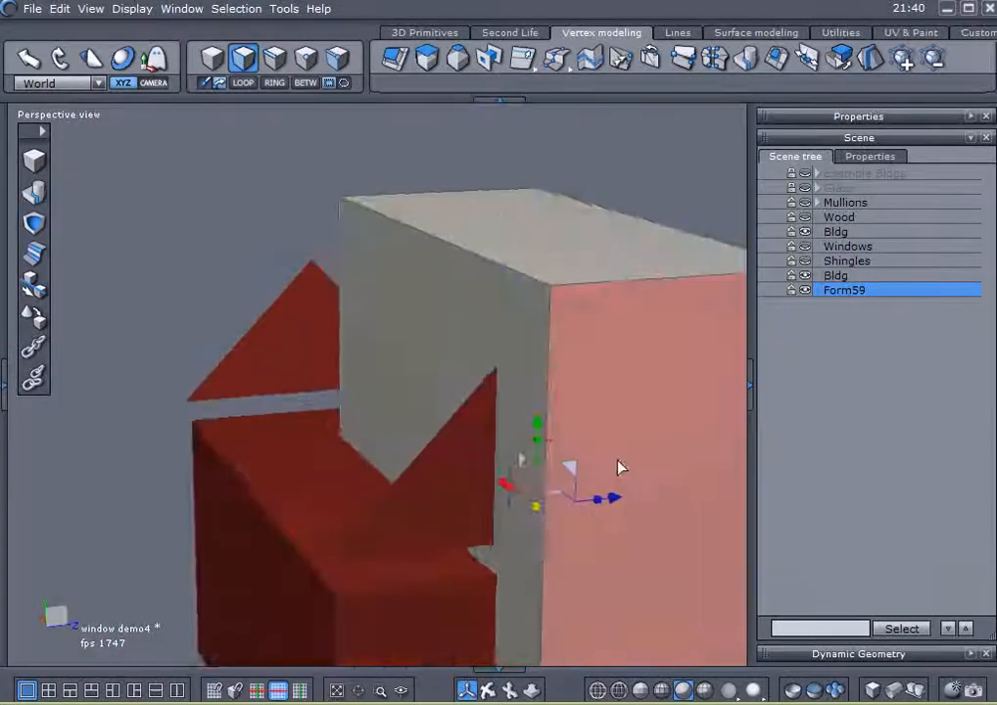
{"action": "middle_click_drag", "start_coordinate": [607, 559], "coordinate": [558, 396]}
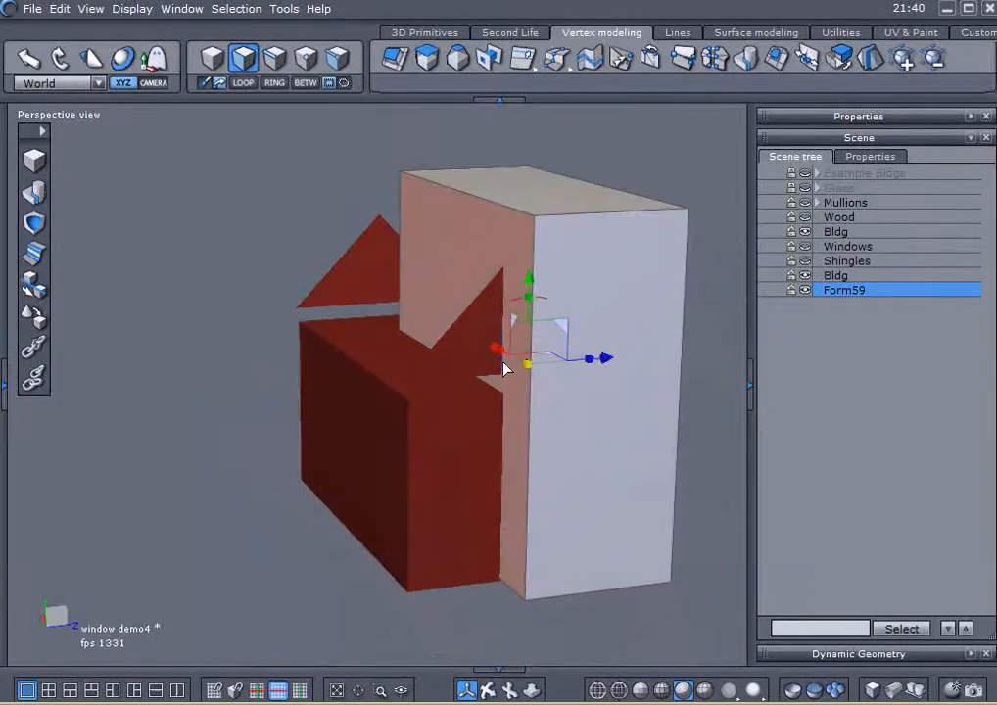
Move the box-only Bldg copy's windowless long wall inward along Z until it meets the guide cube's face at the building's centreline.
{"action": "left_click", "coordinate": [828, 276]}
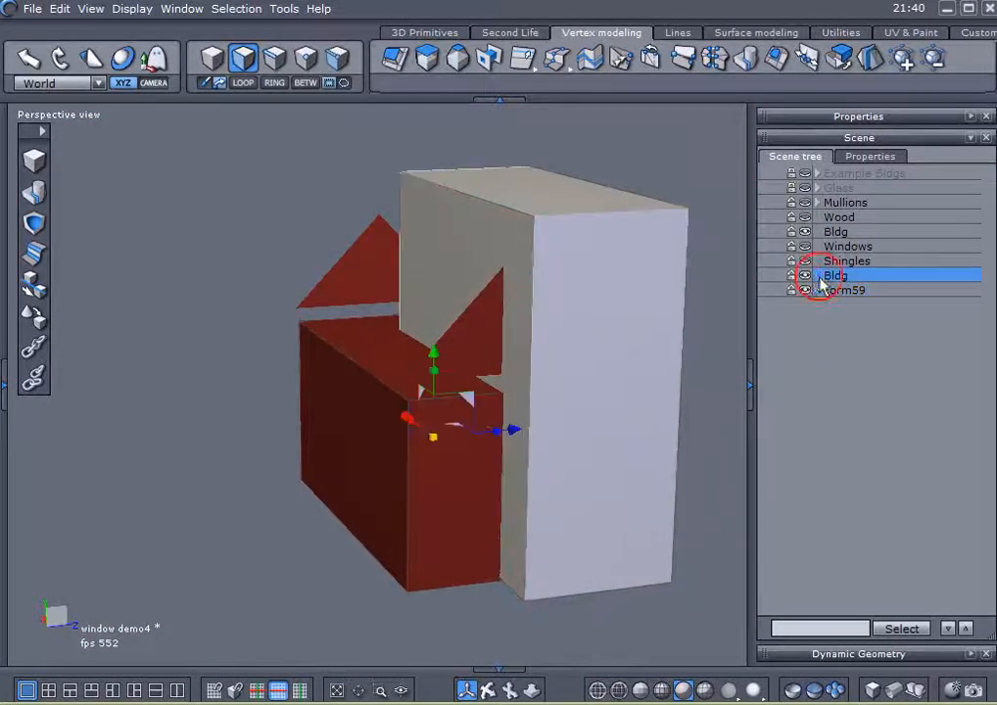
{"action": "left_click", "coordinate": [354, 442]}
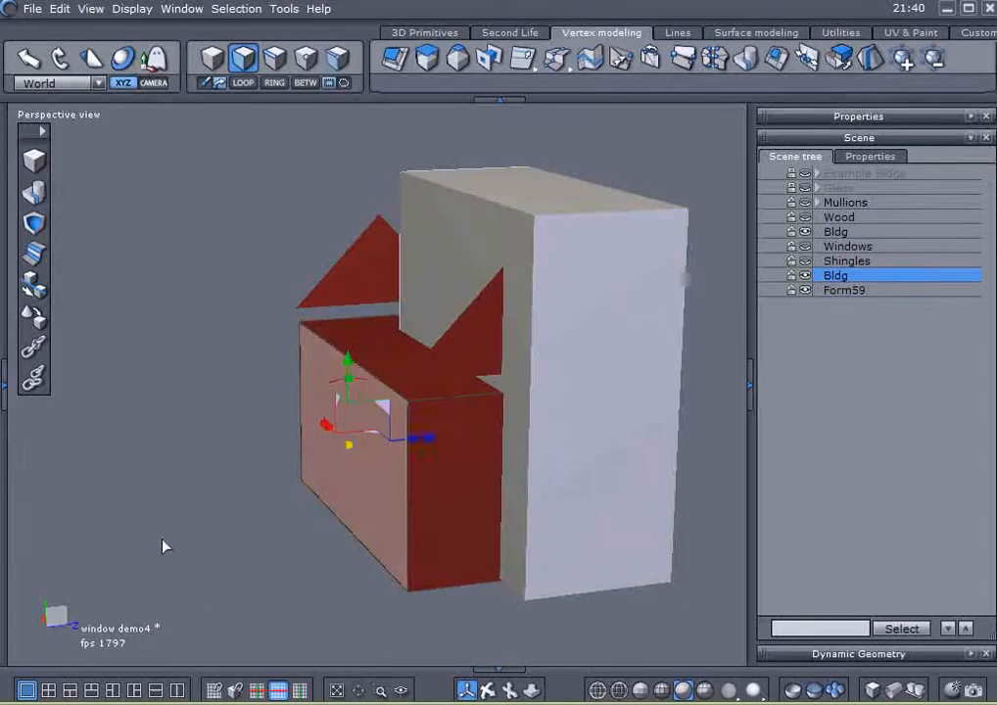
{"action": "scroll", "coordinate": [410, 448], "scroll_direction": "up", "scroll_amount": 4}
{"action": "left_click_drag", "start_coordinate": [382, 444], "coordinate": [544, 429]}
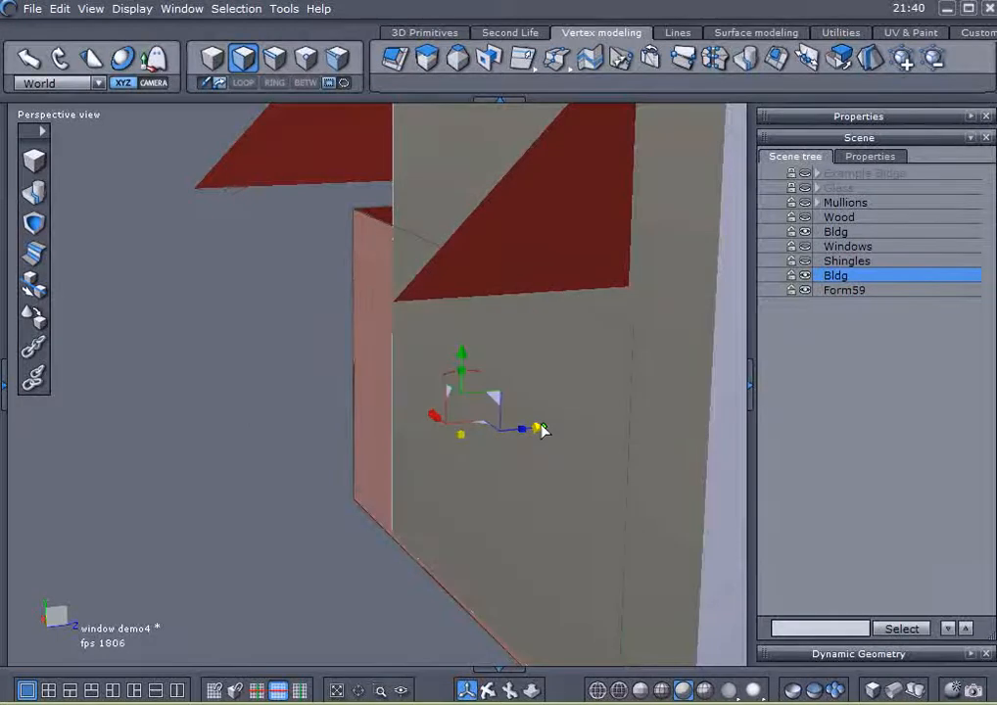
{"action": "middle_click_drag", "start_coordinate": [556, 525], "coordinate": [477, 530]}
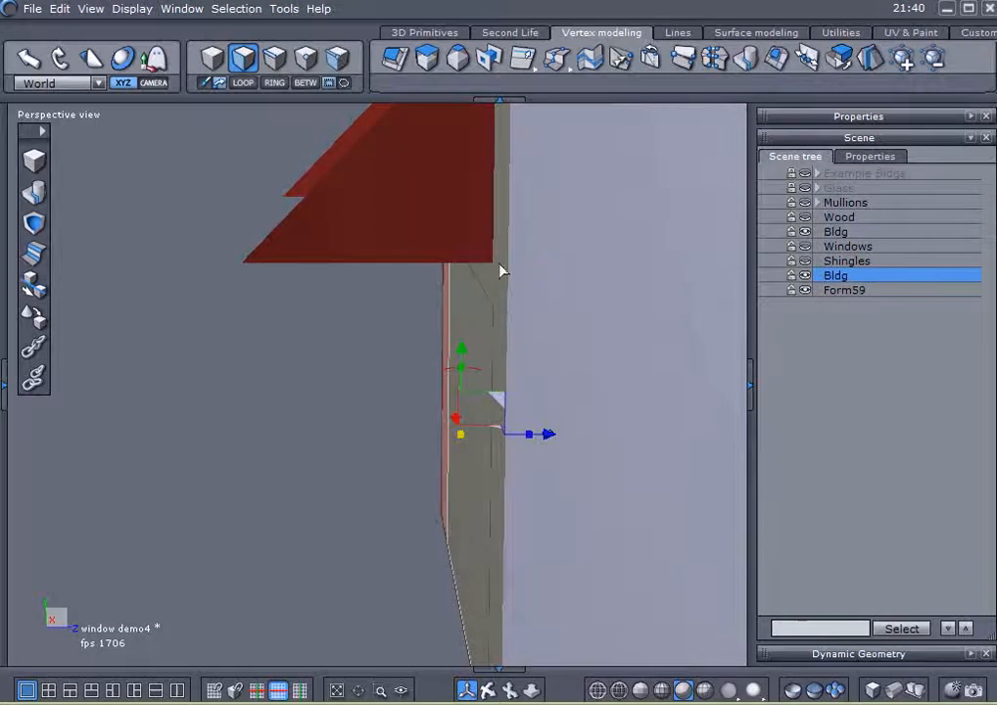
{"action": "middle_click_drag", "start_coordinate": [570, 296], "coordinate": [613, 345]}
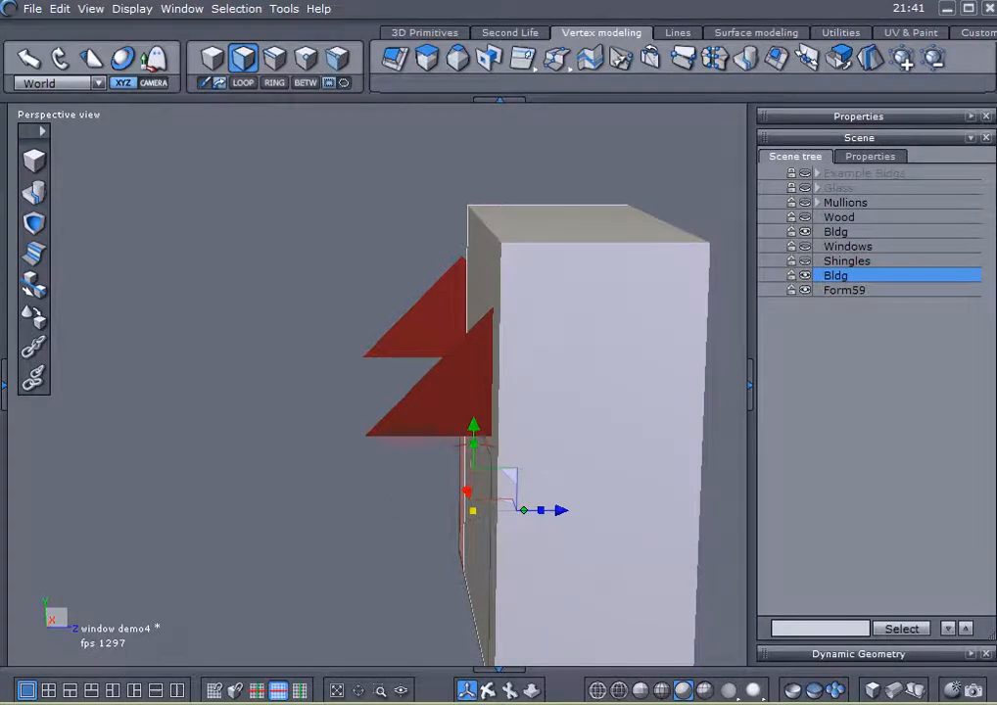
{"action": "left_click_drag", "start_coordinate": [490, 310], "coordinate": [490, 647]}
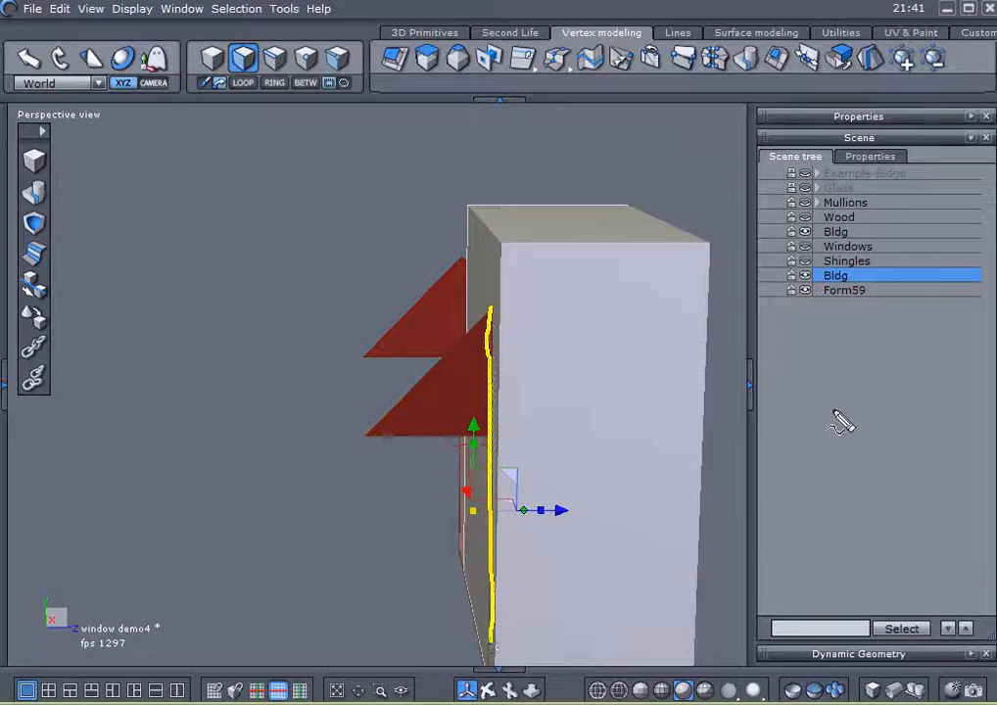
{"action": "key", "text": "Escape"}
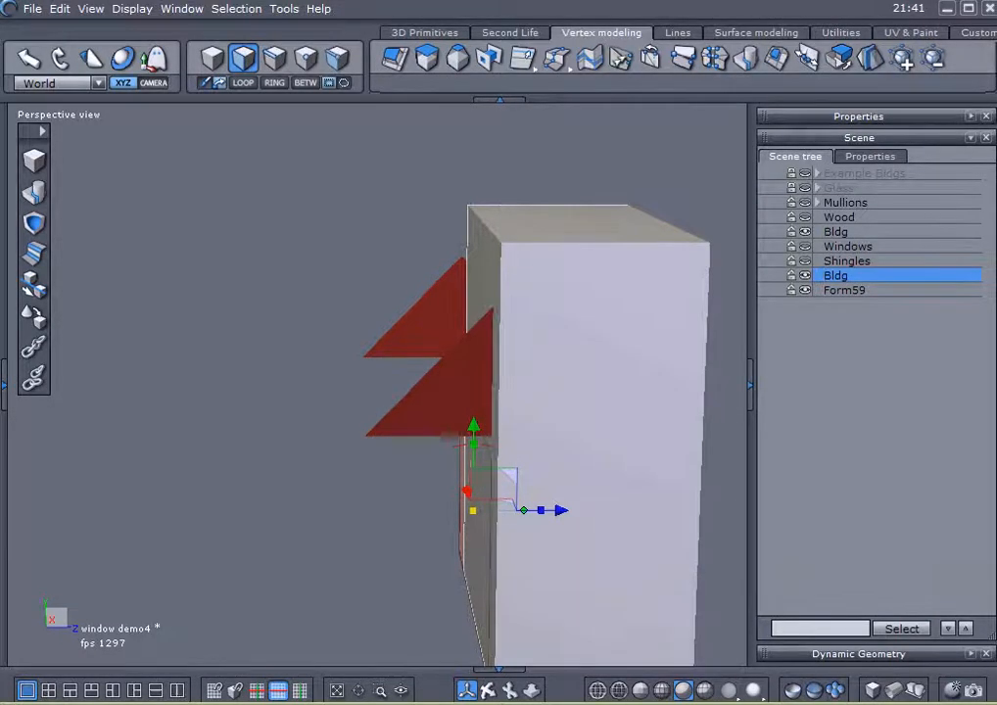
Delete the guide cube Form59 from the scene.
{"action": "left_click", "coordinate": [822, 292]}
{"action": "left_click", "coordinate": [206, 241]}
{"action": "left_click", "coordinate": [207, 241]}
{"action": "left_click", "coordinate": [234, 241]}
{"action": "left_click", "coordinate": [574, 362]}
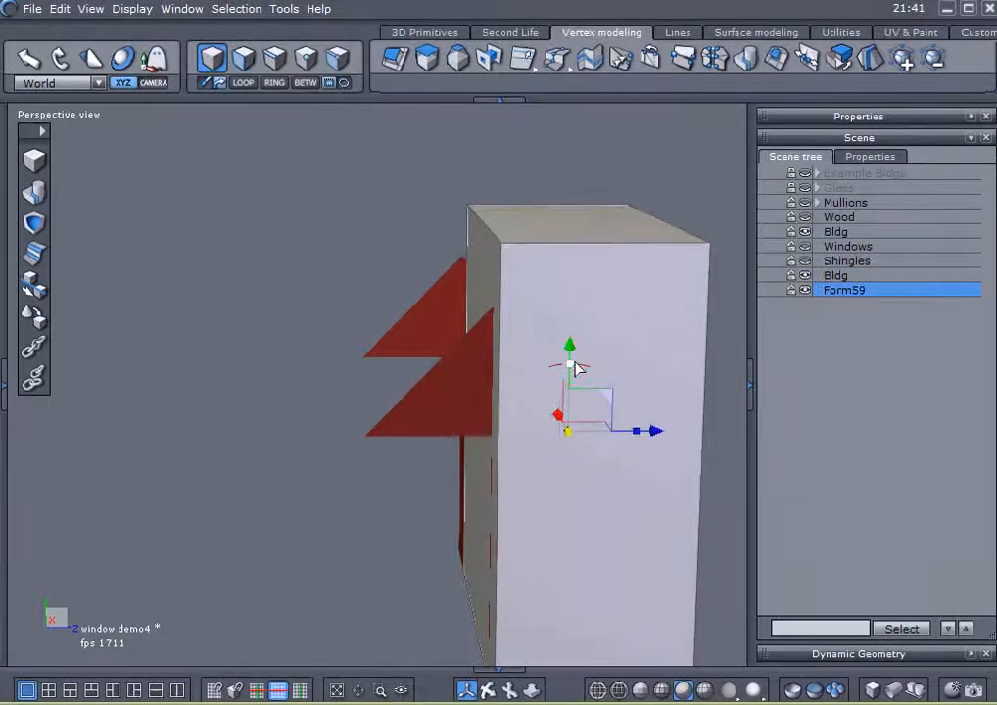
{"action": "key", "text": "Delete"}
Delete the moved centreline wall face from the Bldg box, leaving the half with windows open on that side.
{"action": "middle_click_drag", "start_coordinate": [544, 477], "coordinate": [252, 450]}
{"action": "left_click", "coordinate": [252, 449]}
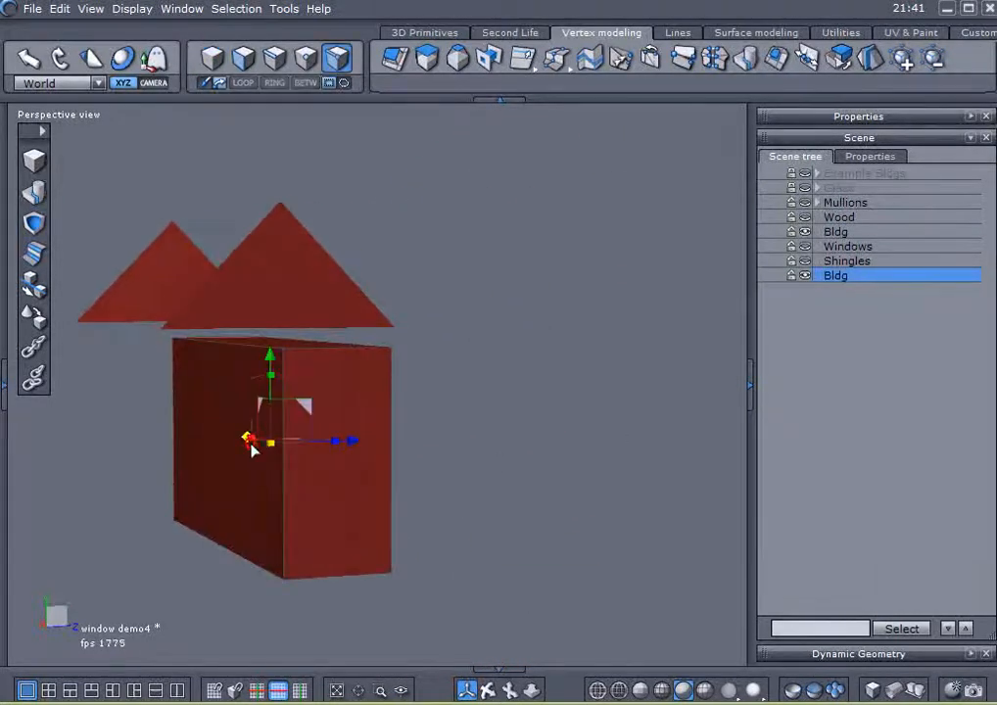
{"action": "left_click", "coordinate": [211, 474]}
{"action": "key", "text": "Delete"}
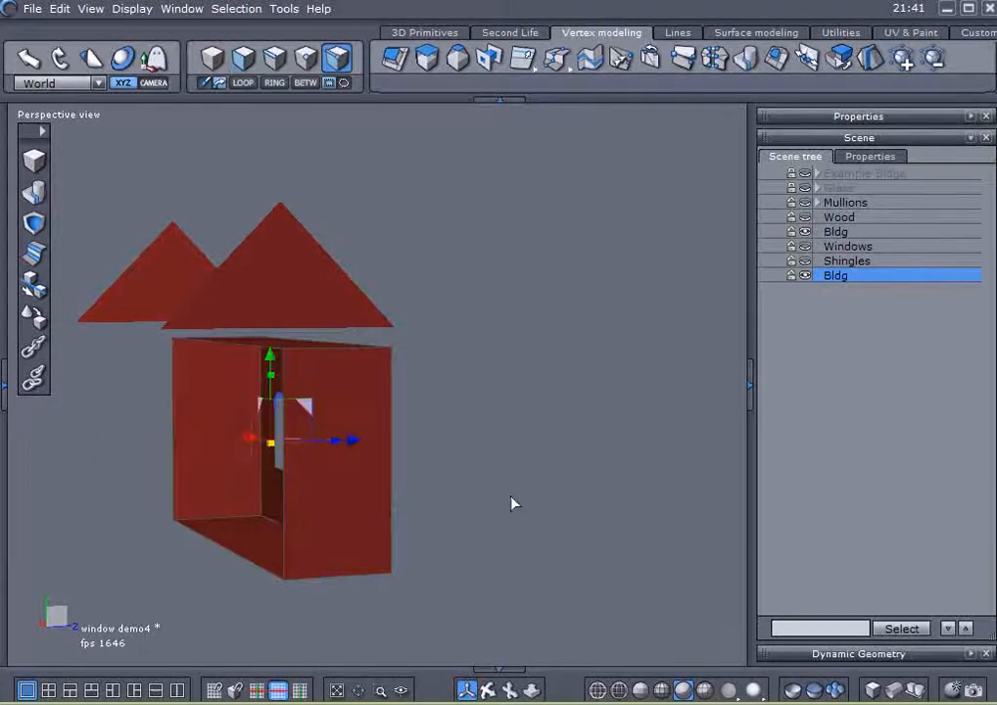
Mirror the open half of the Bldg box across its Z- side with the Symmetry tool.
{"action": "middle_click_drag", "start_coordinate": [499, 508], "coordinate": [426, 519]}
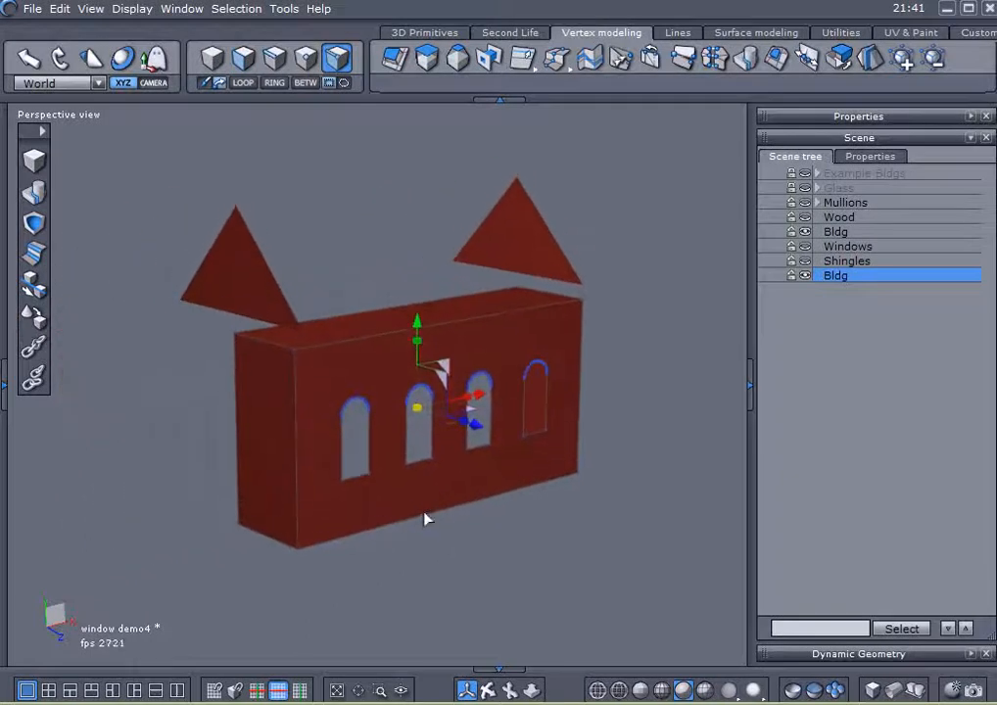
{"action": "left_click", "coordinate": [868, 61]}
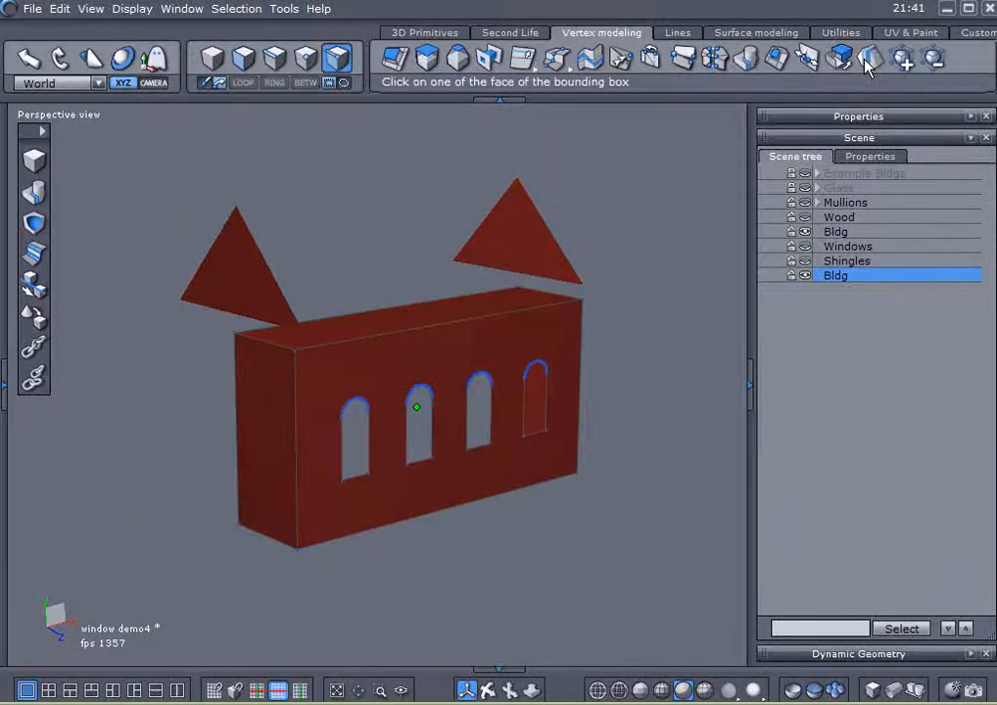
{"action": "left_click", "coordinate": [969, 117]}
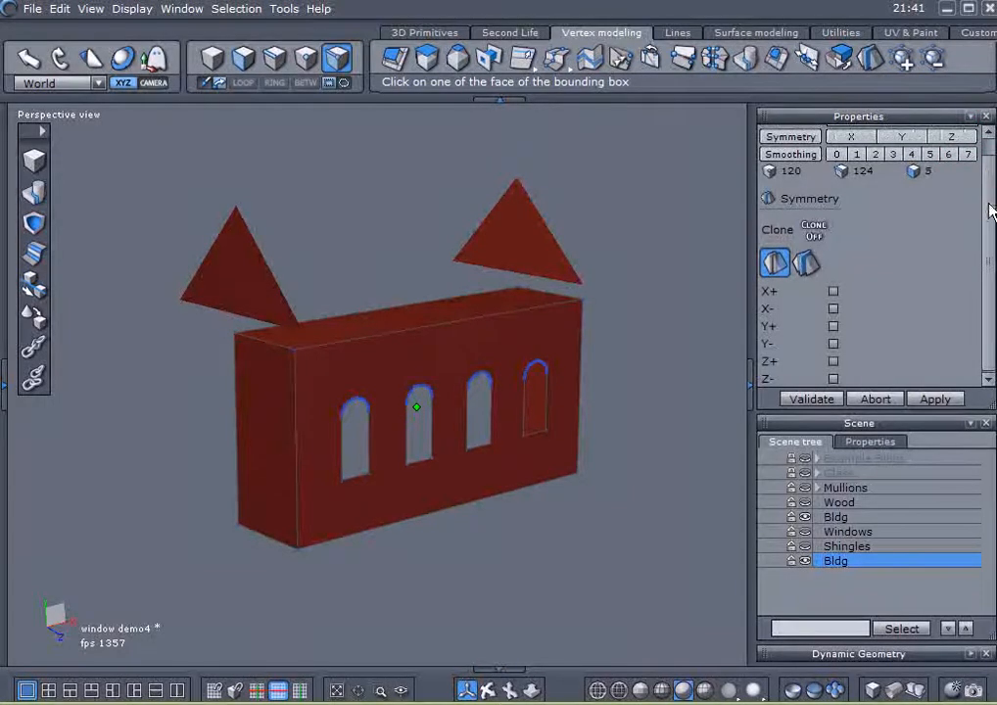
{"action": "middle_click_drag", "start_coordinate": [588, 494], "coordinate": [530, 505]}
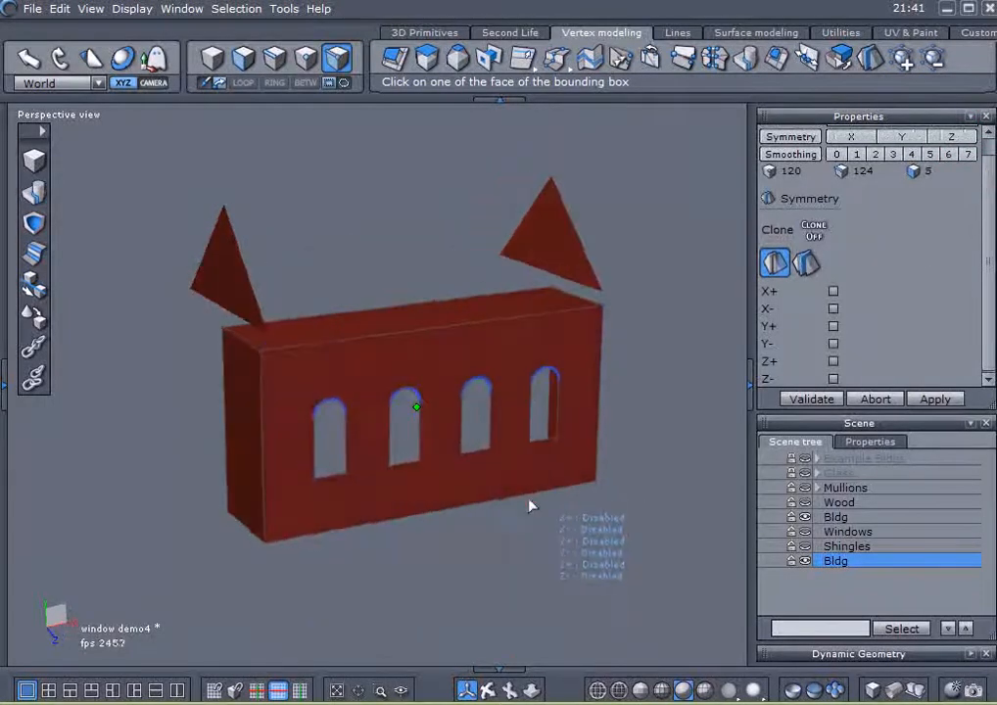
{"action": "left_click_drag", "start_coordinate": [989, 241], "coordinate": [989, 276]}
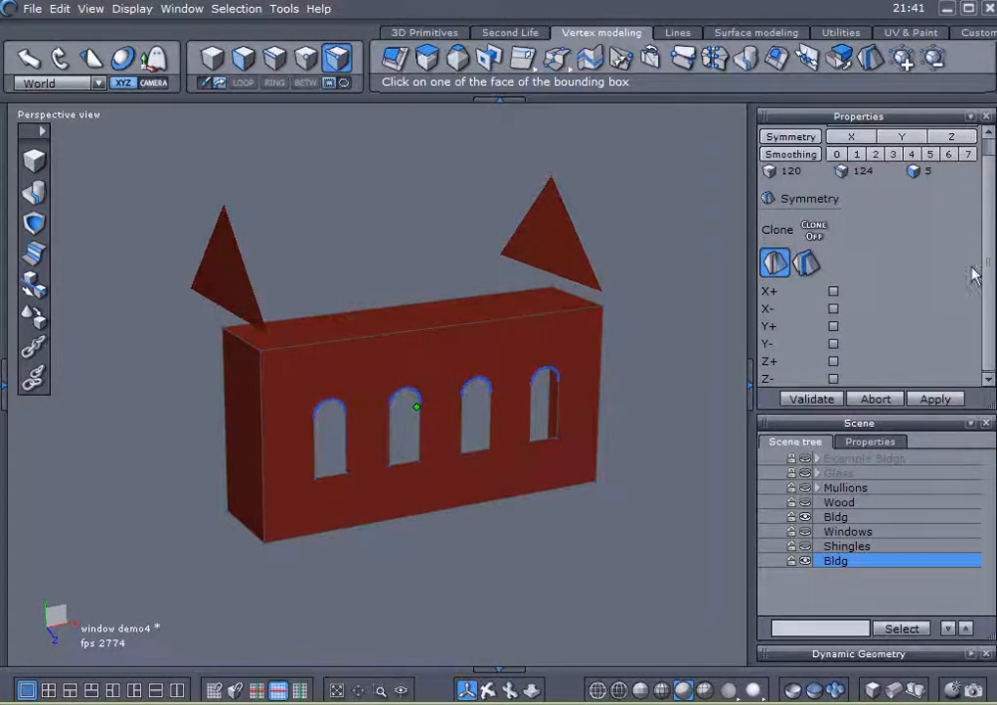
{"action": "mouse_move", "coordinate": [992, 270]}
{"action": "left_mouse_down"}
{"action": "mouse_move", "coordinate": [992, 247]}
{"action": "mouse_move", "coordinate": [985, 286]}
{"action": "left_mouse_up"}
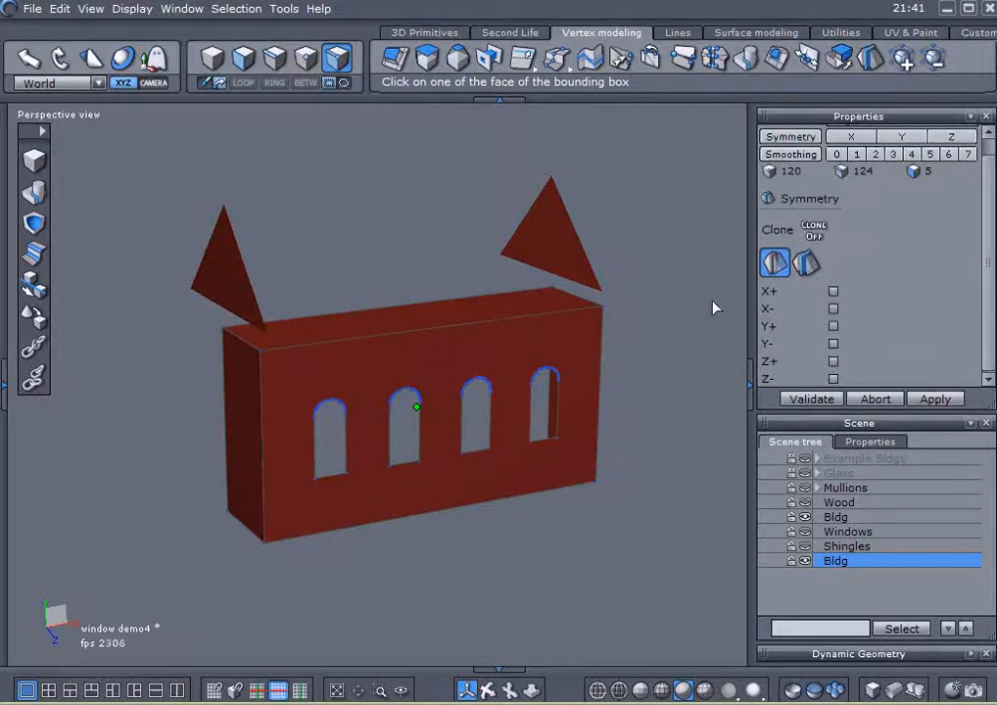
{"action": "left_click", "coordinate": [834, 361]}
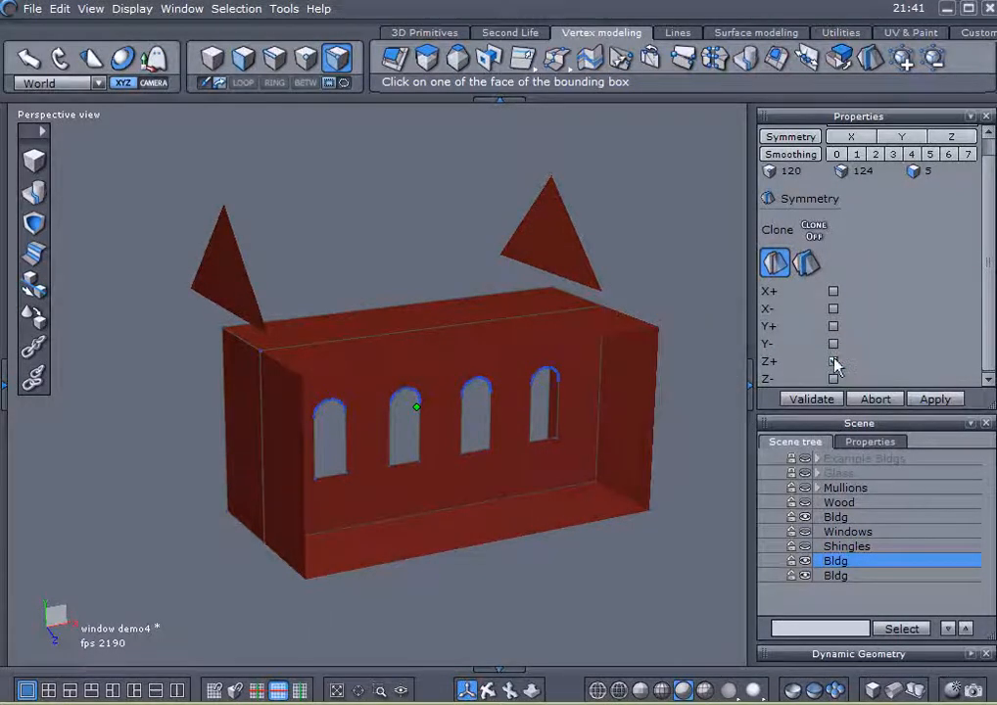
{"action": "left_click", "coordinate": [834, 361]}
{"action": "left_click", "coordinate": [834, 379]}
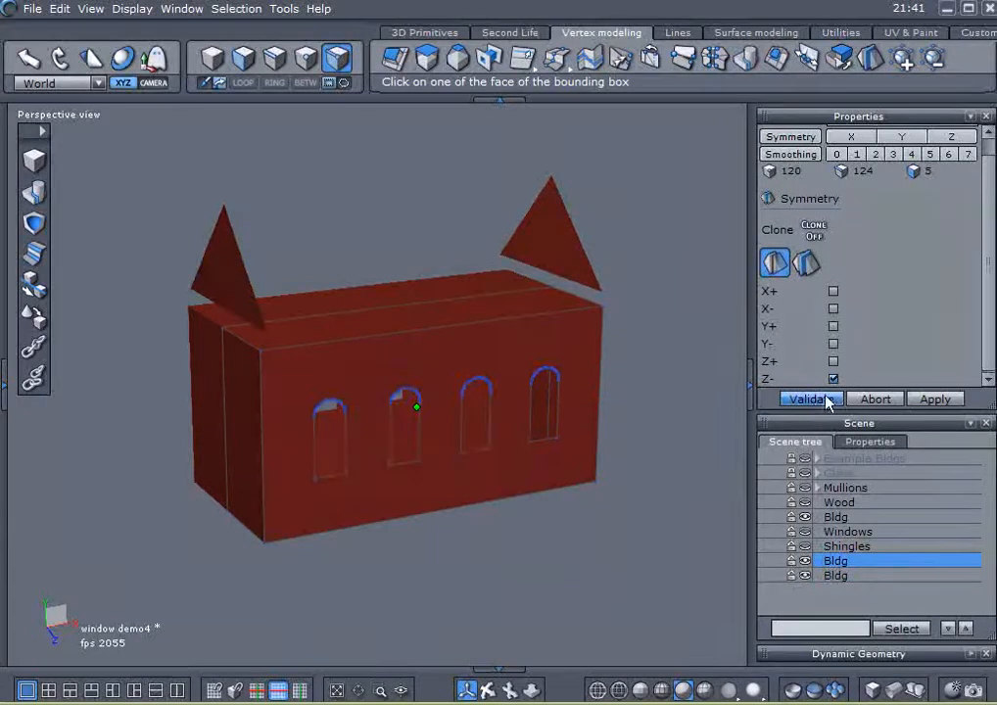
{"action": "left_click", "coordinate": [819, 400]}
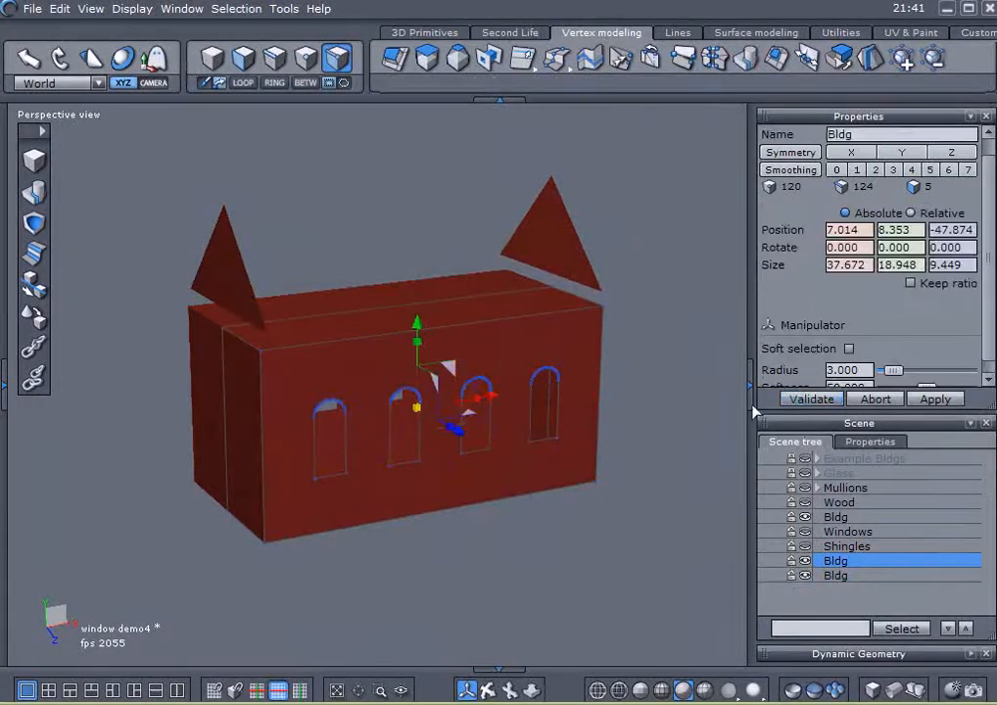
Inspect the mirrored Bldg halves from the gable end and clear the selection.
{"action": "right_click_drag", "start_coordinate": [178, 526], "coordinate": [201, 463]}
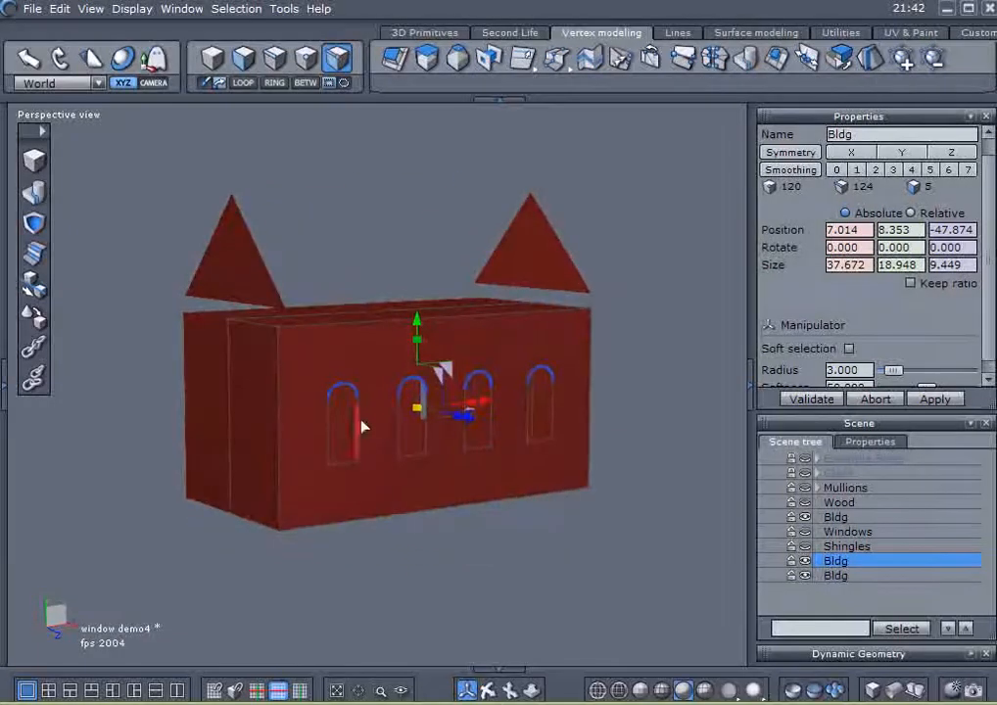
{"action": "right_click_drag", "start_coordinate": [116, 457], "coordinate": [135, 485]}
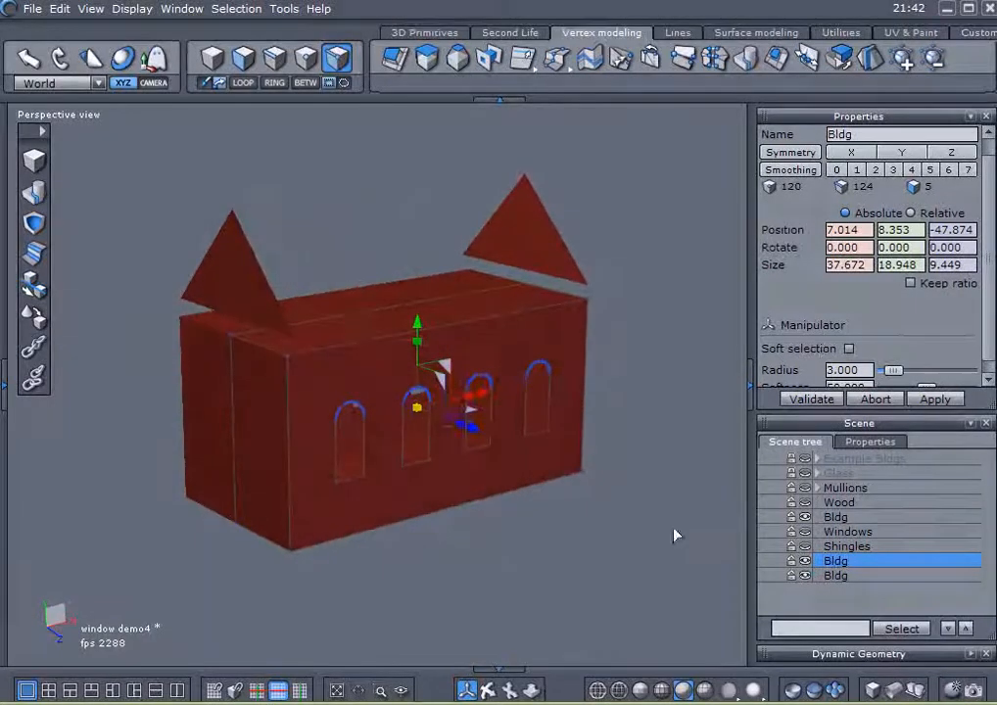
{"action": "left_click", "coordinate": [618, 561]}
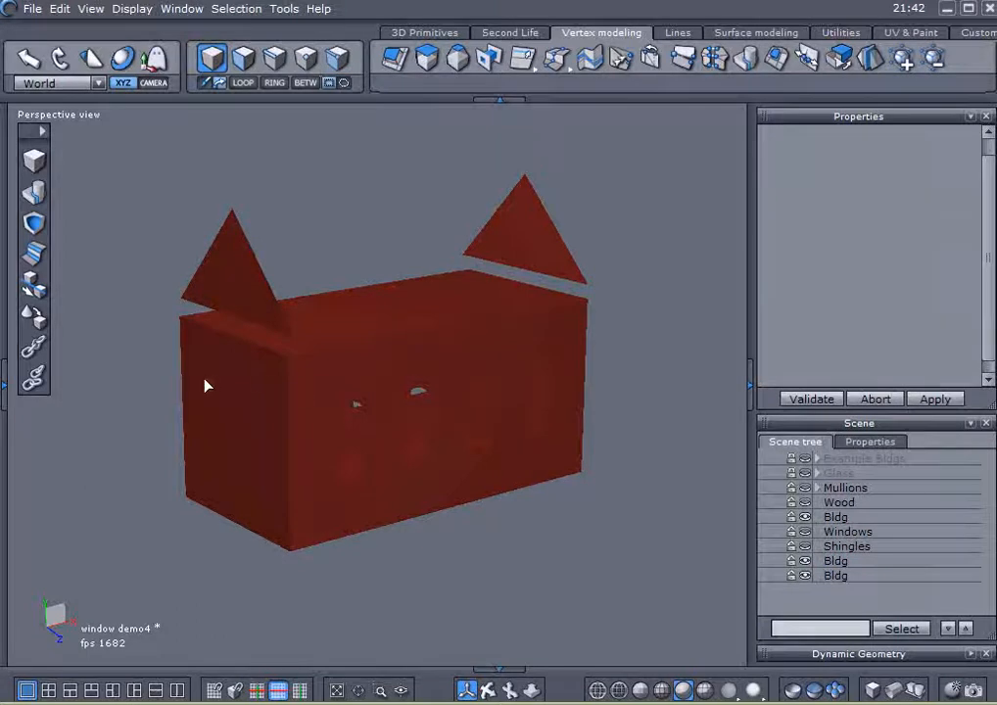
Weld the three Bldg parts into one object and rename it Bldg.
{"action": "left_click", "coordinate": [439, 483]}
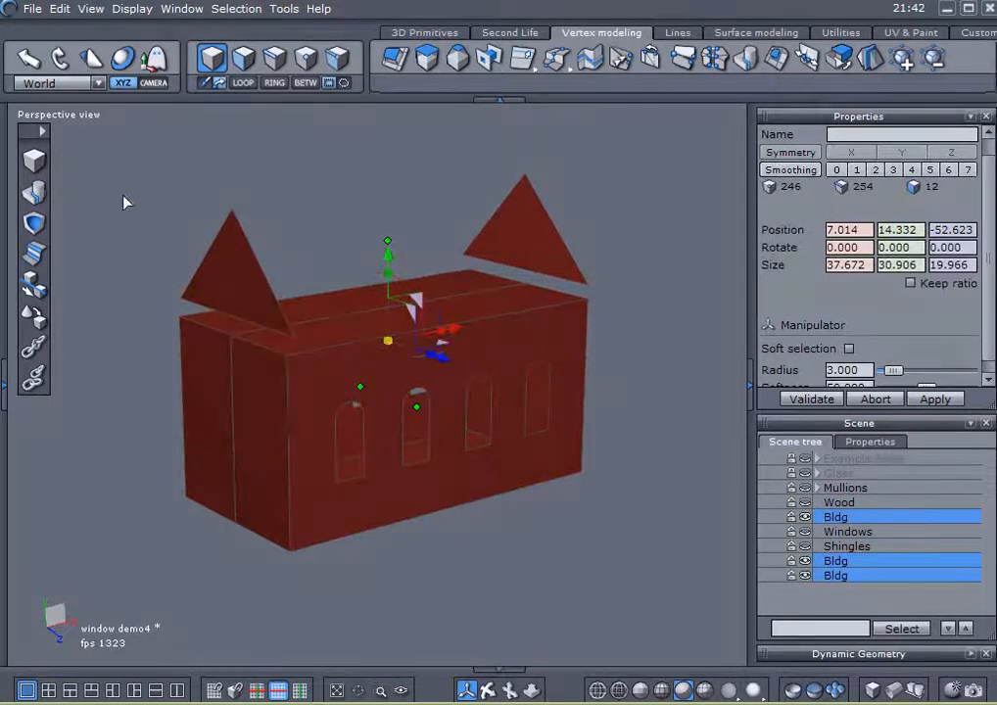
{"action": "left_click", "coordinate": [41, 200]}
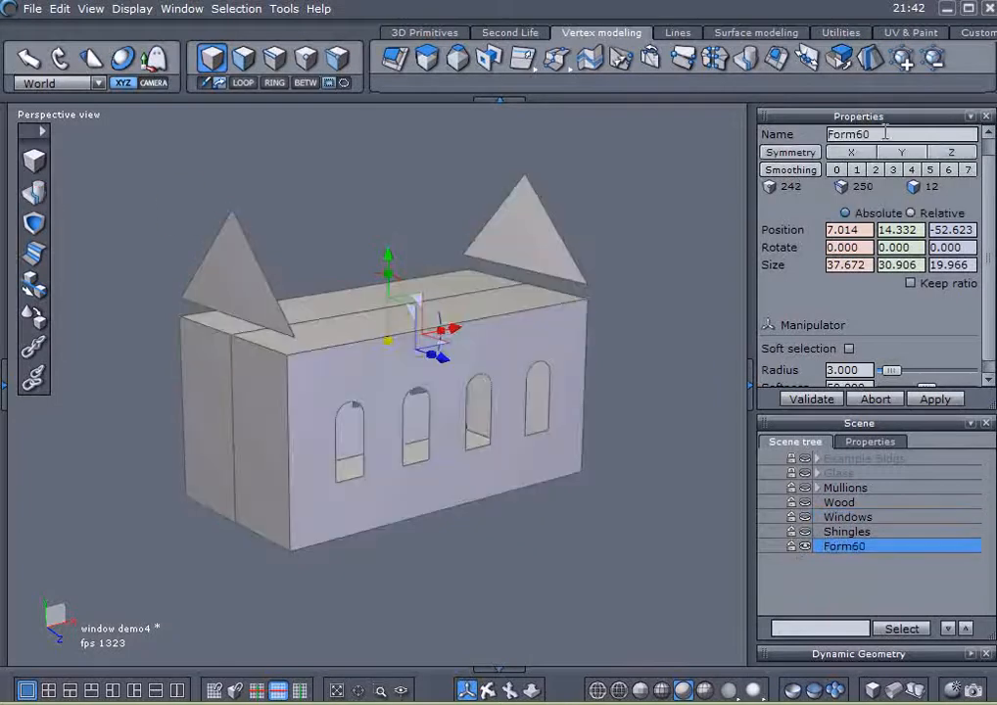
{"action": "type", "text": "Bldg"}
{"action": "key", "text": "Return"}
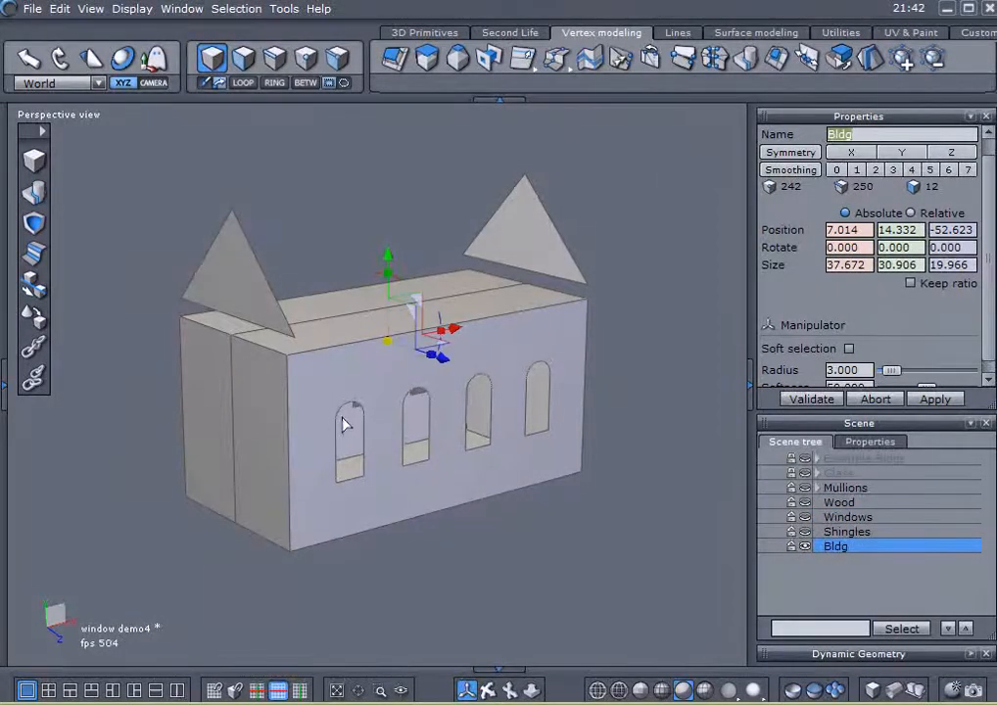
{"action": "scroll", "coordinate": [342, 419], "scroll_direction": "up", "scroll_amount": 4}
{"action": "scroll", "coordinate": [343, 419], "scroll_direction": "down", "scroll_amount": 3}
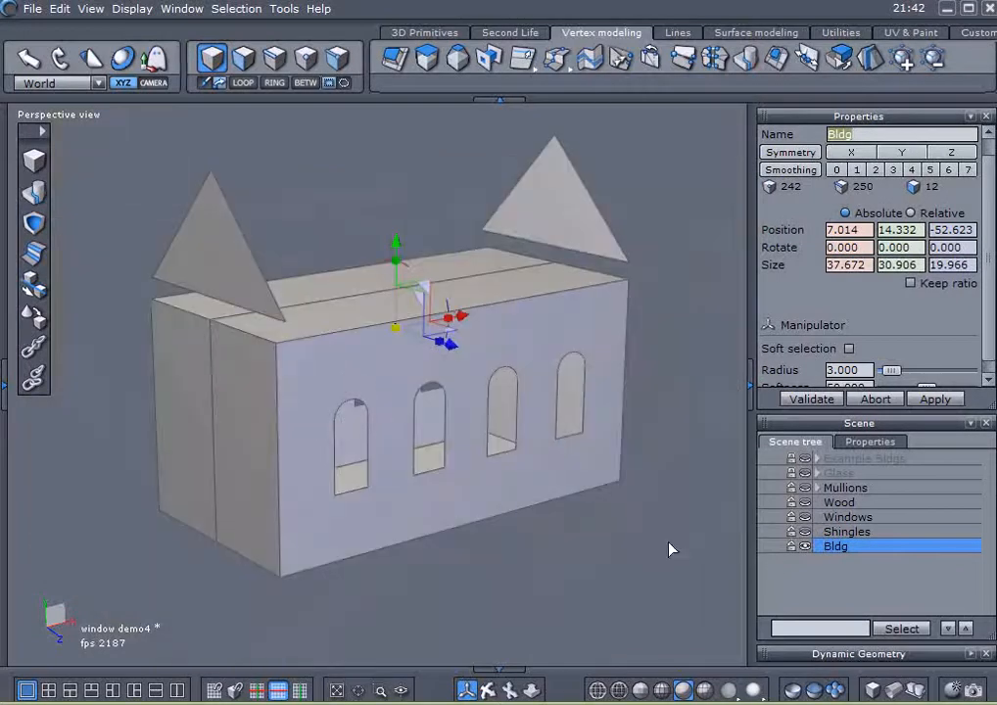
Lock the Bldg object, unhide Windows, Mullions and Glass, and select all three window objects.
{"action": "left_click", "coordinate": [789, 546]}
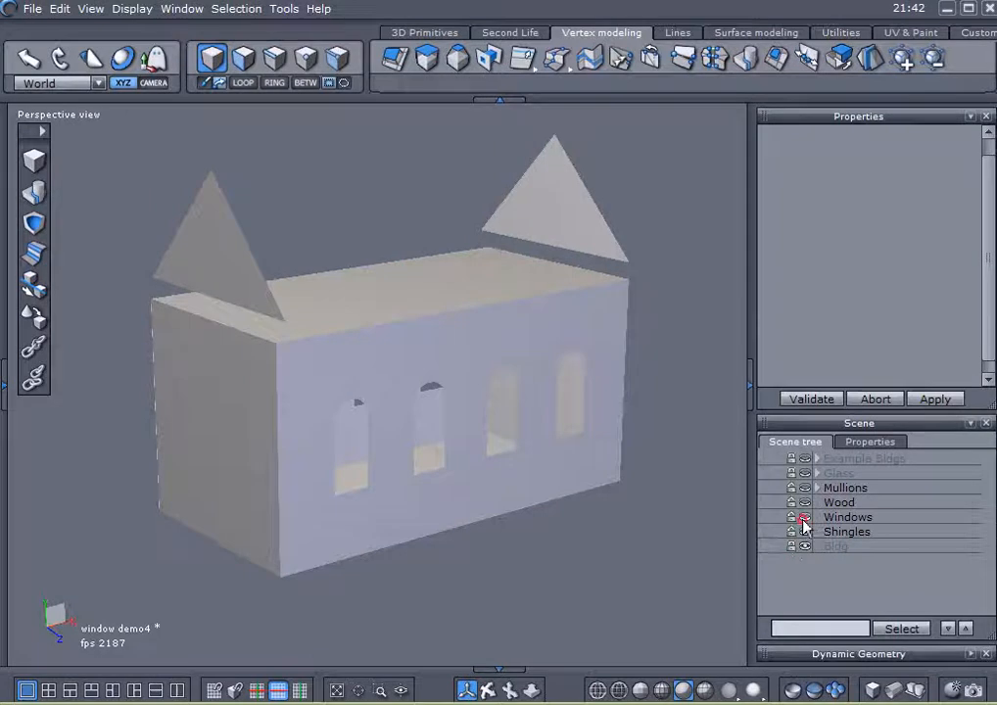
{"action": "left_click", "coordinate": [804, 519]}
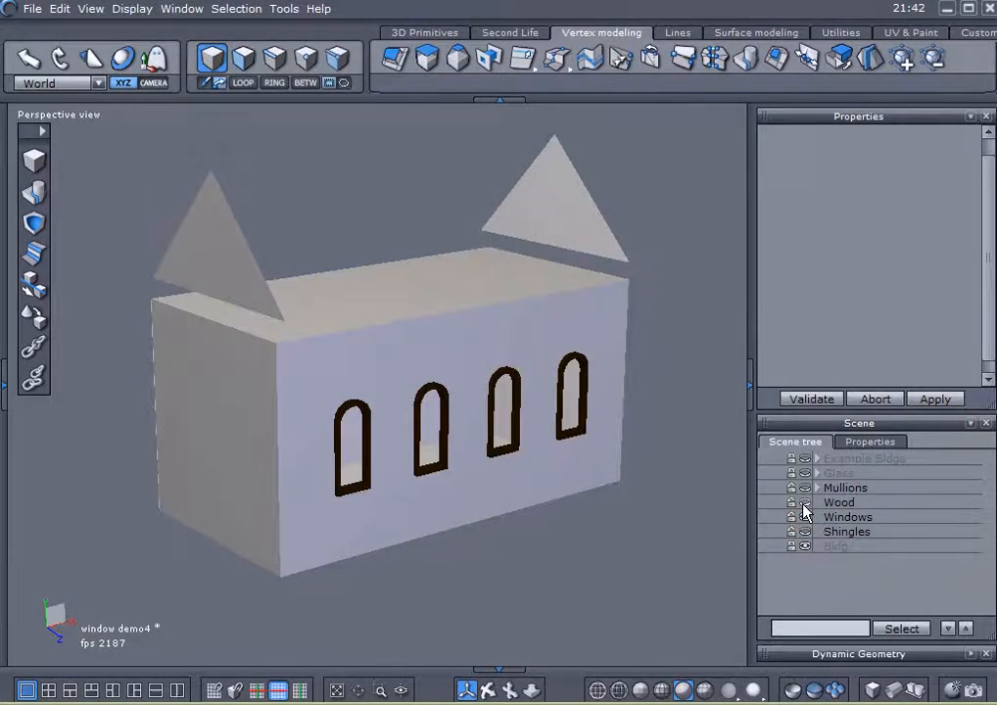
{"action": "left_click", "coordinate": [805, 488]}
{"action": "left_click", "coordinate": [804, 474]}
{"action": "left_click", "coordinate": [576, 497]}
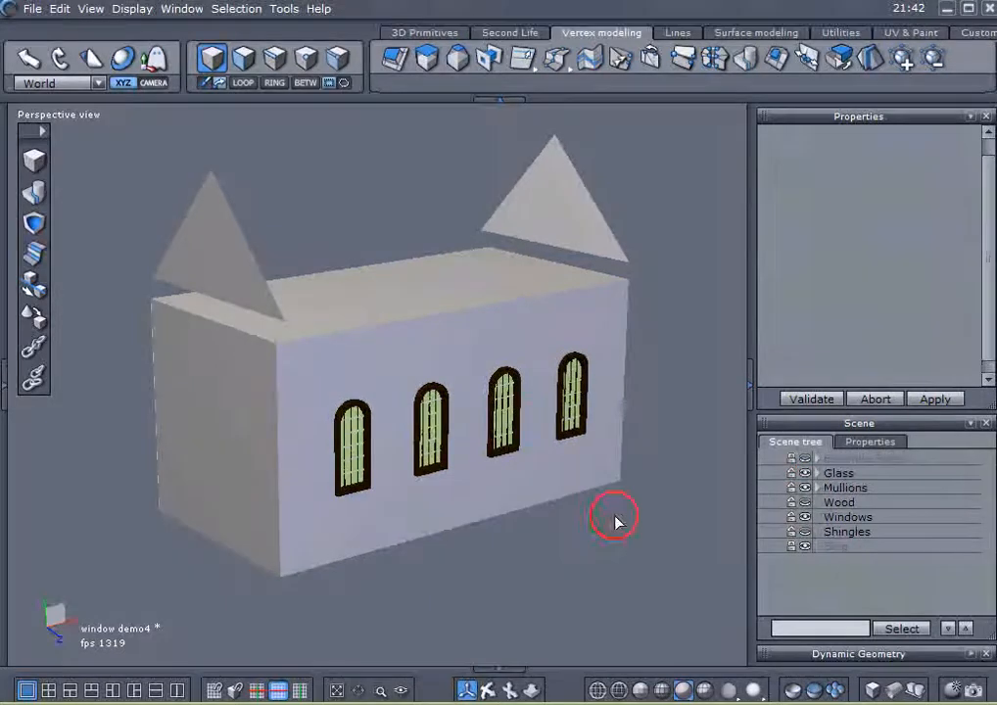
{"action": "left_click_drag", "start_coordinate": [691, 597], "coordinate": [351, 330]}
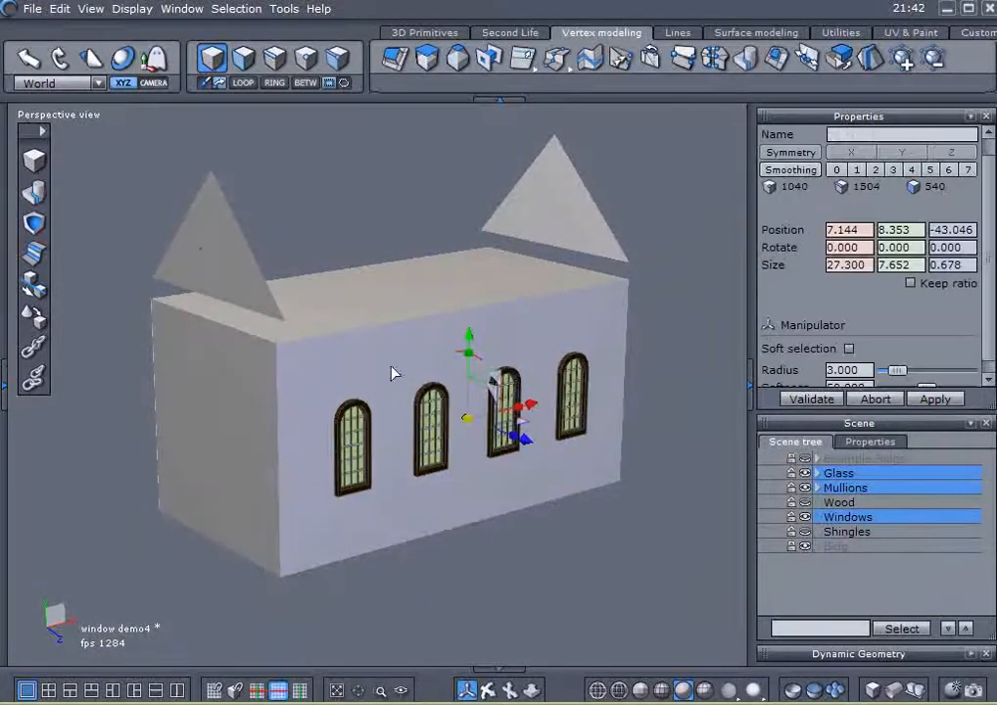
Duplicate the selected Glass, Mullions and Windows objects in place.
{"action": "middle_click_drag", "start_coordinate": [419, 507], "coordinate": [288, 580]}
{"action": "scroll", "coordinate": [501, 436], "scroll_direction": "up", "scroll_amount": 3}
{"action": "middle_click_drag", "start_coordinate": [425, 560], "coordinate": [402, 509]}
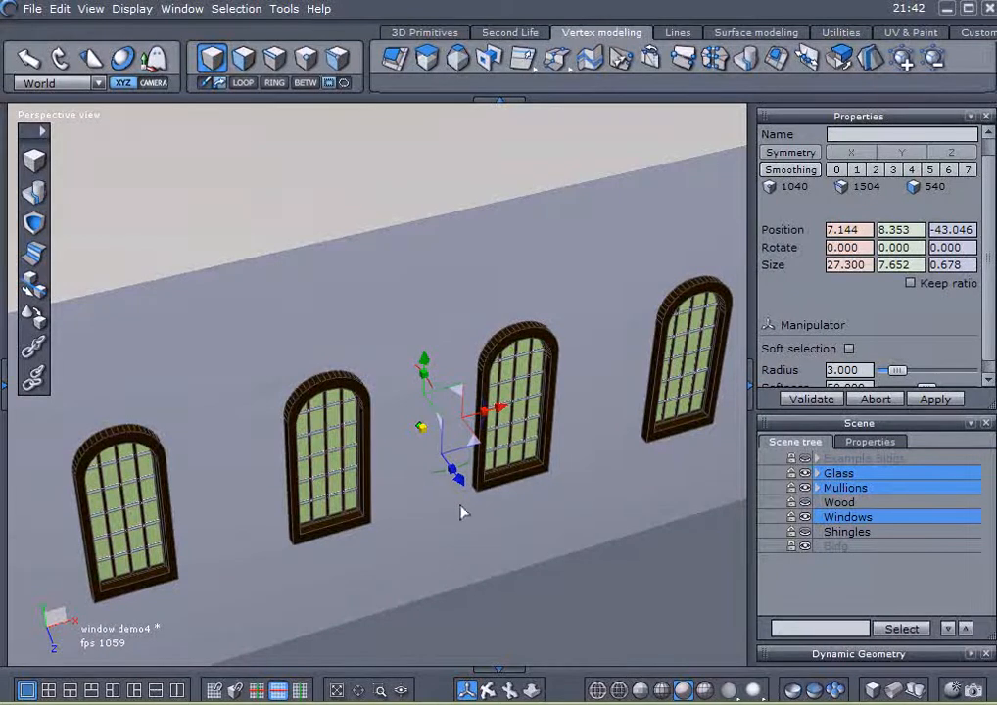
{"action": "key", "text": "ctrl+d"}
{"action": "left_click_drag", "start_coordinate": [366, 557], "coordinate": [425, 550], "text": "alt"}
{"action": "left_click_drag", "start_coordinate": [440, 489], "coordinate": [543, 266]}
{"action": "left_click_drag", "start_coordinate": [465, 229], "coordinate": [348, 216]}
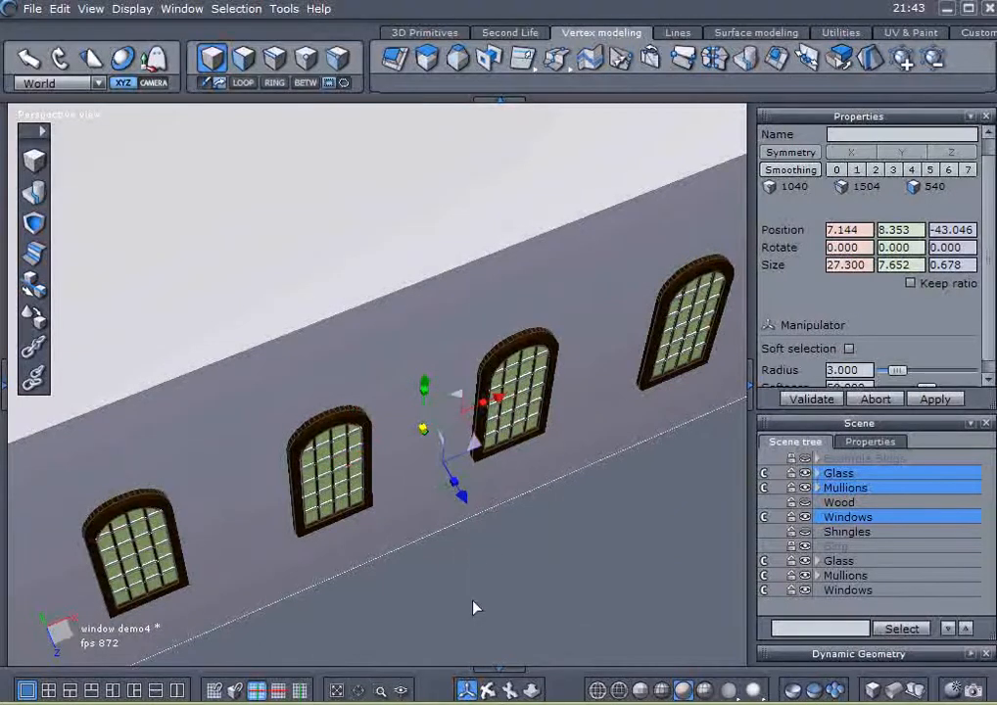
Move the selected window set along the Z axis to just outside the building's opposite wall.
{"action": "right_click_drag", "start_coordinate": [285, 574], "coordinate": [512, 411]}
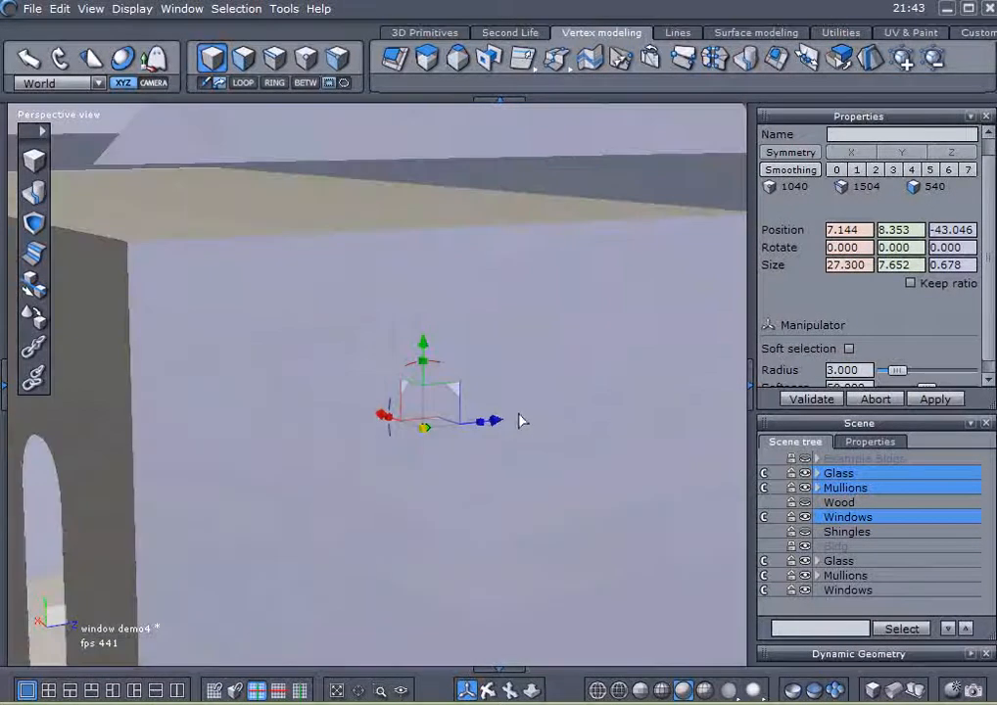
{"action": "scroll", "coordinate": [515, 415], "scroll_direction": "down", "scroll_amount": 5}
{"action": "left_click_drag", "start_coordinate": [526, 417], "coordinate": [279, 461]}
{"action": "middle_click_drag", "start_coordinate": [518, 461], "coordinate": [535, 409]}
{"action": "scroll", "coordinate": [421, 378], "scroll_direction": "up", "scroll_amount": 5}
{"action": "right_click_drag", "start_coordinate": [419, 429], "coordinate": [392, 446]}
{"action": "scroll", "coordinate": [456, 425], "scroll_direction": "down", "scroll_amount": 5}
{"action": "scroll", "coordinate": [378, 441], "scroll_direction": "up", "scroll_amount": 5}
{"action": "scroll", "coordinate": [378, 444], "scroll_direction": "down", "scroll_amount": 4}
{"action": "mouse_move", "coordinate": [231, 382]}
{"action": "left_mouse_down"}
{"action": "mouse_move", "coordinate": [292, 388]}
{"action": "mouse_move", "coordinate": [221, 383]}
{"action": "left_mouse_up"}
{"action": "right_click_drag", "start_coordinate": [299, 399], "coordinate": [516, 403]}
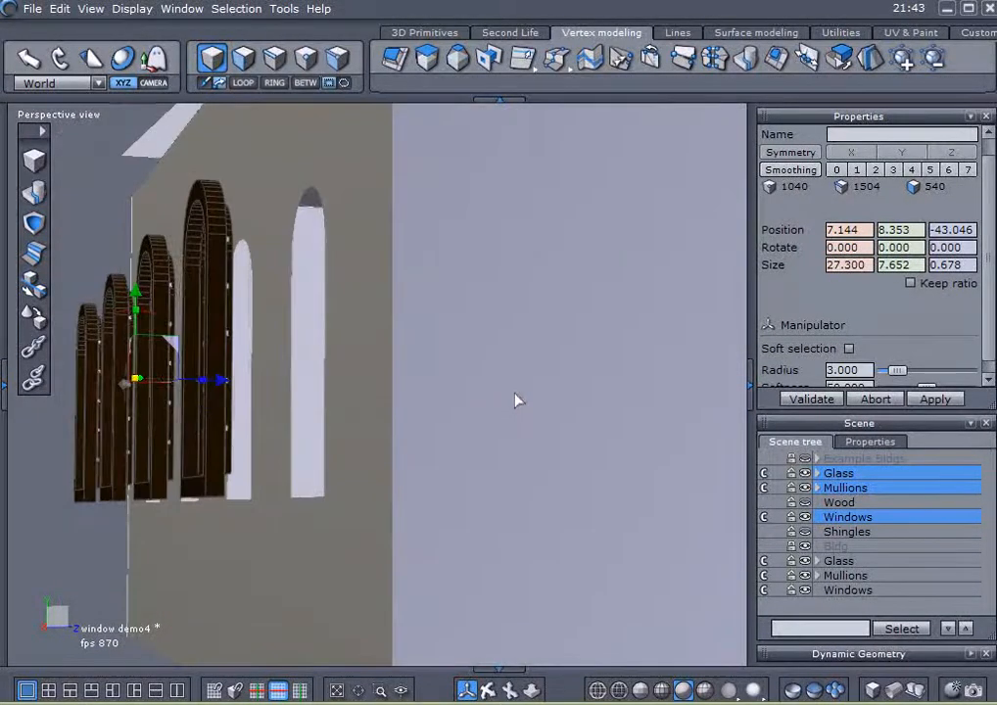
Snap the moved window set into the opposite wall's openings by matching a frame's bottom corner to the opening's corner.
{"action": "right_click_drag", "start_coordinate": [466, 372], "coordinate": [378, 364]}
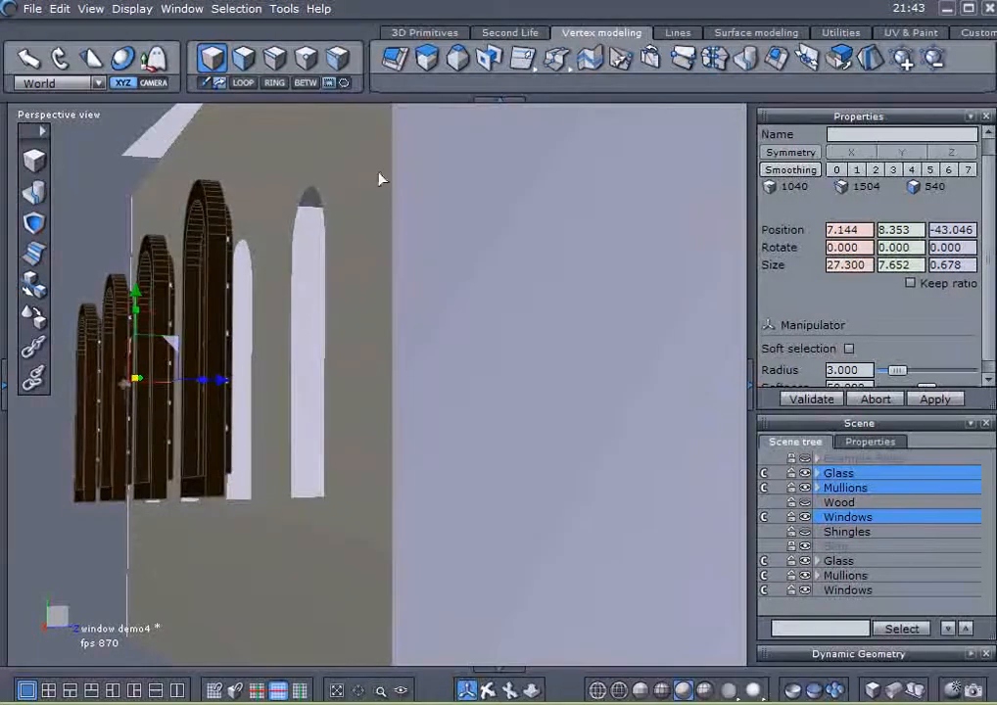
{"action": "left_click", "coordinate": [35, 290]}
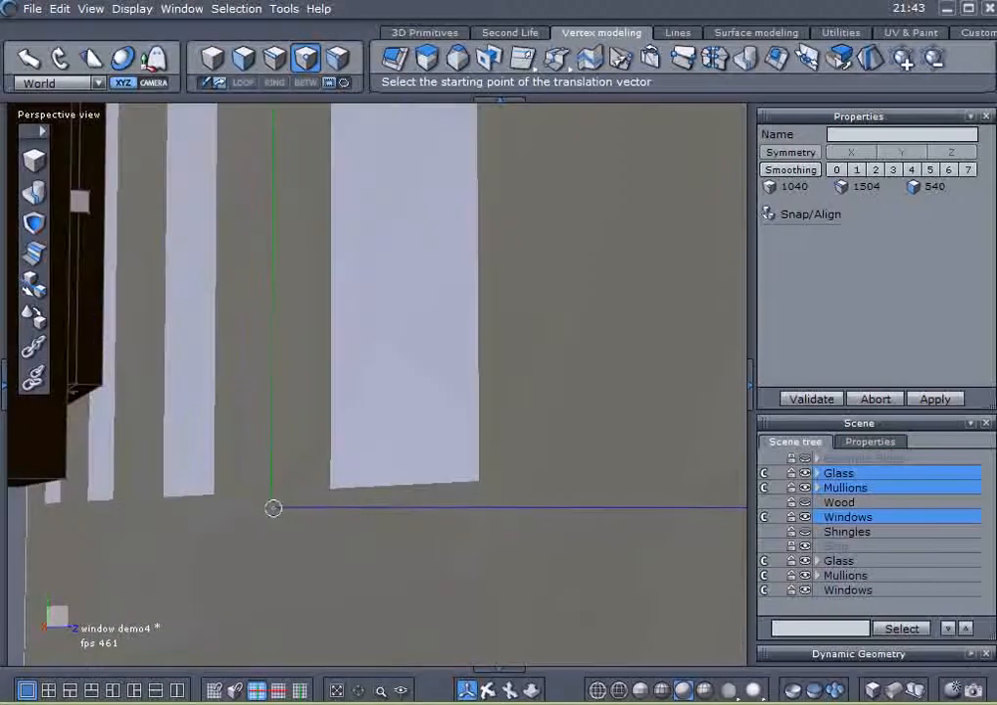
{"action": "middle_click_drag", "start_coordinate": [276, 519], "coordinate": [299, 526]}
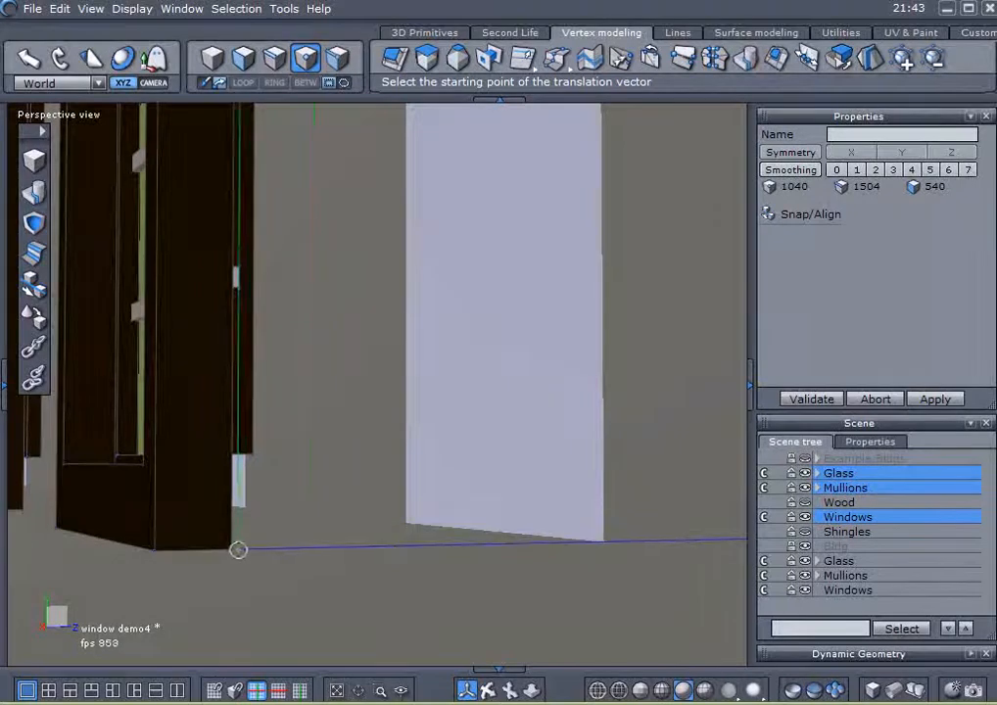
{"action": "left_click", "coordinate": [230, 550]}
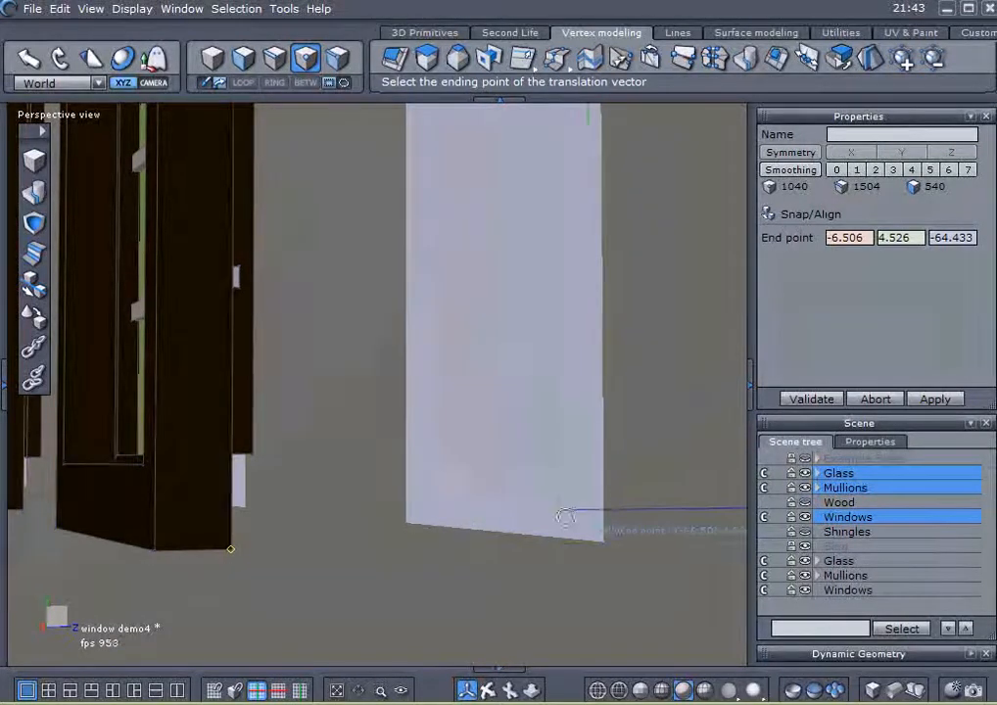
{"action": "left_click", "coordinate": [602, 541]}
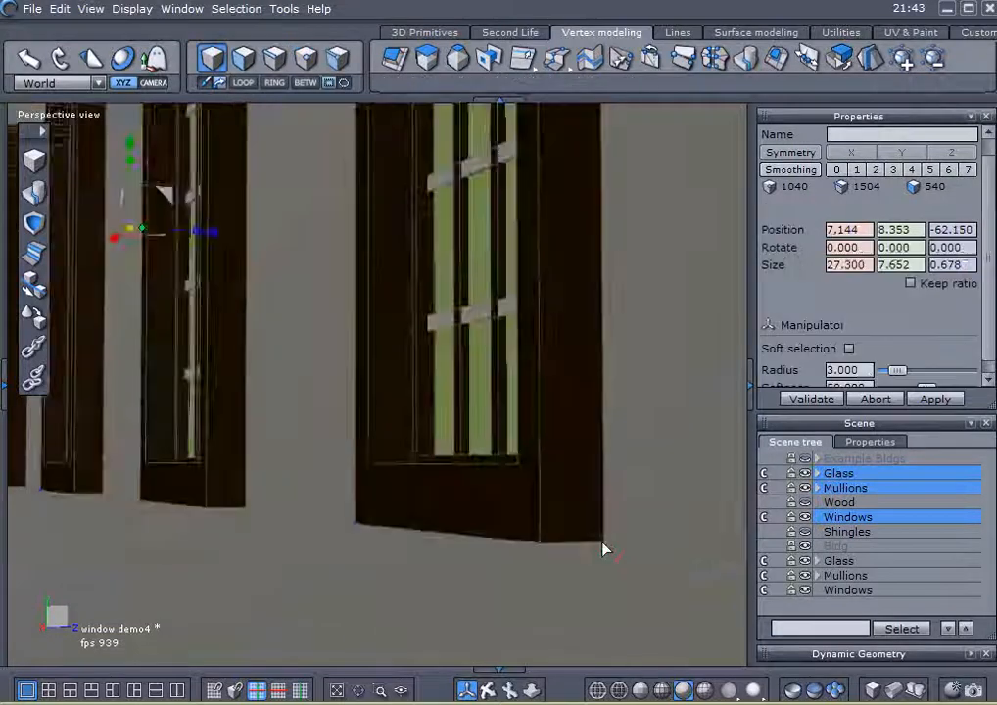
{"action": "scroll", "coordinate": [603, 539], "scroll_direction": "down", "scroll_amount": 5}
{"action": "right_click_drag", "start_coordinate": [324, 571], "coordinate": [383, 579]}
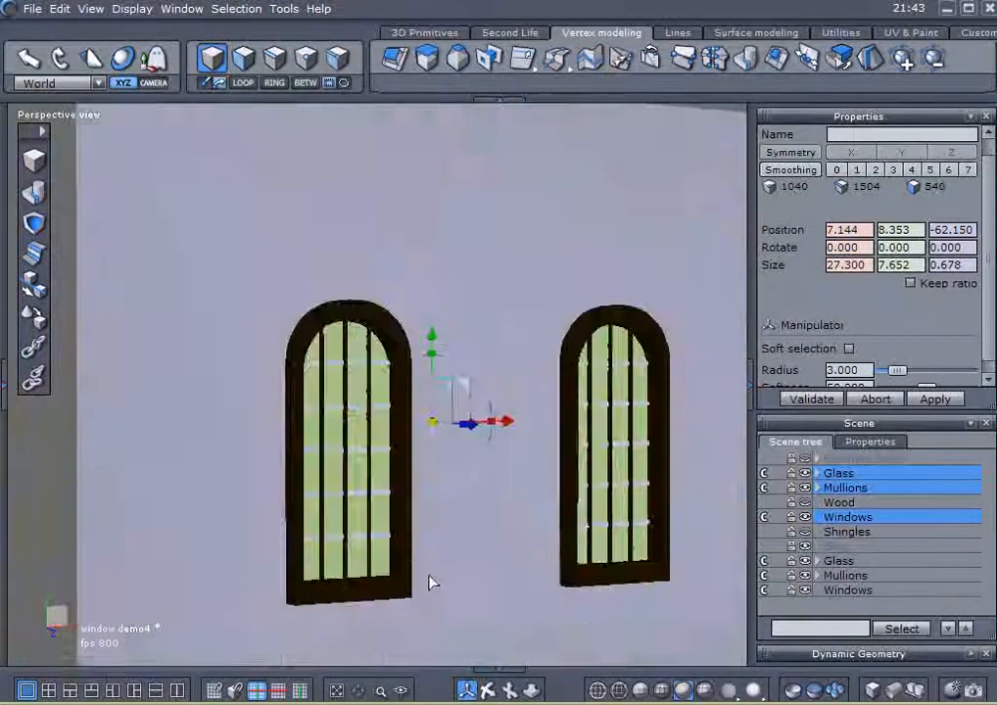
{"action": "scroll", "coordinate": [384, 579], "scroll_direction": "down", "scroll_amount": 5}
{"action": "right_click_drag", "start_coordinate": [474, 547], "coordinate": [506, 560]}
Remove the clone link from the Windows, Mullions and Glass objects and clear the selection.
{"action": "left_click", "coordinate": [506, 560]}
{"action": "left_click", "coordinate": [766, 517]}
{"action": "left_click", "coordinate": [766, 487]}
{"action": "left_click", "coordinate": [765, 473]}
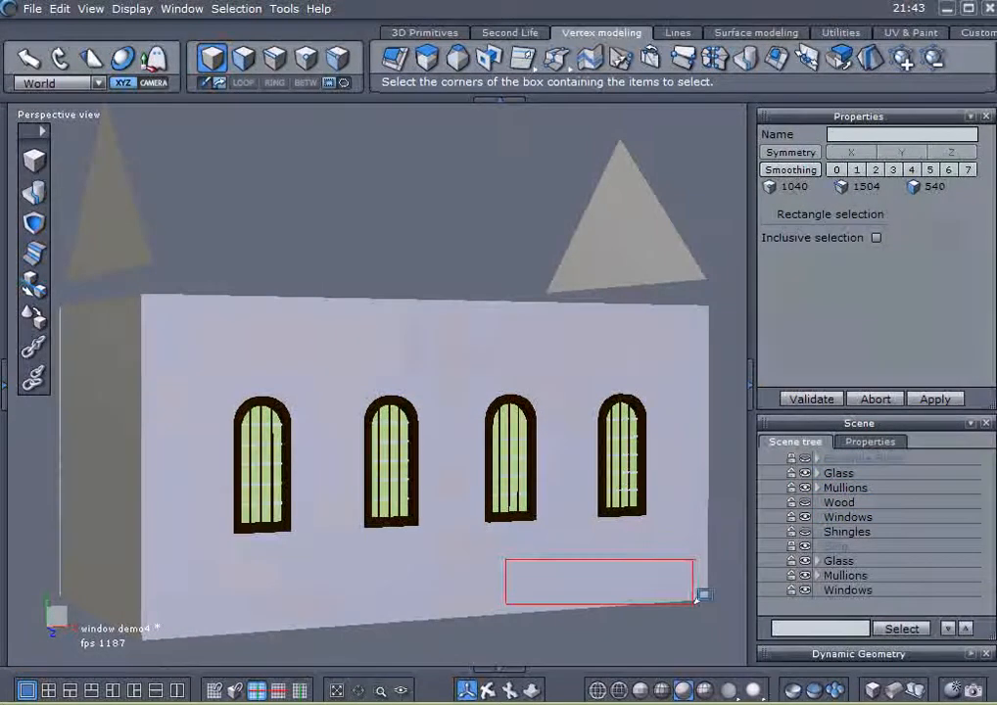
{"action": "left_click", "coordinate": [696, 599]}
Unhide the Shingles and Wood objects and unlock Bldg so the complete building is shown.
{"action": "scroll", "coordinate": [576, 586], "scroll_direction": "down", "scroll_amount": 3}
{"action": "right_click_drag", "start_coordinate": [576, 585], "coordinate": [846, 574]}
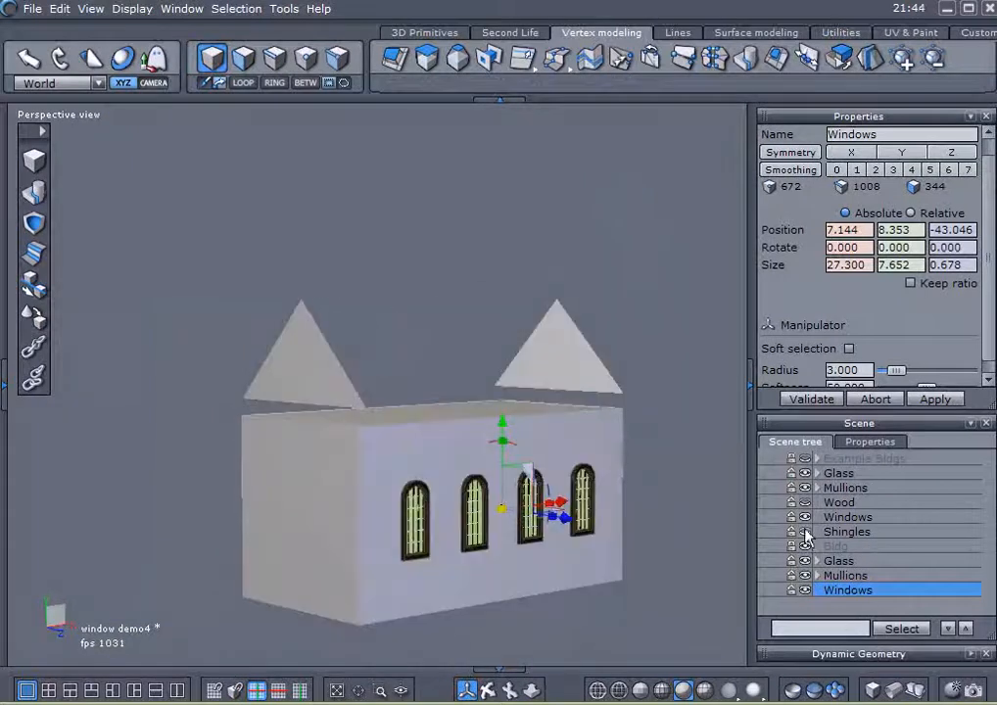
{"action": "left_click", "coordinate": [806, 532]}
{"action": "right_click_drag", "start_coordinate": [711, 534], "coordinate": [848, 561]}
{"action": "left_click", "coordinate": [804, 547]}
{"action": "right_click_drag", "start_coordinate": [684, 507], "coordinate": [289, 494]}
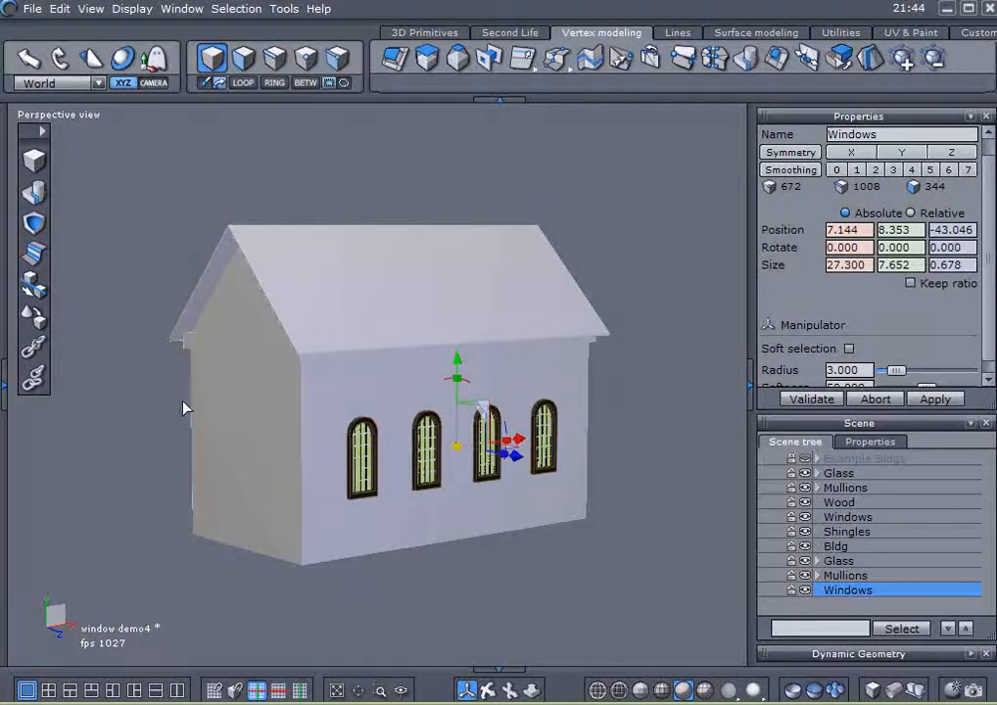
{"action": "left_click", "coordinate": [35, 12]}
{"action": "mouse_move", "coordinate": [80, 221]}
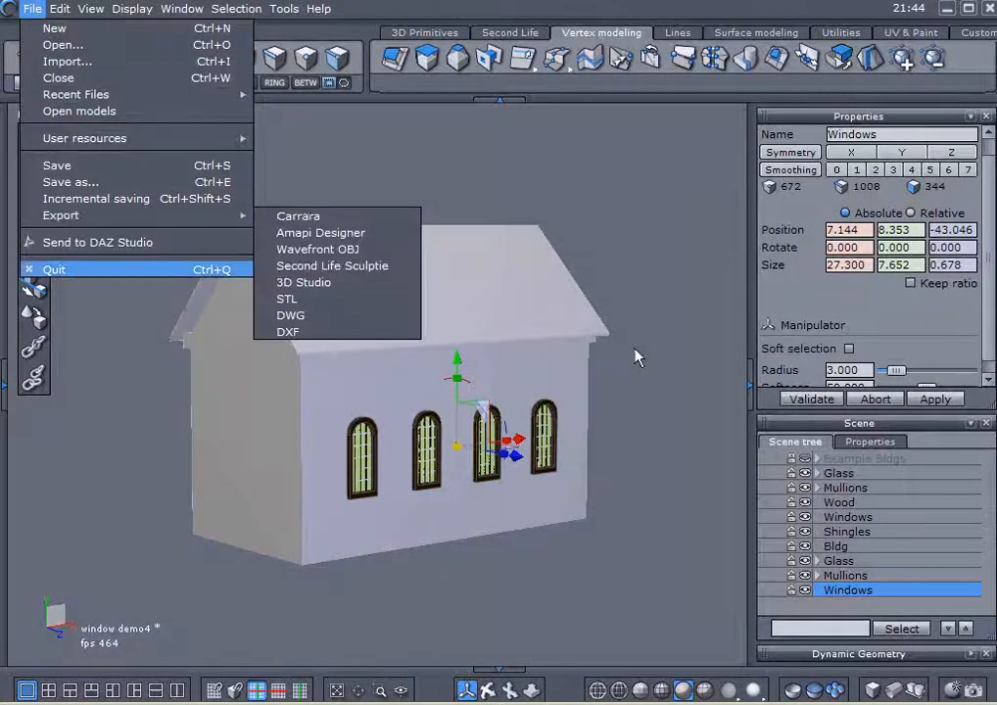
{"action": "left_click", "coordinate": [768, 426]}
Check the Wood and Example Bldgs objects by toggling their visibility, and examine Bldg and Shingles by selecting each.
{"action": "left_click", "coordinate": [805, 474]}
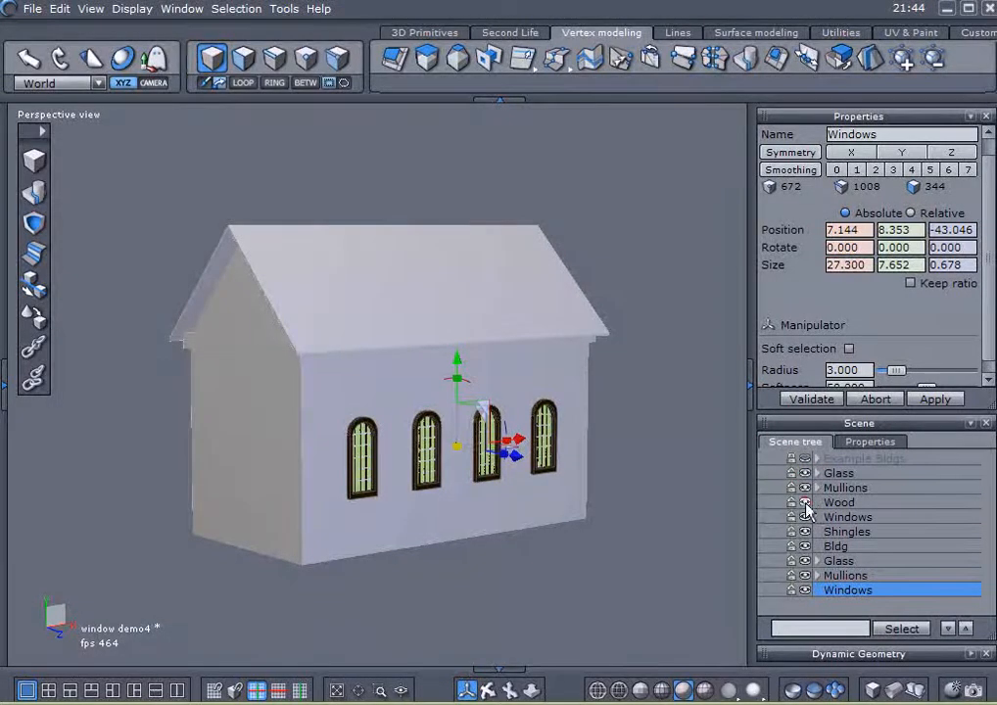
{"action": "left_click", "coordinate": [806, 504]}
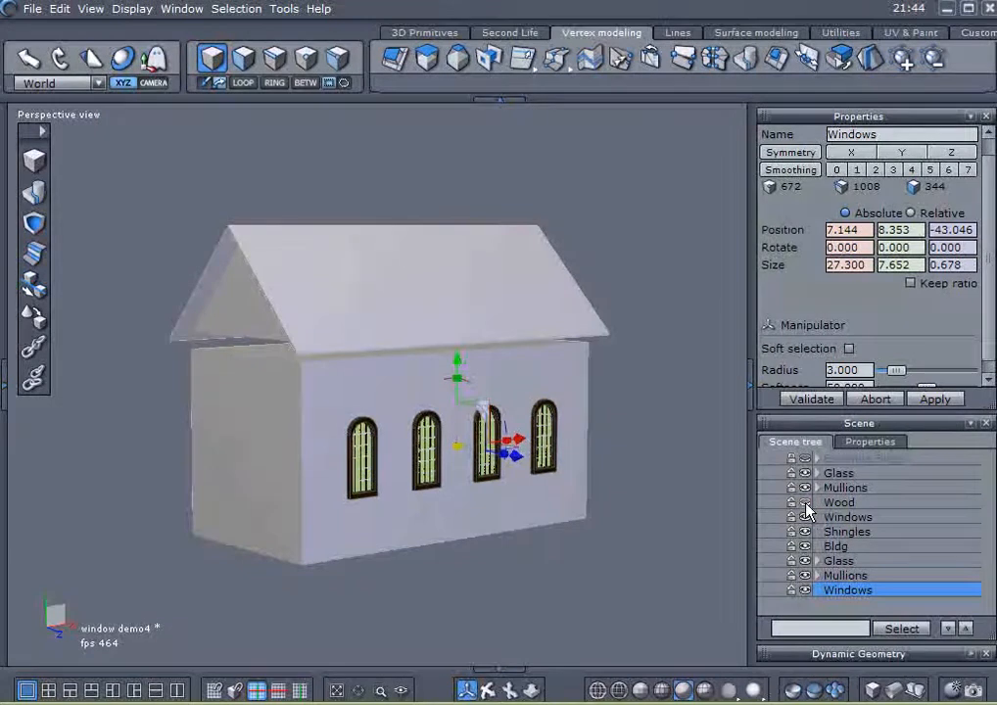
{"action": "left_click", "coordinate": [650, 474]}
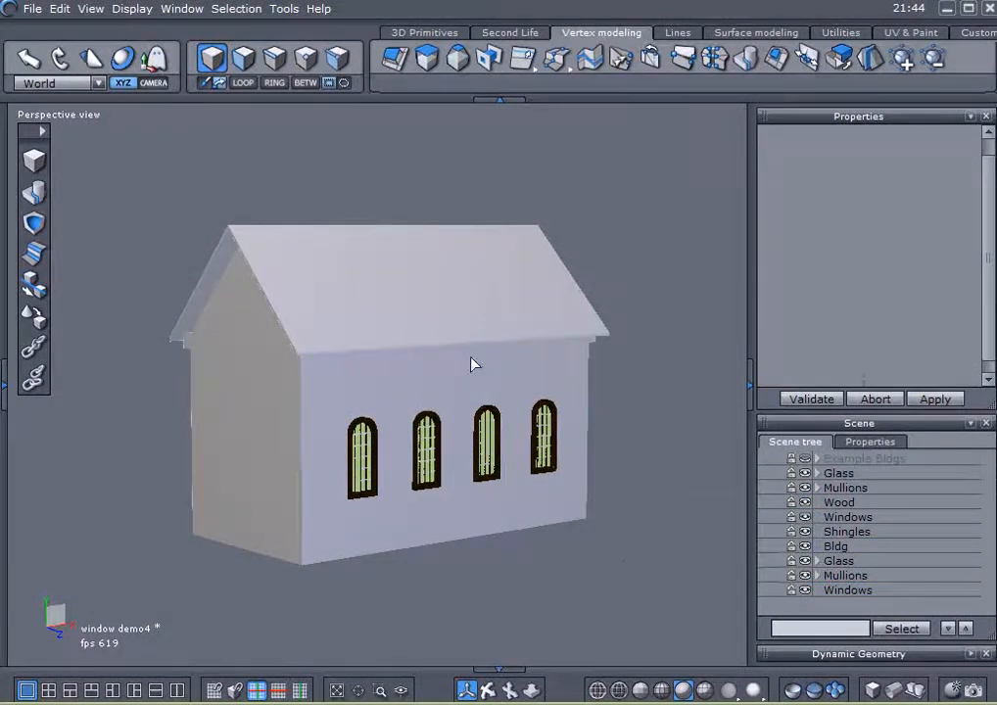
{"action": "left_click", "coordinate": [807, 459]}
{"action": "left_click", "coordinate": [807, 458]}
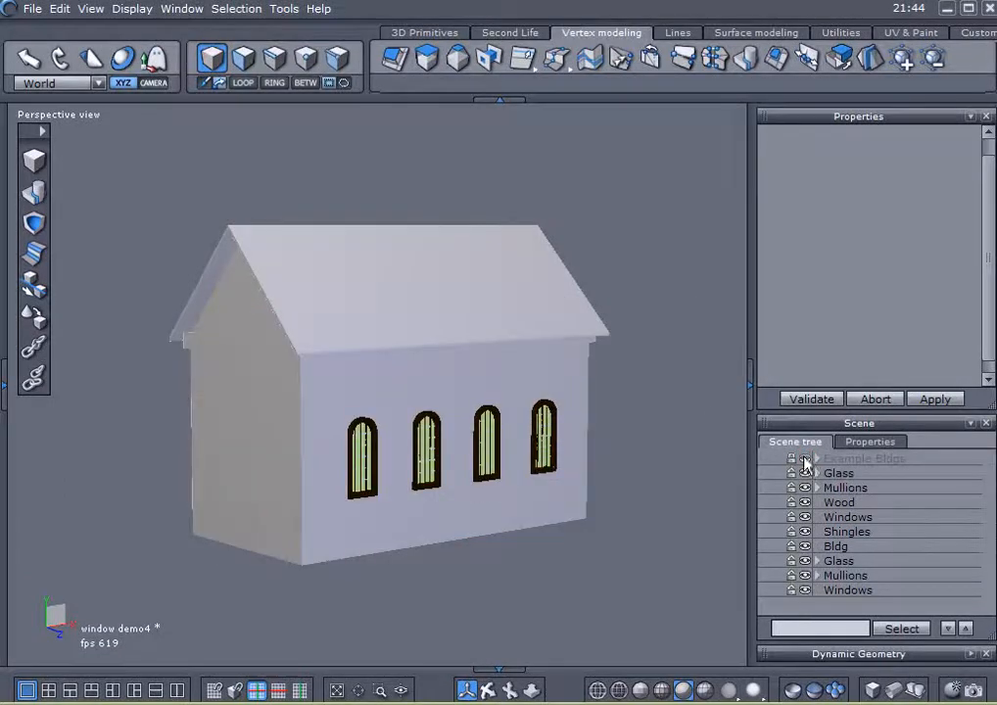
{"action": "left_click", "coordinate": [603, 373]}
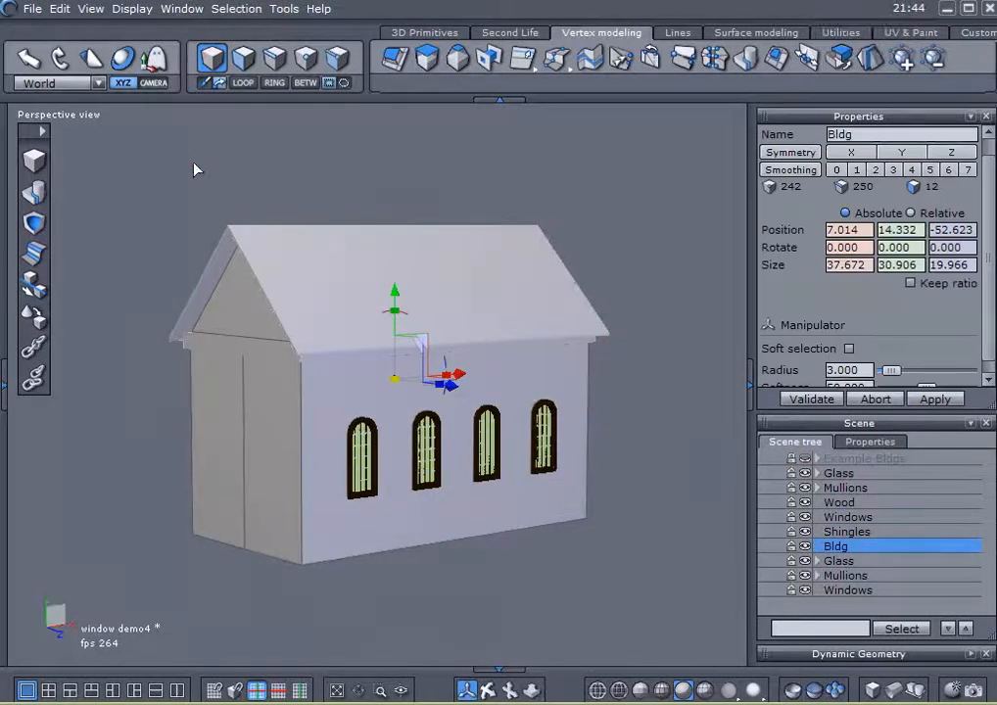
{"action": "key", "text": "Up"}
Export the model to the Desktop as a Wavefront OBJ file named Bldg Demo, keeping the offered export options.
{"action": "left_click", "coordinate": [33, 9]}
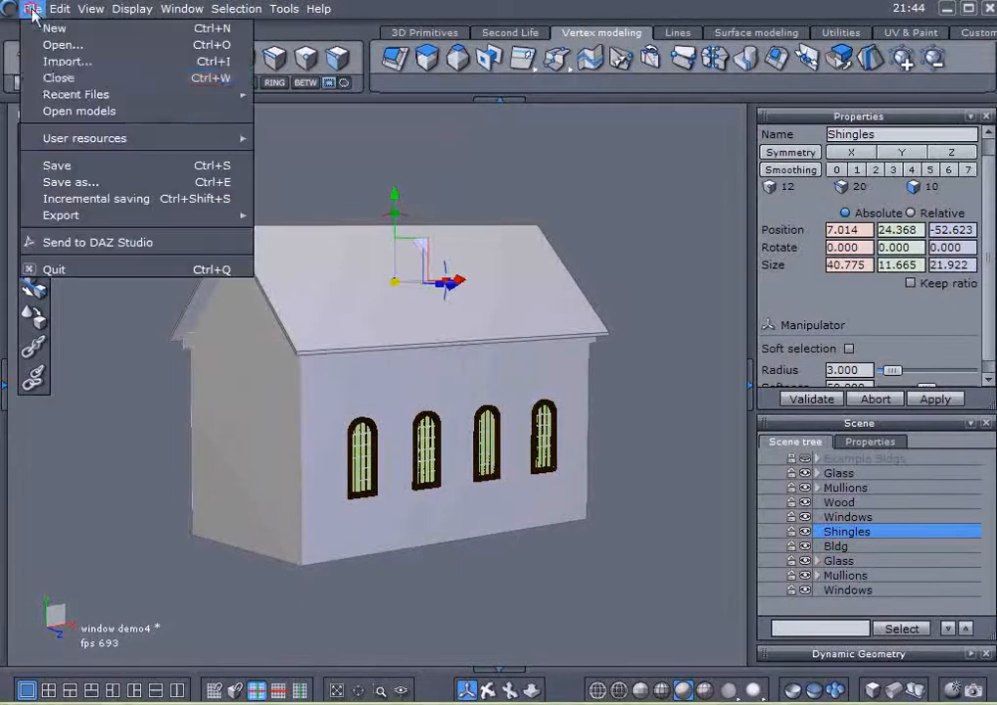
{"action": "mouse_move", "coordinate": [53, 215]}
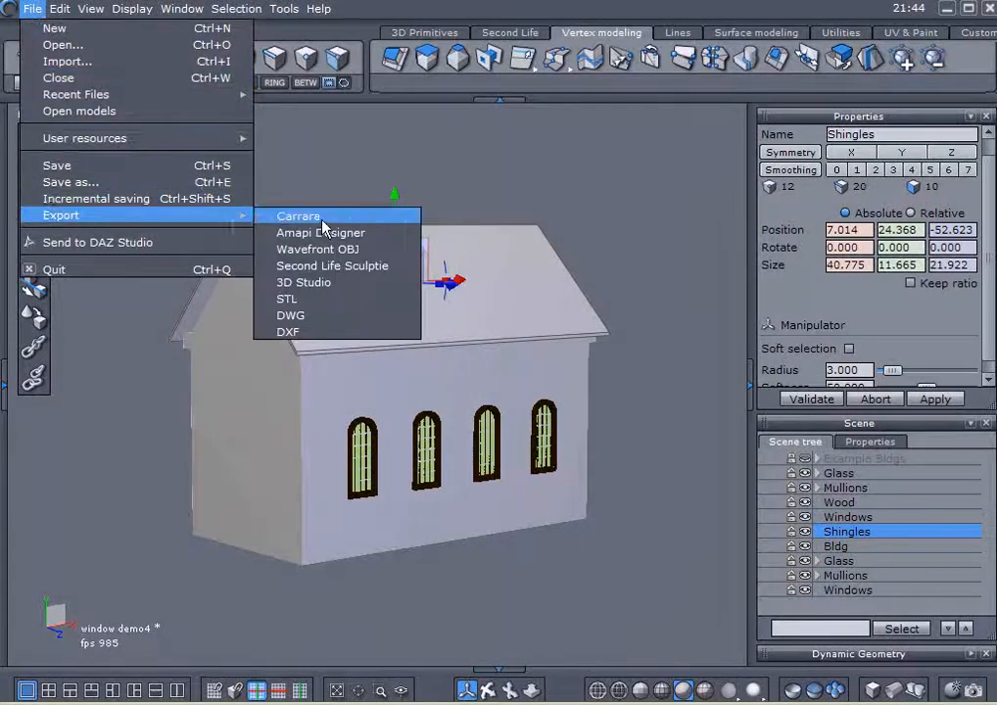
{"action": "left_click", "coordinate": [351, 252]}
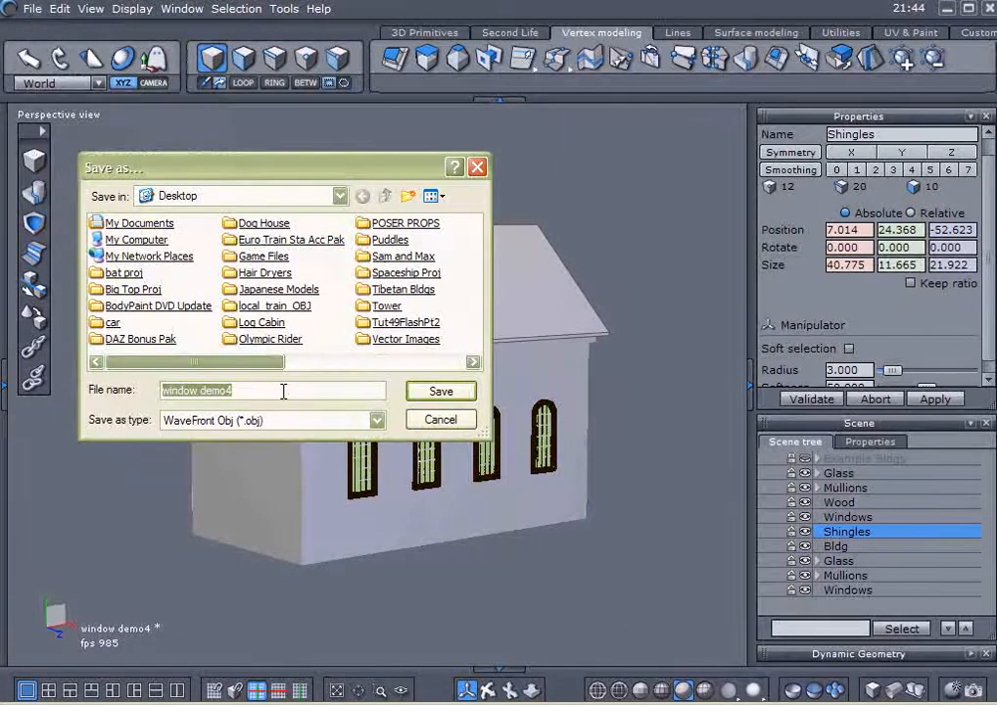
{"action": "type", "text": "Bldg Demo"}
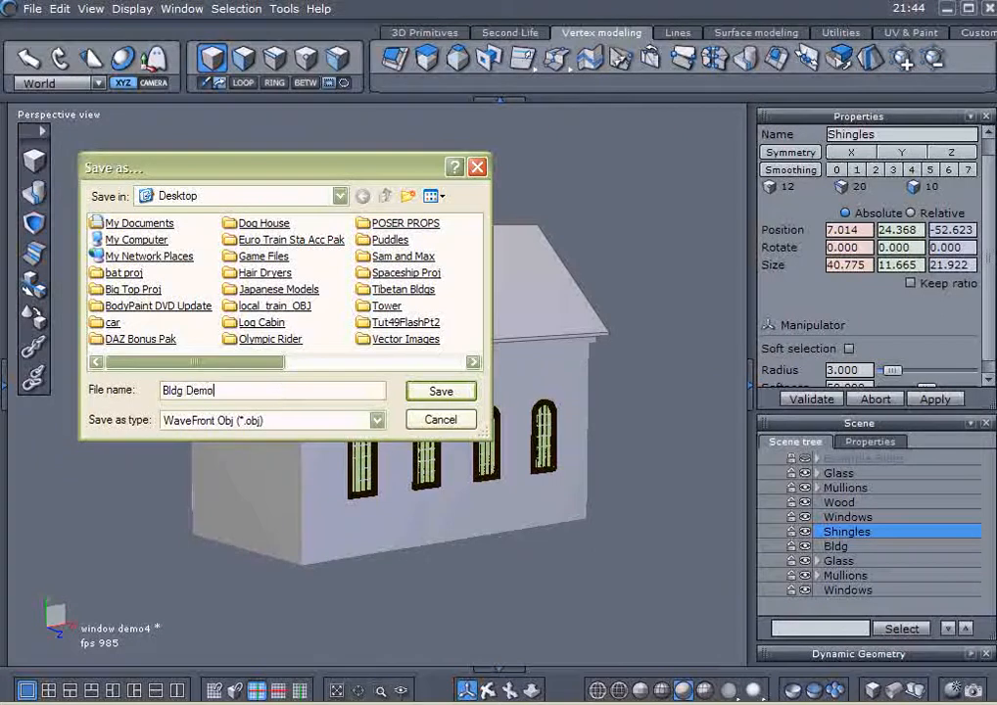
{"action": "key", "text": "Return"}
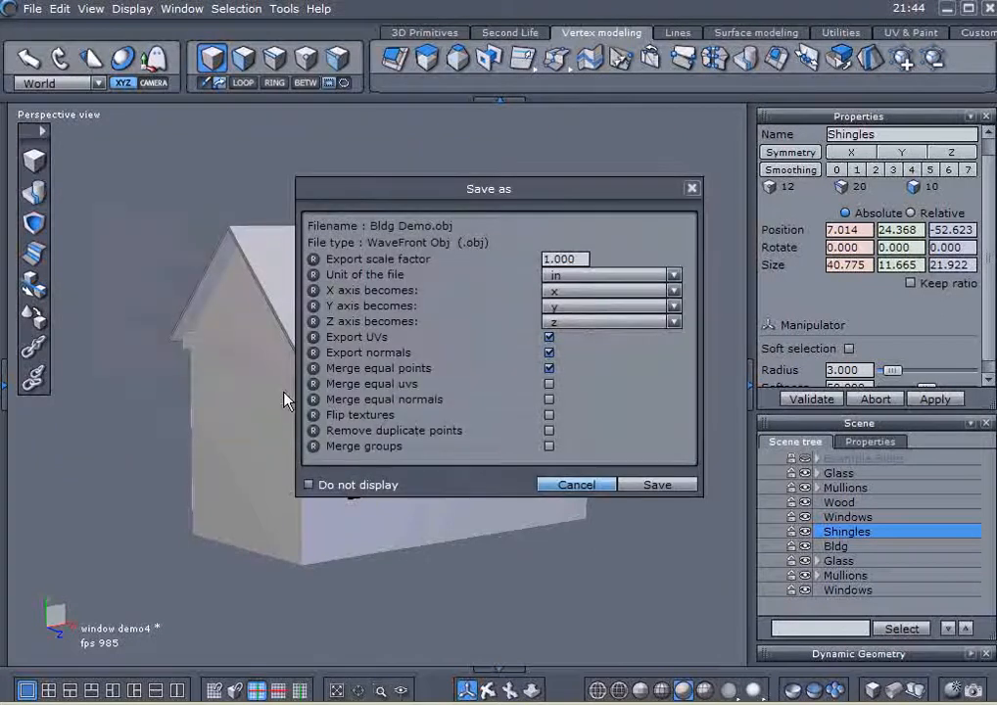
{"action": "left_click", "coordinate": [646, 486]}
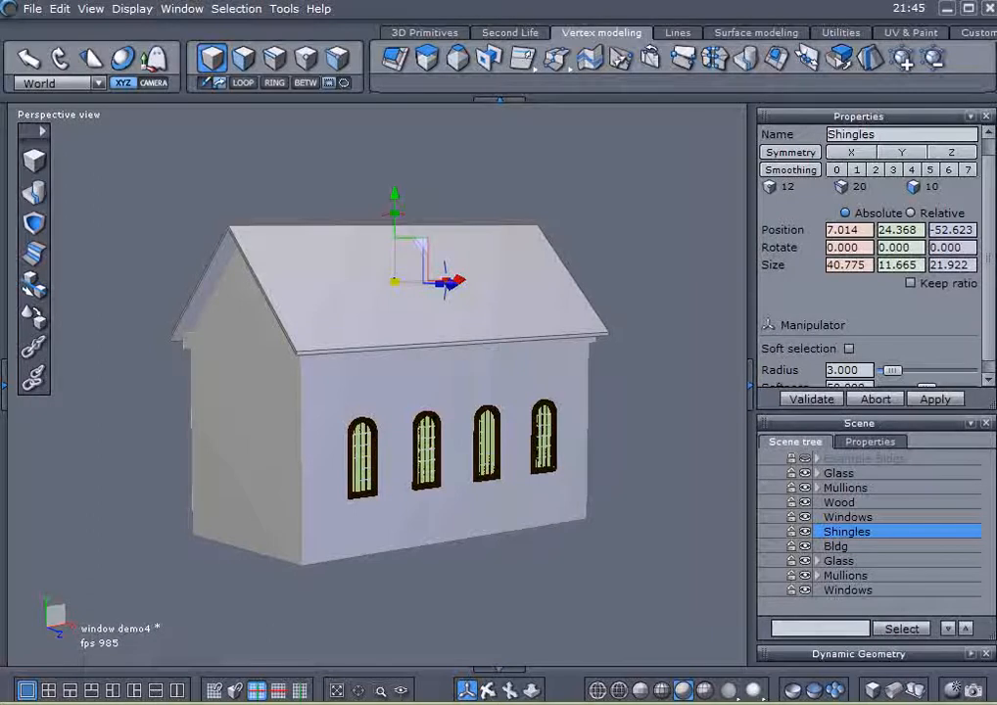
Switch to Internet Explorer and view the top of the Geekatplay Studio Area 51 Vue tutorials page.
{"action": "key", "text": "alt+Tab"}
{"action": "left_click", "coordinate": [793, 165]}
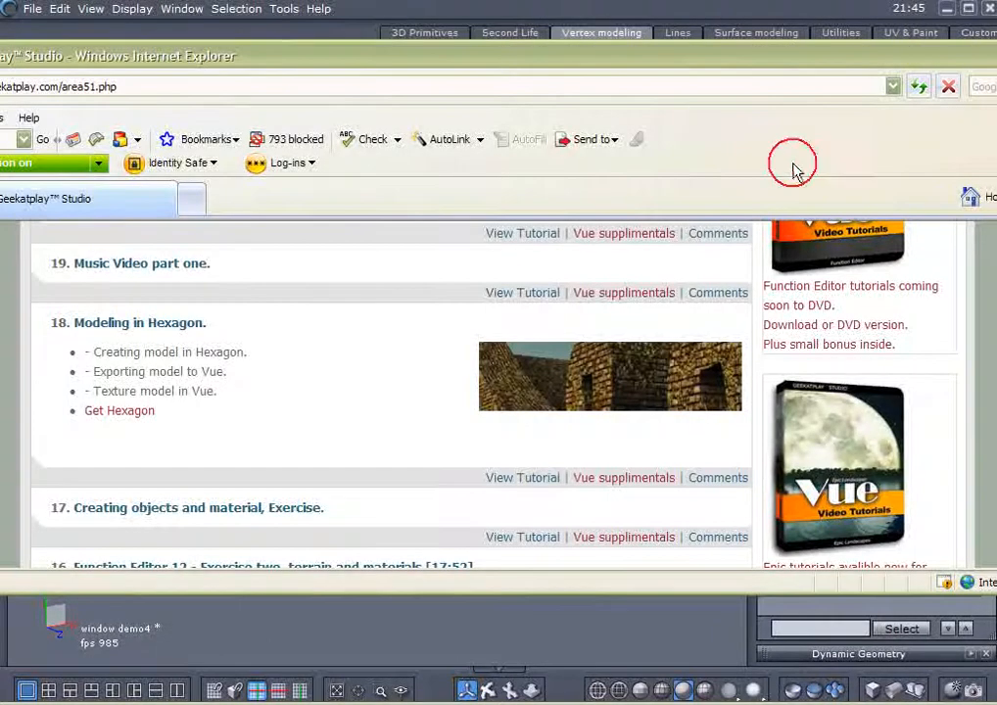
{"action": "scroll", "coordinate": [498, 393], "scroll_direction": "up", "scroll_amount": 10}
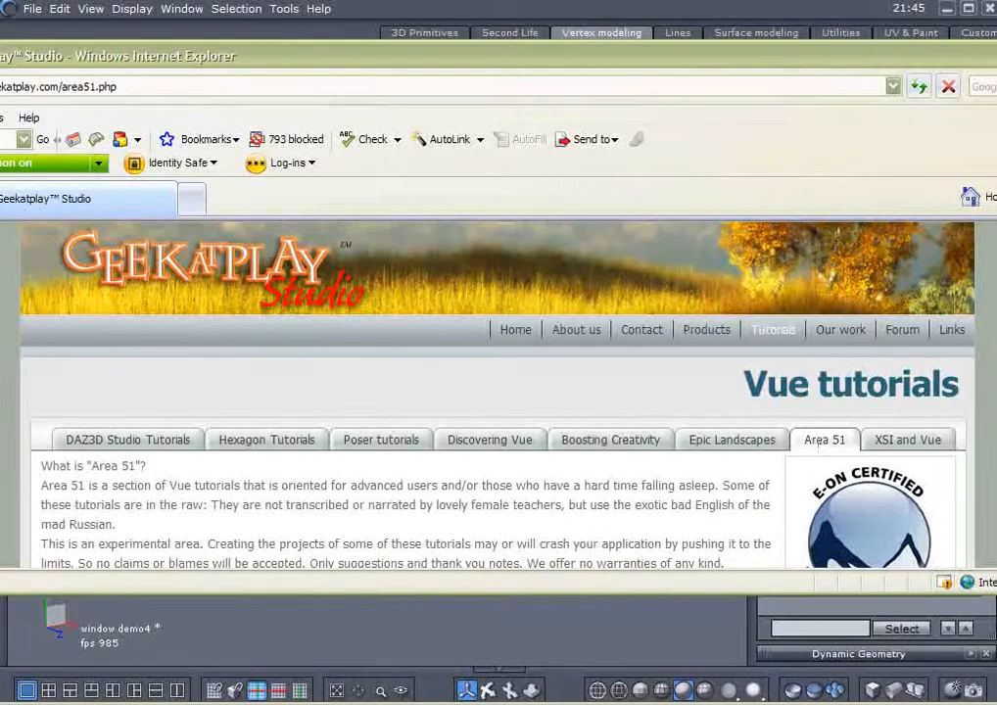
Find the Modeling in Hexagon tutorial, highlight its points on exporting and texturing the model in Vue, and close the browser.
{"action": "scroll", "coordinate": [819, 443], "scroll_direction": "down", "scroll_amount": 15}
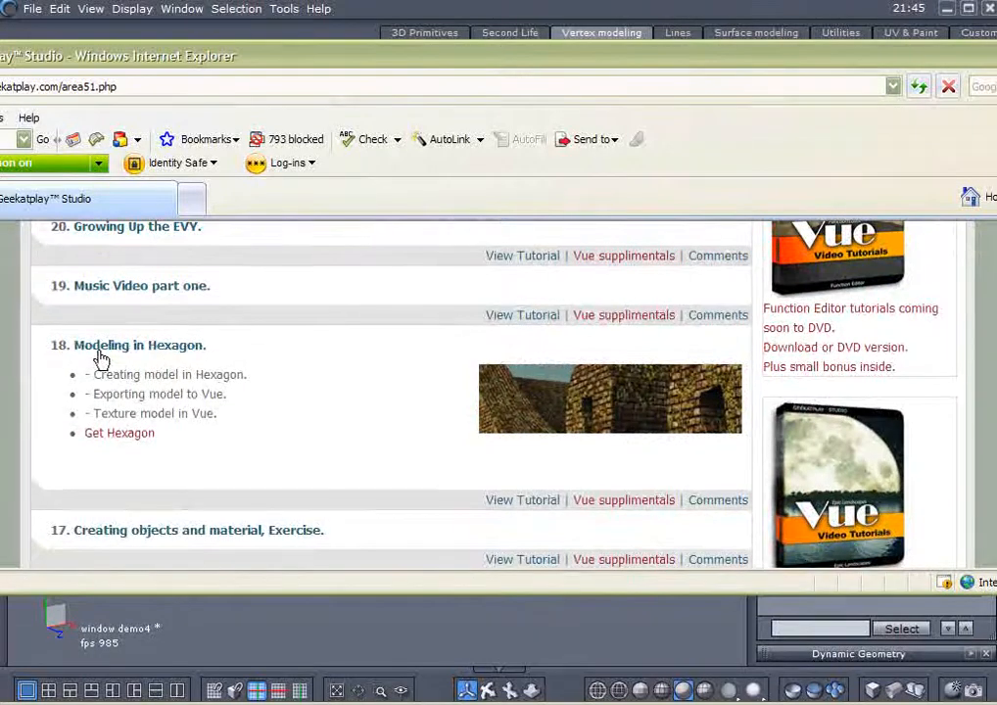
{"action": "left_click_drag", "start_coordinate": [246, 375], "coordinate": [224, 394]}
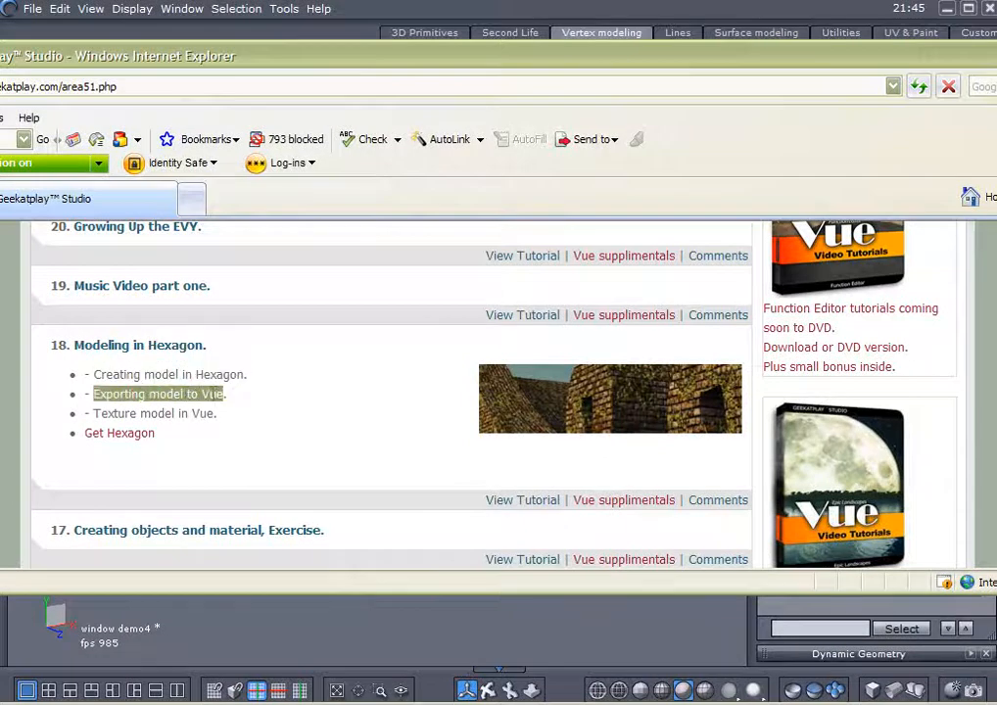
{"action": "left_click_drag", "start_coordinate": [94, 413], "coordinate": [203, 416]}
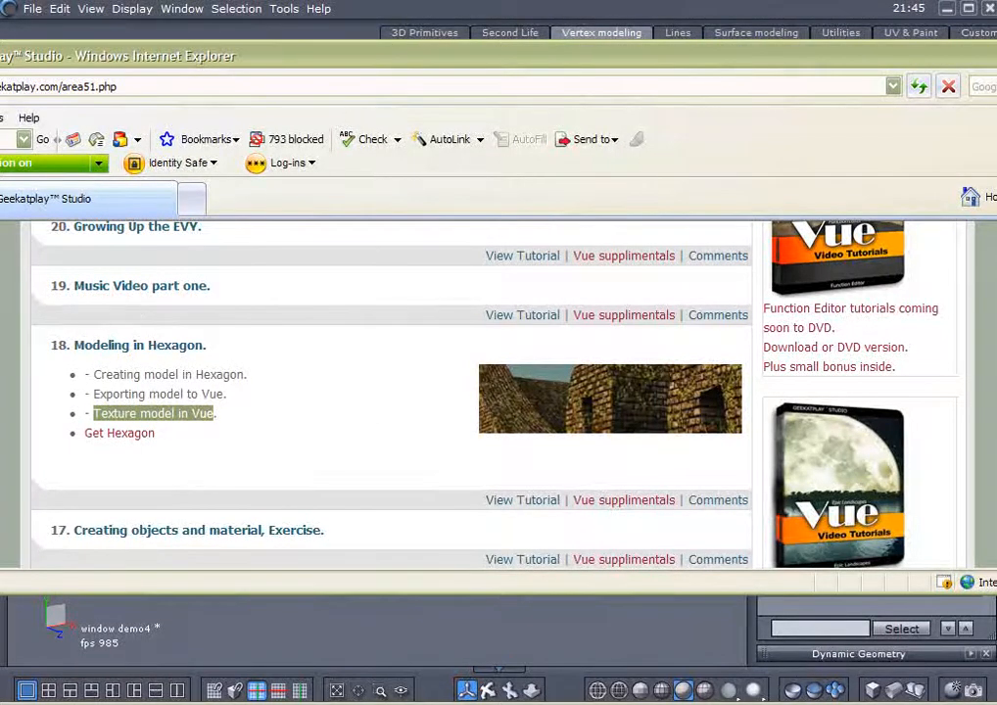
{"action": "key", "text": "alt+F4"}
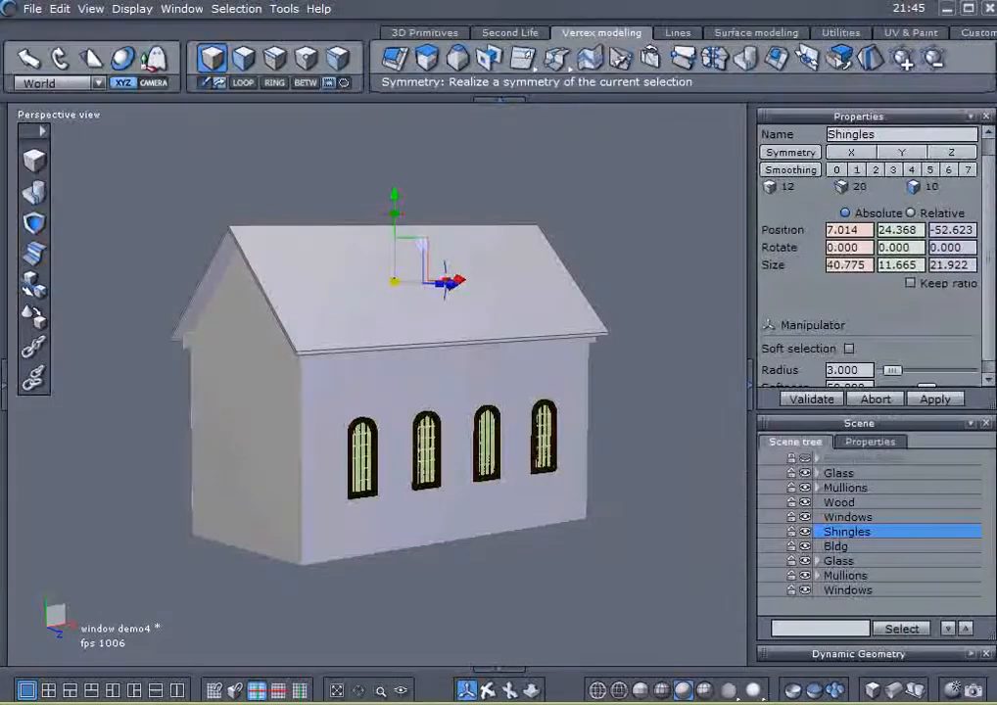
Save a new version of the Hexagon scene to the Desktop as window demo5.
{"action": "left_click", "coordinate": [33, 8]}
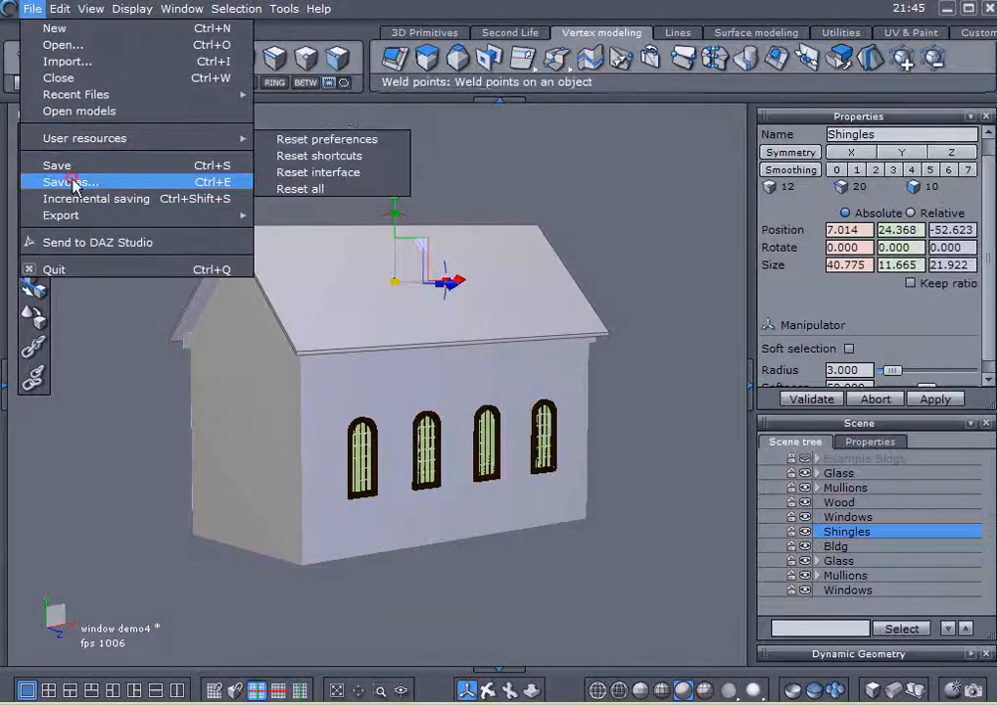
{"action": "left_click", "coordinate": [73, 184]}
{"action": "double_click", "coordinate": [265, 389]}
{"action": "type", "text": "demo5"}
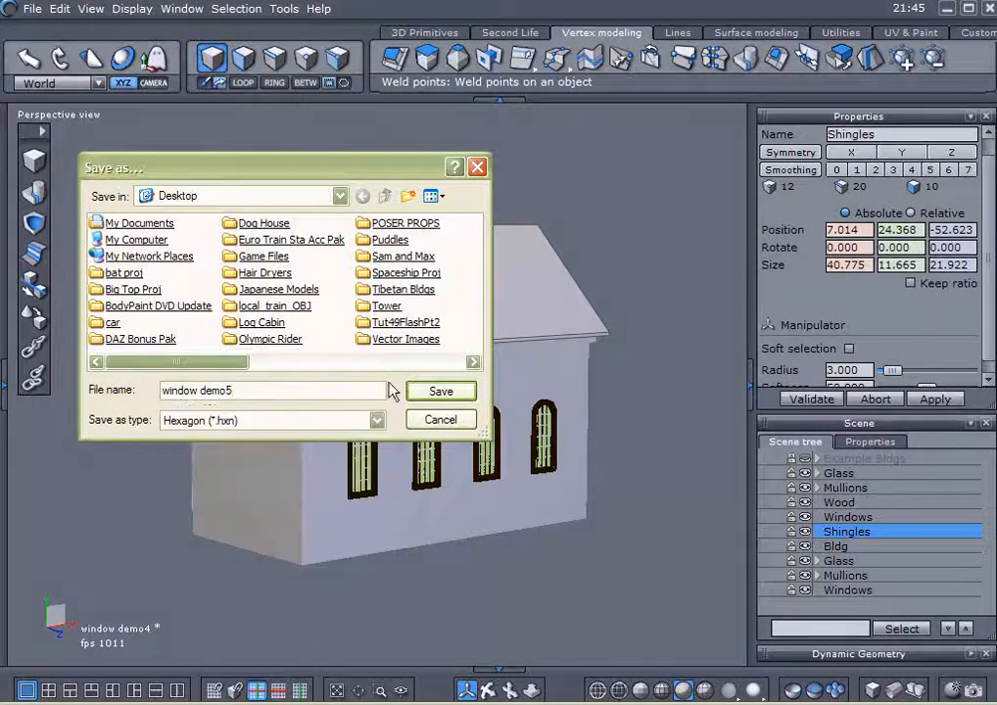
{"action": "left_click", "coordinate": [428, 394]}
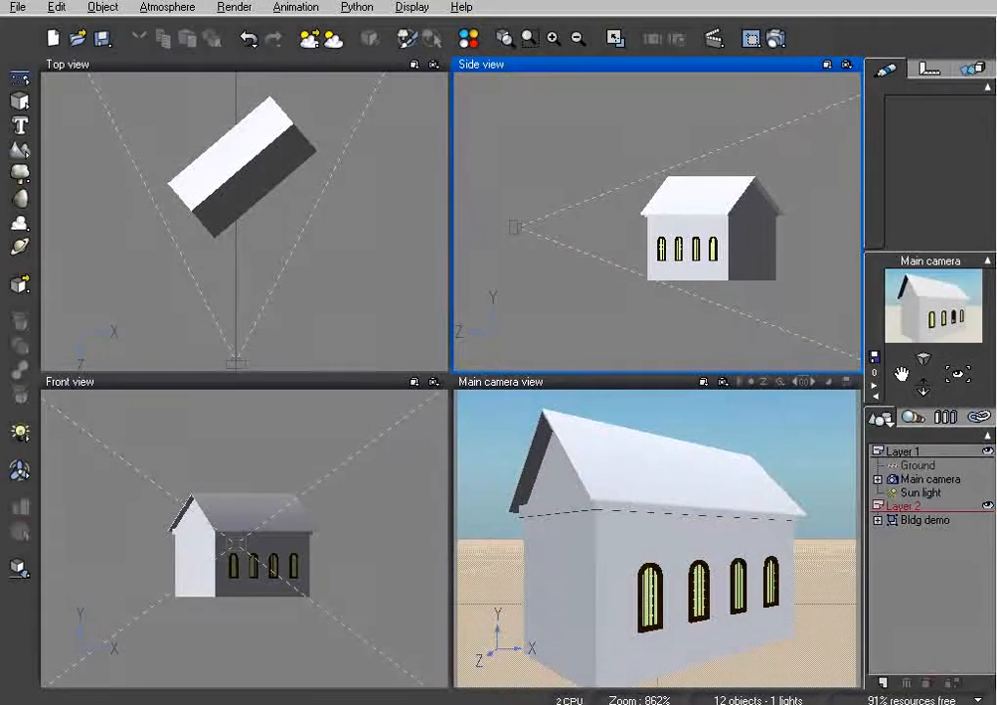
Switch to Vue, ungroup the imported Bldg demo object, and group its four Glass Form objects together.
{"action": "left_click", "coordinate": [914, 521]}
{"action": "right_click", "coordinate": [914, 521]}
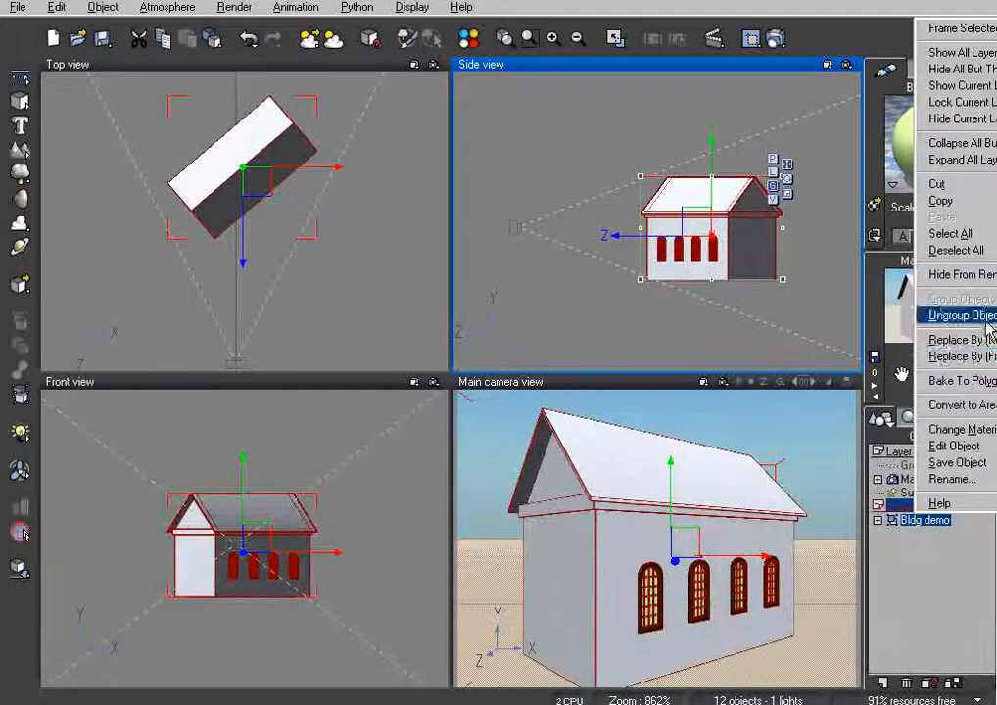
{"action": "left_click", "coordinate": [930, 317]}
{"action": "left_click", "coordinate": [931, 520]}
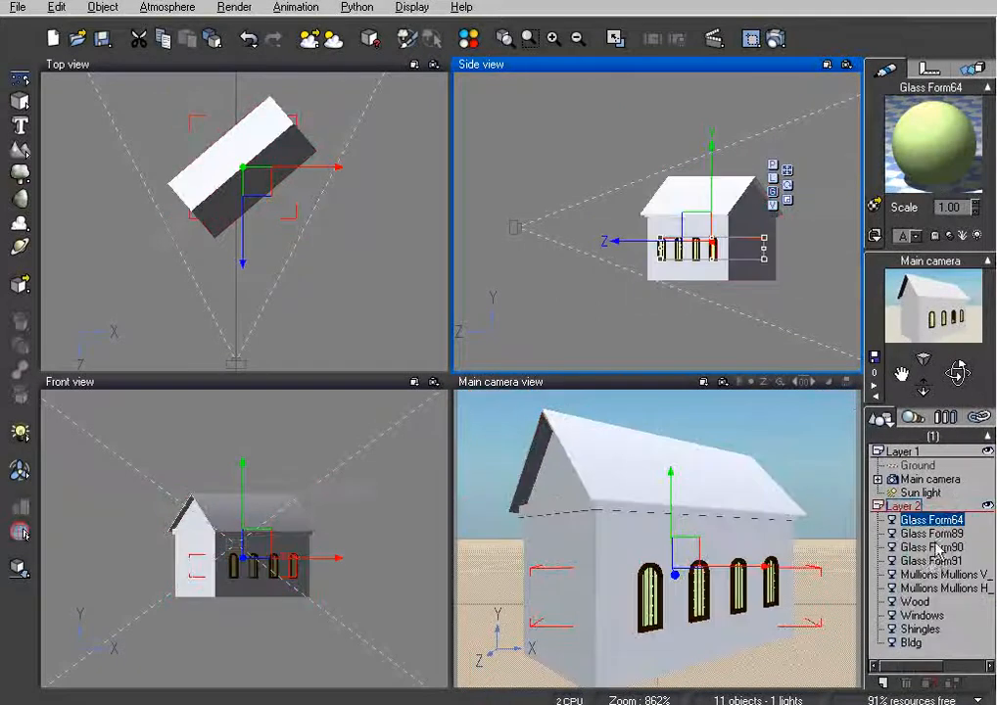
{"action": "left_click", "coordinate": [930, 560], "text": "shift"}
{"action": "right_click", "coordinate": [932, 563]}
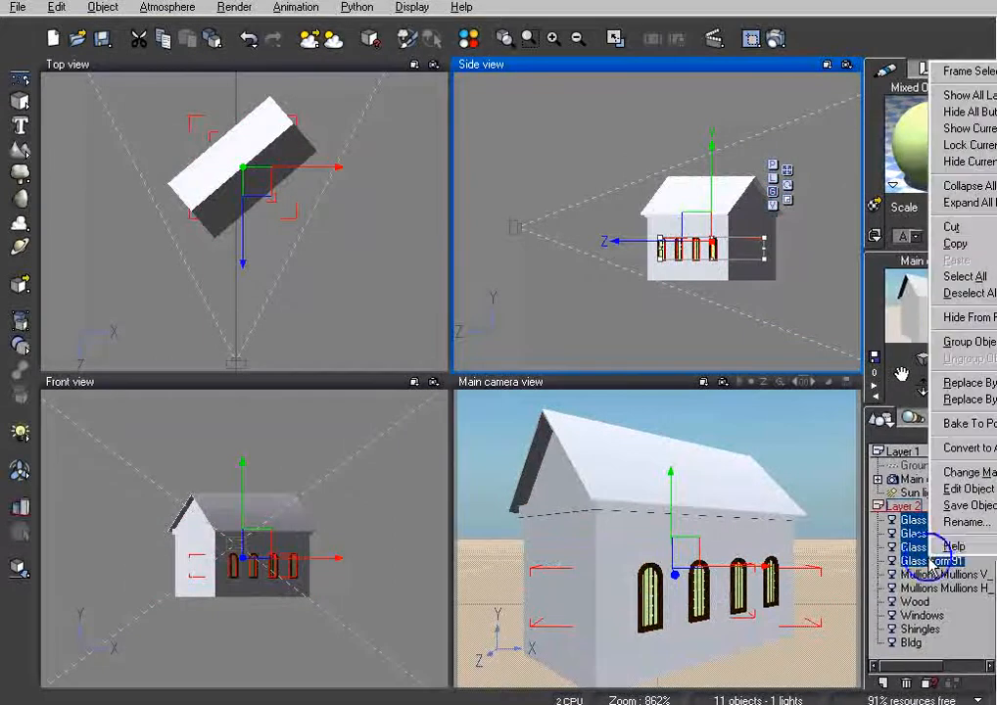
{"action": "left_click", "coordinate": [988, 344]}
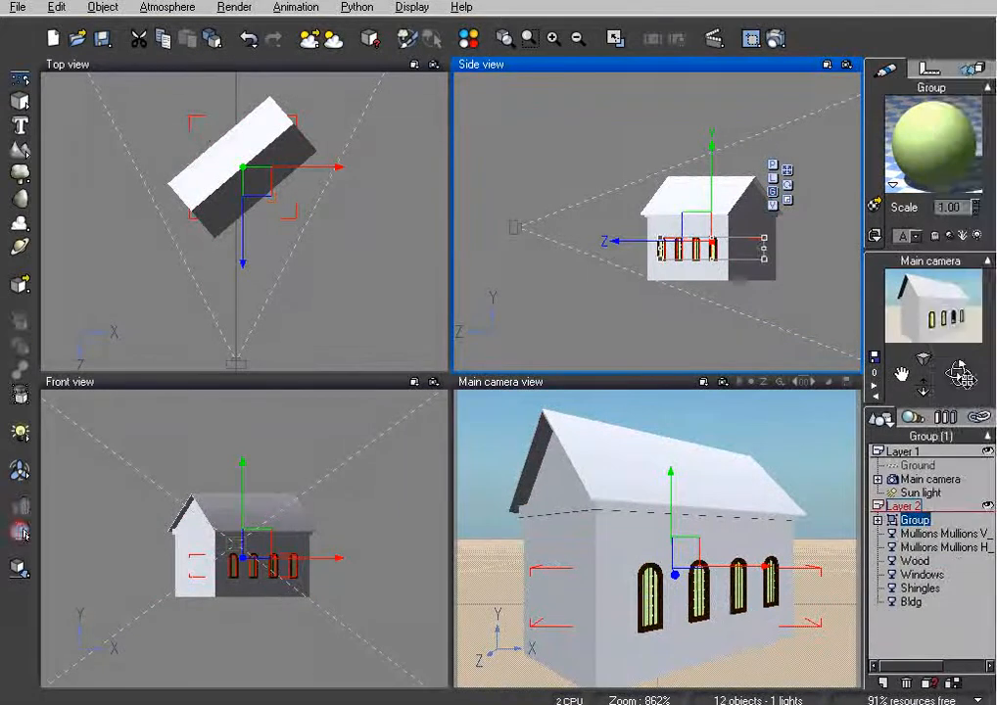
Examine the vertical Mullions, Wood, Windows, Shingles and Bldg objects by selecting each in turn.
{"action": "left_click", "coordinate": [932, 534]}
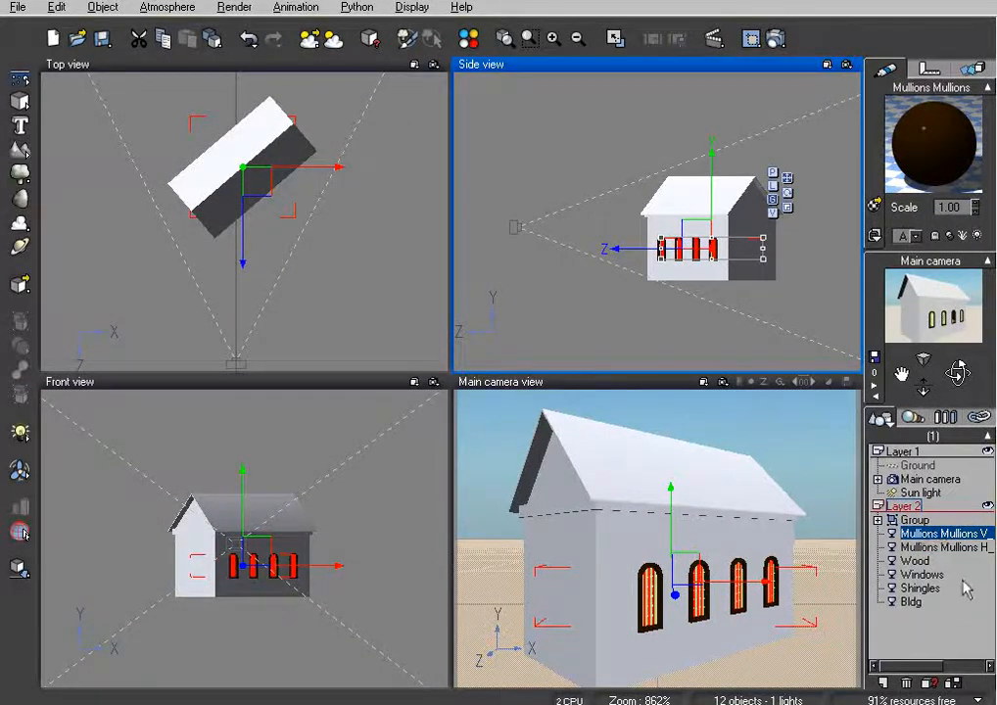
{"action": "left_click", "coordinate": [915, 561]}
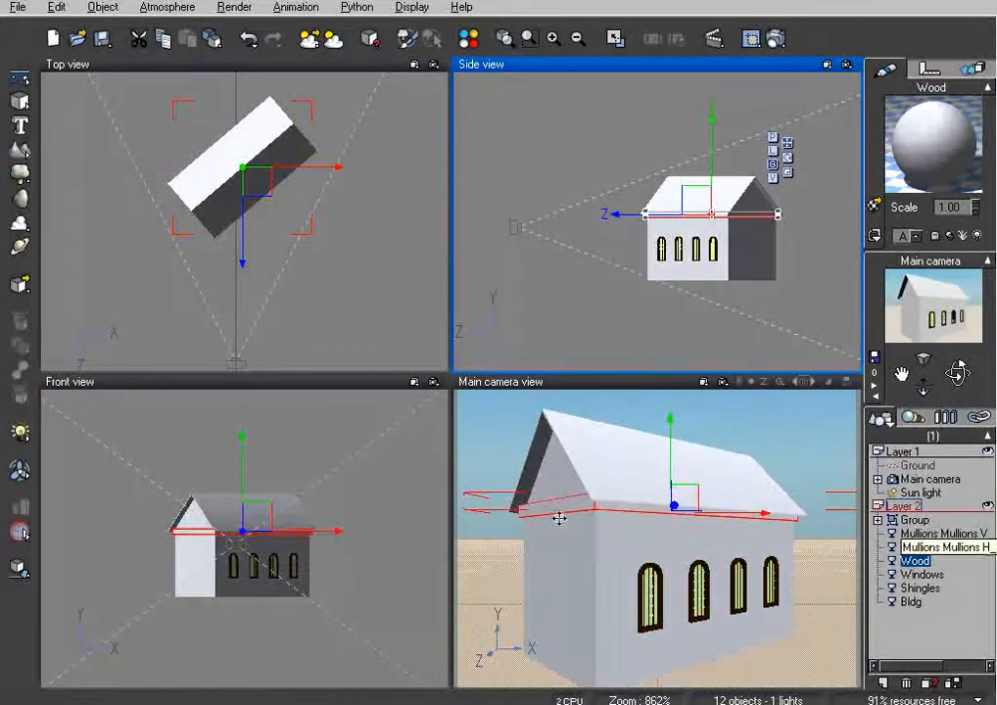
{"action": "left_click", "coordinate": [922, 575]}
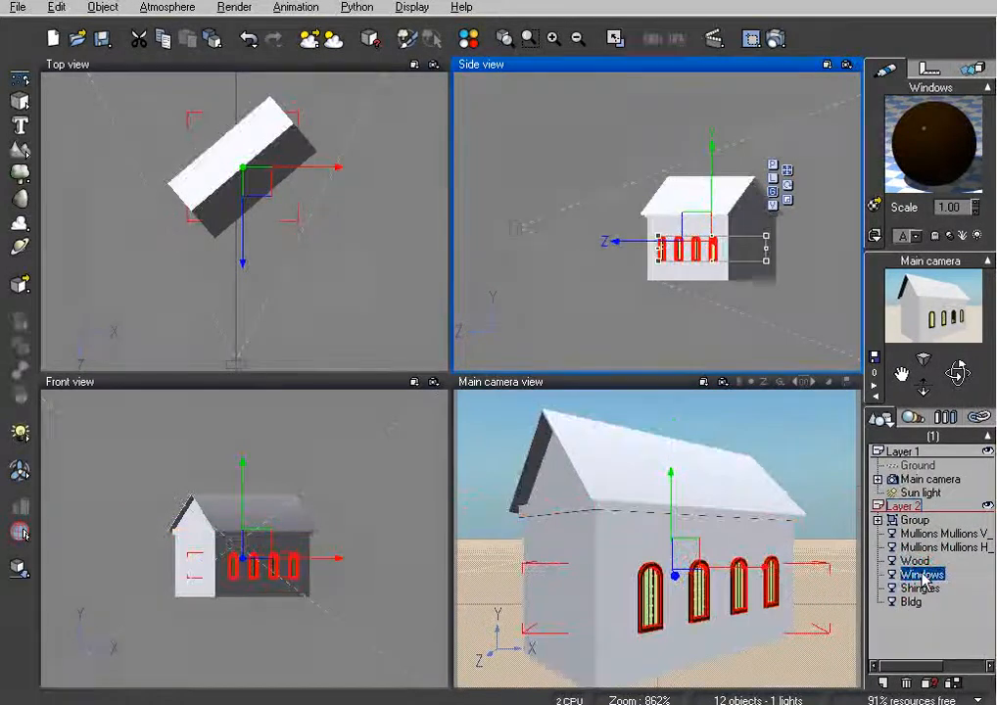
{"action": "left_click", "coordinate": [922, 588]}
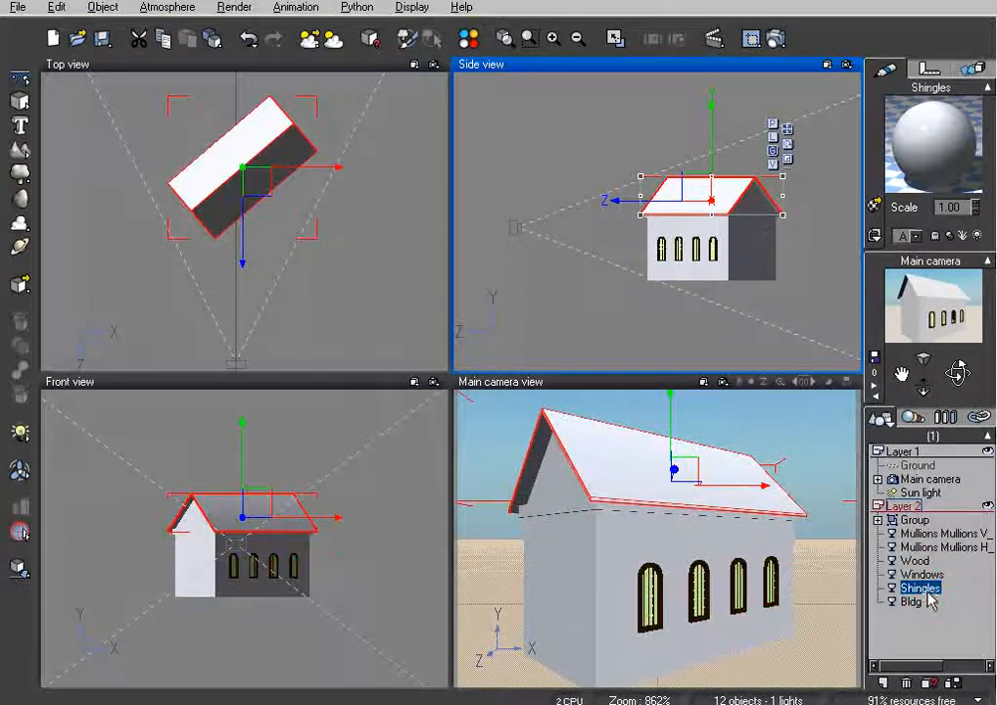
{"action": "left_click", "coordinate": [914, 602]}
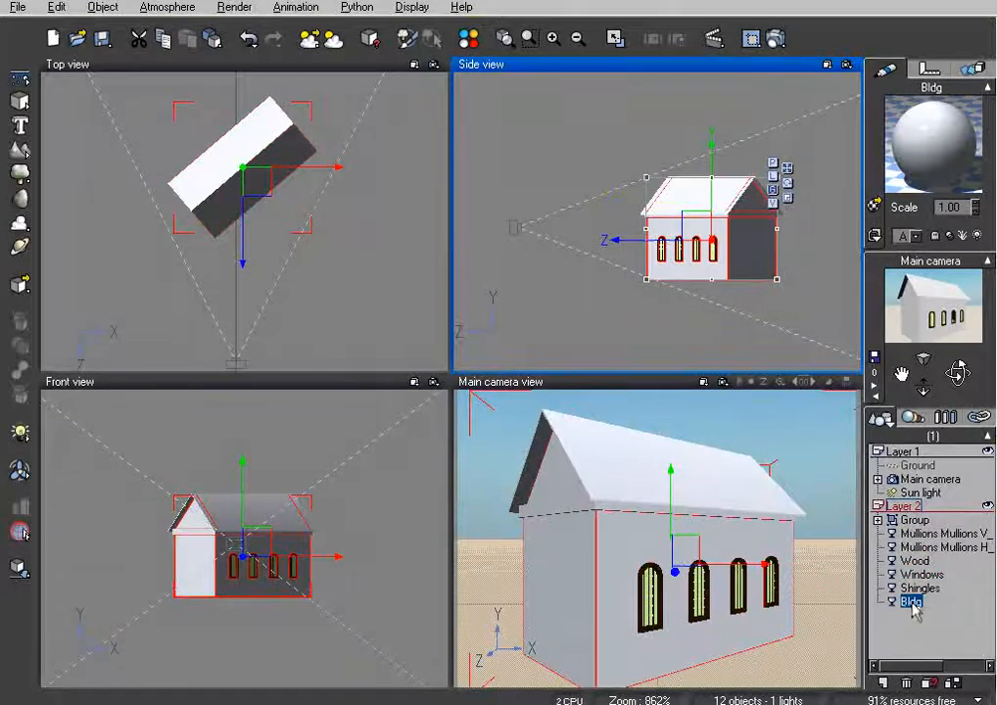
Assign a mottled transparent glass material from the Glasses collection to the group of window glass objects.
{"action": "left_click", "coordinate": [915, 522]}
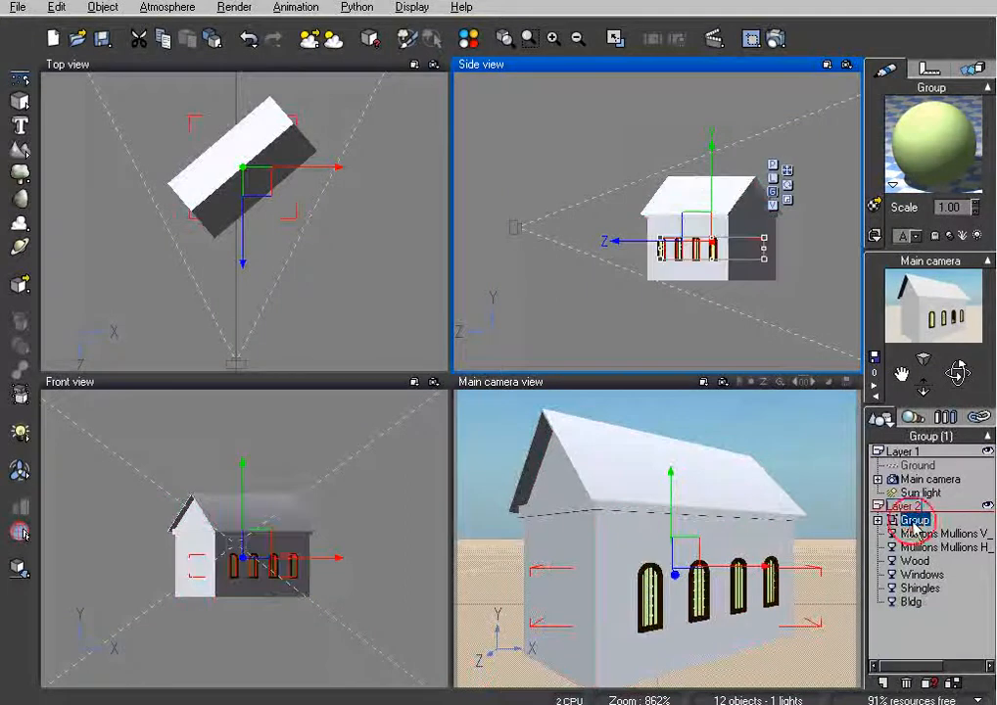
{"action": "left_click", "coordinate": [939, 160]}
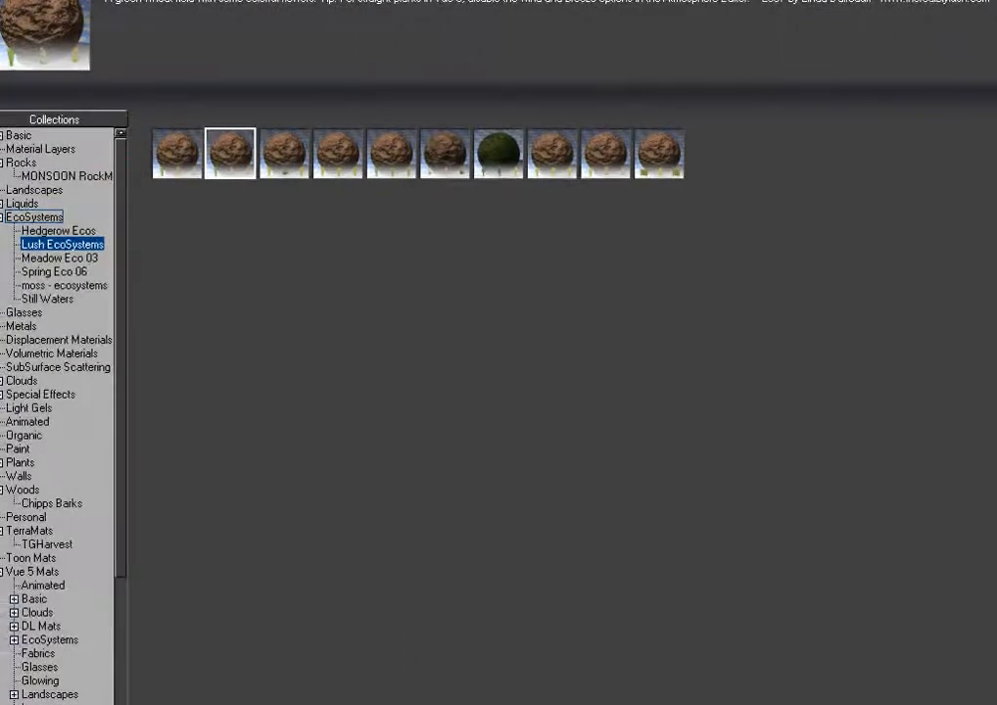
{"action": "left_click", "coordinate": [1, 217]}
{"action": "left_click", "coordinate": [28, 231]}
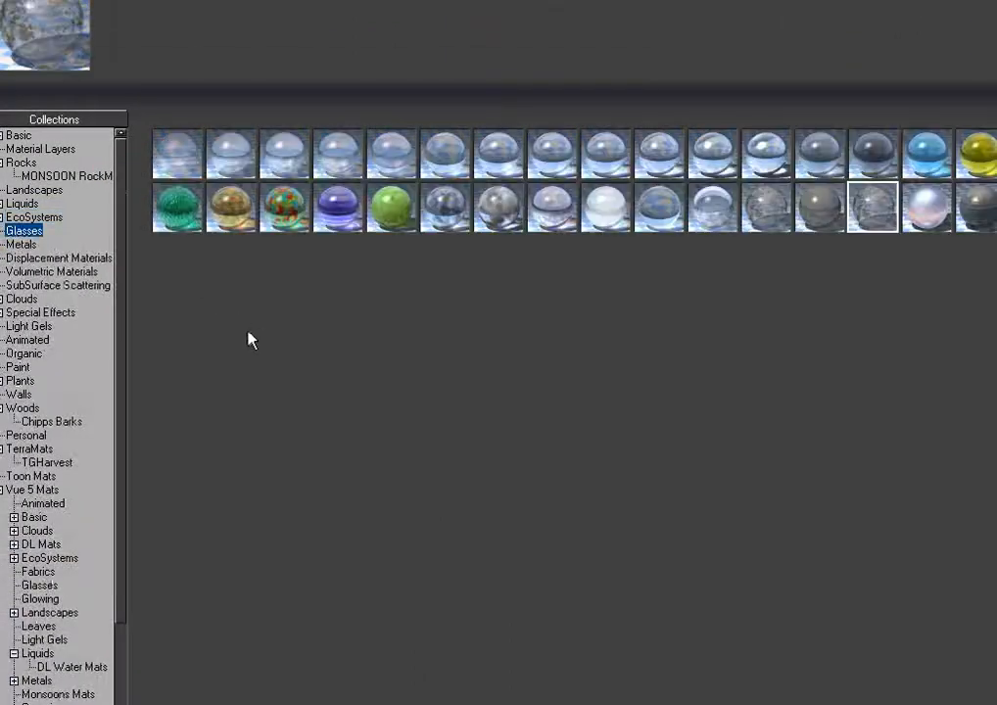
{"action": "left_click", "coordinate": [188, 152]}
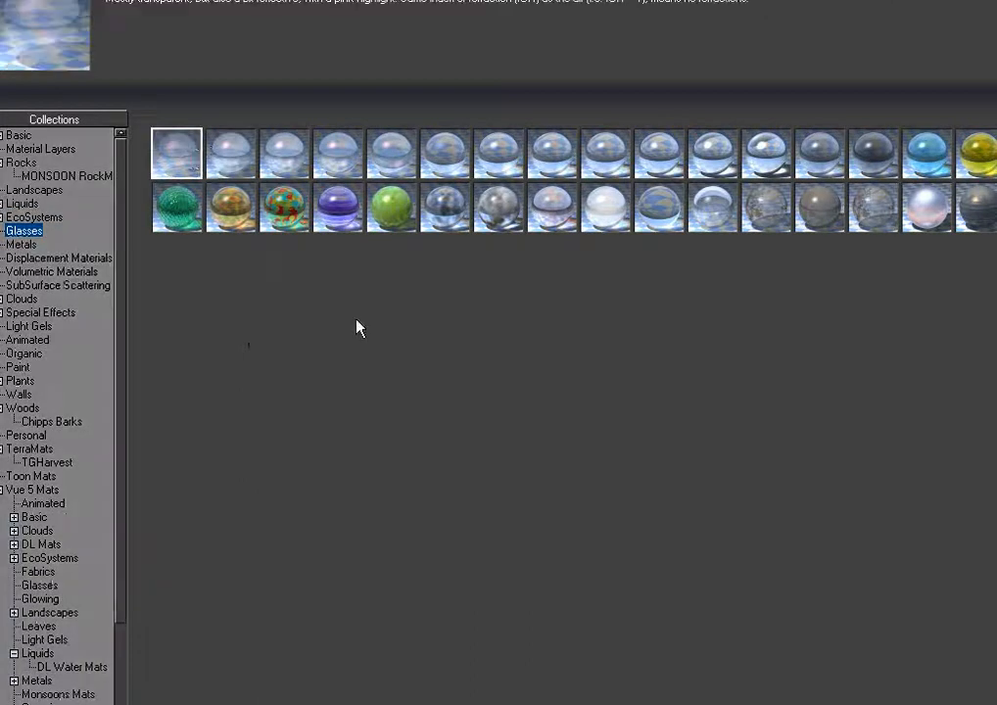
{"action": "left_click", "coordinate": [874, 206]}
{"action": "left_click", "coordinate": [770, 204]}
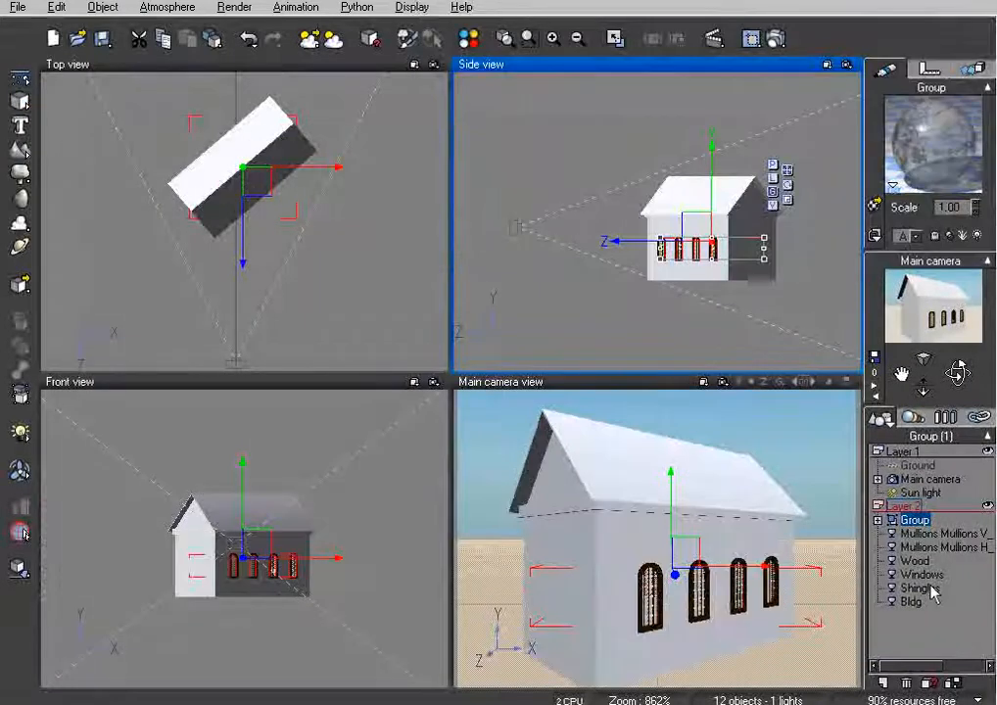
Open the vertical mullions' material for editing and set its mapping to Object - Parametric.
{"action": "left_click", "coordinate": [942, 533]}
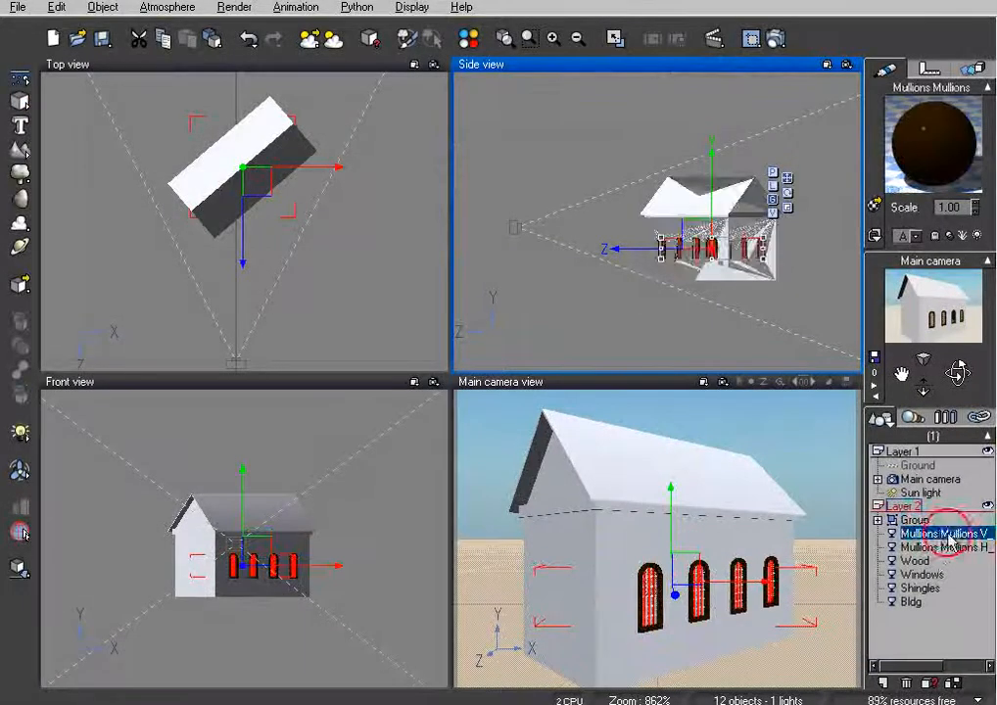
{"action": "double_click", "coordinate": [947, 157]}
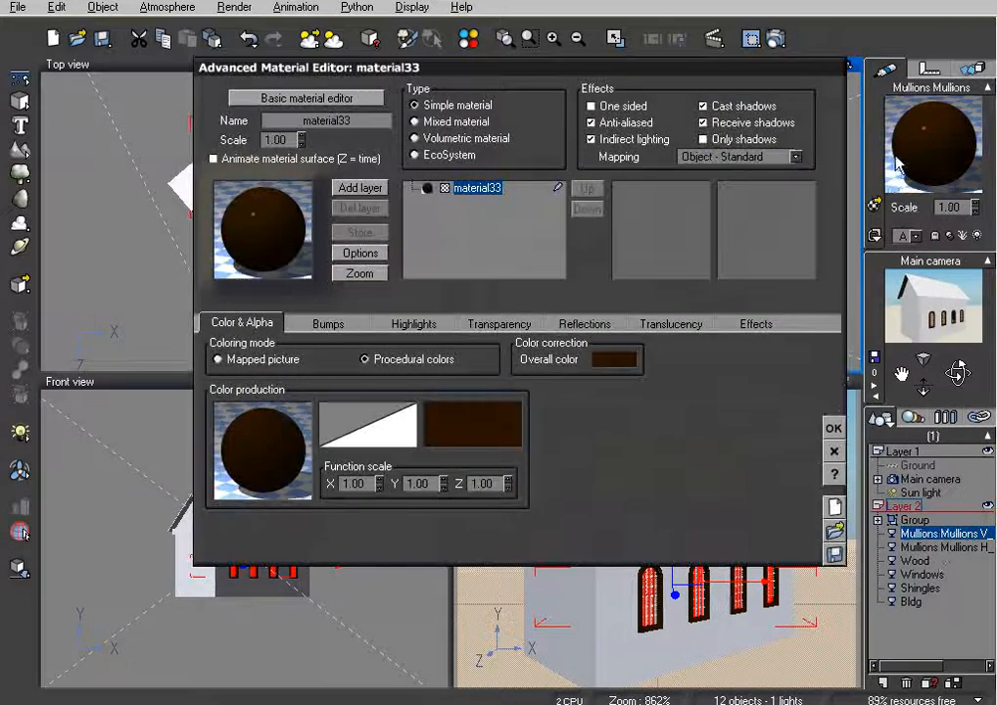
{"action": "left_click", "coordinate": [710, 157]}
{"action": "left_click", "coordinate": [730, 269]}
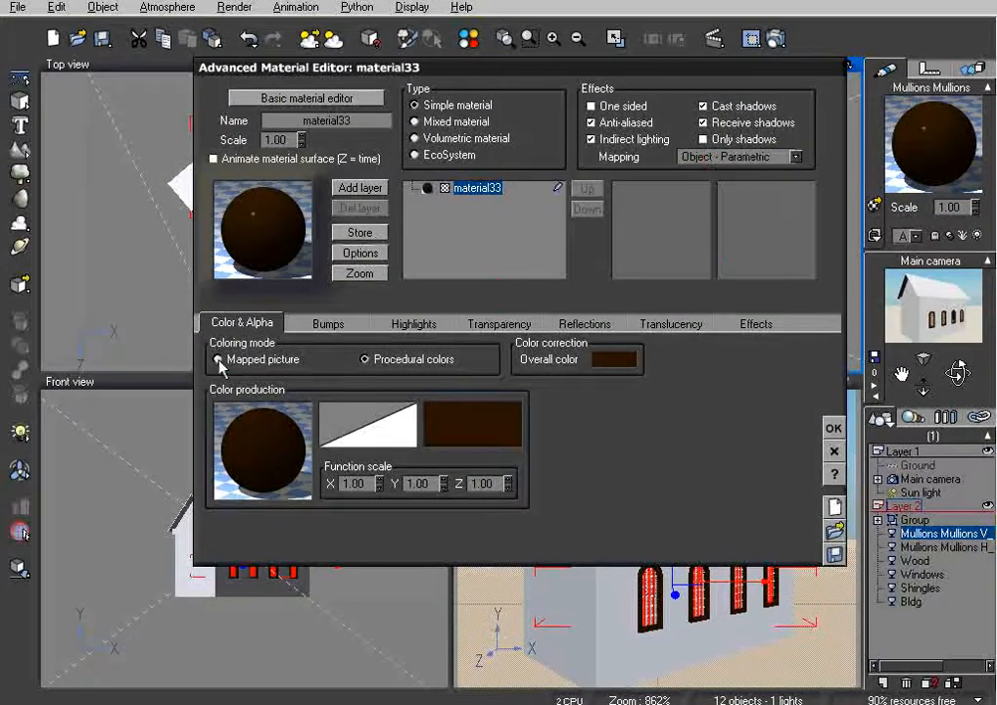
Color the vertical mullions' material with the mapped picture Chipped Paint.jpg from the Desktop, rotate the picture a quarter turn, and accept the material.
{"action": "left_click", "coordinate": [250, 362]}
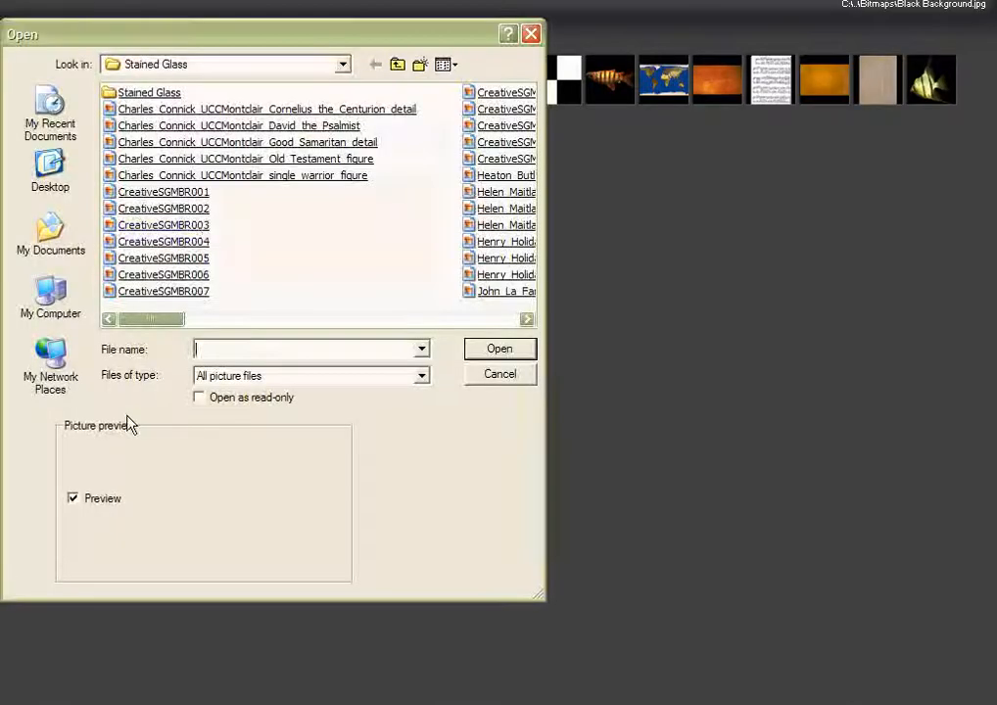
{"action": "left_click", "coordinate": [51, 169]}
{"action": "left_click", "coordinate": [379, 156]}
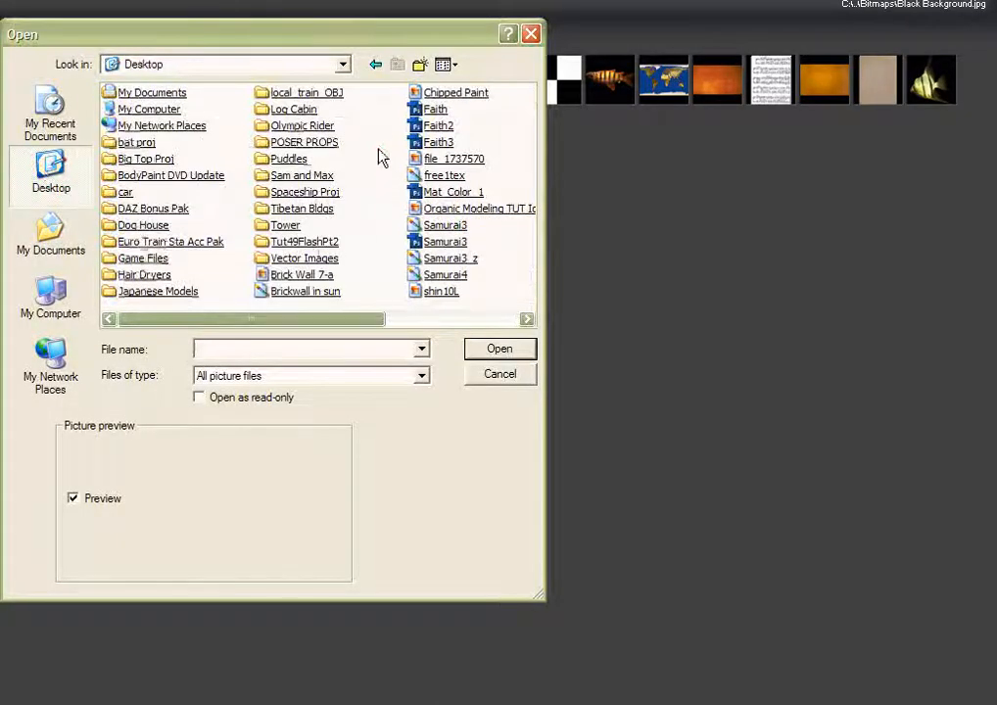
{"action": "scroll", "coordinate": [357, 136], "scroll_direction": "down", "scroll_amount": 1}
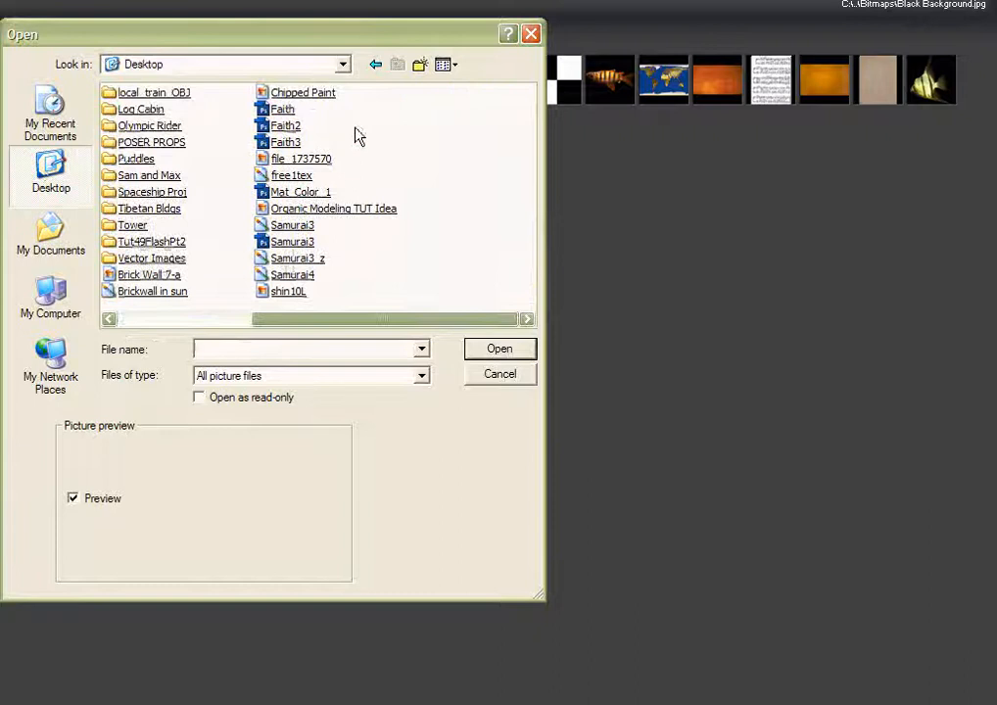
{"action": "left_click", "coordinate": [302, 92]}
{"action": "left_click", "coordinate": [499, 349]}
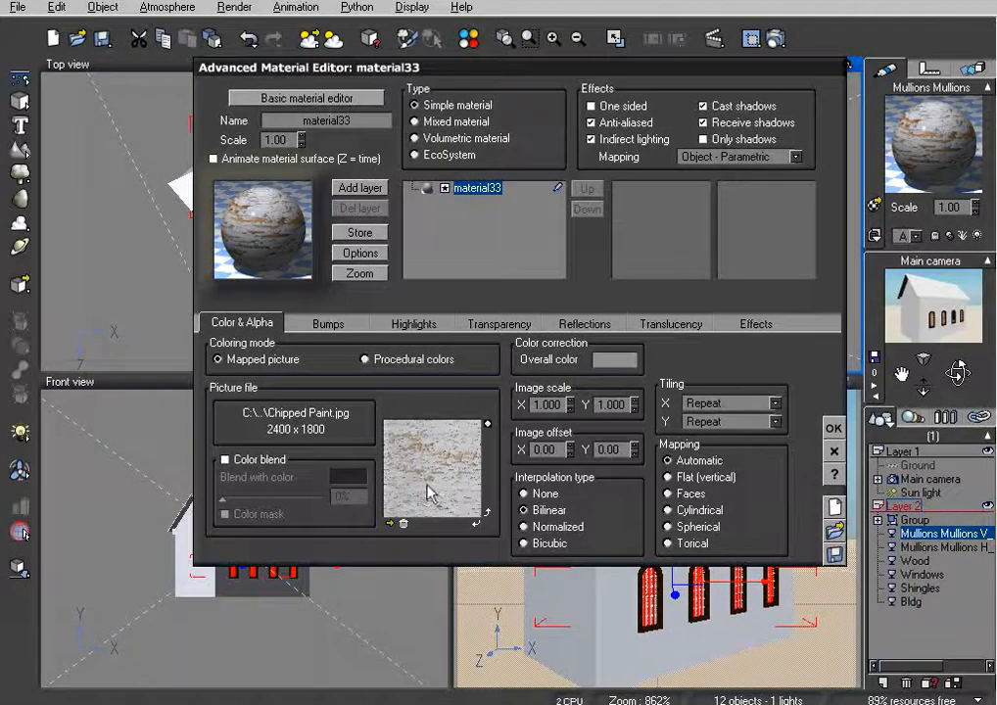
{"action": "left_click", "coordinate": [477, 525]}
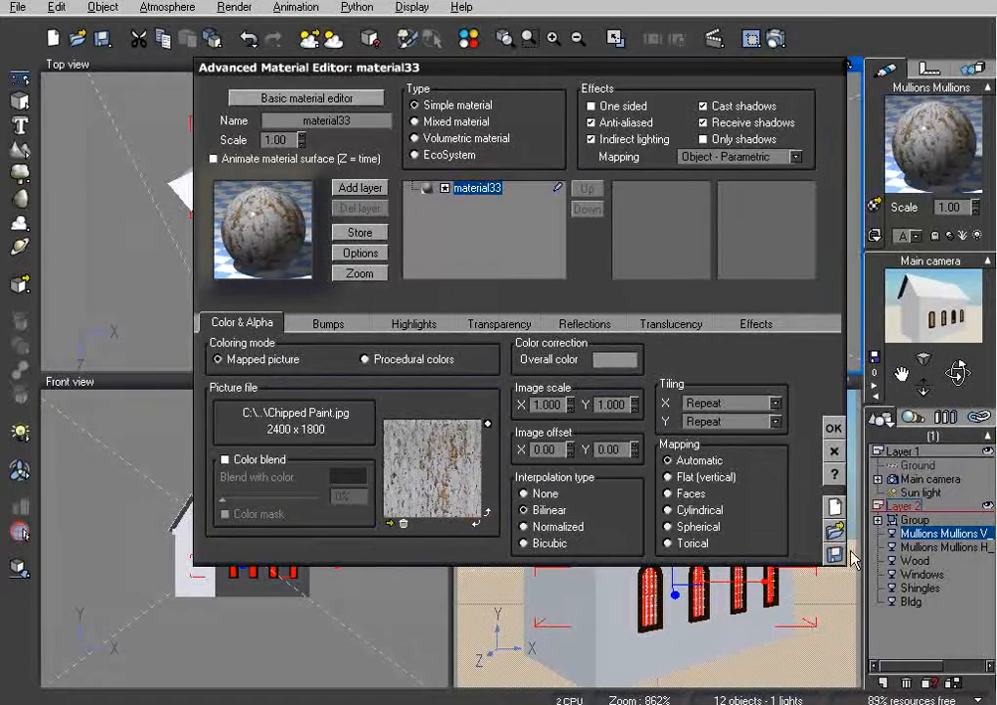
{"action": "left_click", "coordinate": [834, 431]}
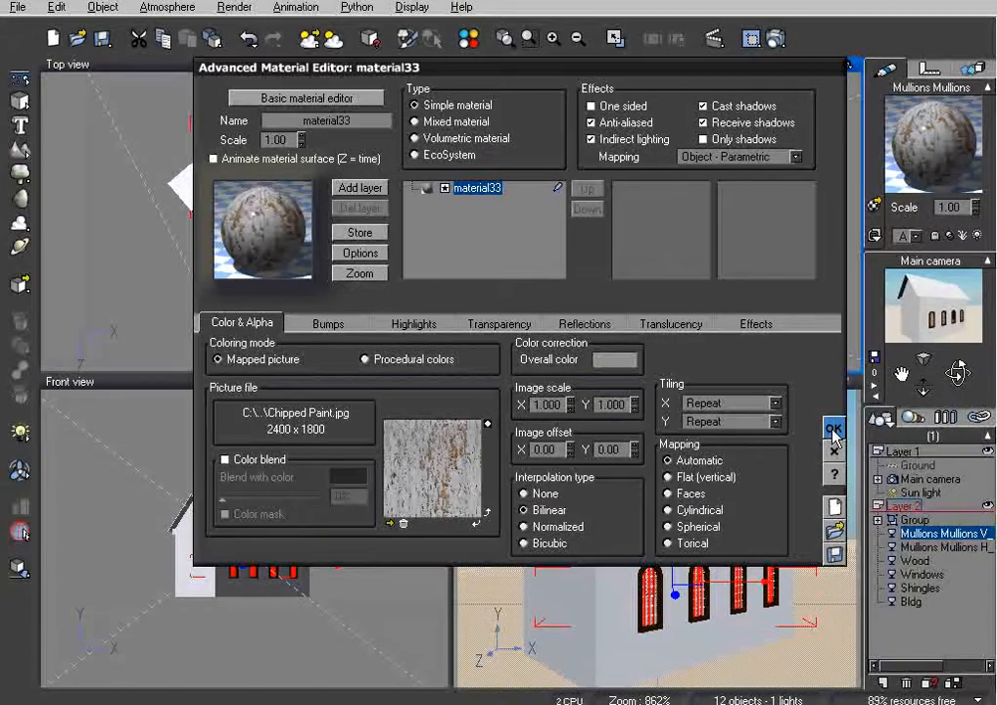
Examine the materials of the horizontal Mullions, Wood, Windows, Shingles and Bldg objects by selecting each of them.
{"action": "left_click", "coordinate": [936, 549]}
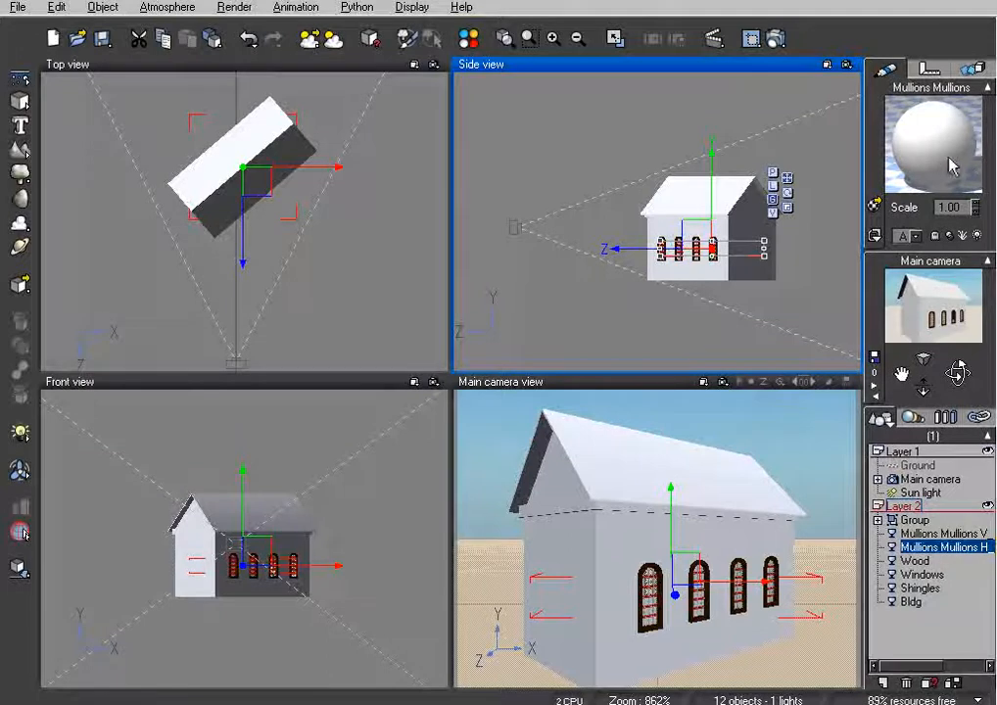
{"action": "left_click", "coordinate": [914, 560]}
{"action": "left_click", "coordinate": [920, 575]}
{"action": "left_click", "coordinate": [919, 588]}
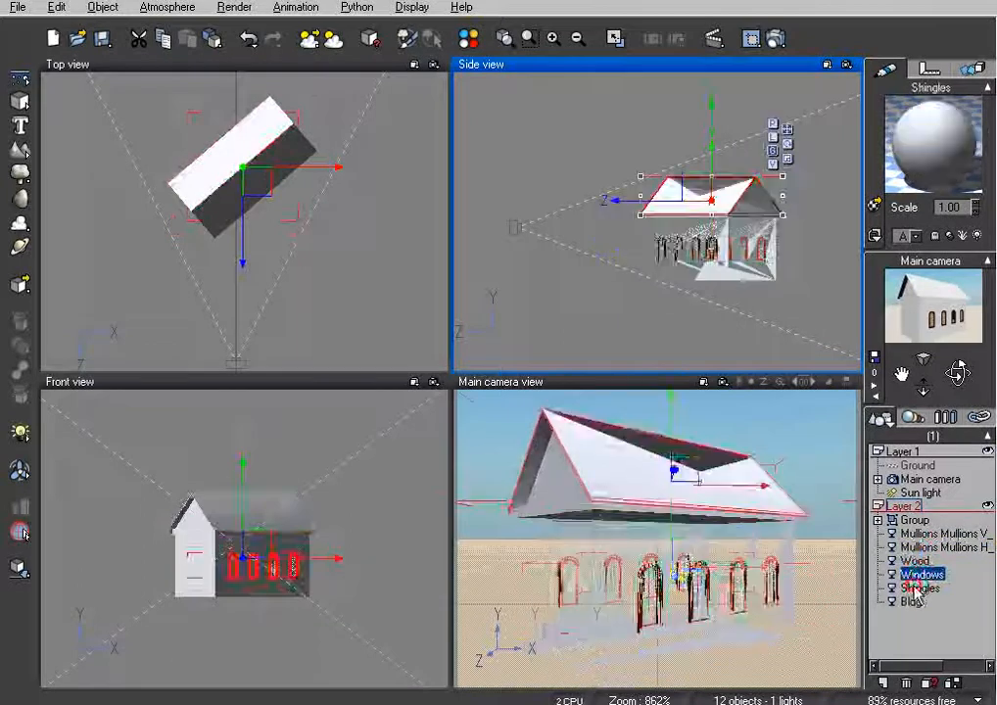
{"action": "left_click", "coordinate": [912, 601]}
{"action": "left_click", "coordinate": [919, 588]}
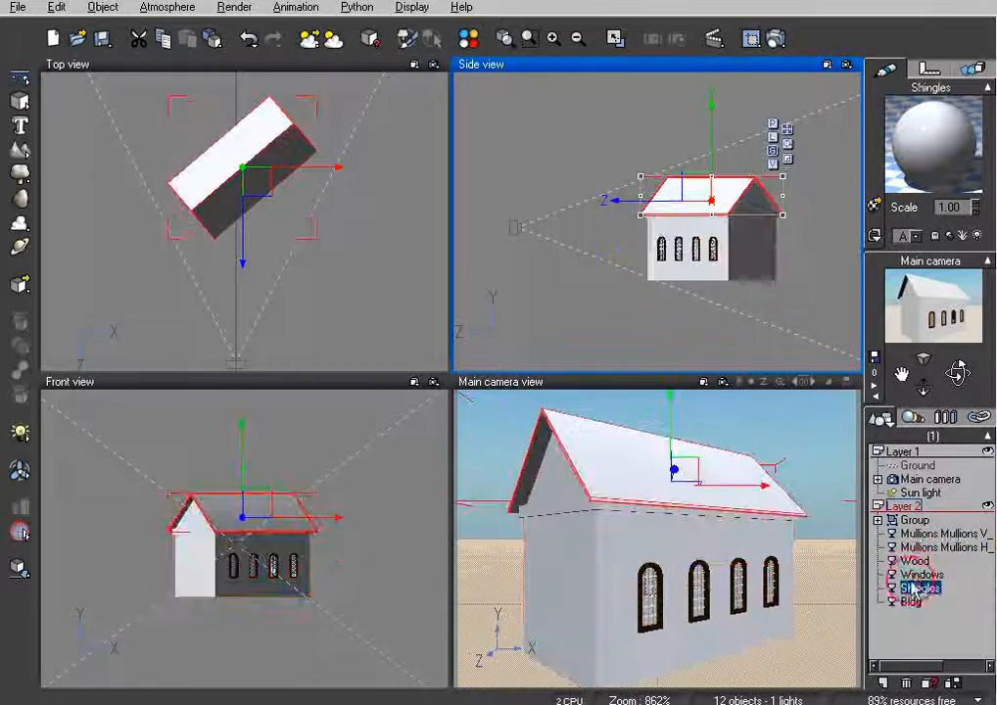
{"action": "left_click", "coordinate": [921, 575]}
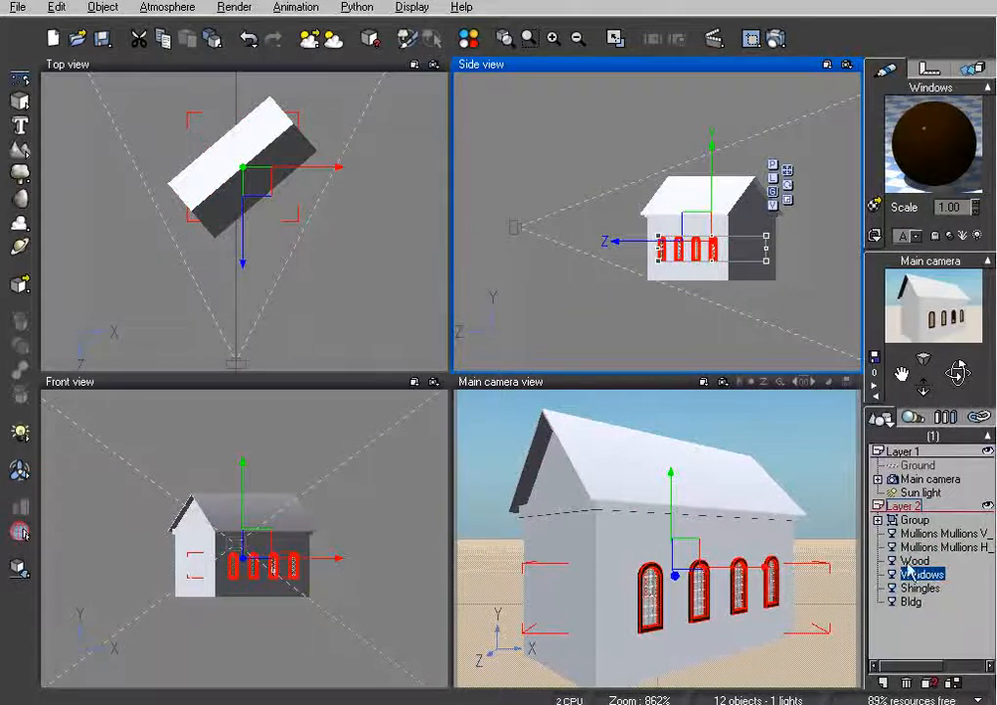
{"action": "left_click", "coordinate": [946, 548]}
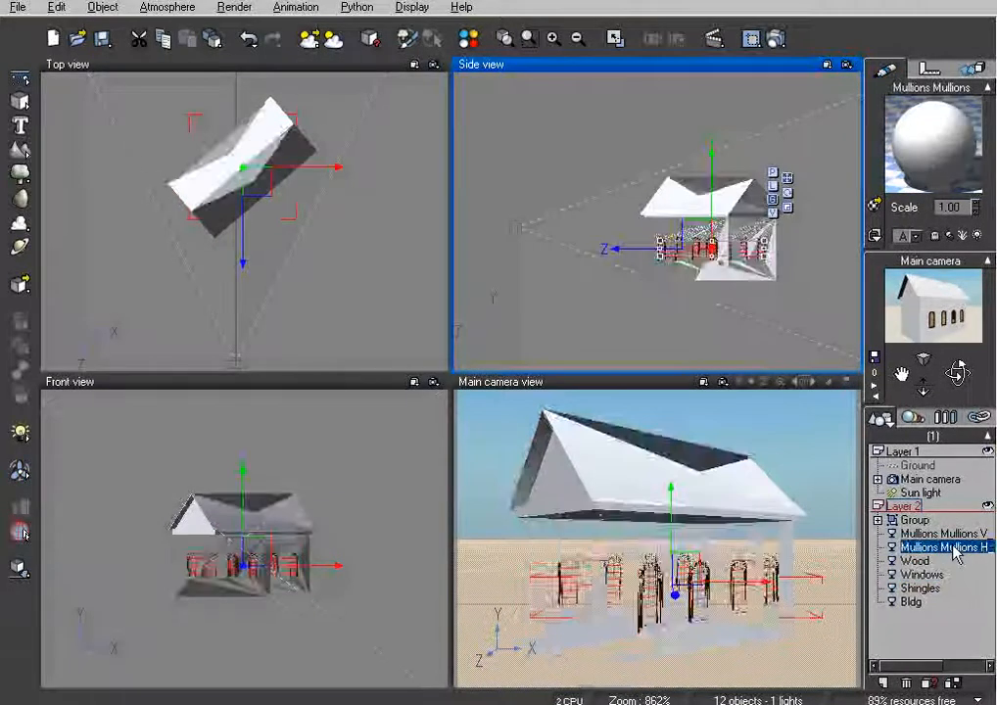
Color the horizontal mullions' material with the mapped picture Chipped Paint.jpg from the Desktop, using Object - Parametric mapping, and accept it.
{"action": "double_click", "coordinate": [942, 157]}
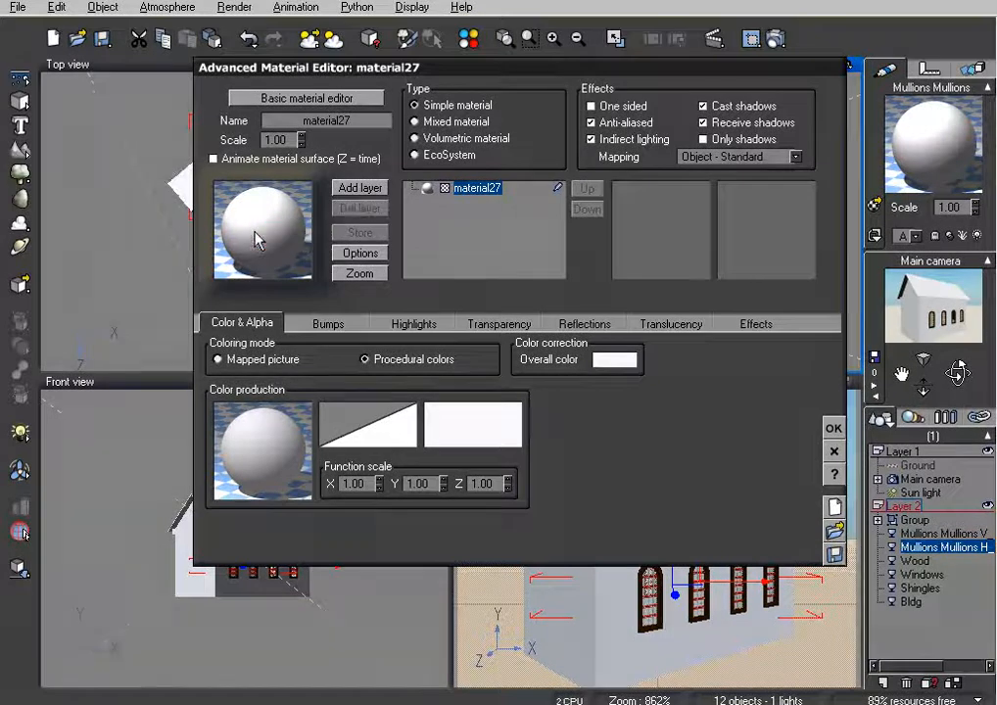
{"action": "left_click", "coordinate": [217, 359]}
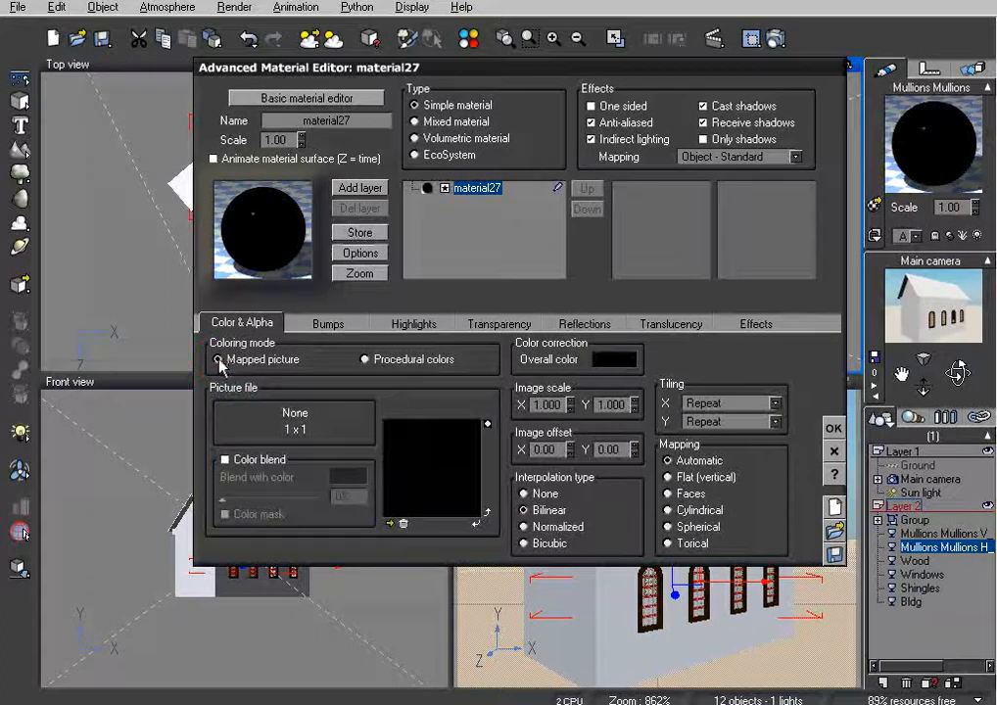
{"action": "left_click", "coordinate": [797, 157]}
{"action": "left_click", "coordinate": [739, 272]}
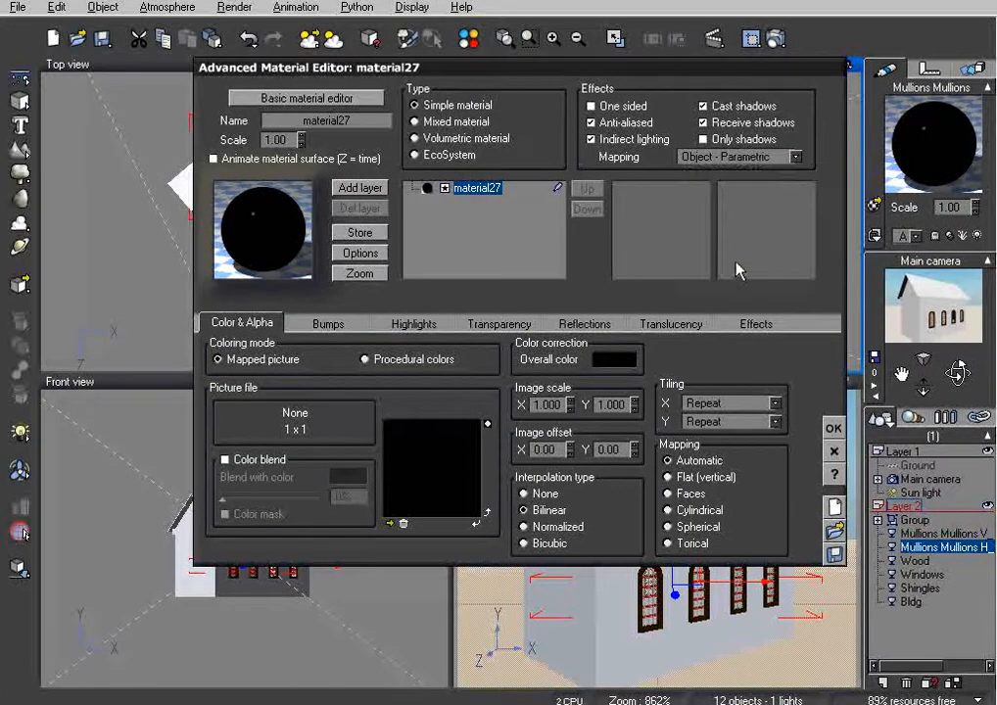
{"action": "left_click", "coordinate": [390, 523]}
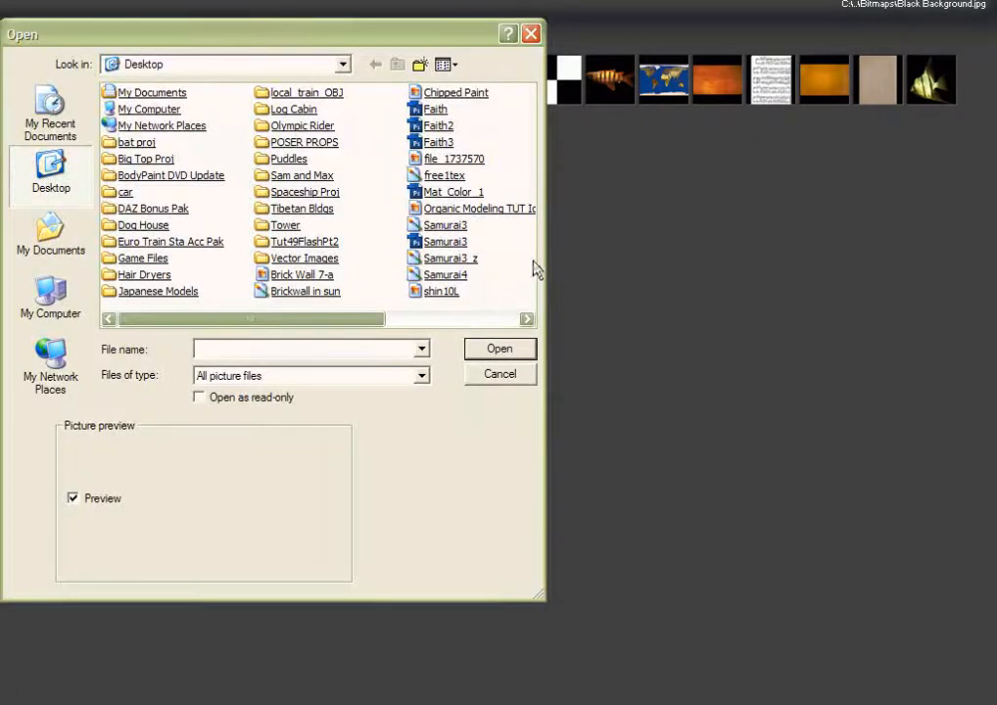
{"action": "scroll", "coordinate": [506, 277], "scroll_direction": "down", "scroll_amount": 1}
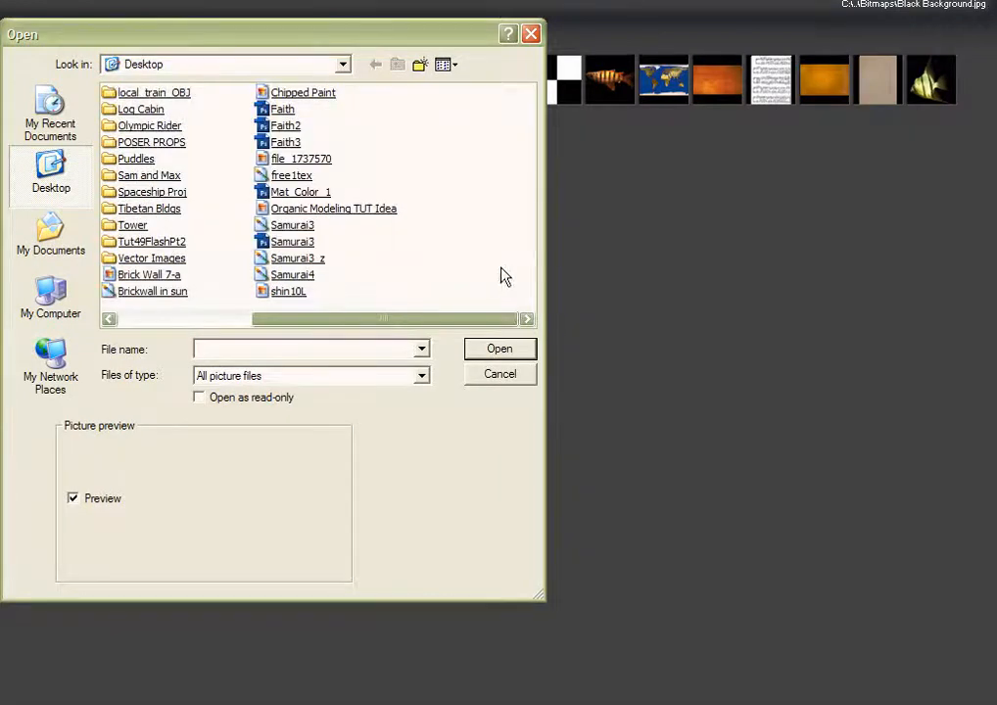
{"action": "left_click", "coordinate": [303, 94]}
{"action": "left_click", "coordinate": [500, 349]}
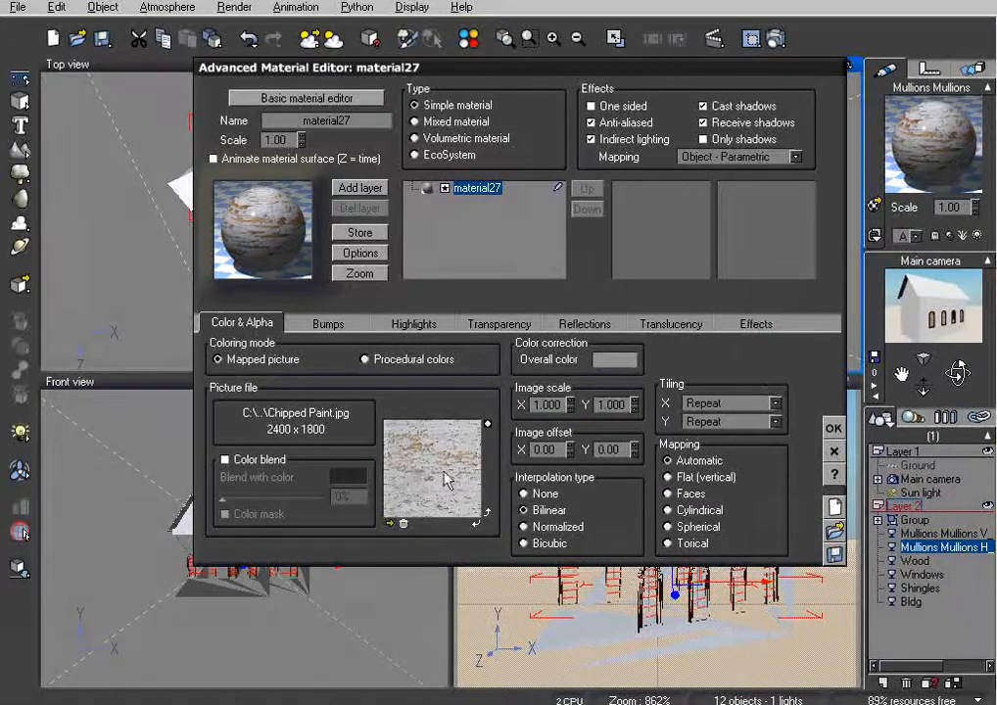
{"action": "left_click", "coordinate": [834, 429]}
{"action": "left_click", "coordinate": [915, 561]}
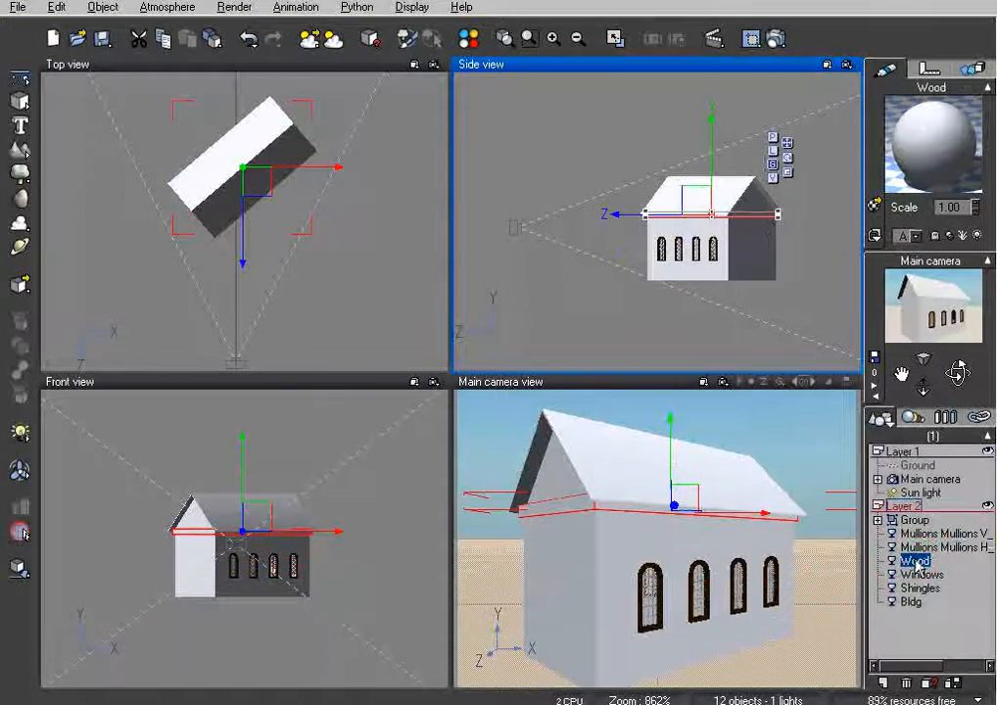
{"action": "double_click", "coordinate": [936, 159]}
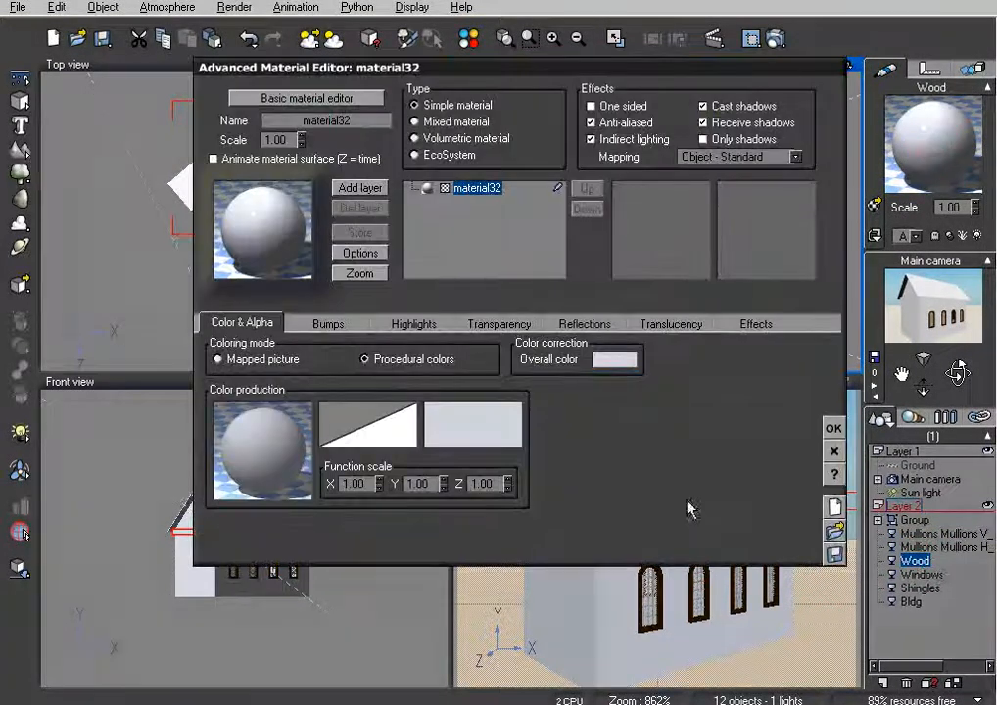
{"action": "left_click_drag", "start_coordinate": [704, 73], "coordinate": [521, 0]}
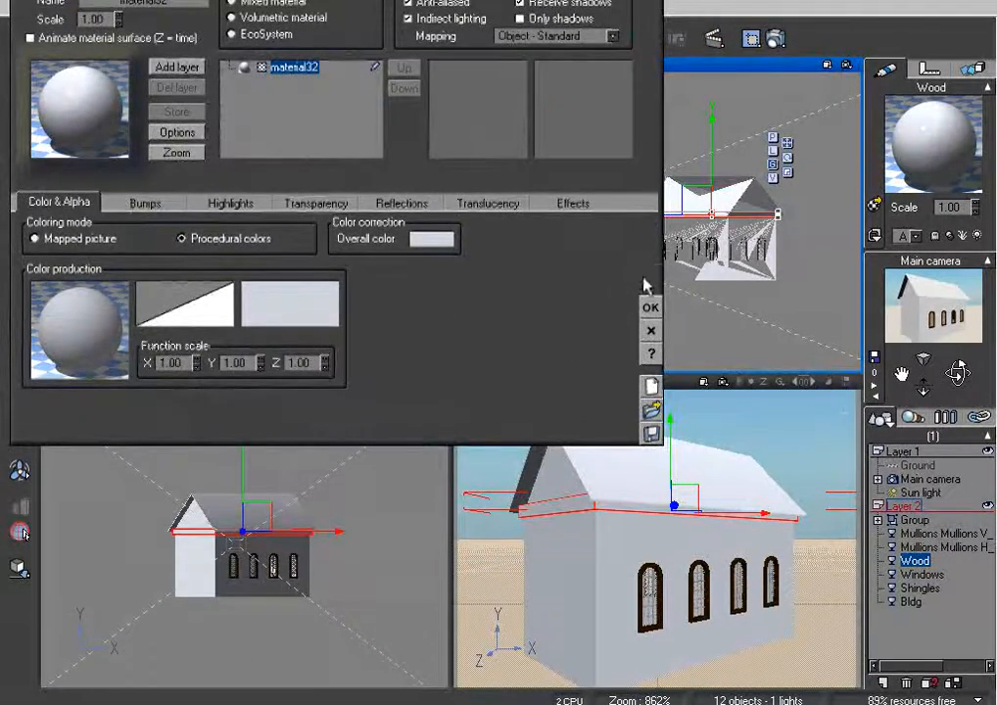
{"action": "left_click", "coordinate": [651, 330]}
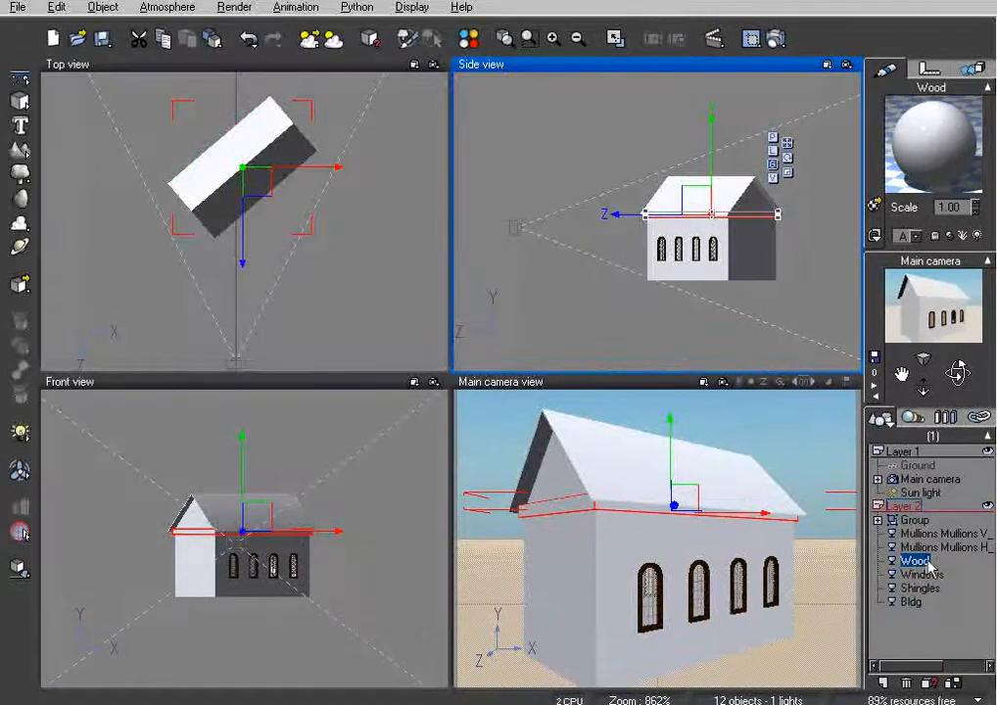
Copy the horizontal mullions' chipped paint material onto the Wood object.
{"action": "left_click", "coordinate": [958, 548]}
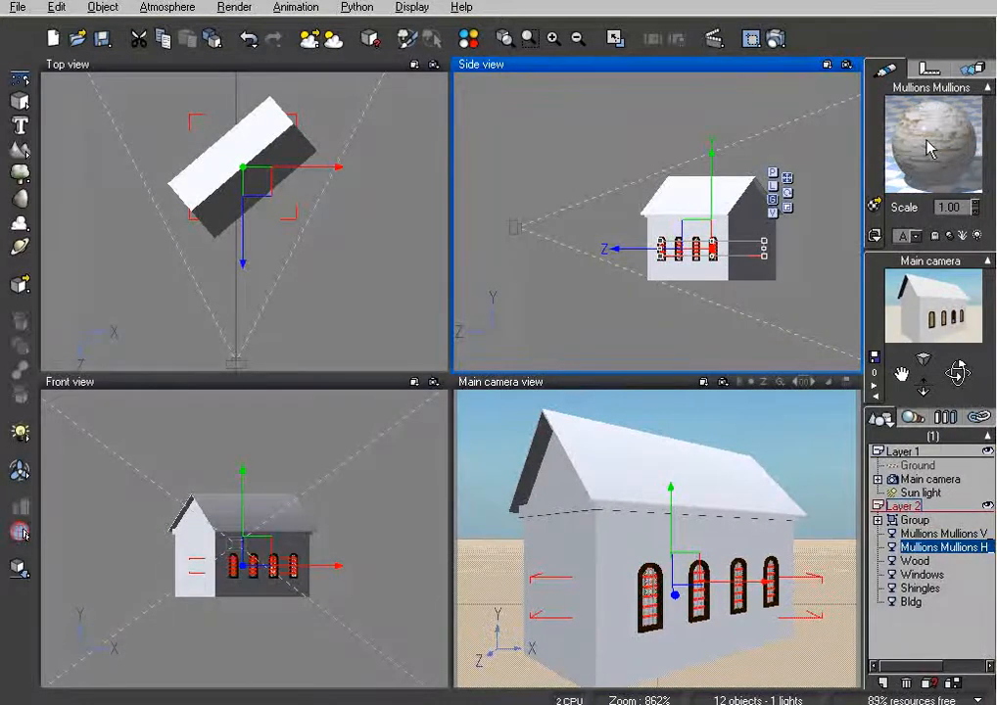
{"action": "left_click_drag", "start_coordinate": [926, 140], "coordinate": [913, 566]}
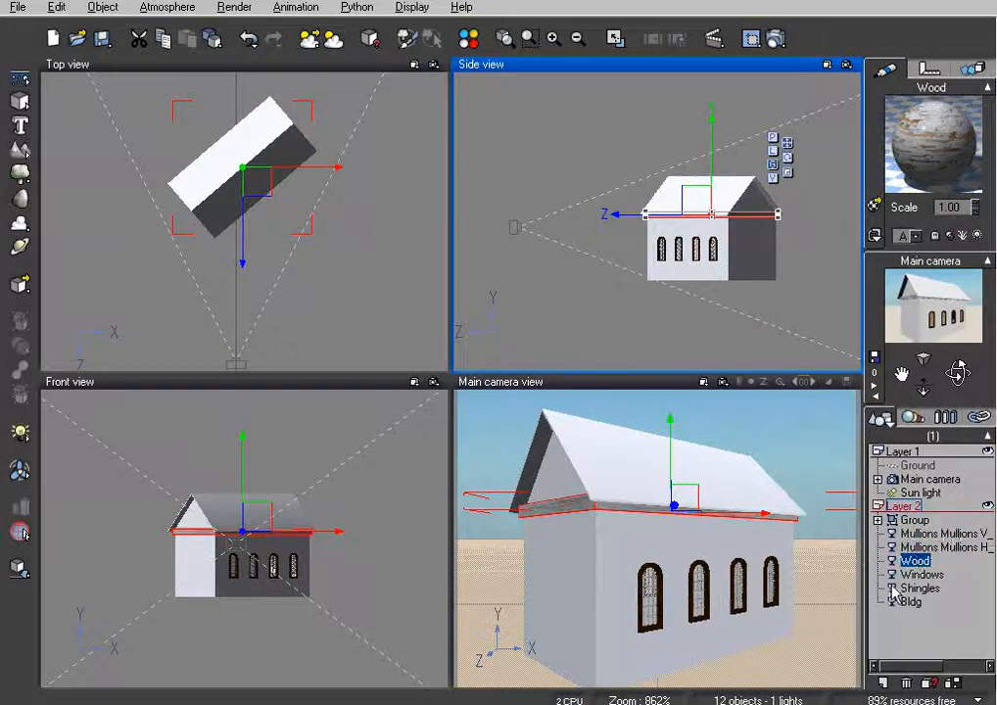
{"action": "left_click", "coordinate": [921, 545]}
{"action": "left_click", "coordinate": [921, 565]}
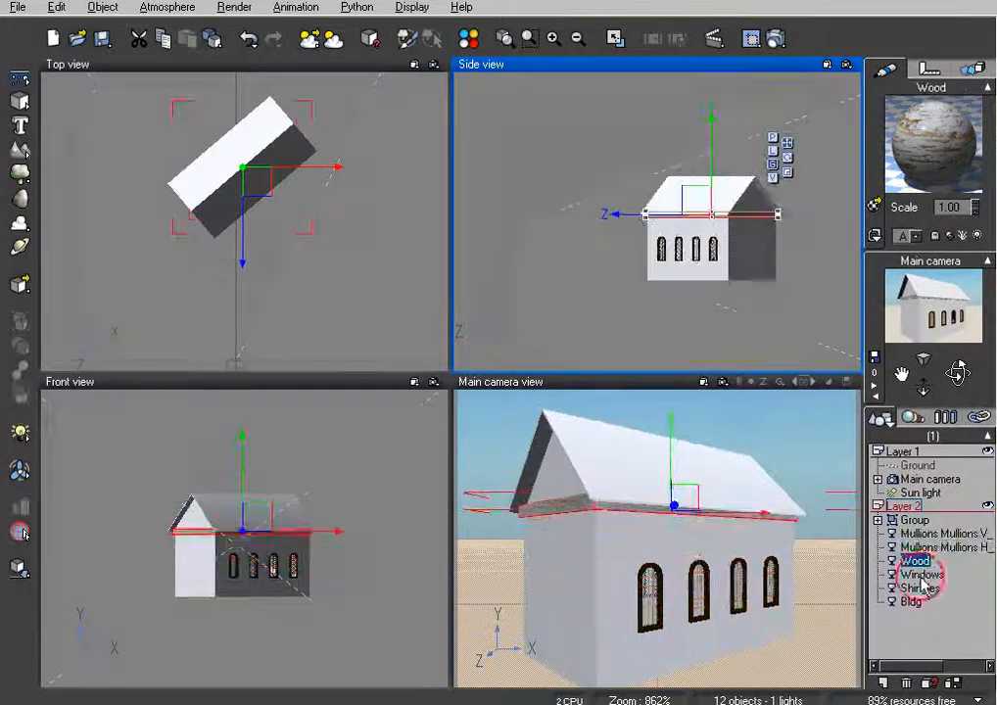
Give the Windows object's material Object - Parametric mapping and the mapped picture Brickwall in sun.bmp from the Desktop, and accept it.
{"action": "left_click", "coordinate": [921, 575]}
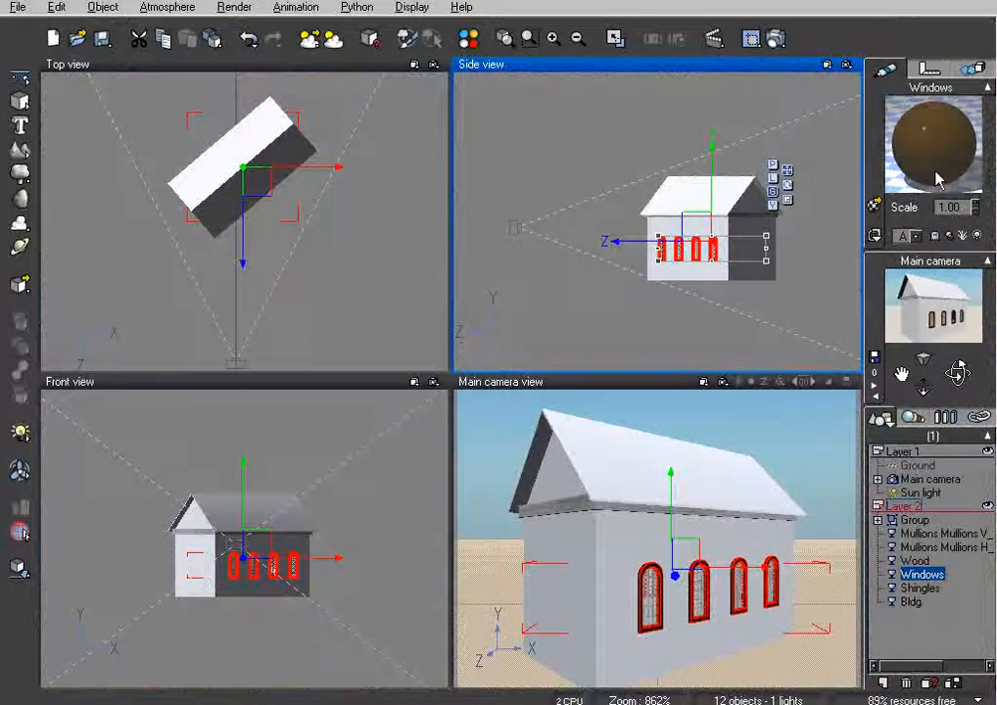
{"action": "double_click", "coordinate": [939, 179]}
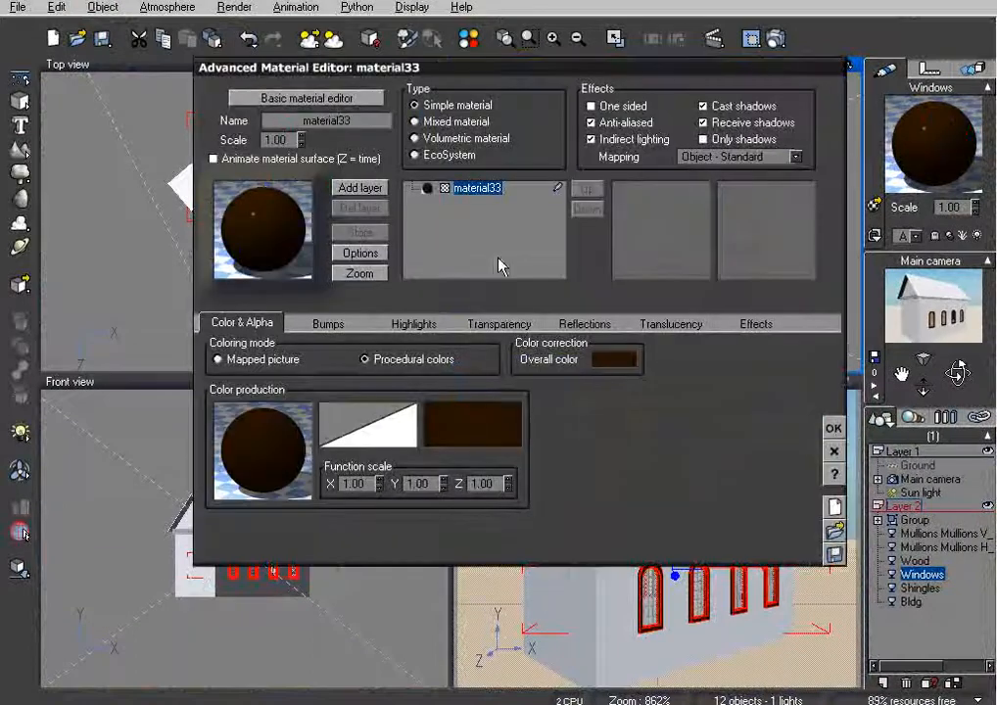
{"action": "left_click", "coordinate": [754, 157]}
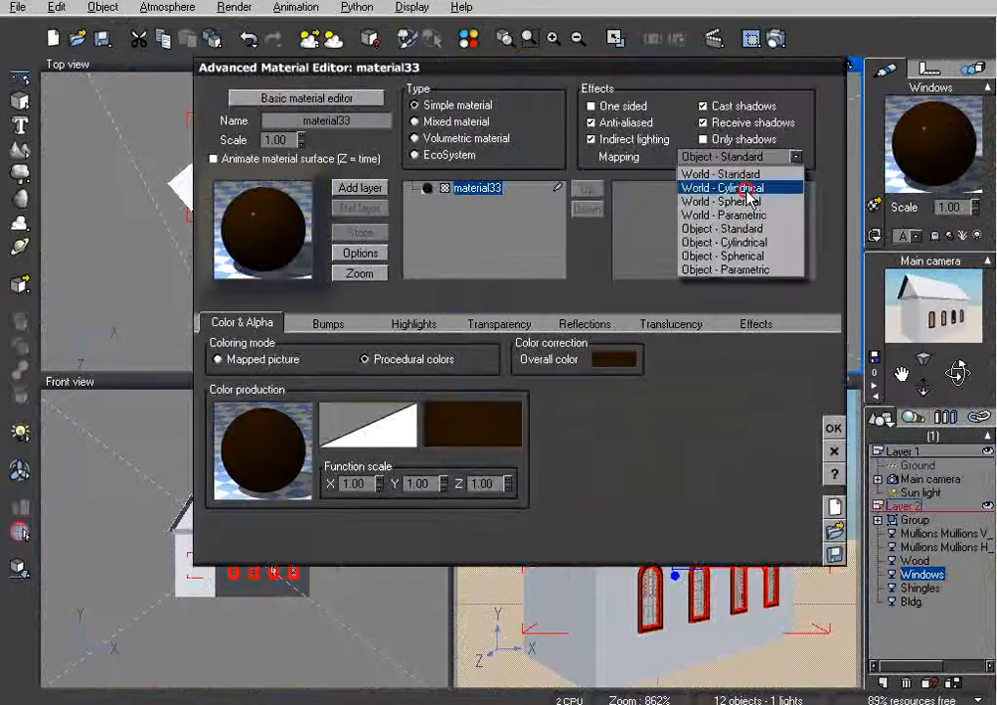
{"action": "left_click", "coordinate": [749, 271]}
{"action": "left_click", "coordinate": [222, 359]}
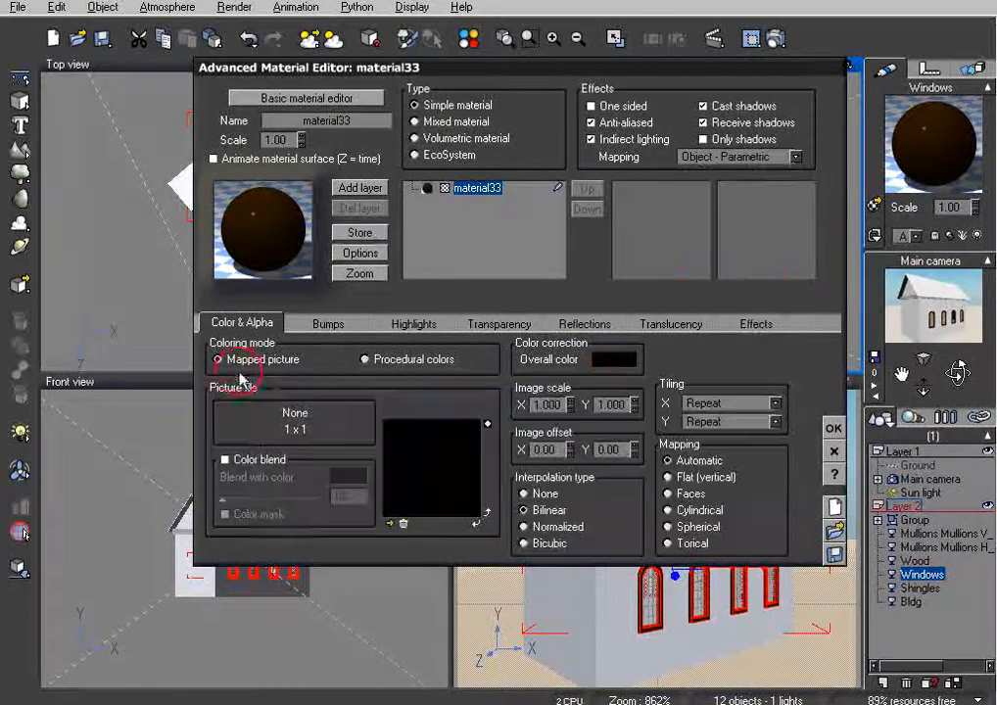
{"action": "left_click", "coordinate": [390, 524]}
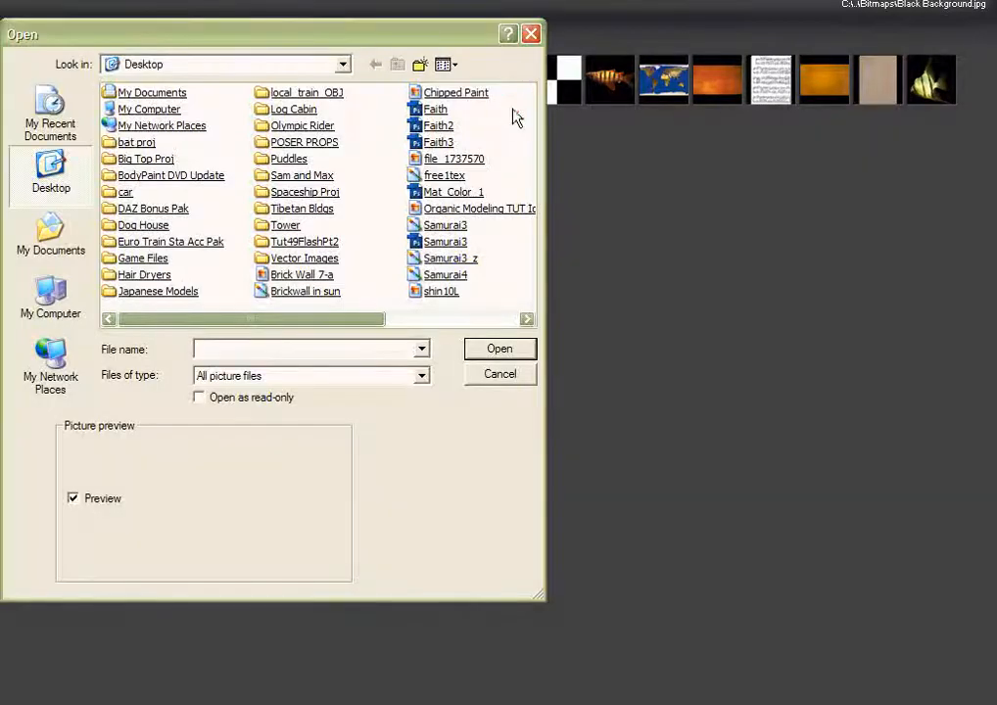
{"action": "double_click", "coordinate": [298, 291]}
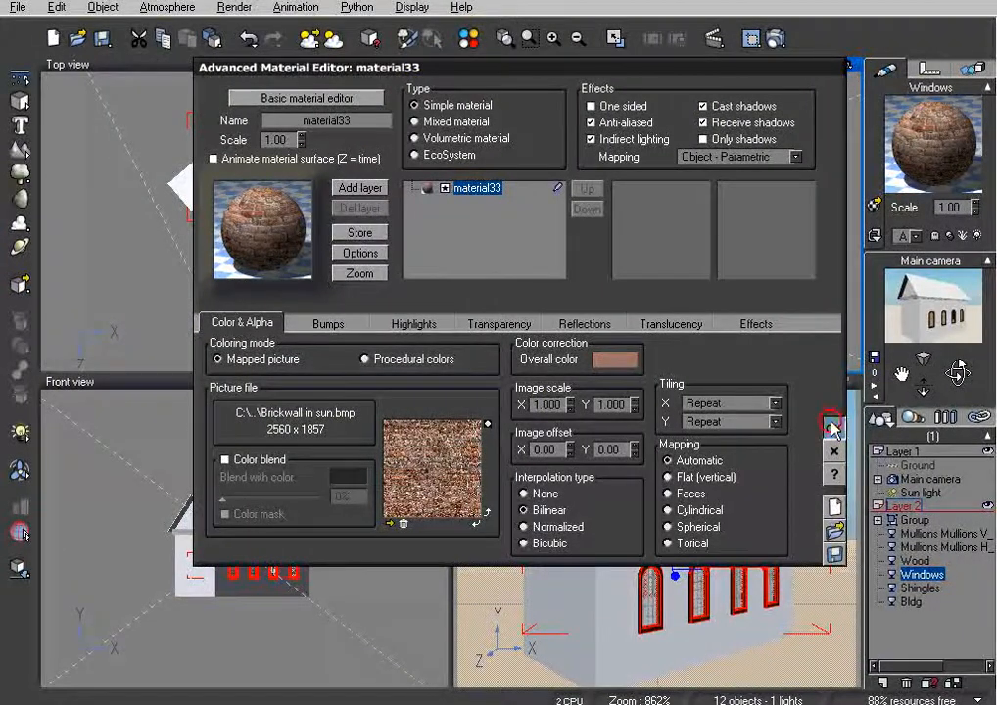
{"action": "left_click", "coordinate": [833, 428]}
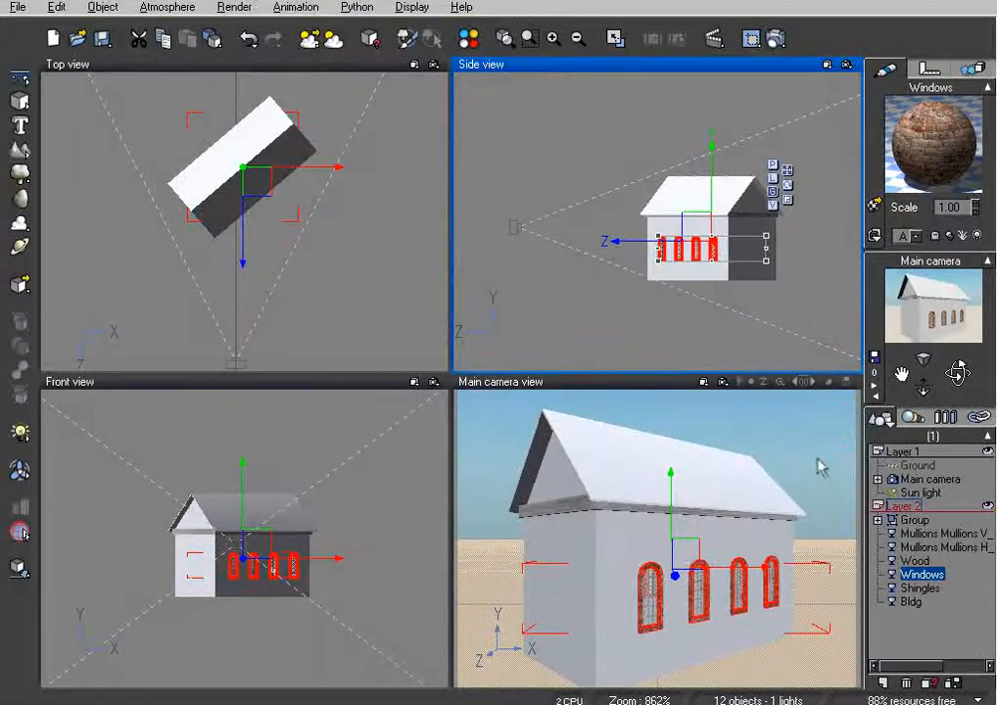
Set the Shingles material's mapping to Object - Parametric, color it with the mapped picture shin10L.jpg from the Desktop, and accept it.
{"action": "left_click", "coordinate": [921, 587]}
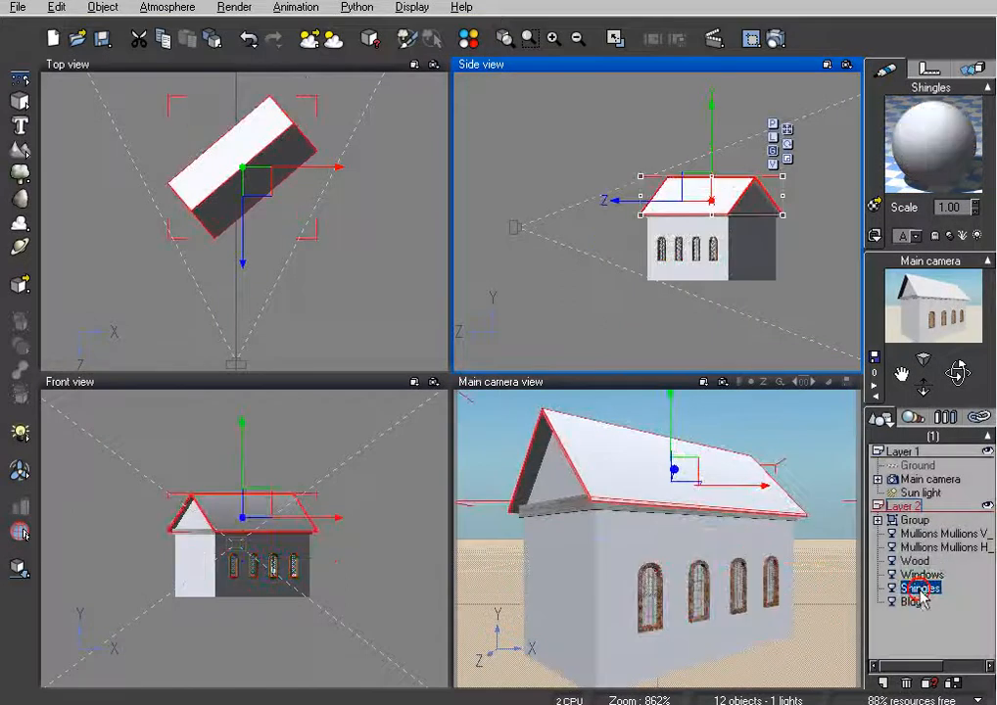
{"action": "double_click", "coordinate": [915, 153]}
{"action": "left_click", "coordinate": [797, 157]}
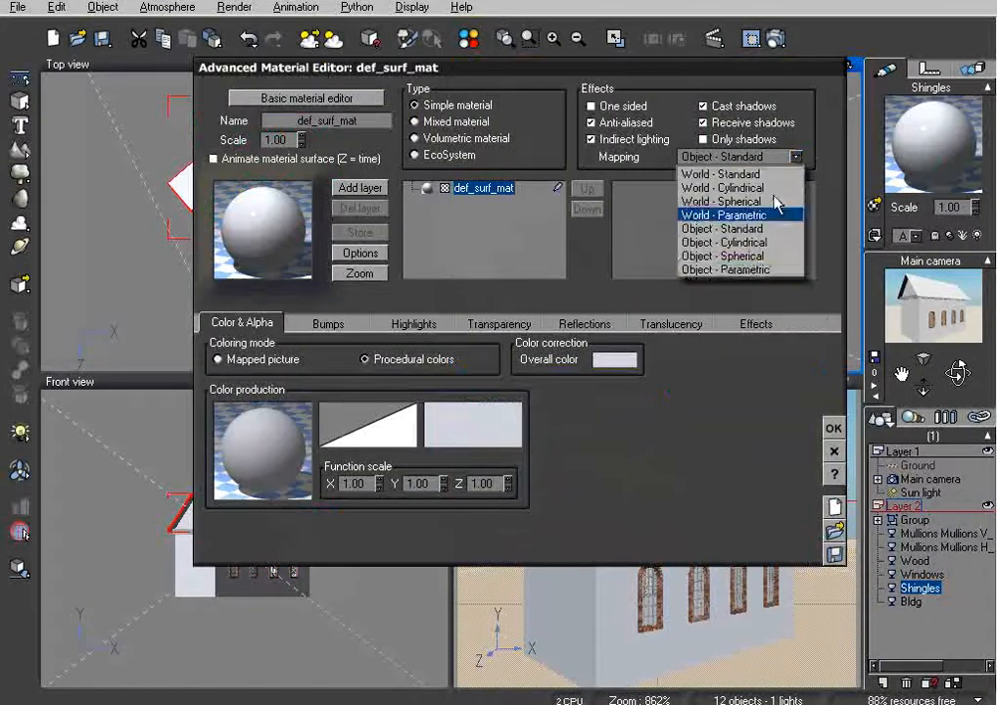
{"action": "left_click", "coordinate": [749, 270]}
{"action": "left_click", "coordinate": [218, 360]}
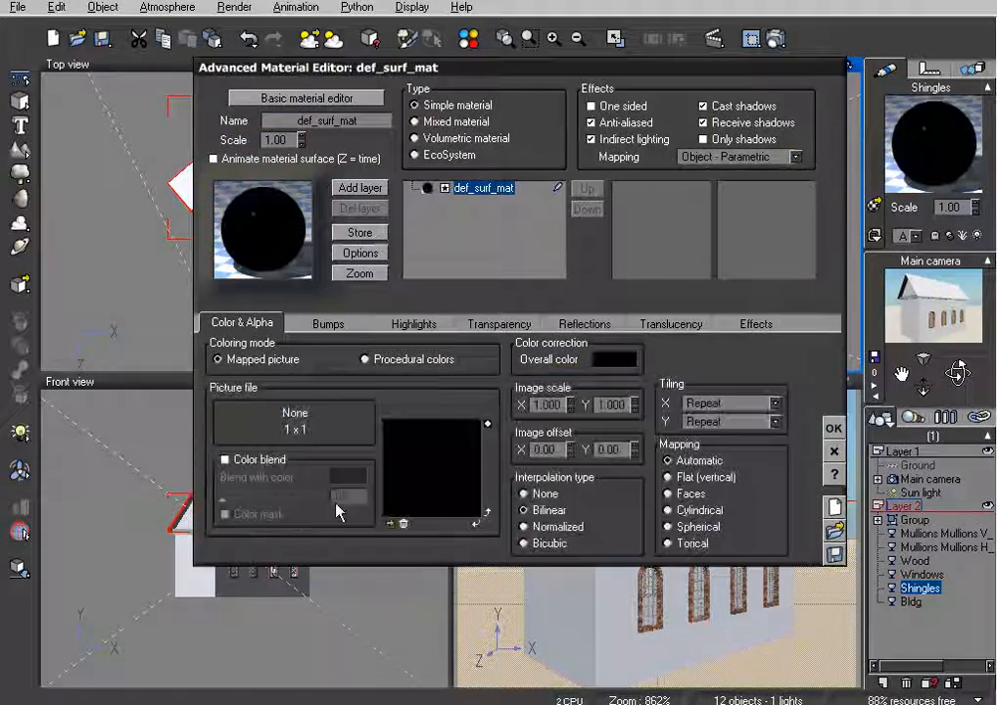
{"action": "left_click", "coordinate": [389, 525]}
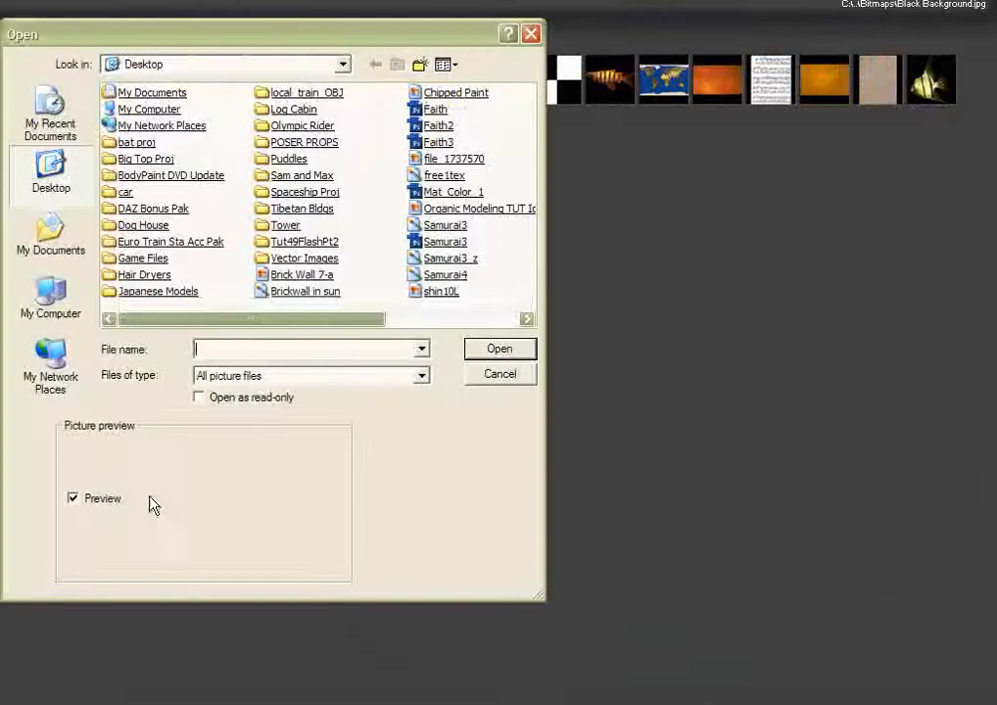
{"action": "double_click", "coordinate": [441, 291]}
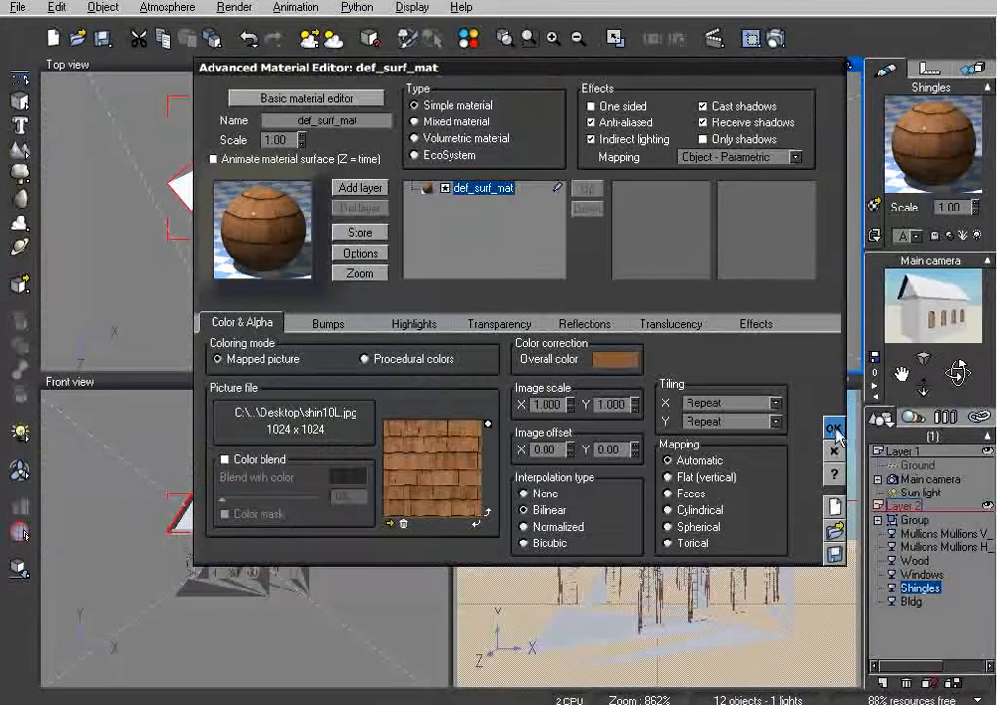
{"action": "left_click", "coordinate": [836, 433]}
Texture the Bldg object's material with the mapped picture Brick Wall 7-a.jpg from the Desktop, using Object - Parametric mapping, and accept it.
{"action": "left_click", "coordinate": [911, 602]}
{"action": "double_click", "coordinate": [926, 176]}
{"action": "left_click", "coordinate": [797, 157]}
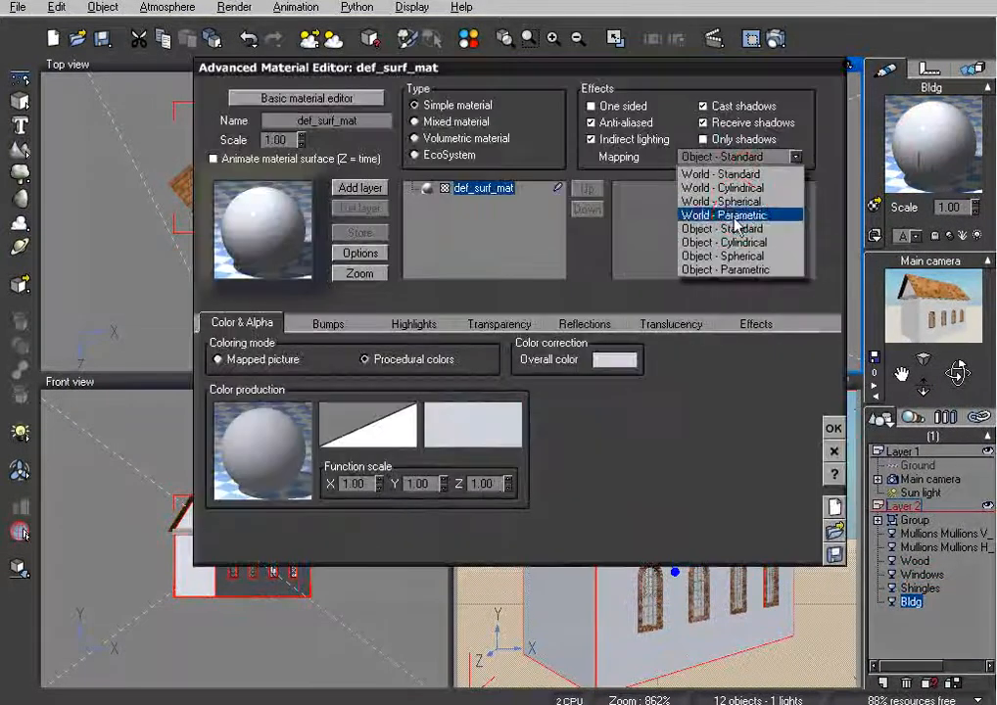
{"action": "left_click", "coordinate": [732, 269]}
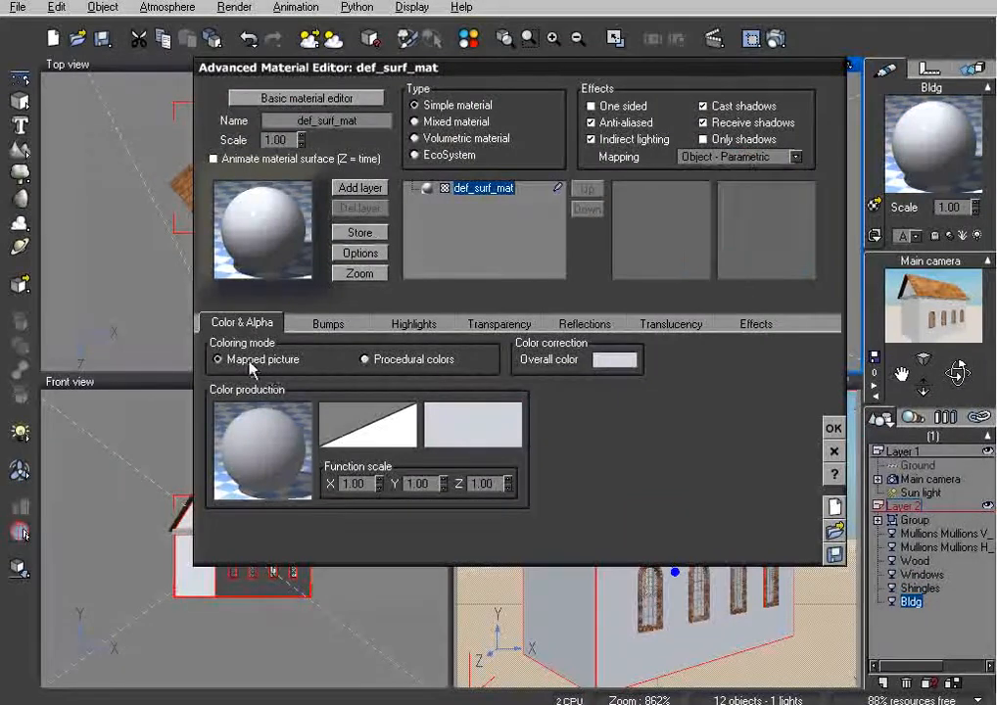
{"action": "left_click", "coordinate": [294, 360]}
{"action": "left_click", "coordinate": [390, 526]}
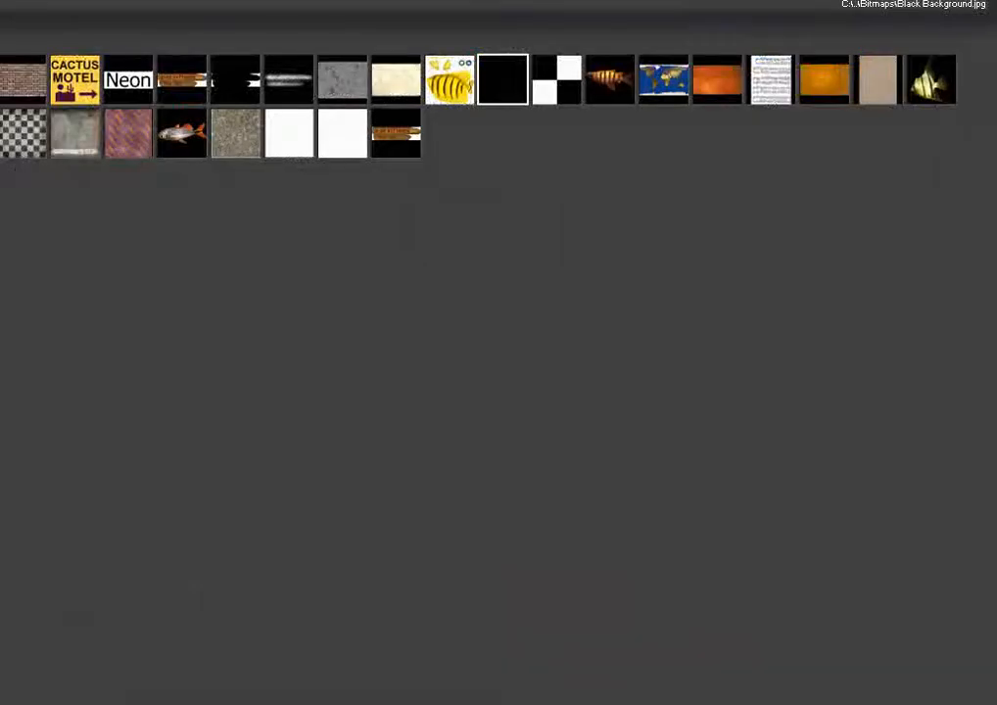
{"action": "left_click", "coordinate": [65, 459]}
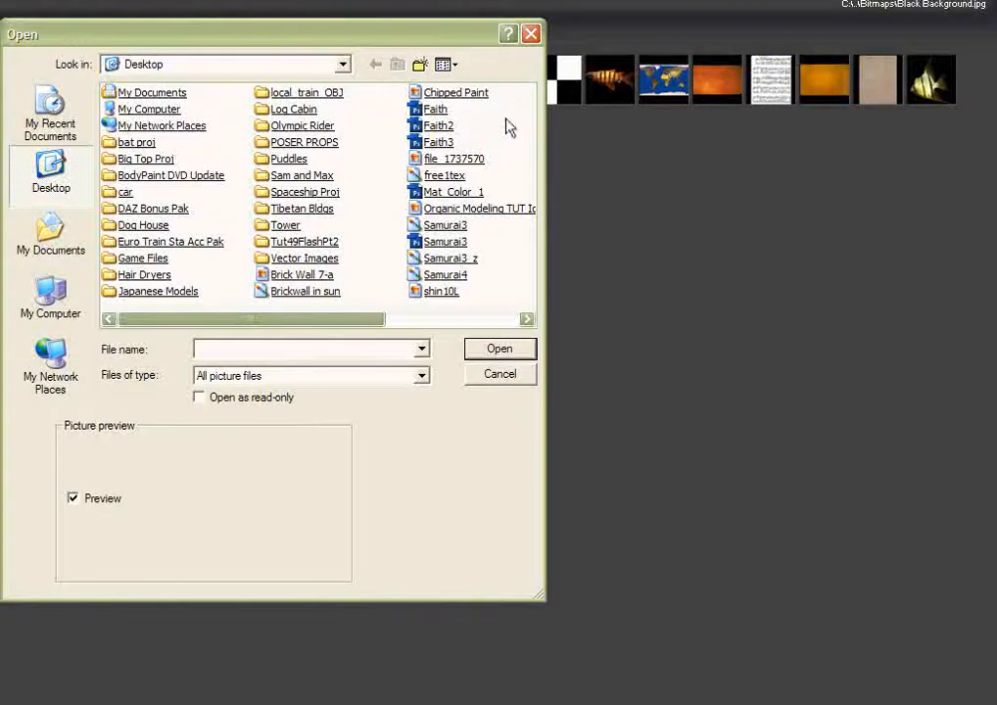
{"action": "scroll", "coordinate": [506, 128], "scroll_direction": "down", "scroll_amount": 1}
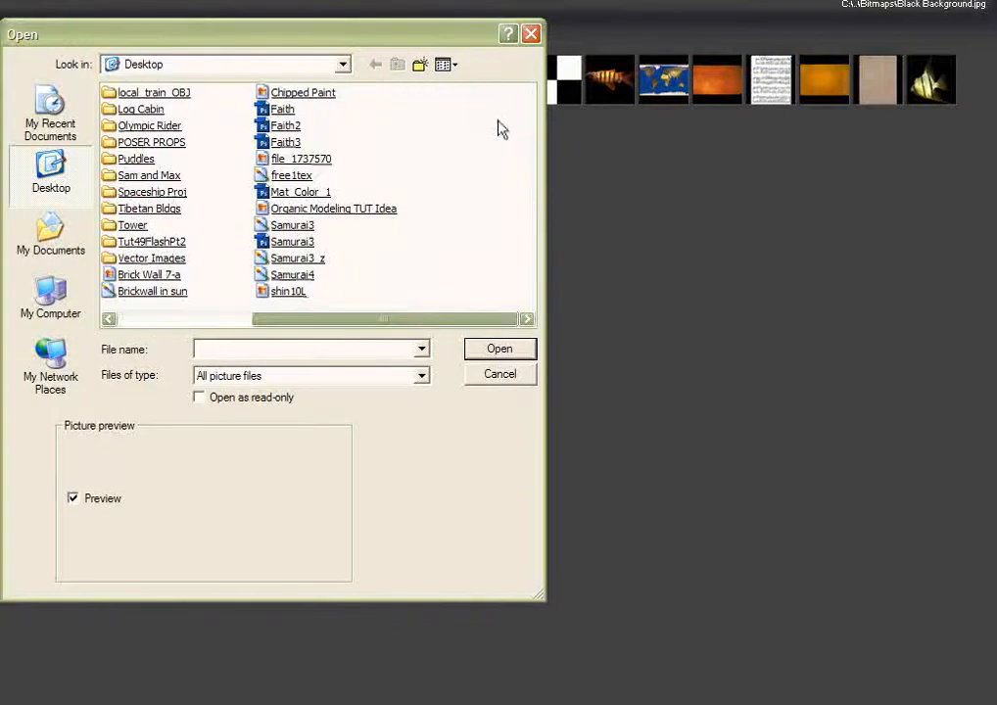
{"action": "left_click", "coordinate": [146, 275]}
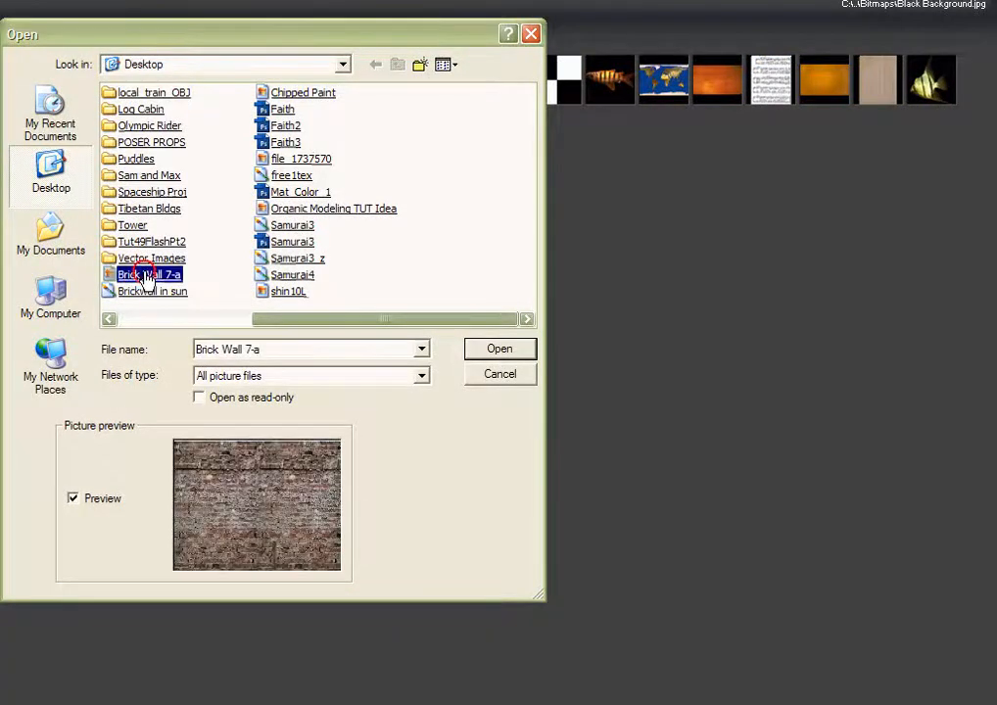
{"action": "double_click", "coordinate": [147, 276]}
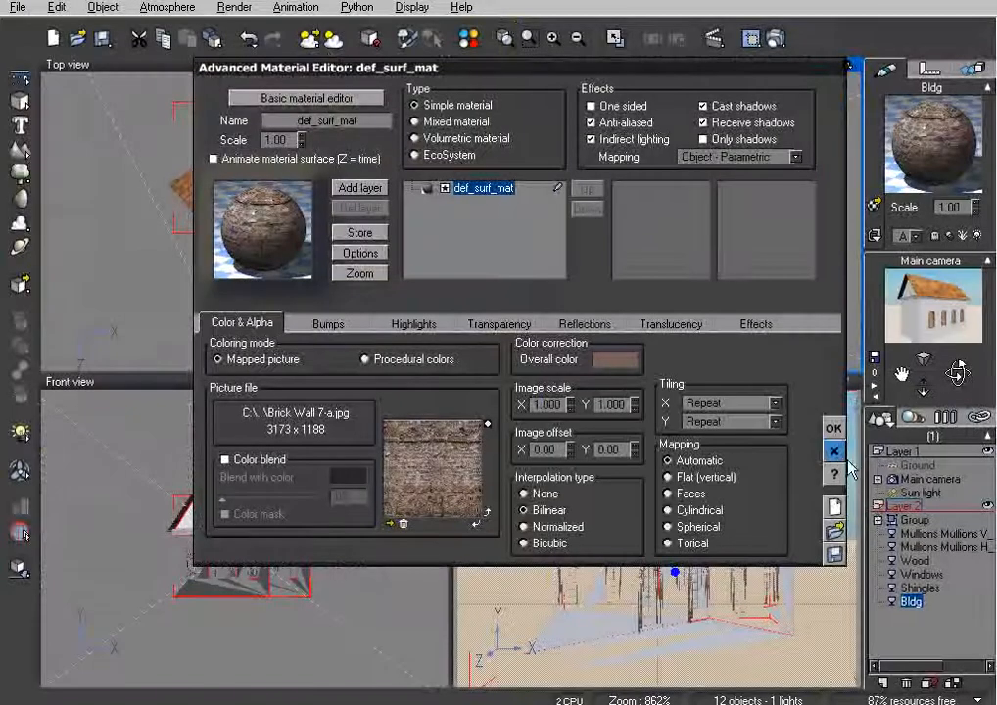
{"action": "left_click", "coordinate": [834, 428]}
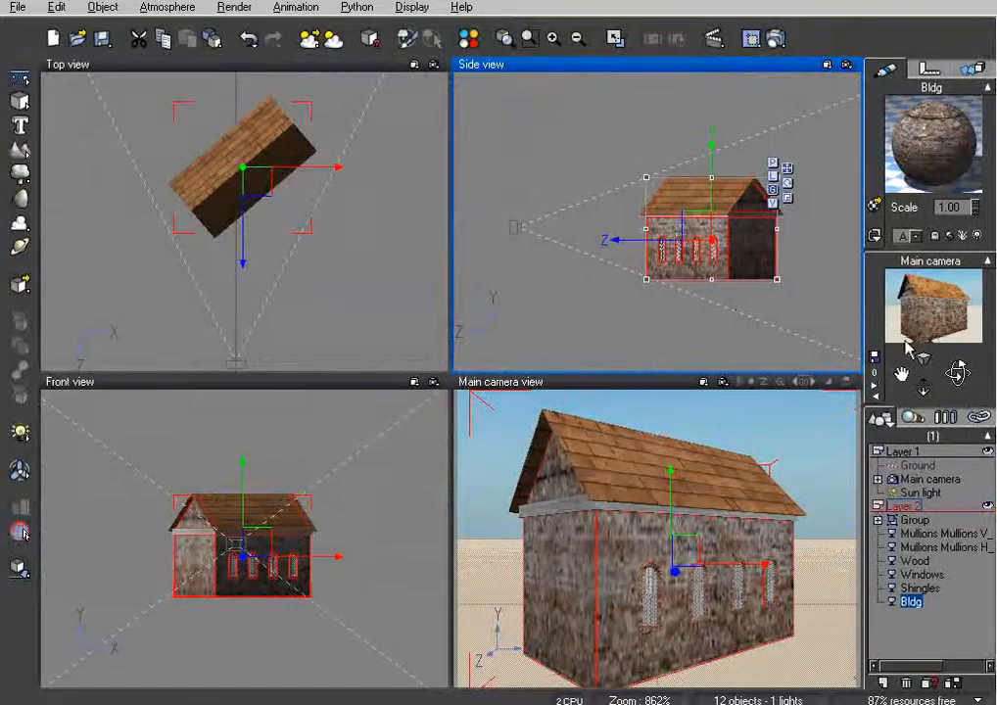
Render the textured building in the main camera view, and adjust the render options to render it in a separate, larger display.
{"action": "left_click", "coordinate": [776, 39]}
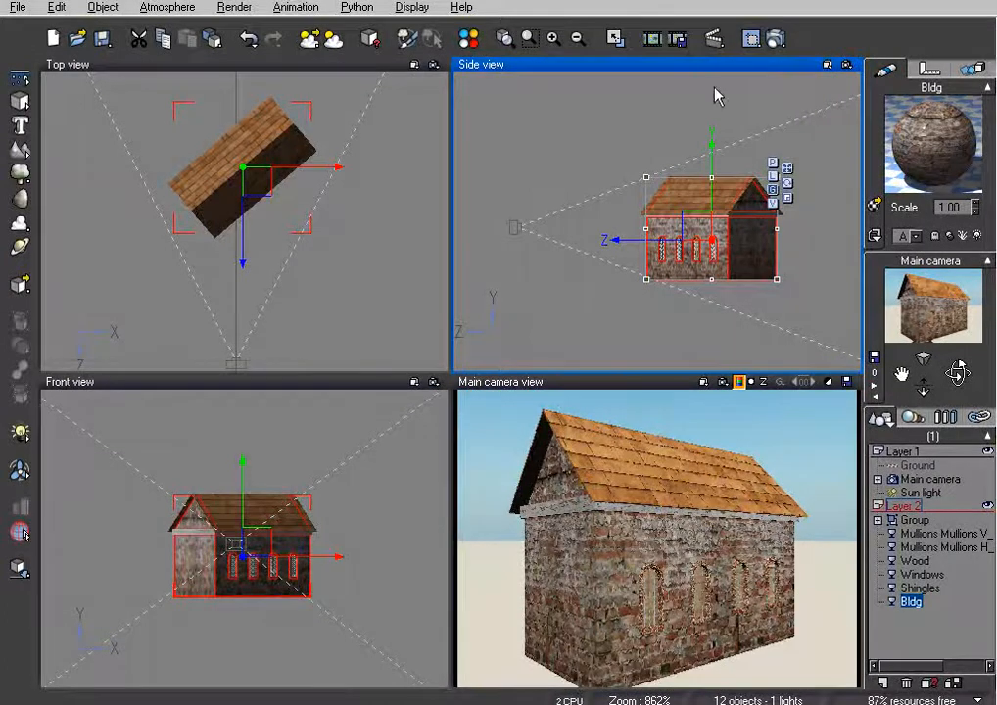
{"action": "left_click", "coordinate": [617, 40]}
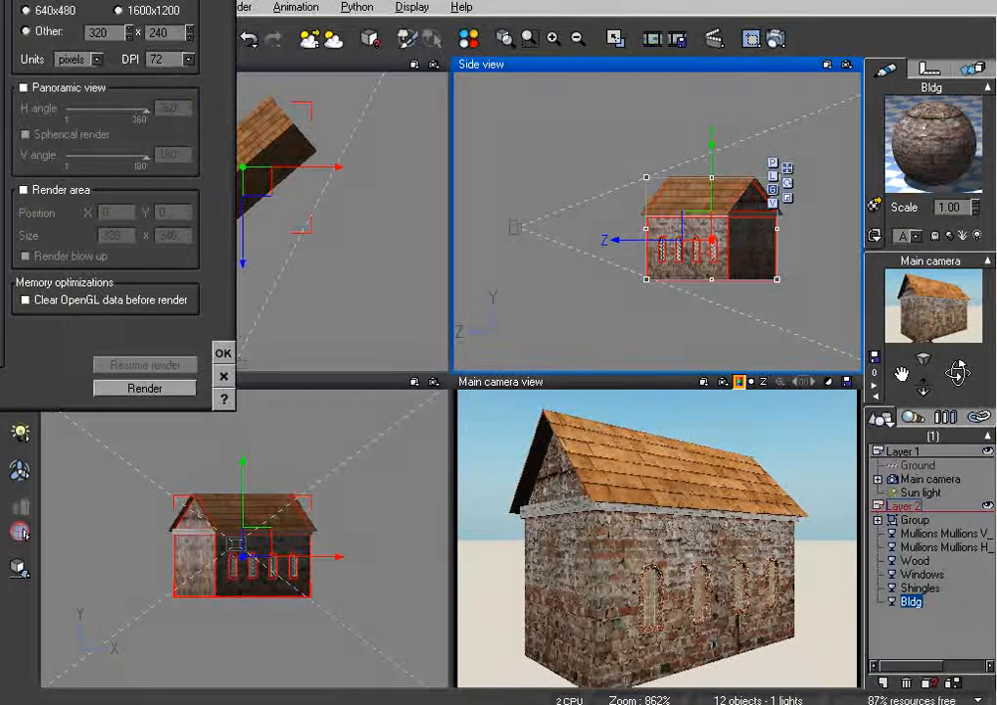
{"action": "left_click", "coordinate": [224, 353]}
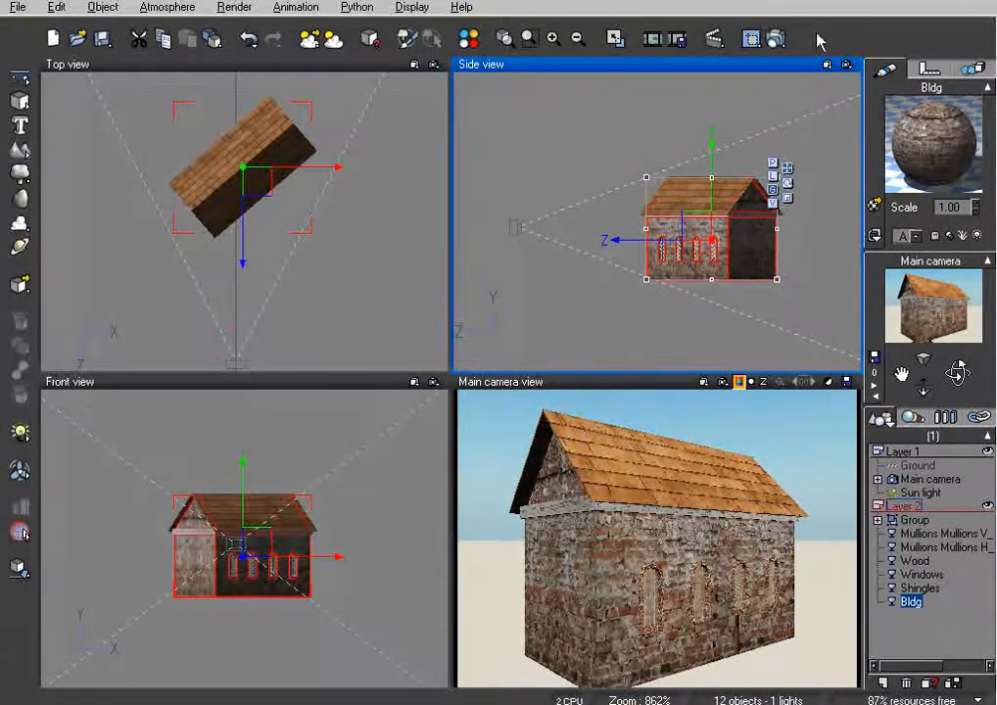
{"action": "left_click", "coordinate": [617, 39]}
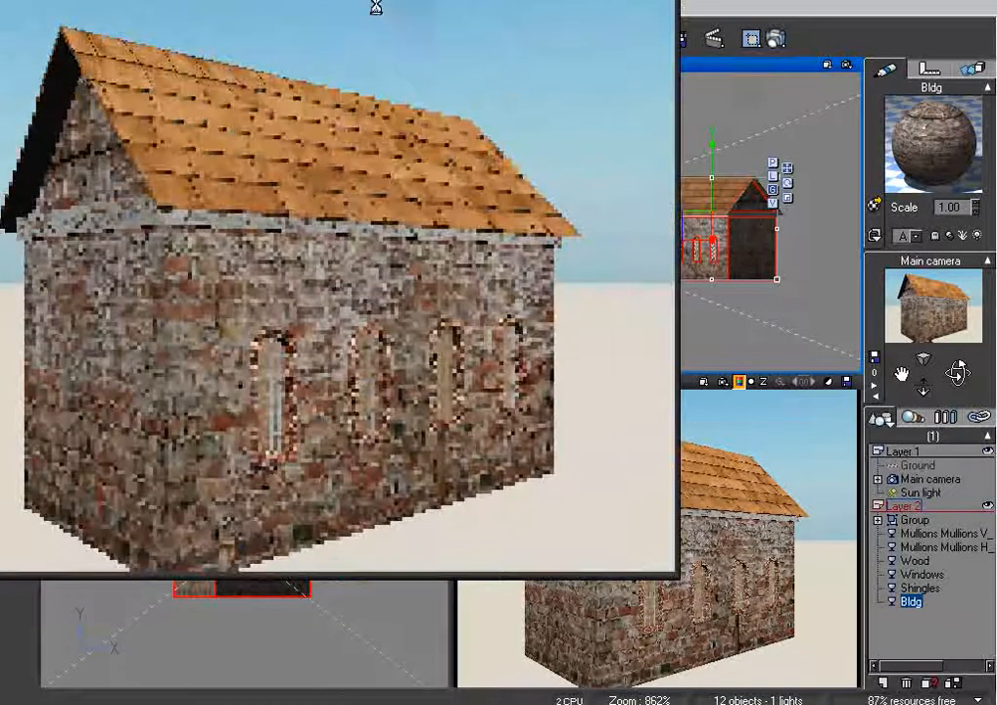
{"action": "left_click_drag", "start_coordinate": [372, 0], "coordinate": [529, 48]}
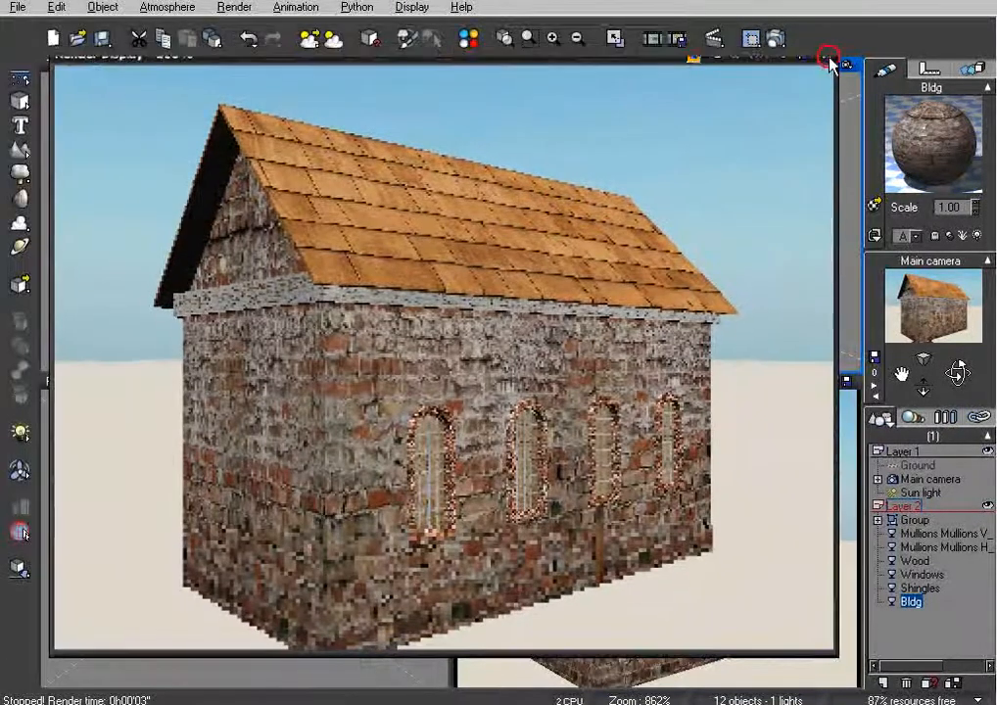
{"action": "left_click", "coordinate": [828, 59]}
Run a complete render of the building in the separate display, inspect its textures, and close it.
{"action": "left_click", "coordinate": [617, 39]}
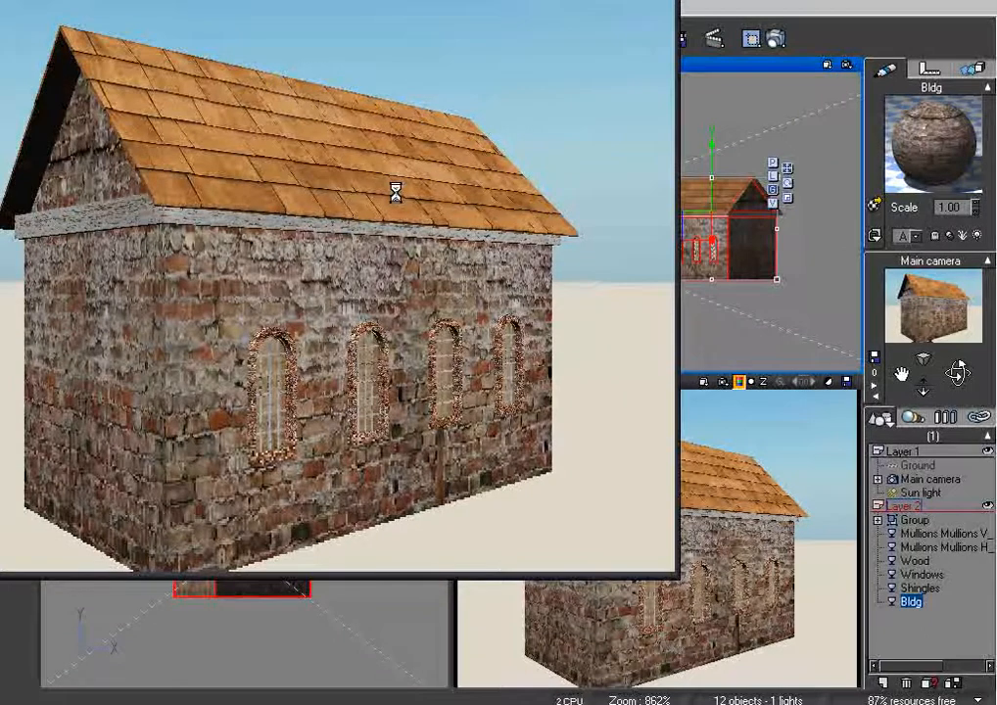
{"action": "left_click_drag", "start_coordinate": [316, 0], "coordinate": [486, 75]}
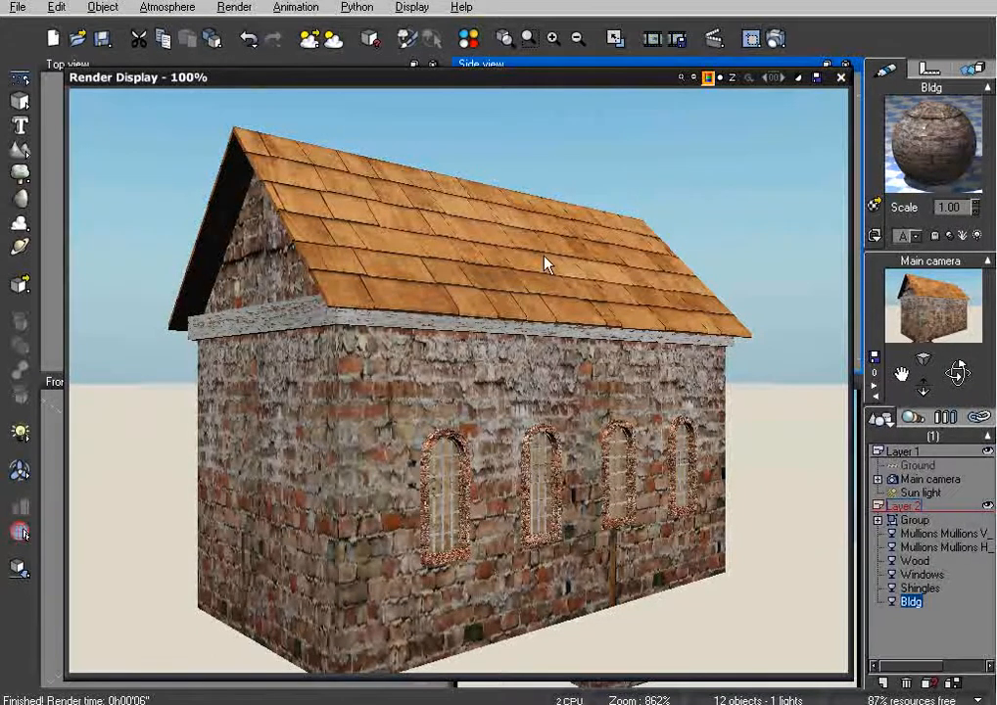
{"action": "left_click", "coordinate": [841, 77]}
Set the Shingles material's scale to 0.70 and check the roof in a full render.
{"action": "left_click", "coordinate": [916, 562]}
{"action": "left_click", "coordinate": [920, 589]}
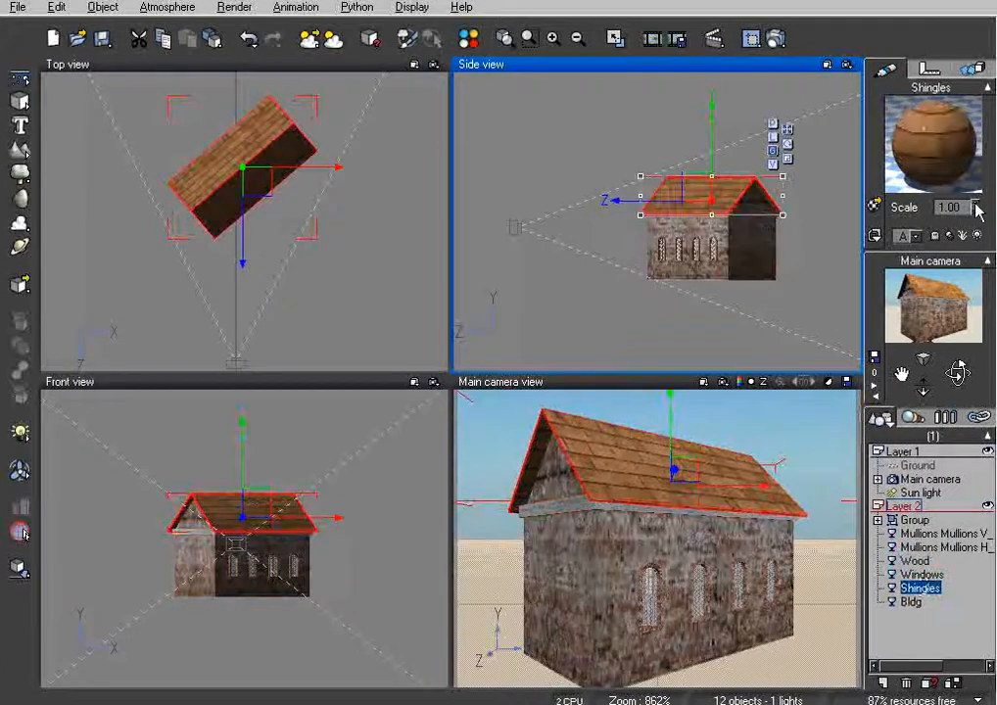
{"action": "left_click", "coordinate": [977, 212]}
{"action": "left_click", "coordinate": [977, 211]}
{"action": "left_click", "coordinate": [976, 212]}
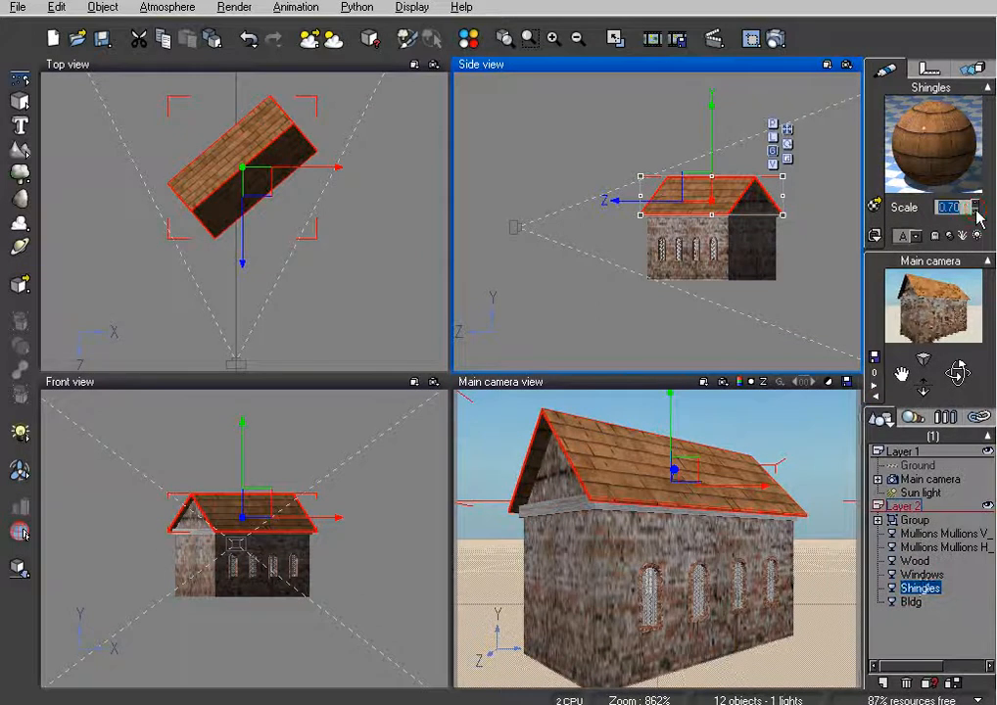
{"action": "left_click", "coordinate": [775, 38]}
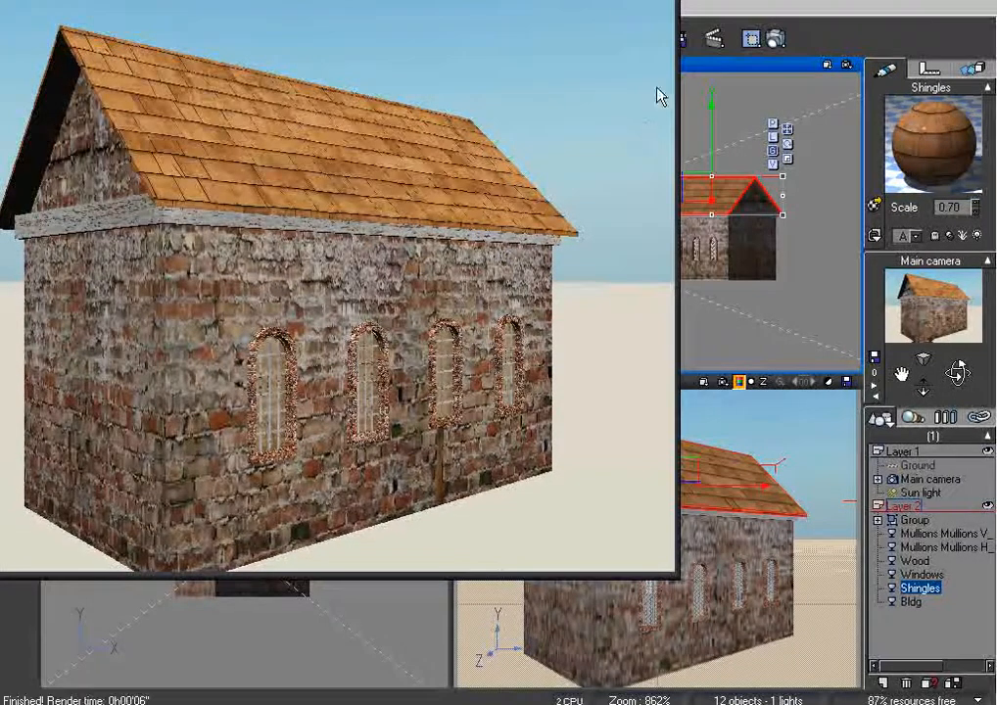
{"action": "left_click_drag", "start_coordinate": [450, 0], "coordinate": [611, 70]}
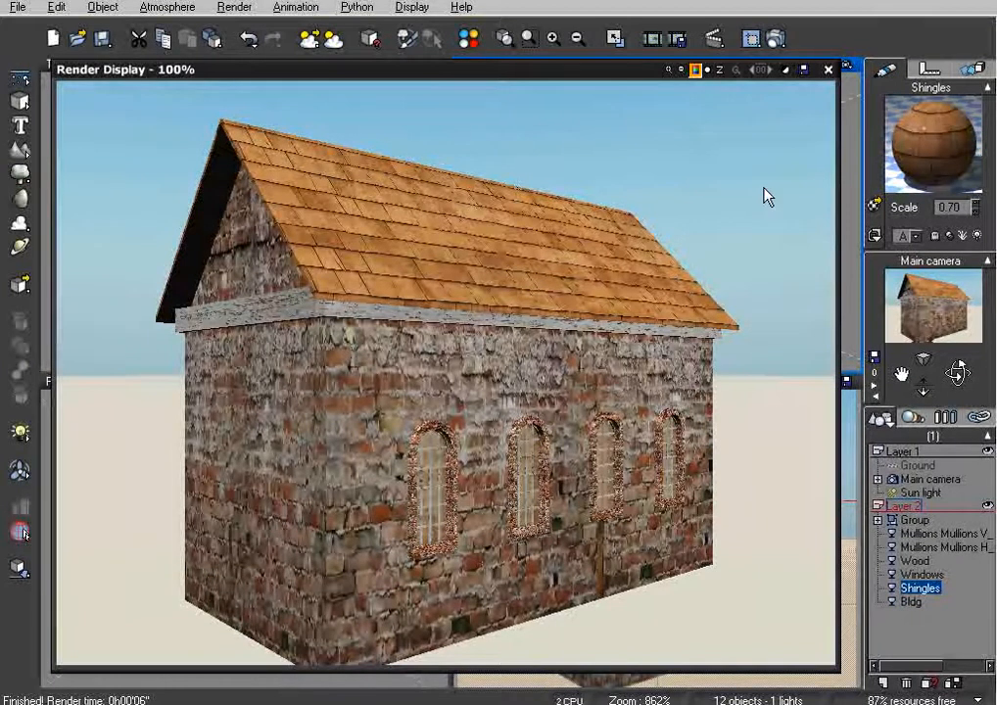
{"action": "left_click", "coordinate": [827, 70]}
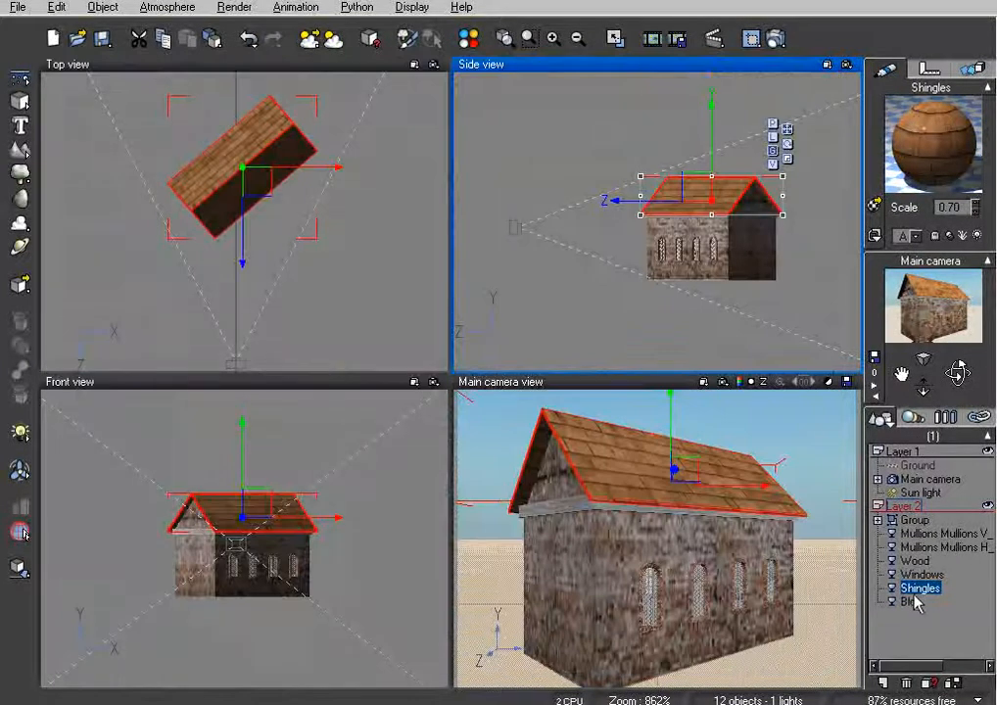
Lower the Y image scale of the Bldg material's brick picture, accept it, and check the walls in a render.
{"action": "left_click", "coordinate": [912, 602]}
{"action": "double_click", "coordinate": [945, 147]}
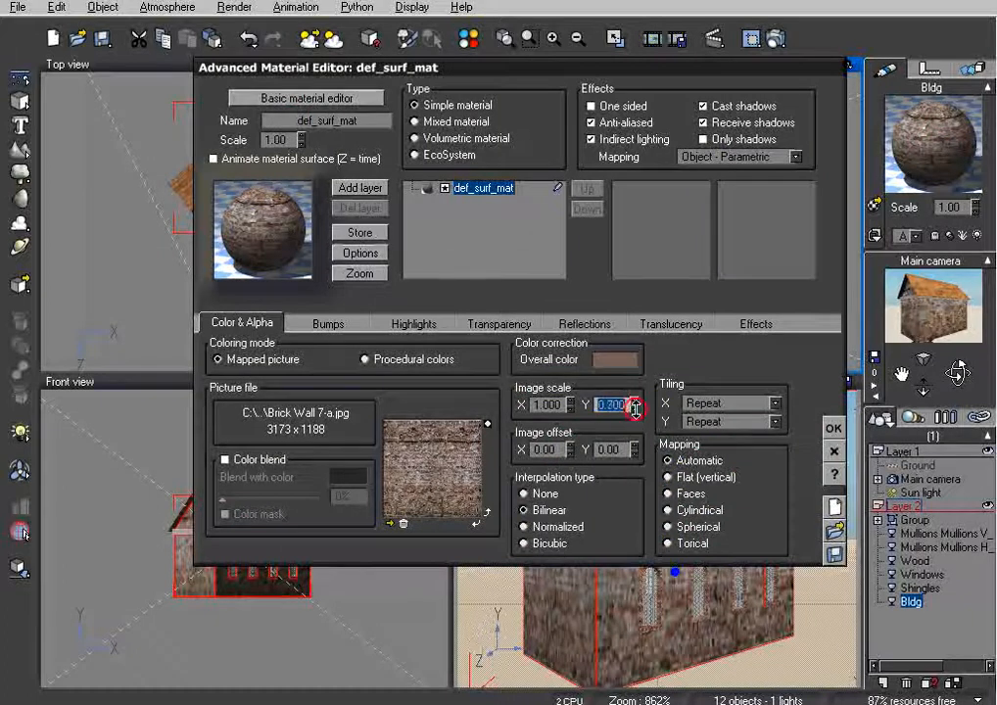
{"action": "left_click", "coordinate": [833, 428]}
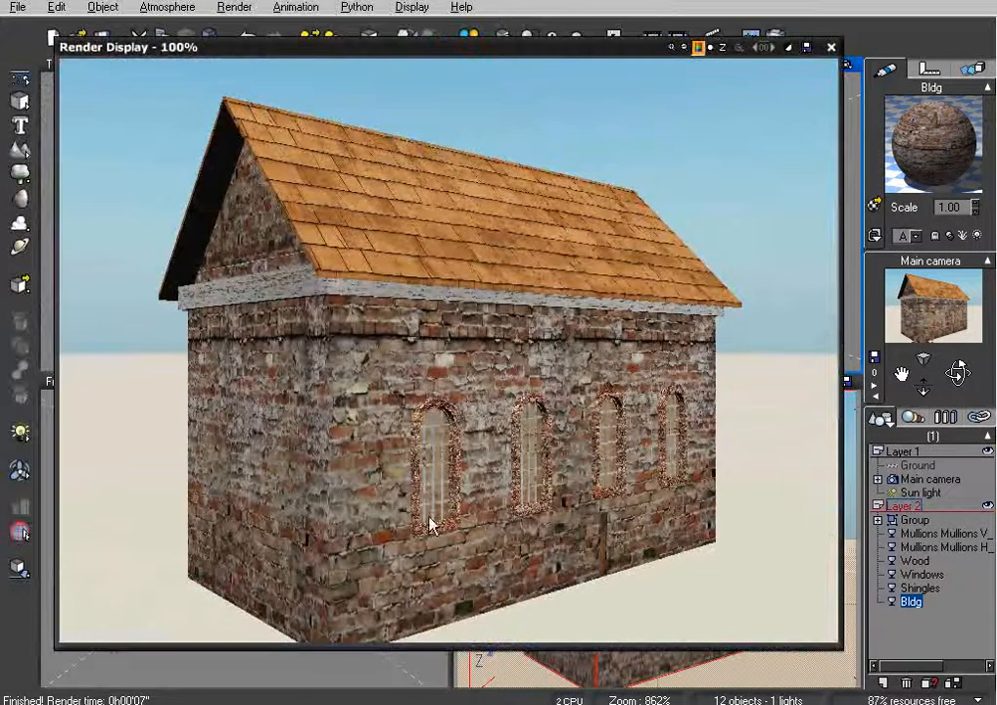
{"action": "left_click", "coordinate": [831, 47]}
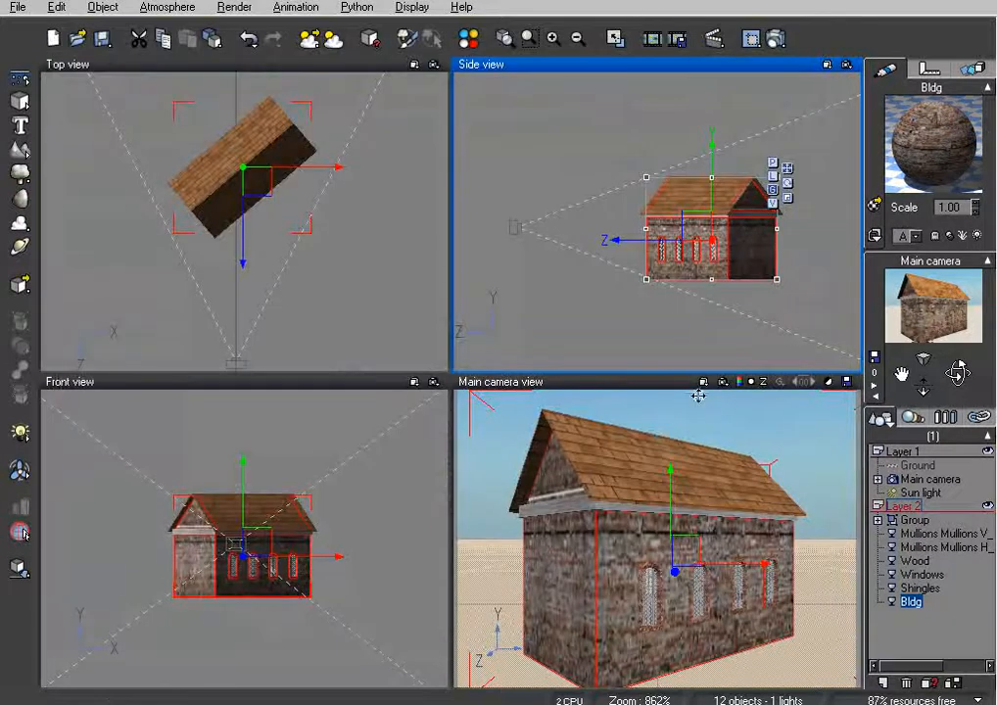
Move all Layer 2 objects together toward the camera and slightly upward, and render the windows close up.
{"action": "left_click", "coordinate": [915, 520], "text": "shift"}
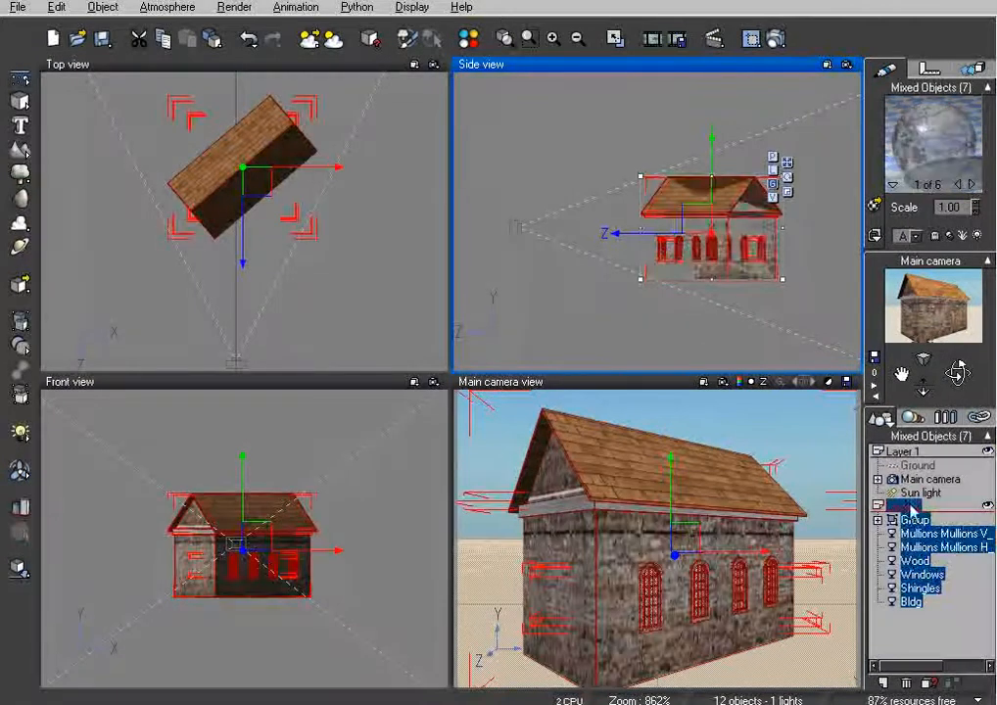
{"action": "left_click_drag", "start_coordinate": [257, 192], "coordinate": [254, 313]}
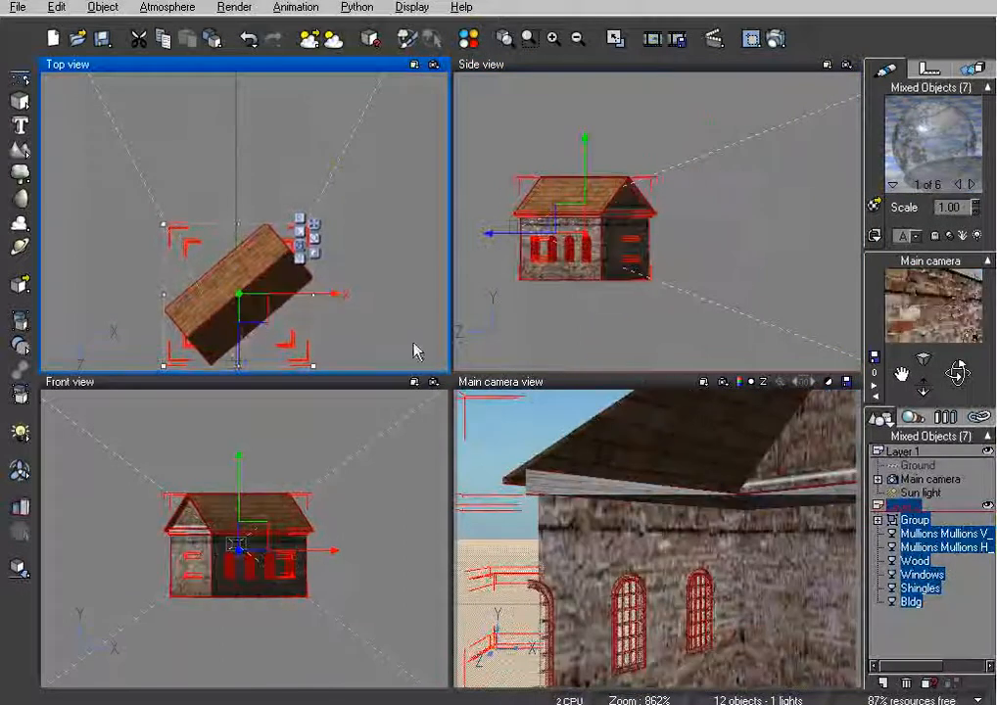
{"action": "mouse_move", "coordinate": [575, 227]}
{"action": "left_mouse_down"}
{"action": "mouse_move", "coordinate": [574, 207]}
{"action": "mouse_move", "coordinate": [586, 206]}
{"action": "left_mouse_up"}
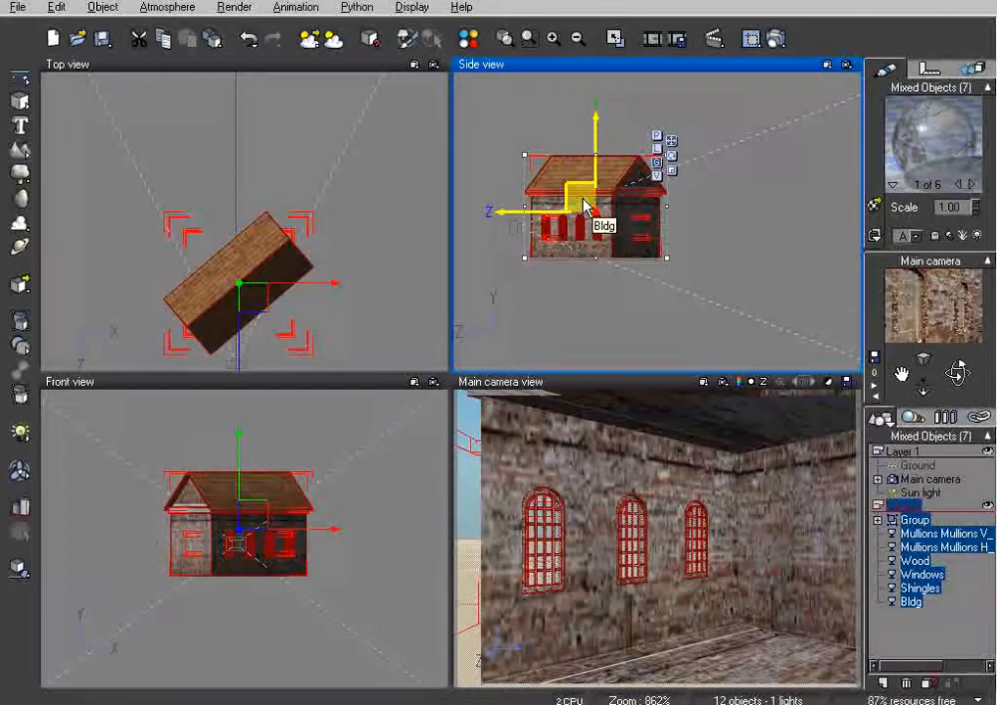
{"action": "left_click", "coordinate": [775, 38]}
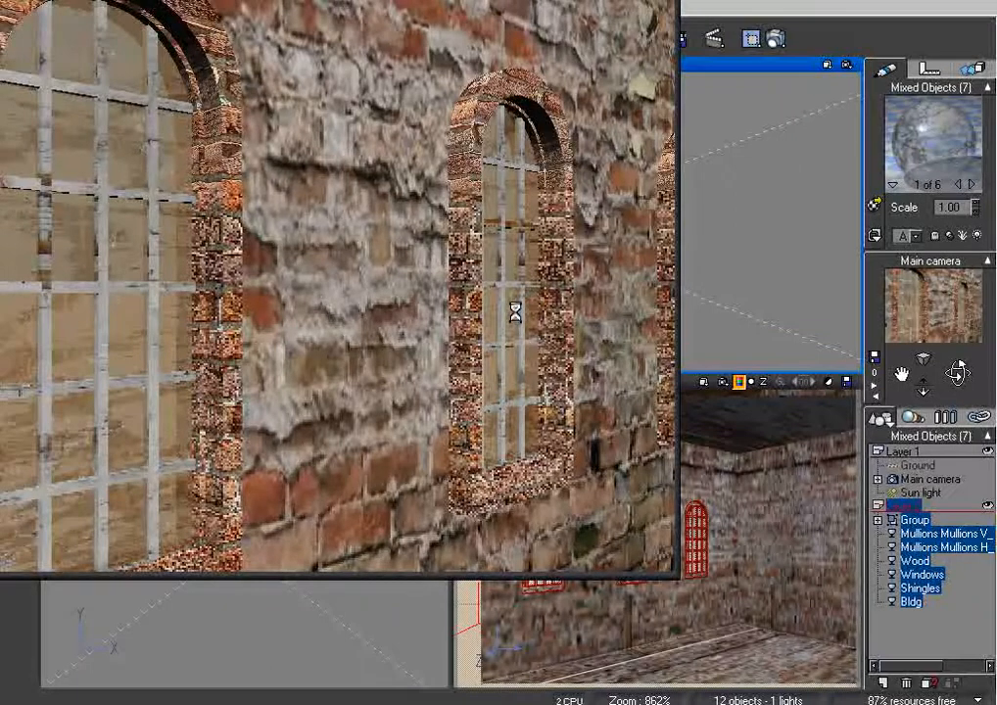
{"action": "right_click", "coordinate": [659, 16]}
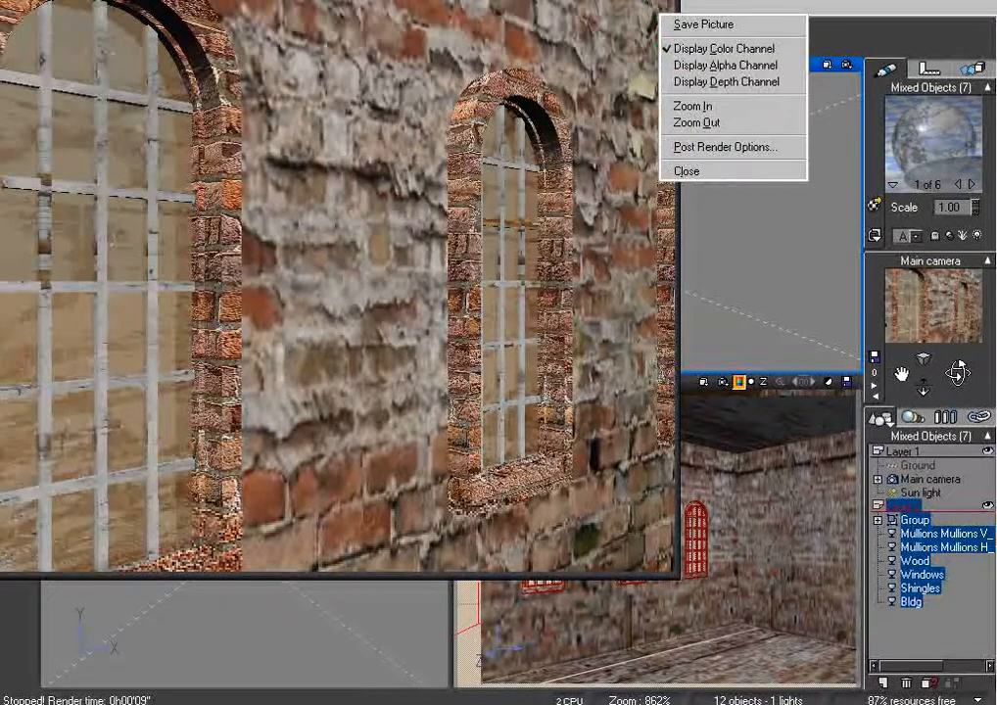
{"action": "left_click", "coordinate": [687, 170]}
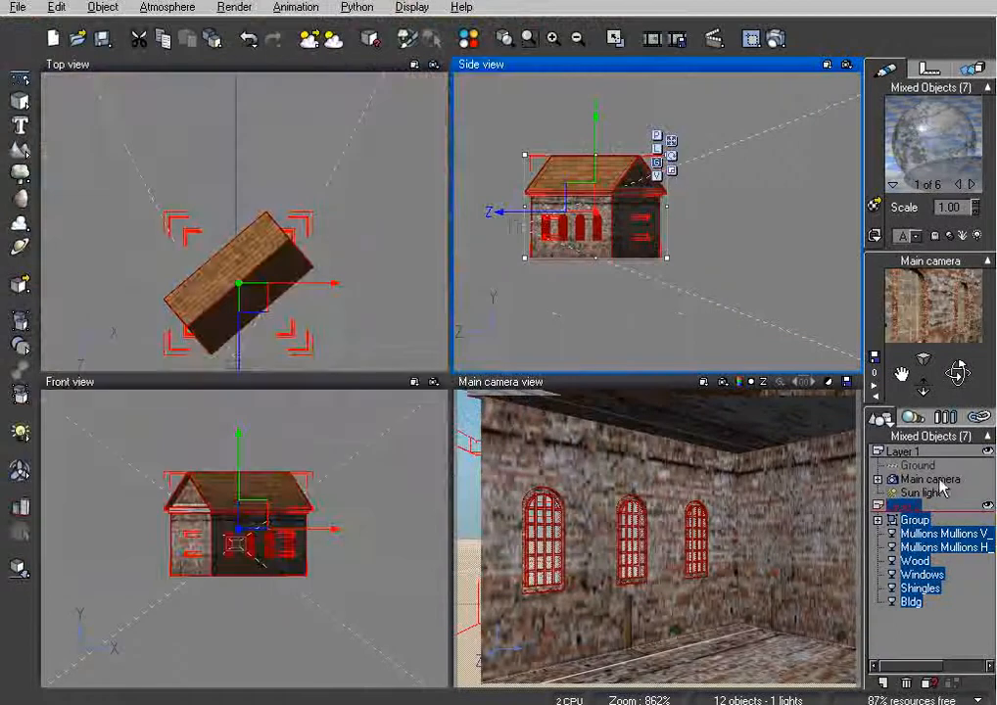
Set the Windows material's scale to 1.50, and check the brick window surrounds in a render and in the material editor.
{"action": "left_click", "coordinate": [921, 575]}
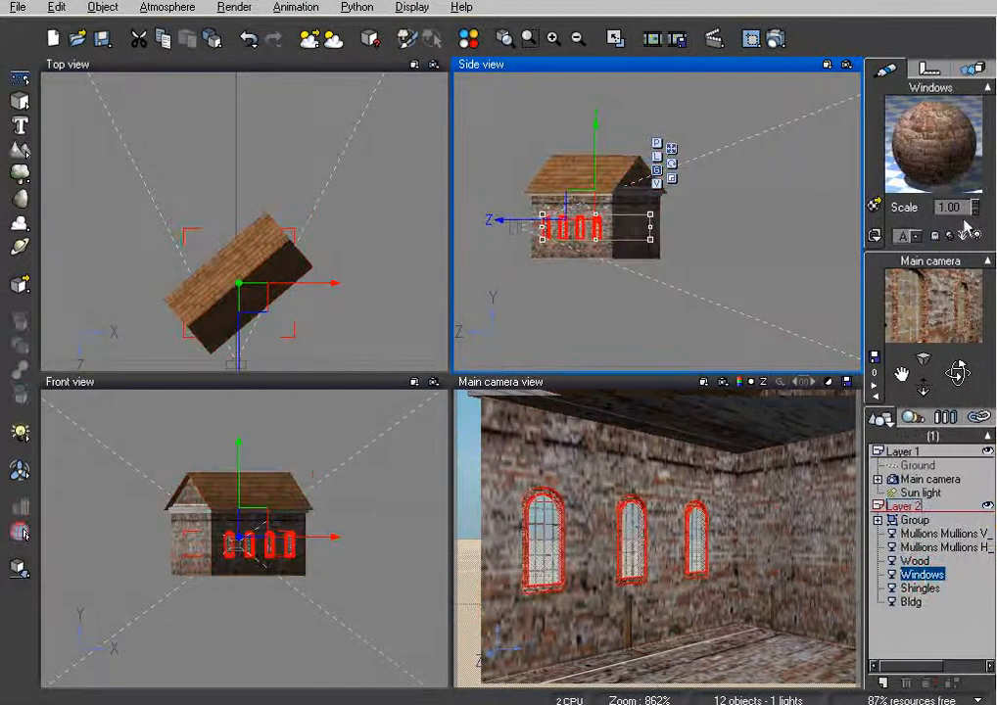
{"action": "left_click_drag", "start_coordinate": [975, 207], "coordinate": [974, 185]}
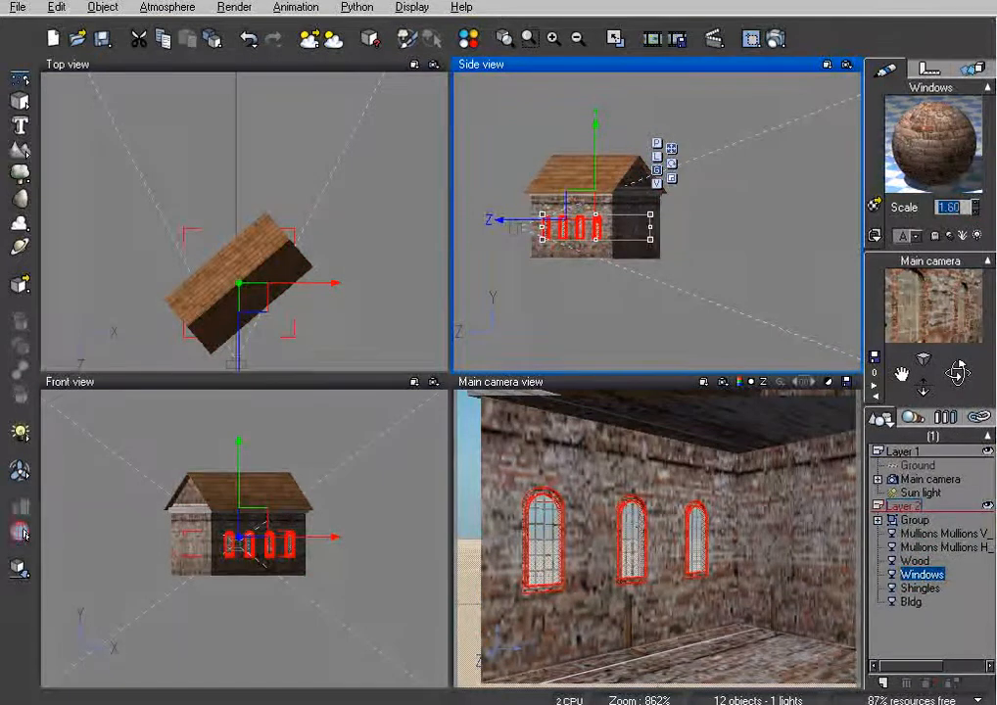
{"action": "left_click", "coordinate": [776, 38]}
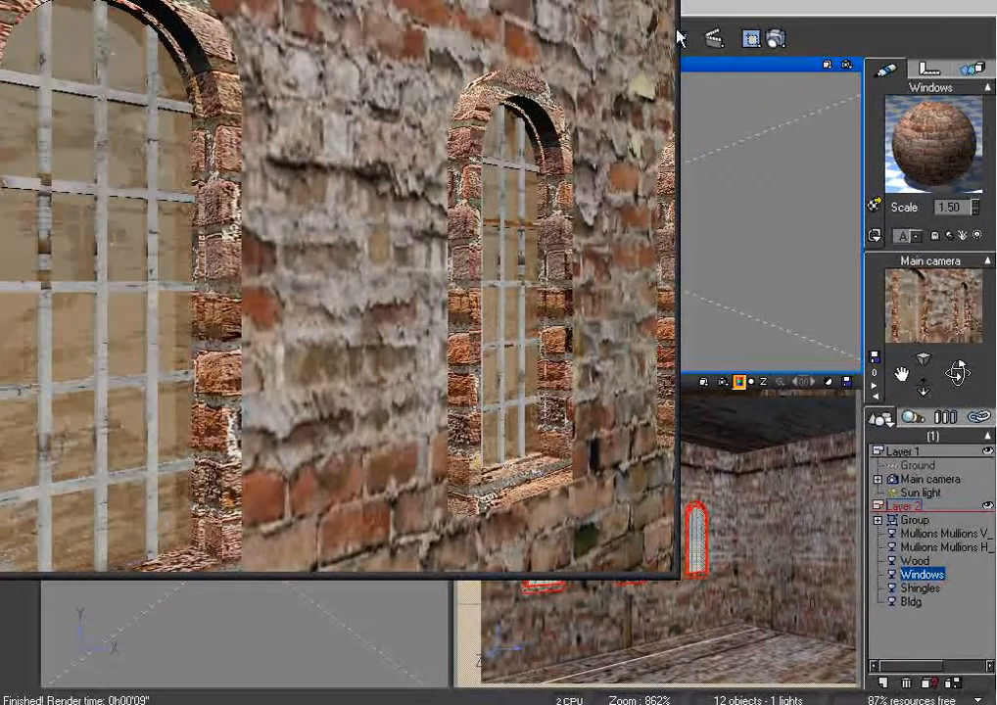
{"action": "left_click", "coordinate": [670, 2]}
{"action": "double_click", "coordinate": [911, 149]}
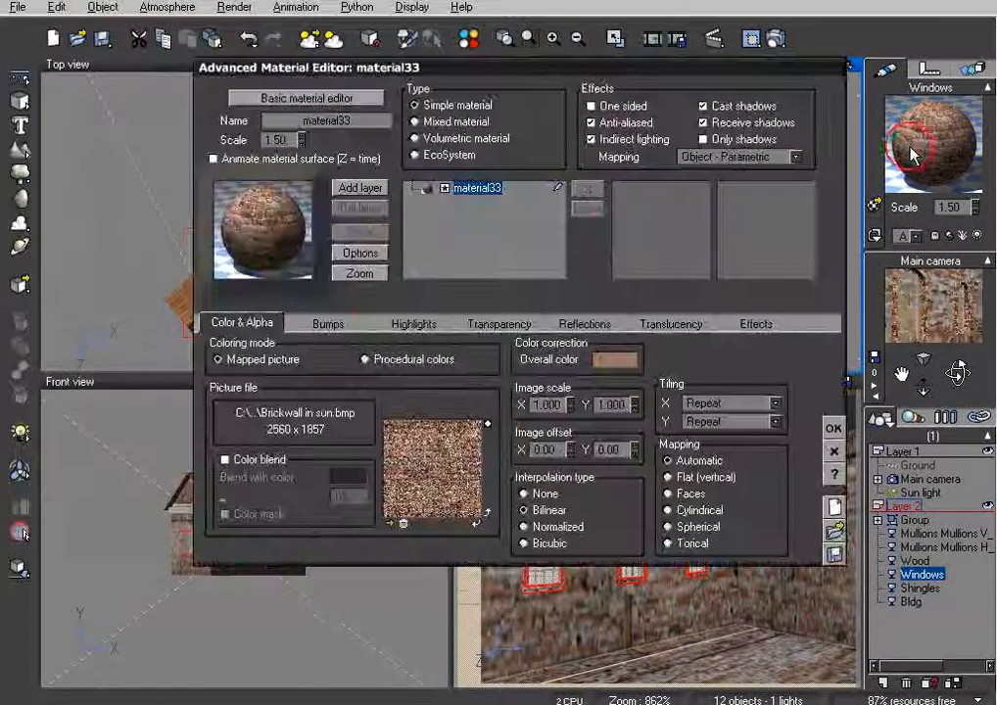
{"action": "left_click", "coordinate": [833, 430]}
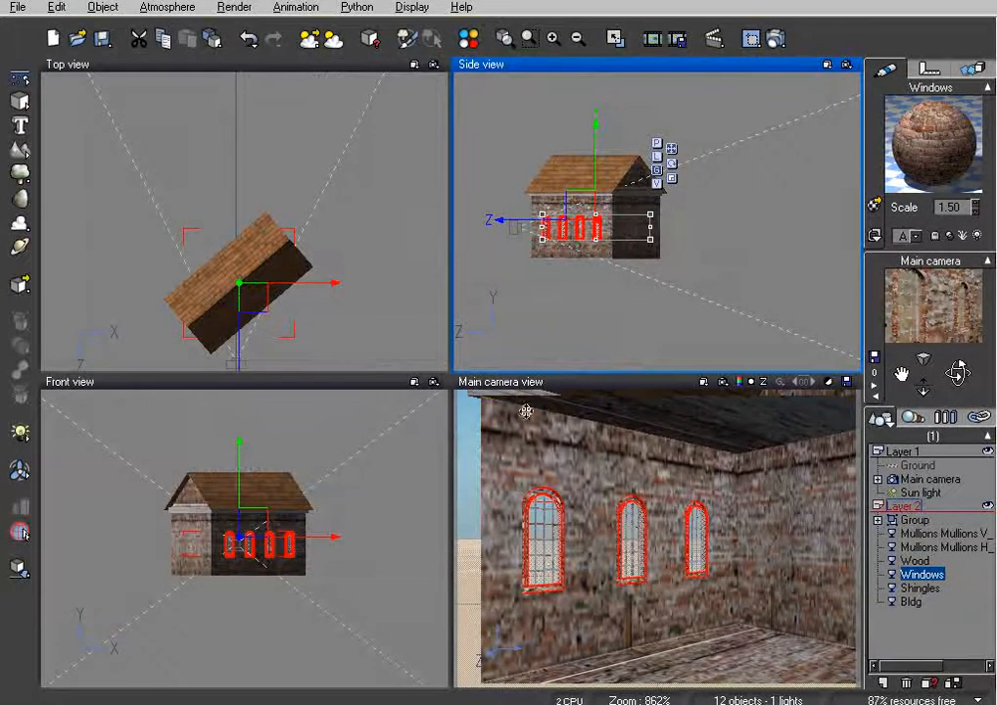
Rotate the whole building to face its window wall toward the camera, move it closer, and render a window close-up.
{"action": "left_click", "coordinate": [909, 506]}
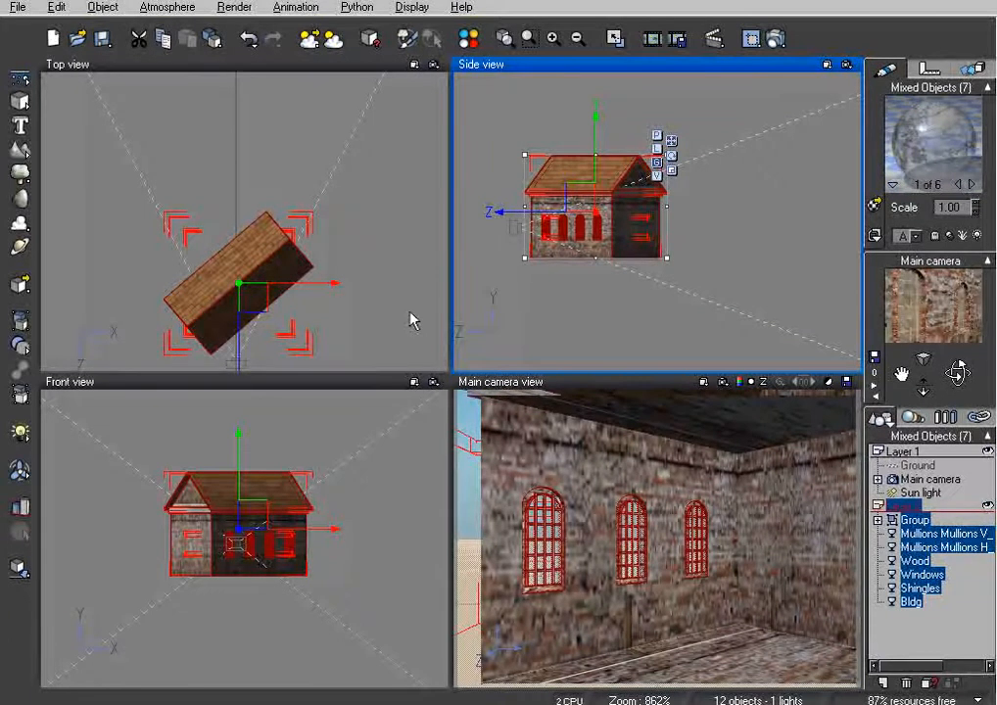
{"action": "left_click_drag", "start_coordinate": [255, 301], "coordinate": [263, 294]}
{"action": "mouse_move", "coordinate": [338, 353]}
{"action": "left_mouse_down"}
{"action": "mouse_move", "coordinate": [329, 394]}
{"action": "mouse_move", "coordinate": [333, 362]}
{"action": "left_mouse_up"}
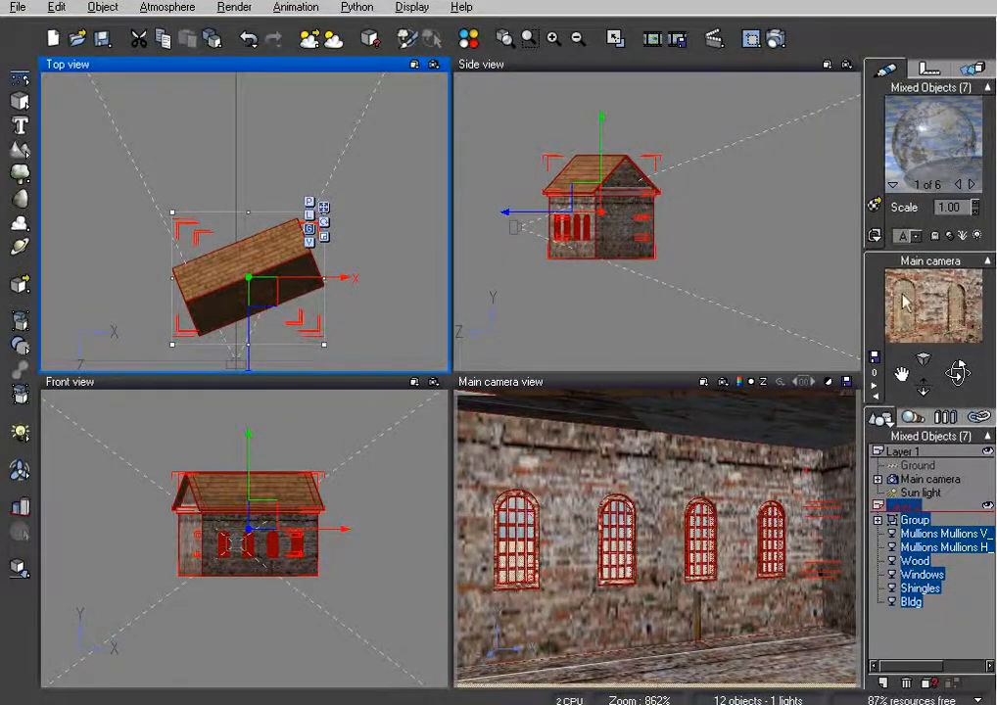
{"action": "left_click_drag", "start_coordinate": [266, 286], "coordinate": [277, 311]}
{"action": "left_click", "coordinate": [774, 39]}
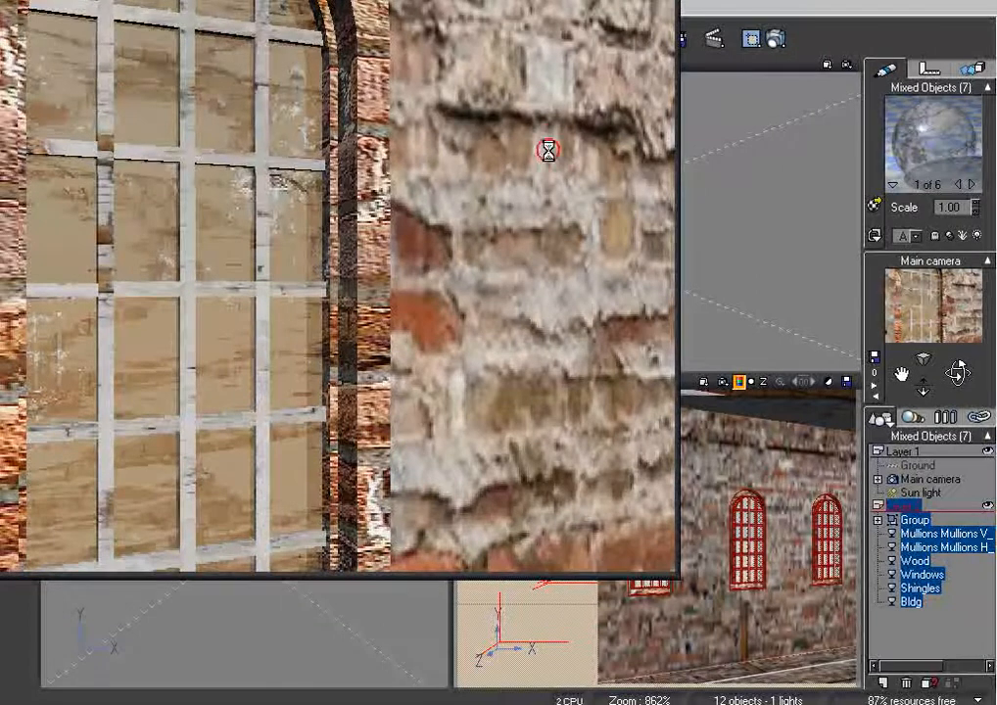
{"action": "right_click", "coordinate": [571, 122]}
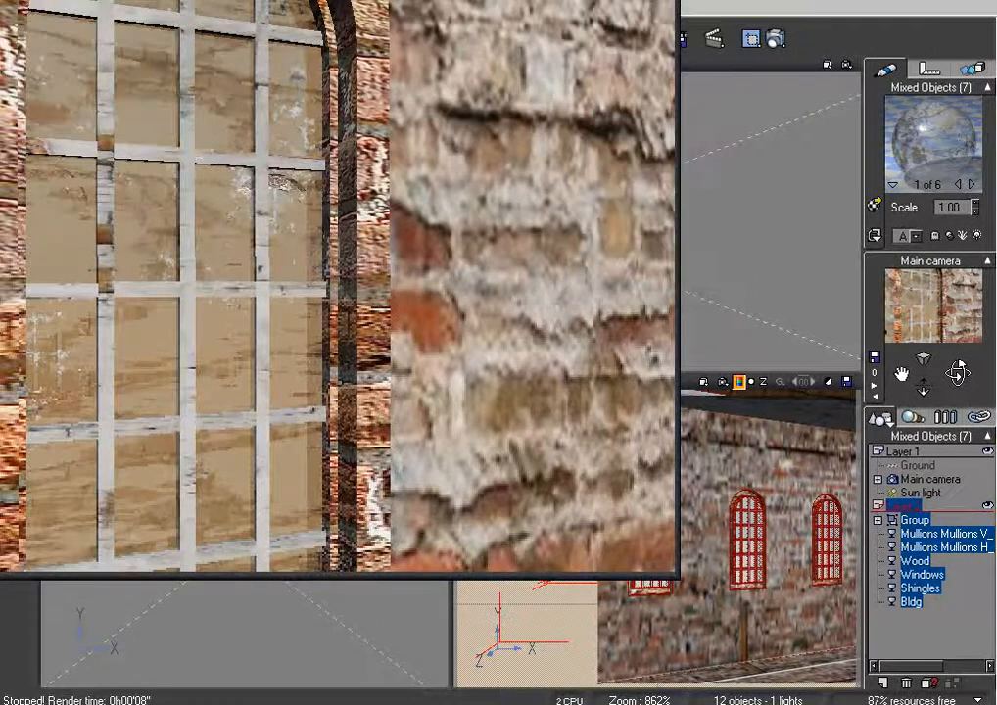
{"action": "left_click", "coordinate": [599, 277]}
Set the material scale of both the vertical and horizontal mullions to 0.50 and check them in a render.
{"action": "left_click", "coordinate": [943, 534]}
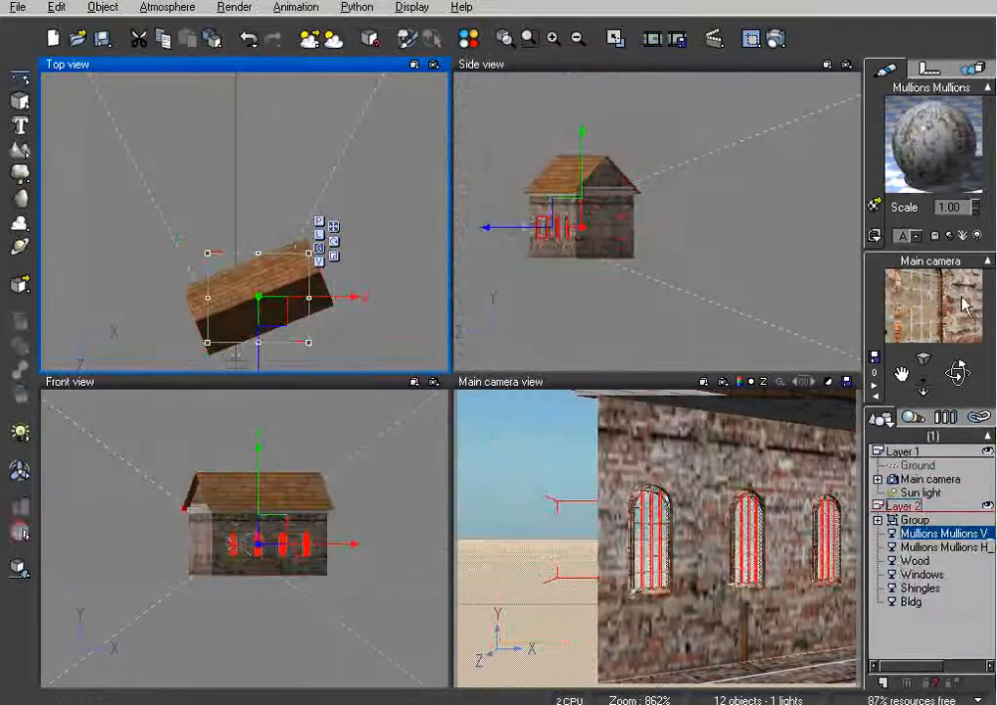
{"action": "double_click", "coordinate": [959, 205]}
{"action": "type", "text": ".5"}
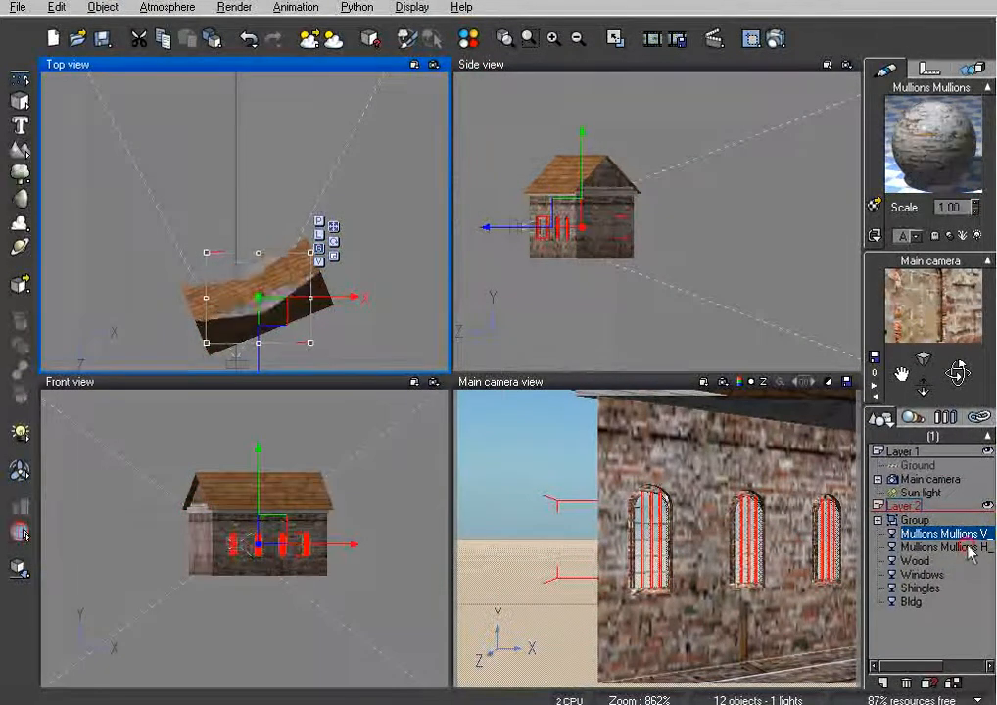
{"action": "left_click", "coordinate": [968, 548]}
{"action": "double_click", "coordinate": [956, 207]}
{"action": "type", "text": ".5"}
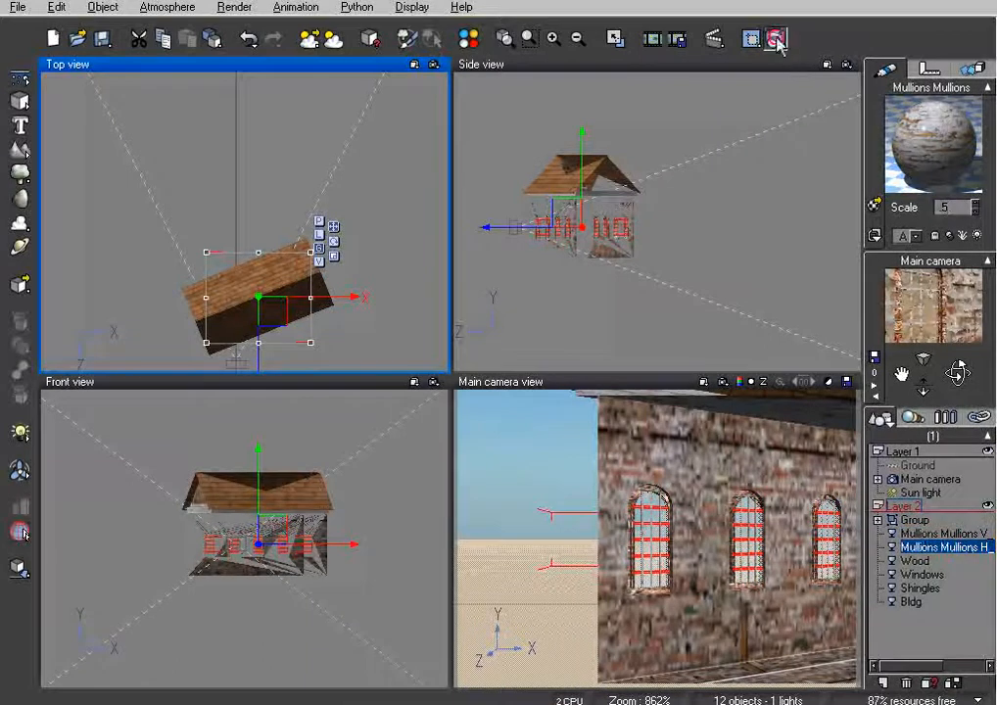
{"action": "left_click", "coordinate": [778, 43]}
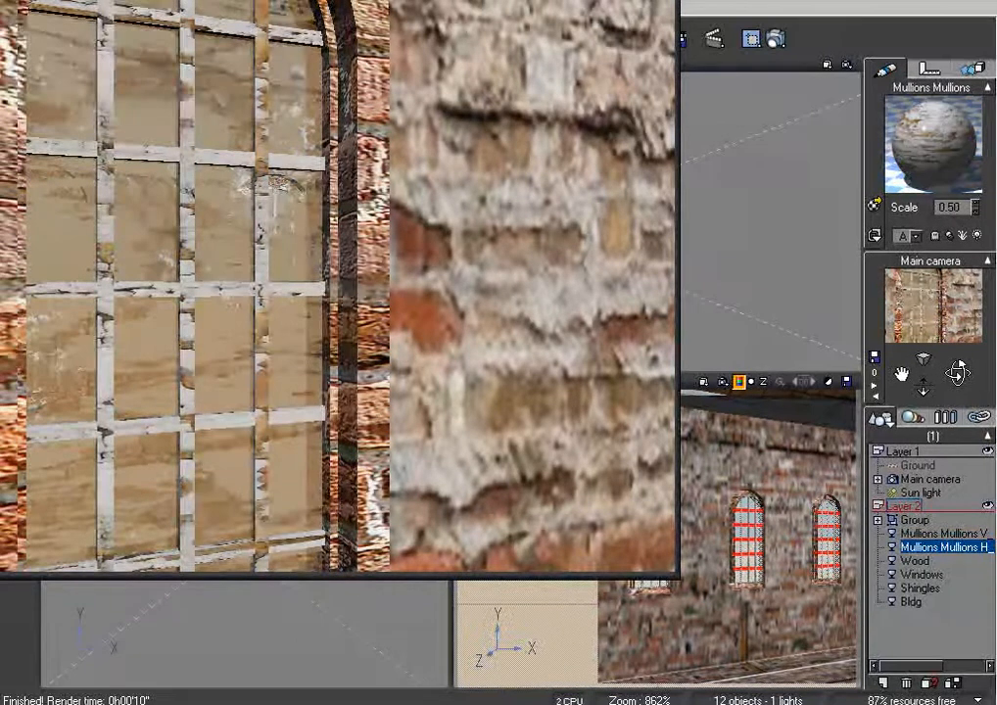
{"action": "key", "text": "Escape"}
Set the material scale of both the vertical and horizontal mullions to 0.20 and check them in a render.
{"action": "left_click", "coordinate": [958, 535]}
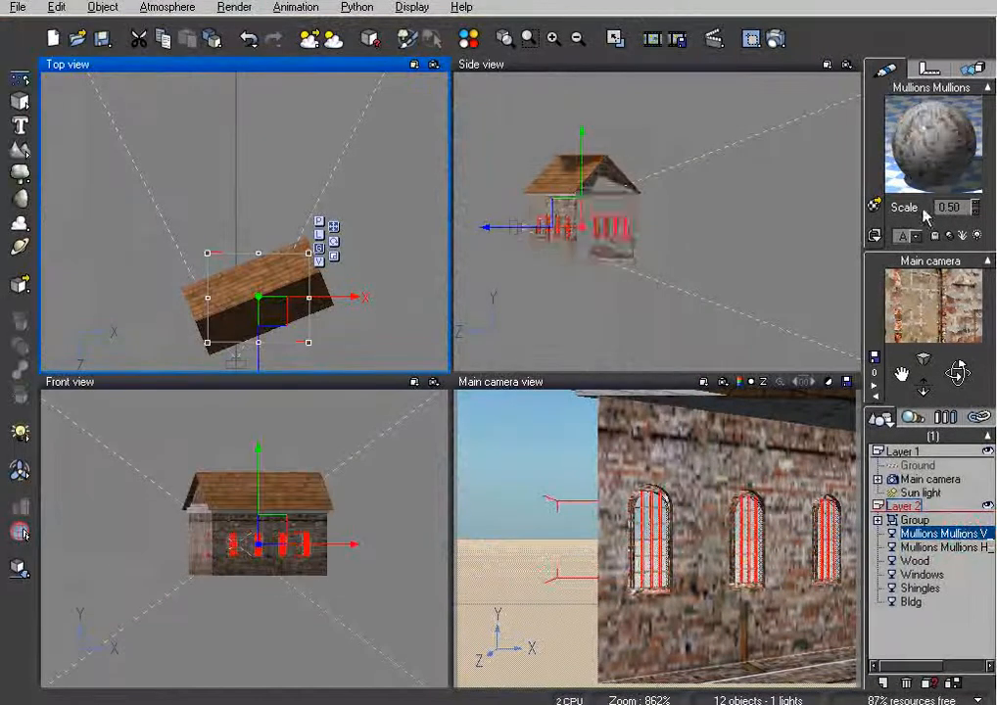
{"action": "double_click", "coordinate": [931, 137]}
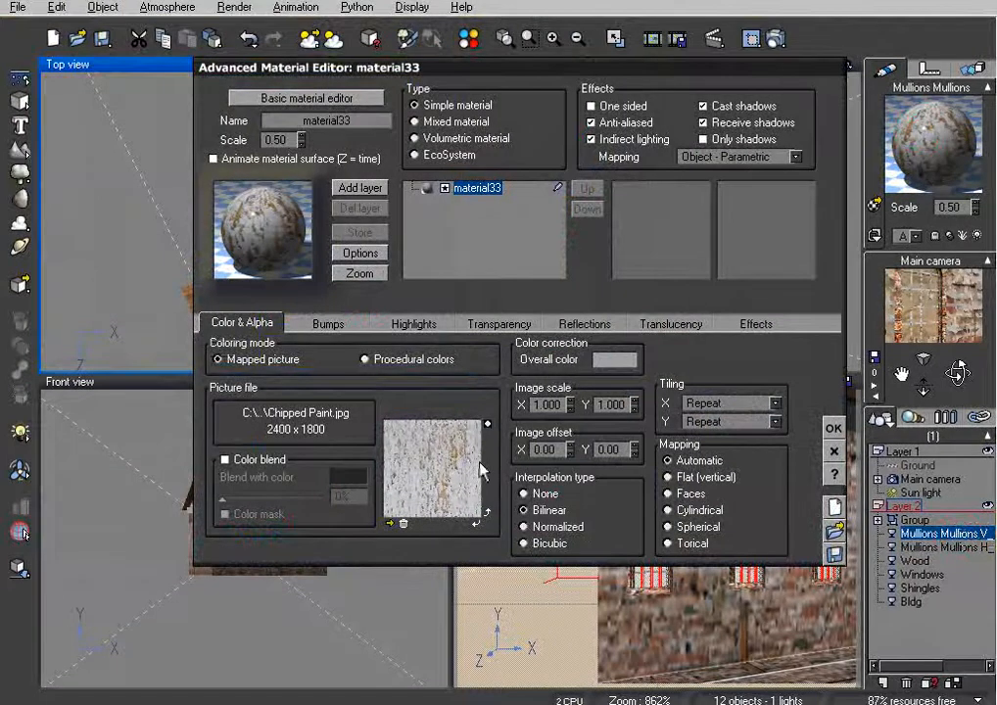
{"action": "left_click", "coordinate": [835, 429]}
{"action": "double_click", "coordinate": [963, 207]}
{"action": "type", "text": ".2"}
{"action": "left_click", "coordinate": [944, 547]}
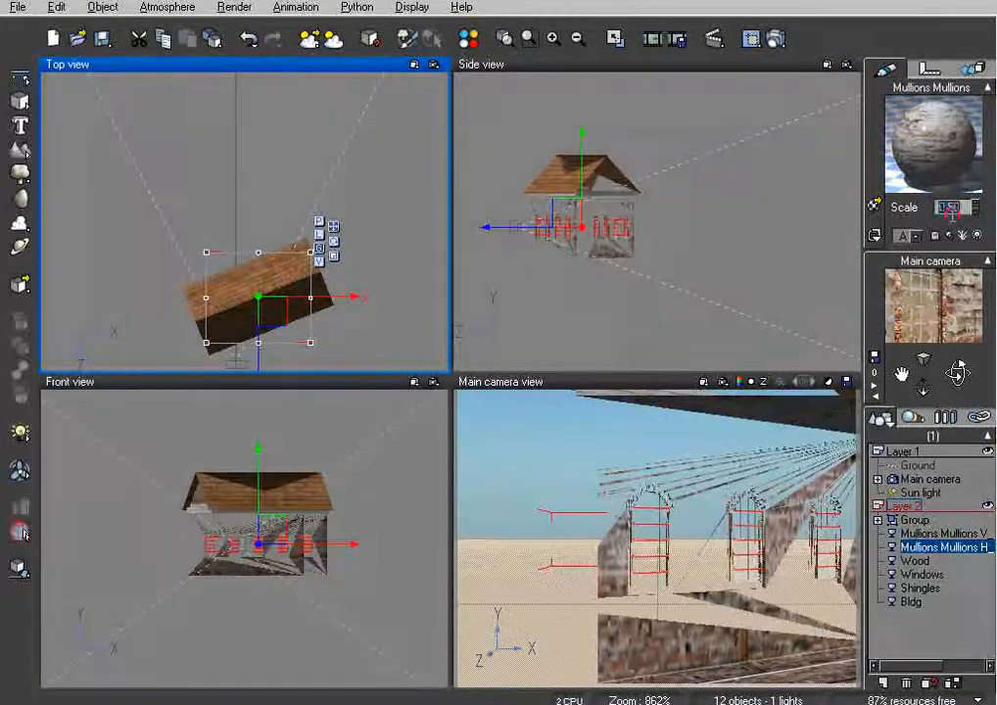
{"action": "left_click", "coordinate": [615, 38]}
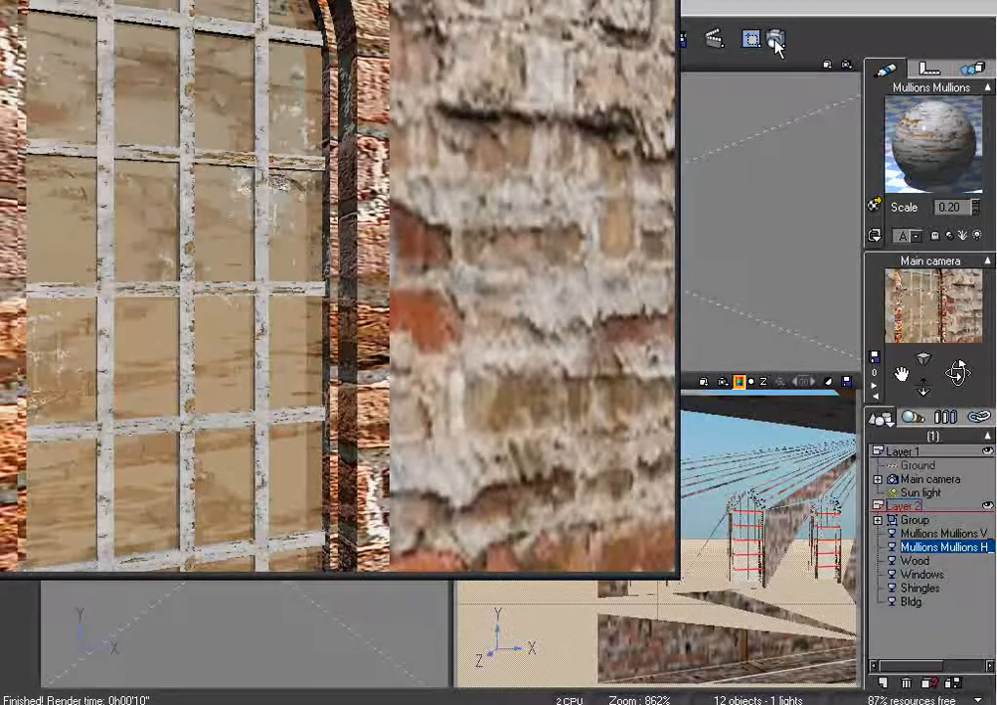
{"action": "left_click", "coordinate": [670, 1]}
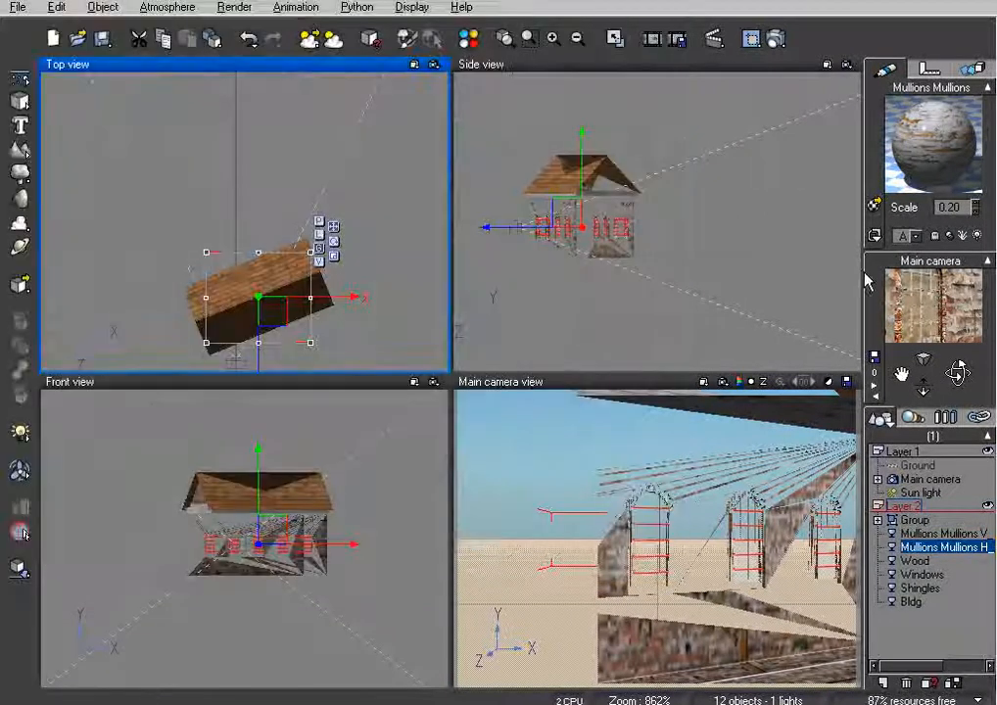
Try rotating the Chipped Paint picture in the vertical mullions' material and check the result in a render.
{"action": "double_click", "coordinate": [972, 532]}
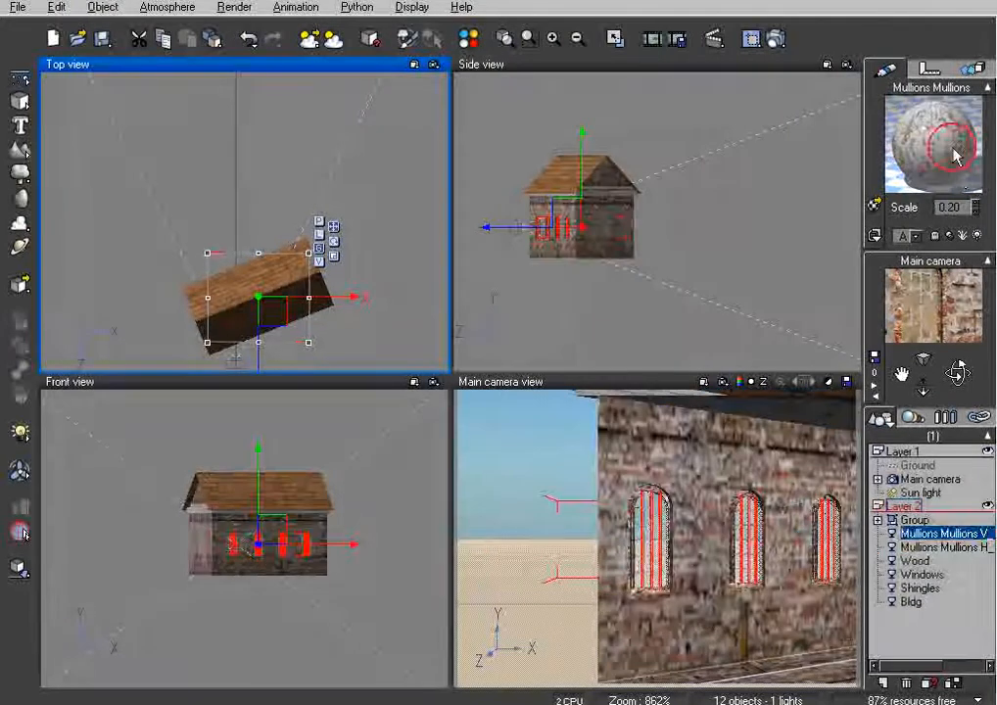
{"action": "left_click", "coordinate": [487, 514]}
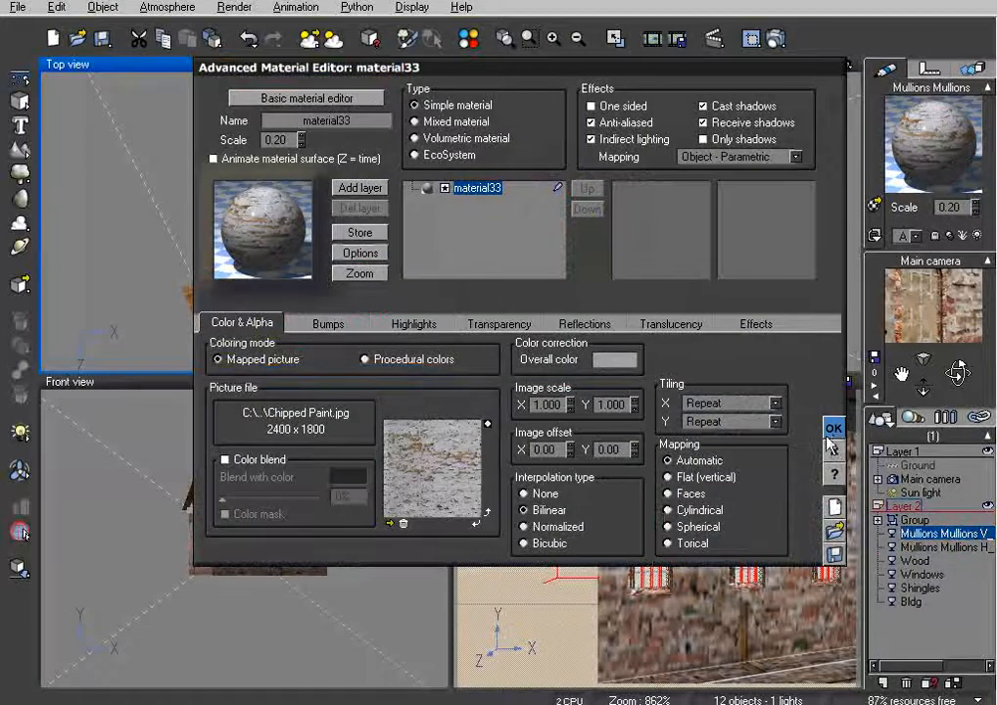
{"action": "left_click", "coordinate": [831, 431]}
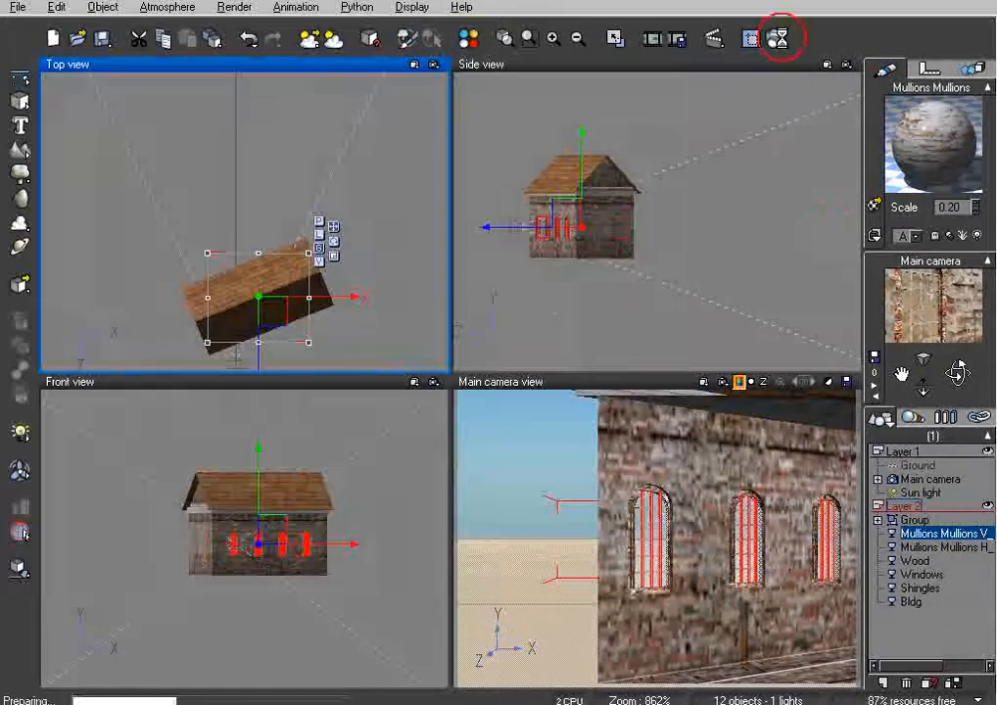
{"action": "left_click", "coordinate": [776, 38]}
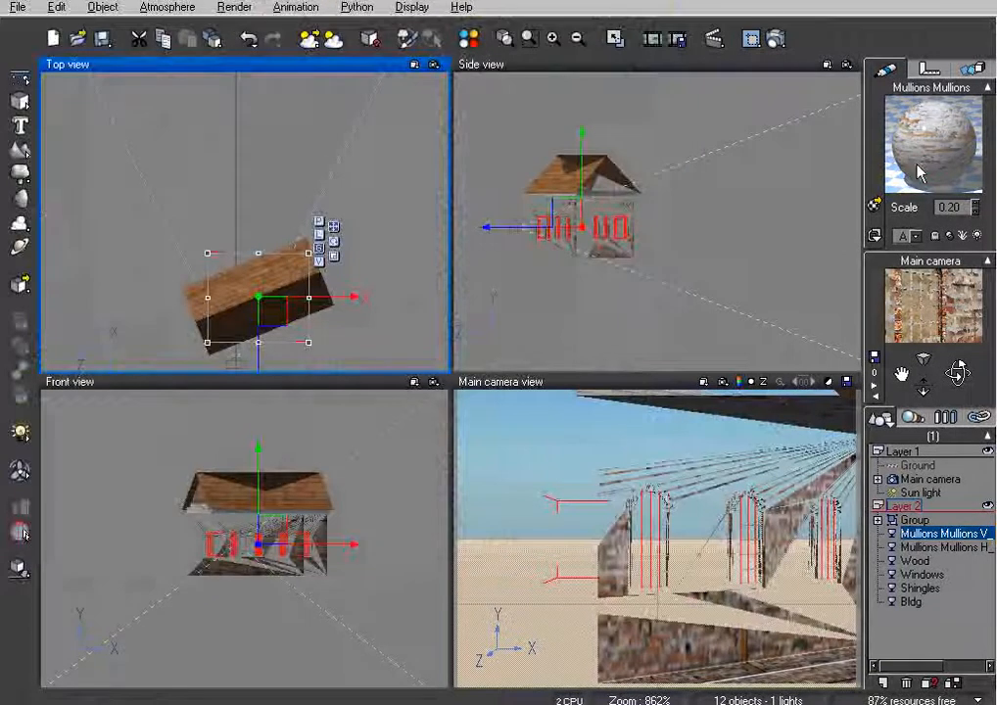
Rotate the vertical mullions' Chipped Paint picture back to its lengthwise grain, set the material scale to 0.10, and render.
{"action": "double_click", "coordinate": [942, 152]}
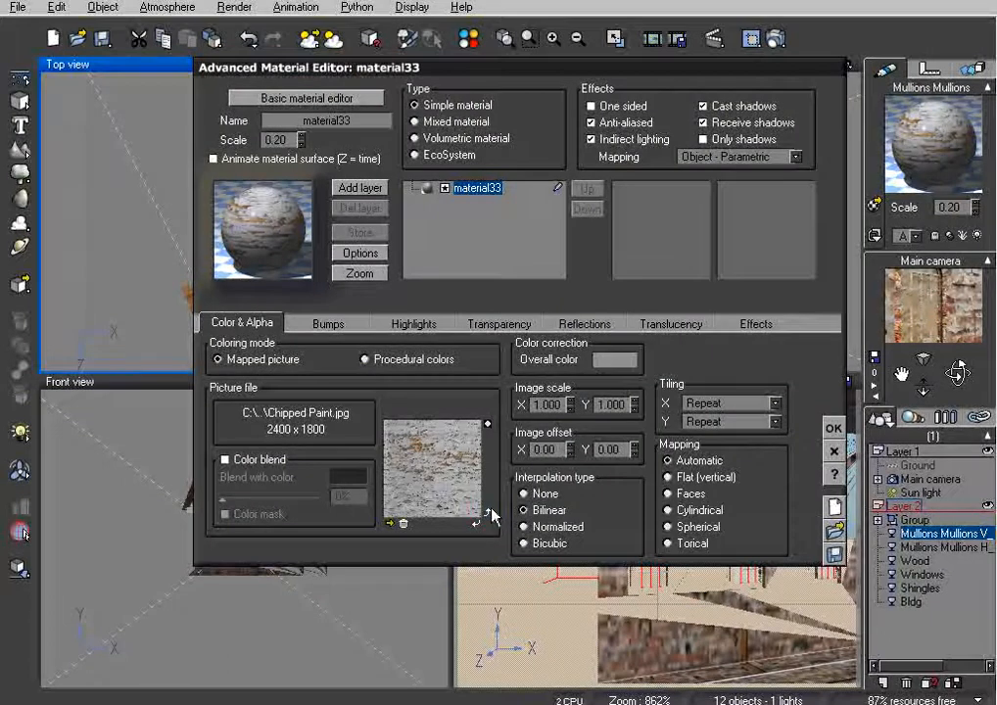
{"action": "left_click", "coordinate": [487, 512]}
{"action": "left_click", "coordinate": [835, 431]}
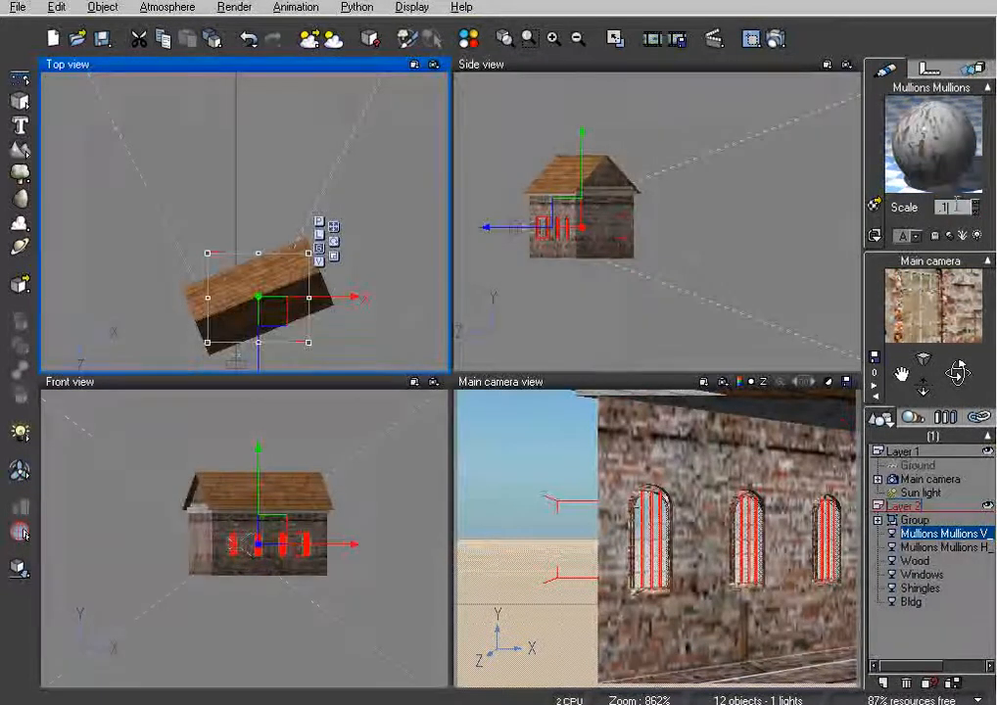
{"action": "left_click", "coordinate": [775, 39]}
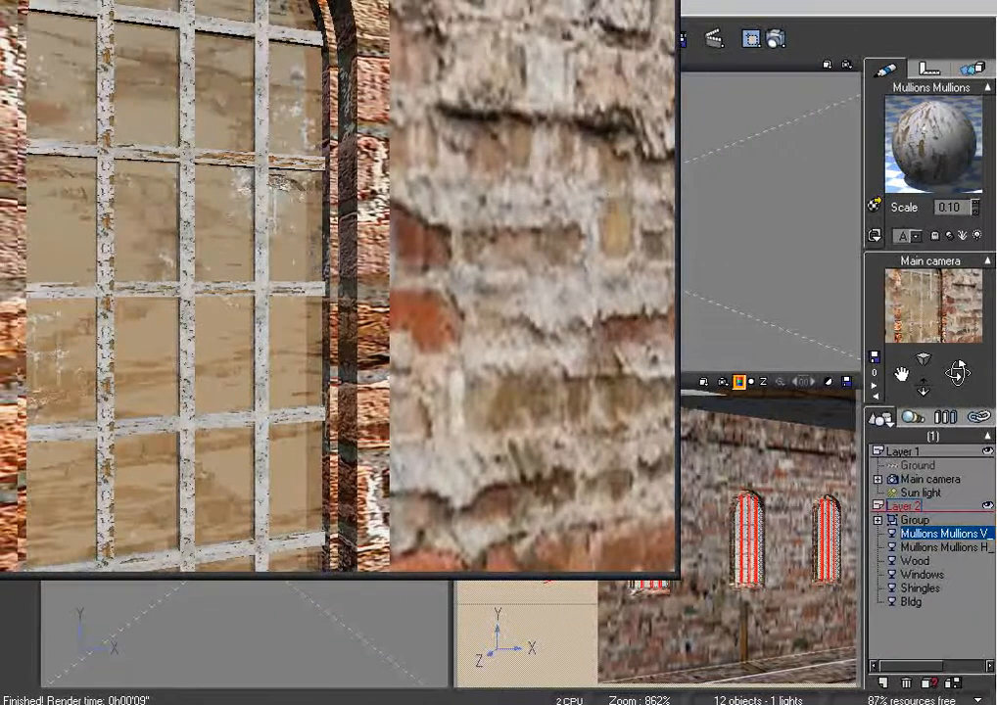
{"action": "key", "text": "Escape"}
Set the horizontal mullions' material scale to 0.10 and check the window in a render.
{"action": "left_click", "coordinate": [973, 548]}
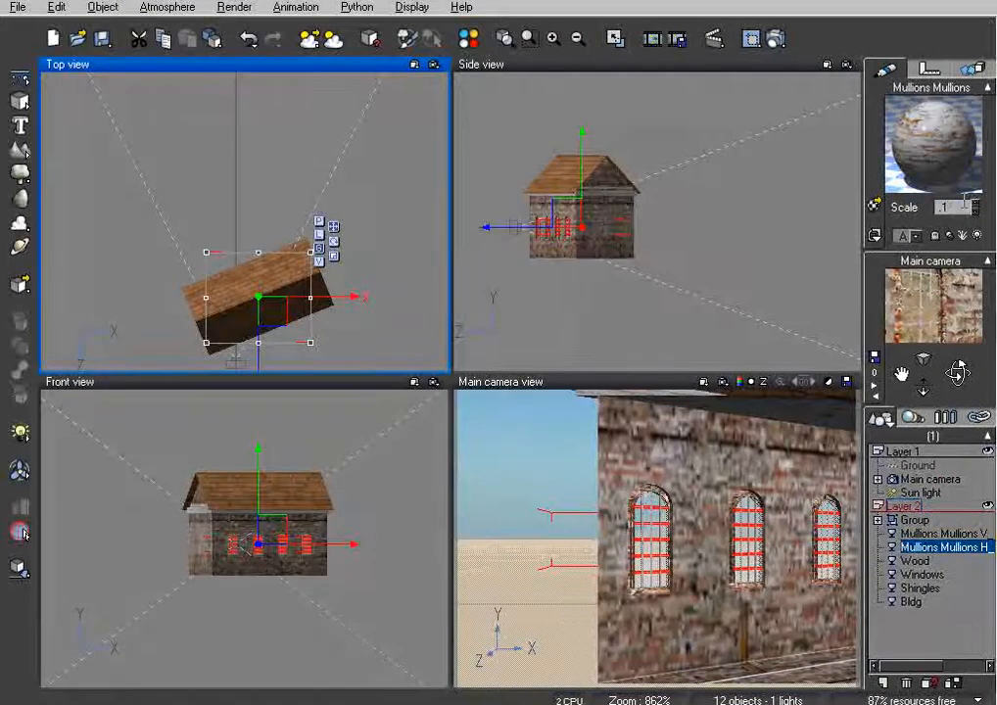
{"action": "left_click", "coordinate": [774, 39]}
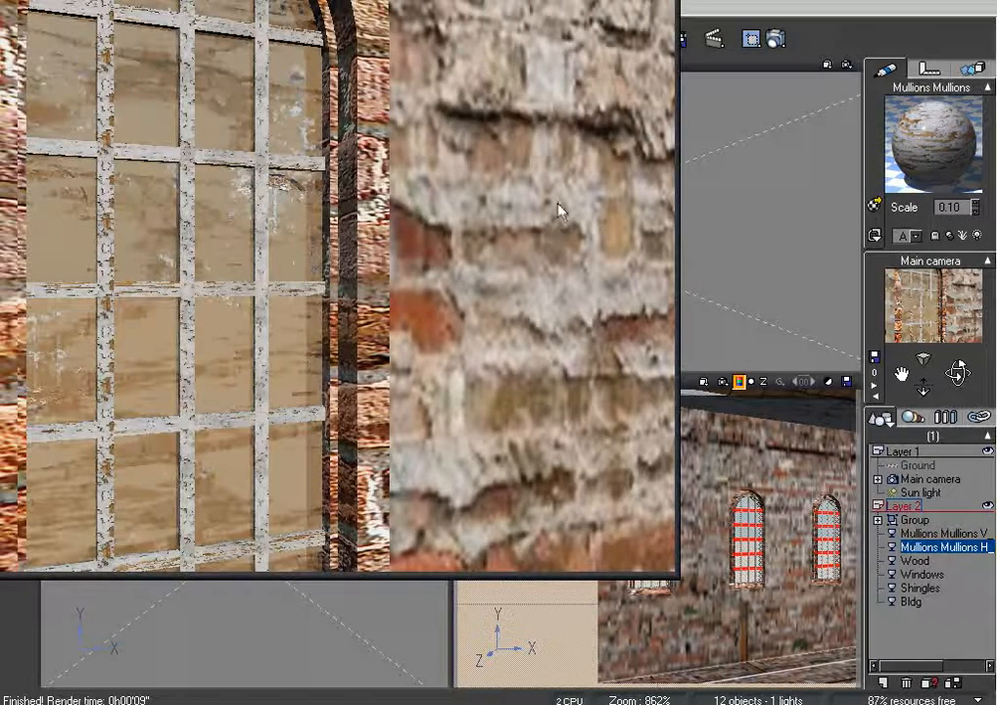
{"action": "left_click", "coordinate": [666, 2]}
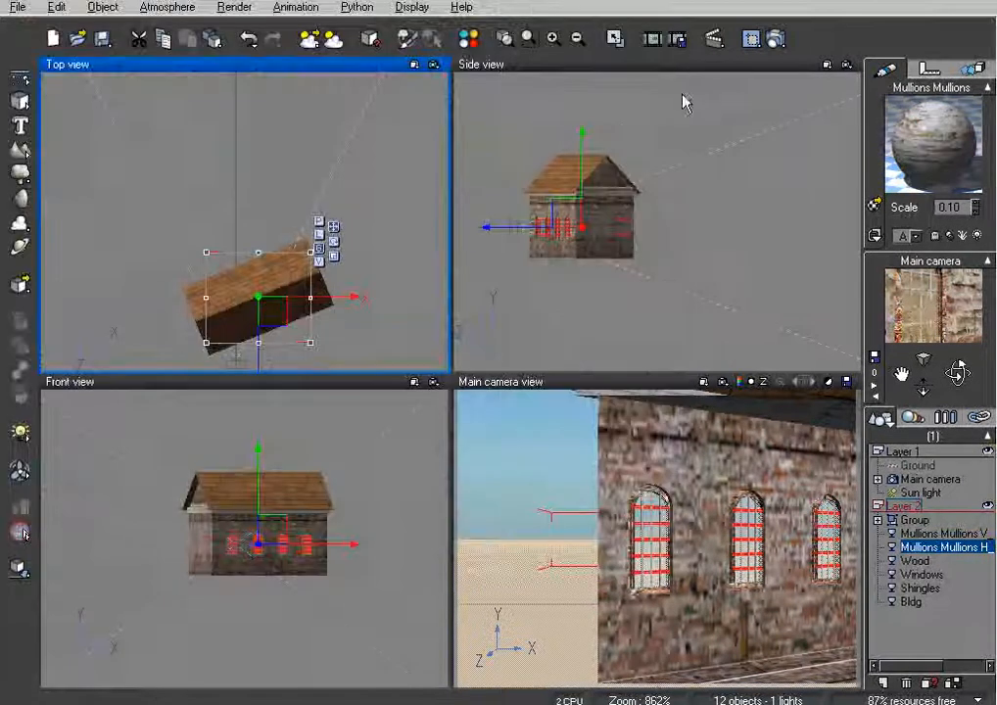
Rotate all Layer 2 objects to face the gable end toward the camera, lower them, and render the gable.
{"action": "left_click", "coordinate": [903, 506]}
{"action": "left_click_drag", "start_coordinate": [287, 322], "coordinate": [355, 229]}
{"action": "left_click_drag", "start_coordinate": [625, 193], "coordinate": [622, 239]}
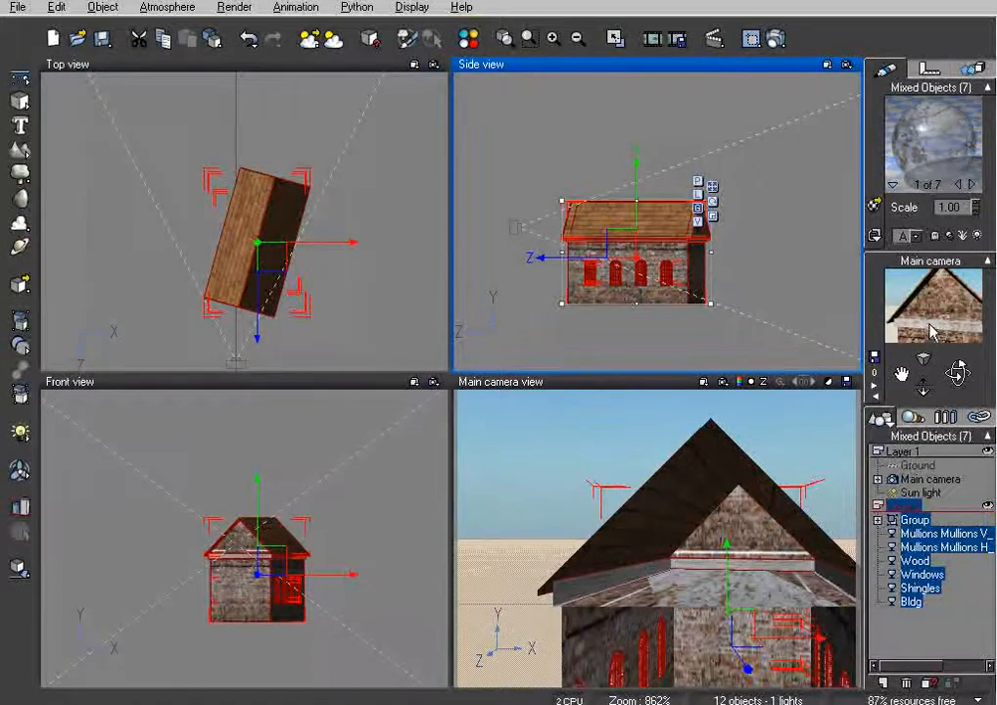
{"action": "left_click", "coordinate": [775, 40]}
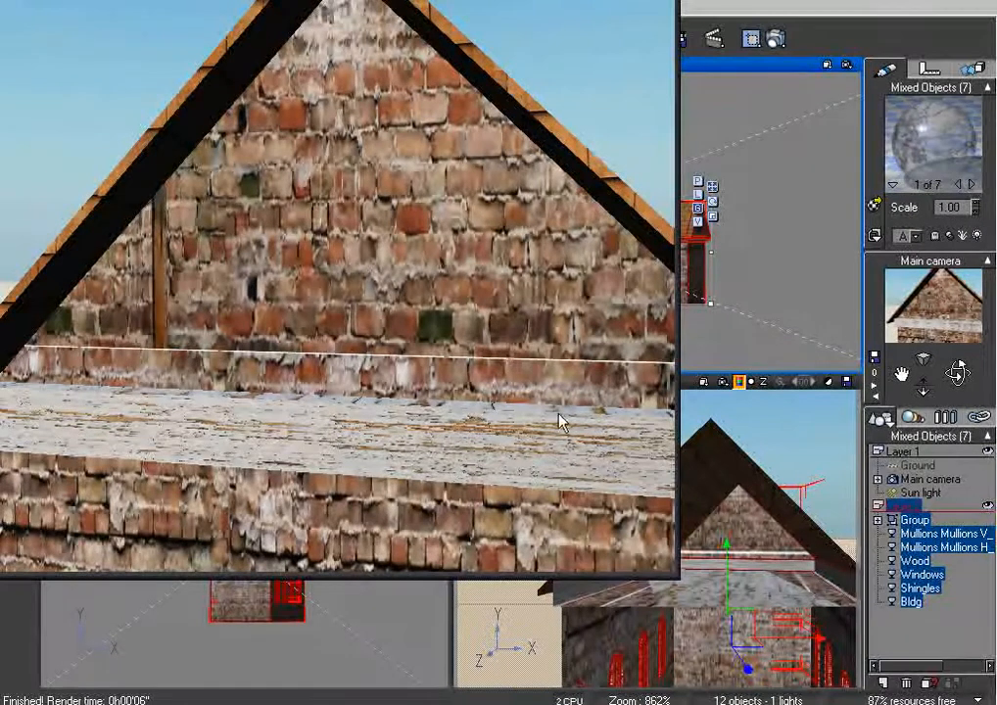
{"action": "left_click", "coordinate": [351, 287]}
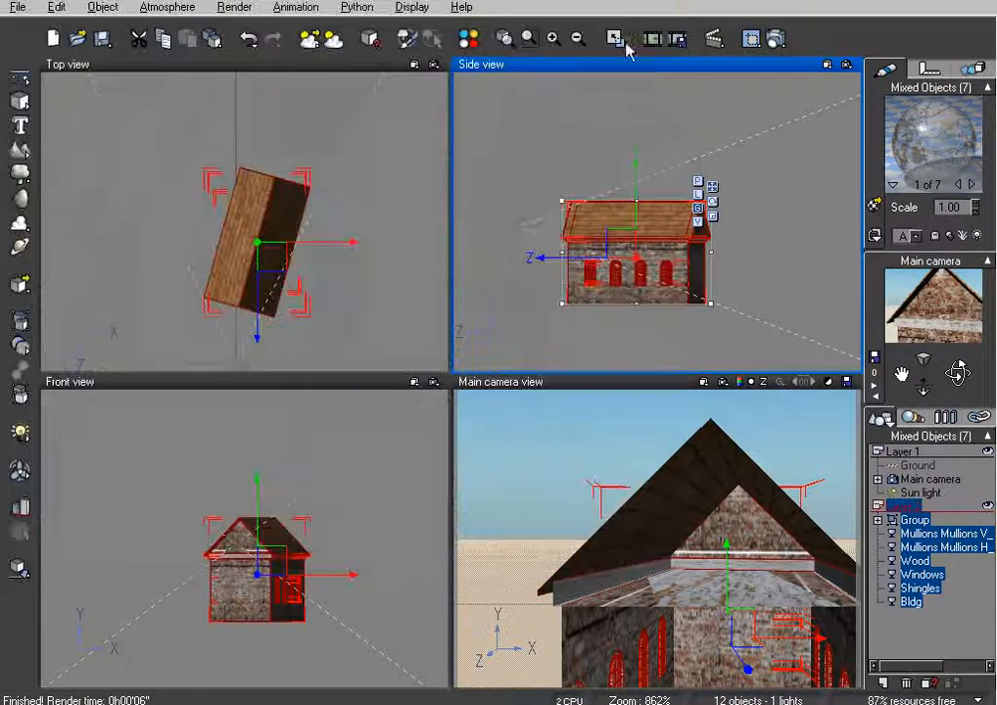
Group all Layer 2 objects, rotate the group to show its window wall, and move it farther from the camera and slightly higher.
{"action": "right_click", "coordinate": [897, 529]}
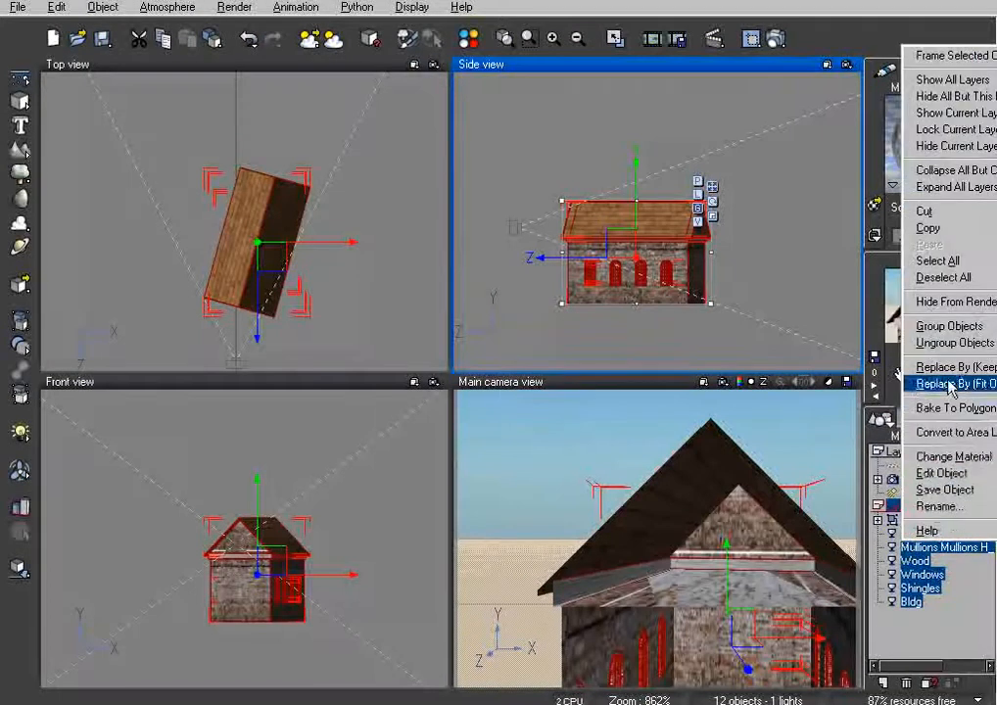
{"action": "left_click", "coordinate": [948, 326]}
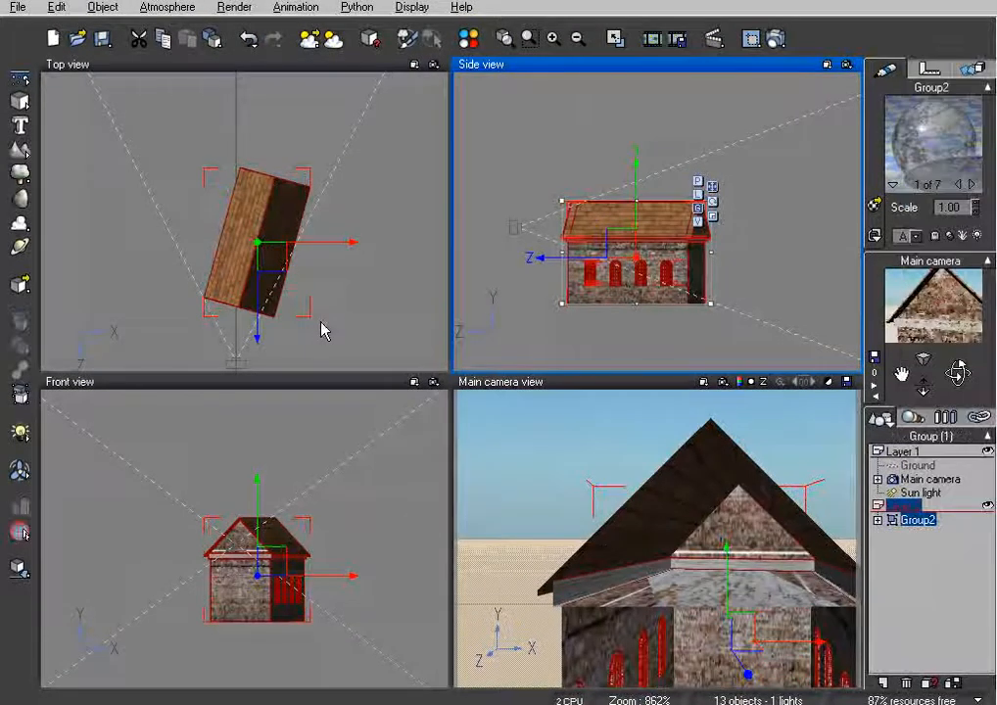
{"action": "left_click_drag", "start_coordinate": [316, 320], "coordinate": [263, 331]}
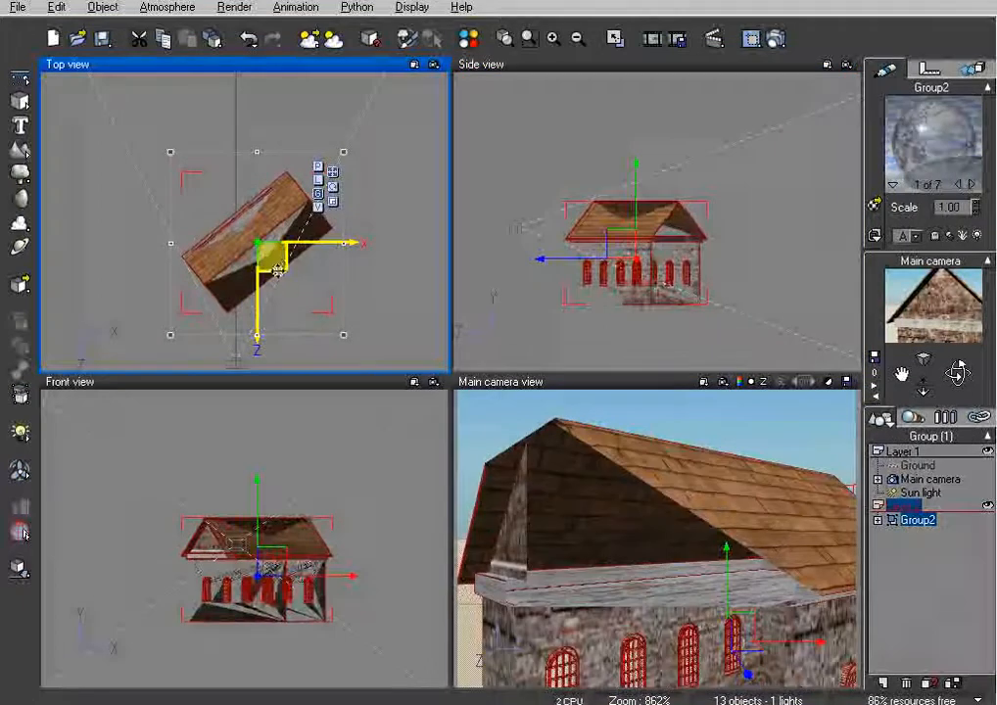
{"action": "left_click_drag", "start_coordinate": [265, 215], "coordinate": [261, 206]}
{"action": "left_click_drag", "start_coordinate": [662, 236], "coordinate": [689, 216]}
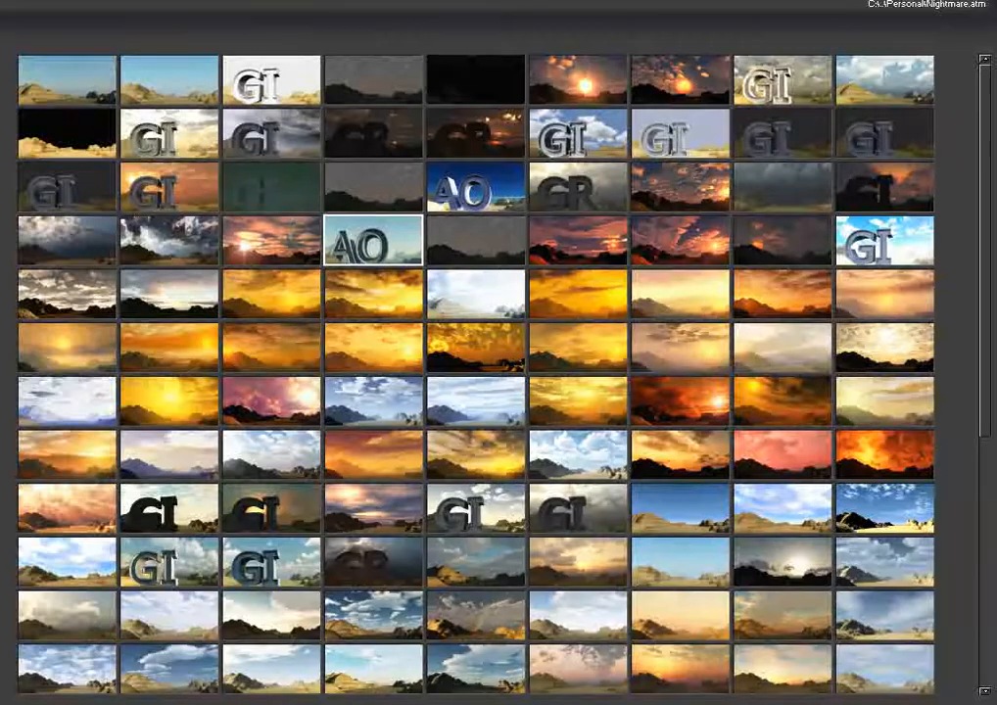
Load a plain clear blue-sky atmosphere preset into the scene.
{"action": "left_click", "coordinate": [164, 81]}
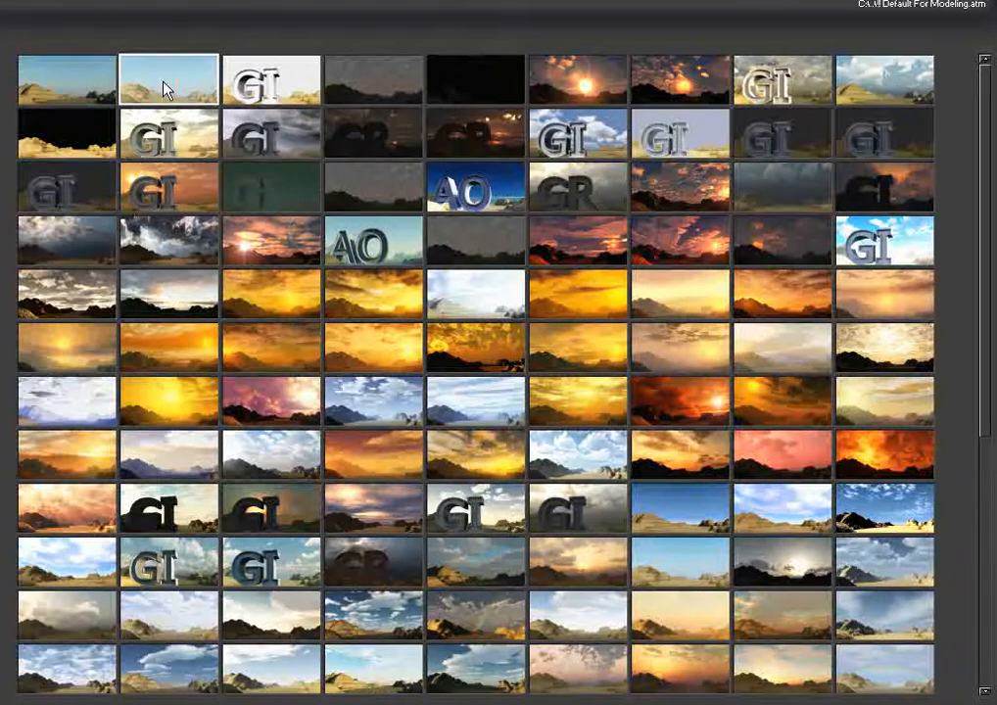
{"action": "left_click", "coordinate": [93, 88]}
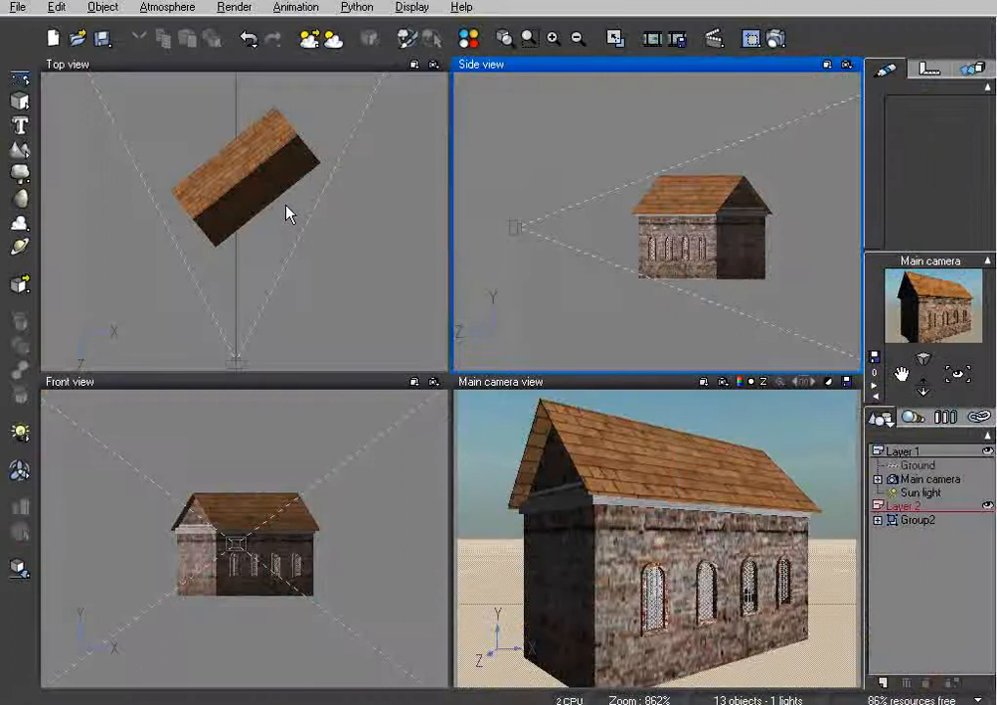
Rotate the grouped building to turn its gable end toward the camera.
{"action": "left_click", "coordinate": [250, 184]}
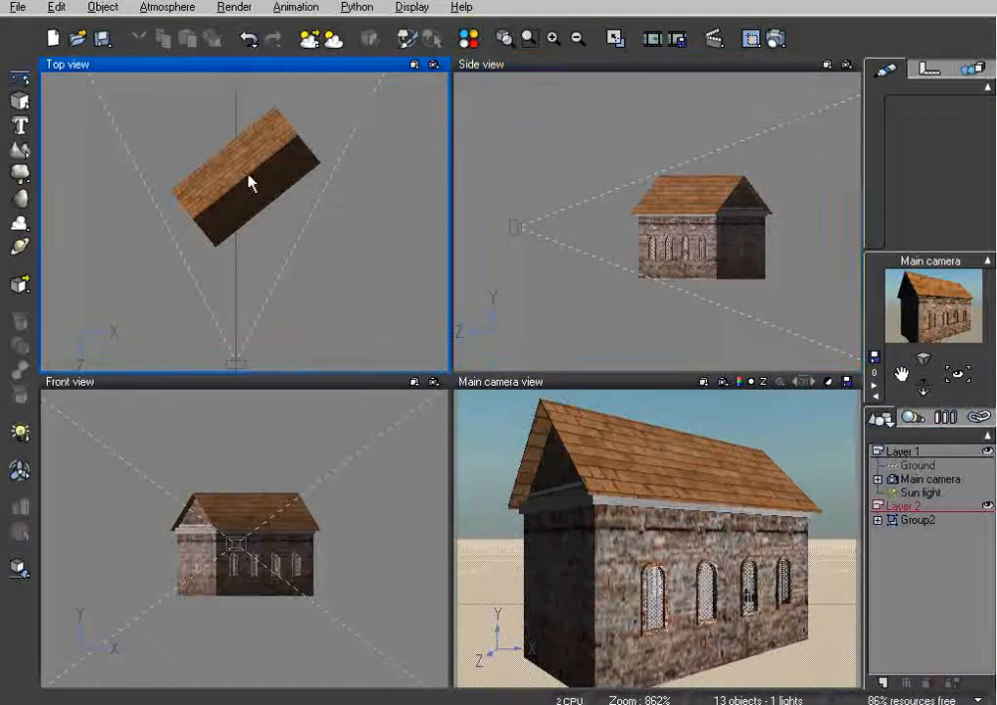
{"action": "left_click", "coordinate": [249, 183]}
{"action": "left_click_drag", "start_coordinate": [339, 278], "coordinate": [360, 222]}
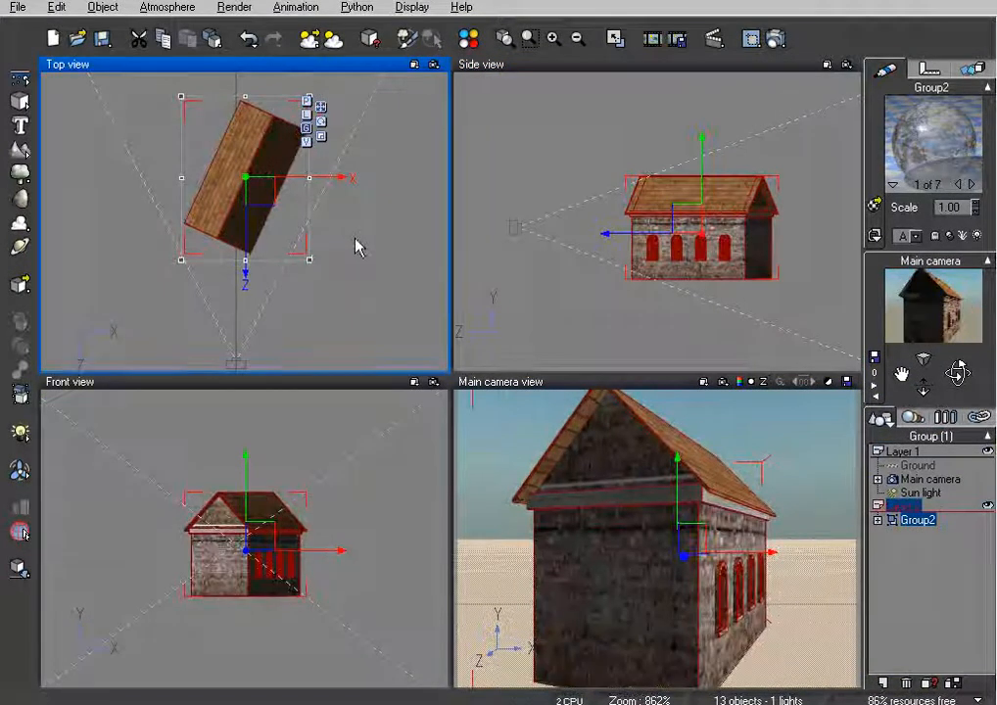
Move the Sun light behind the camera and slightly to one side to light the building's camera-facing walls.
{"action": "right_click", "coordinate": [338, 247]}
{"action": "left_click", "coordinate": [387, 269]}
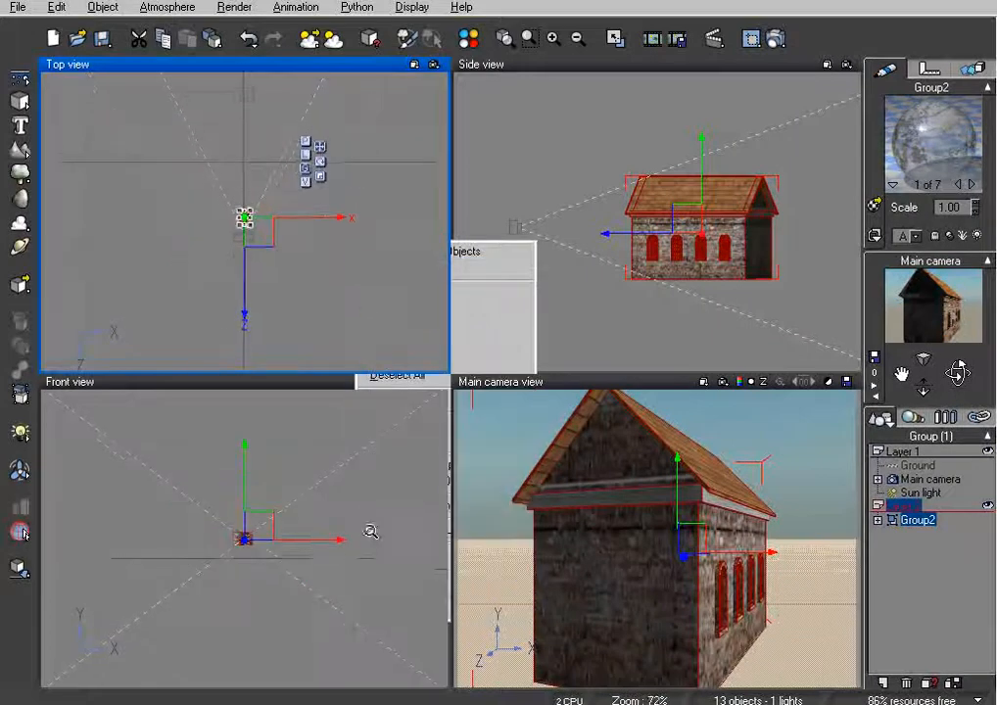
{"action": "right_click_drag", "start_coordinate": [371, 525], "coordinate": [372, 532], "text": "ctrl"}
{"action": "right_click_drag", "start_coordinate": [367, 221], "coordinate": [336, 86]}
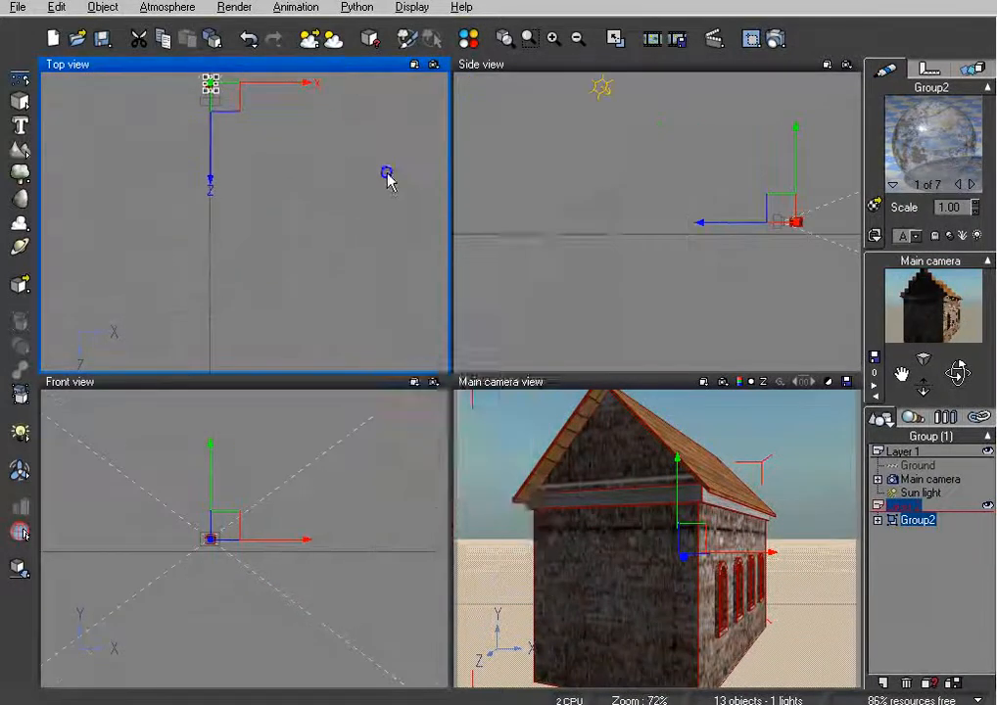
{"action": "right_click", "coordinate": [388, 181]}
{"action": "left_click", "coordinate": [408, 204]}
{"action": "right_click_drag", "start_coordinate": [396, 135], "coordinate": [404, 122]}
{"action": "left_click", "coordinate": [326, 226]}
{"action": "left_click_drag", "start_coordinate": [350, 249], "coordinate": [227, 266]}
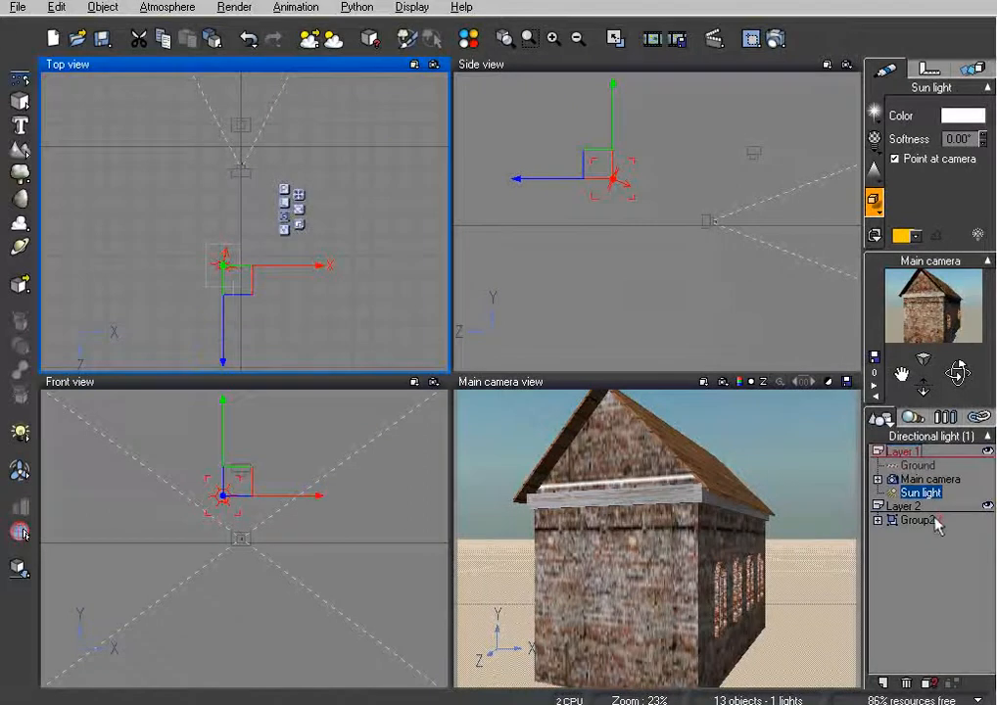
Frame the building group in the orthographic views and rotate it to show its long window wall and gable to the camera.
{"action": "left_click", "coordinate": [922, 520]}
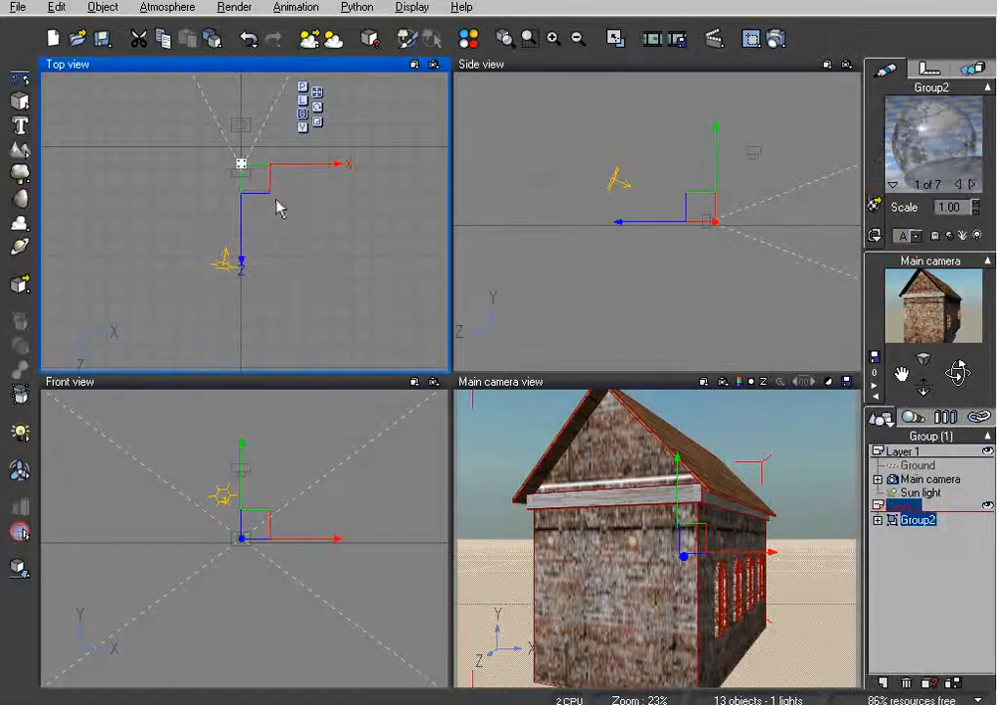
{"action": "right_click", "coordinate": [387, 252]}
{"action": "left_click", "coordinate": [412, 258]}
{"action": "right_click", "coordinate": [356, 207]}
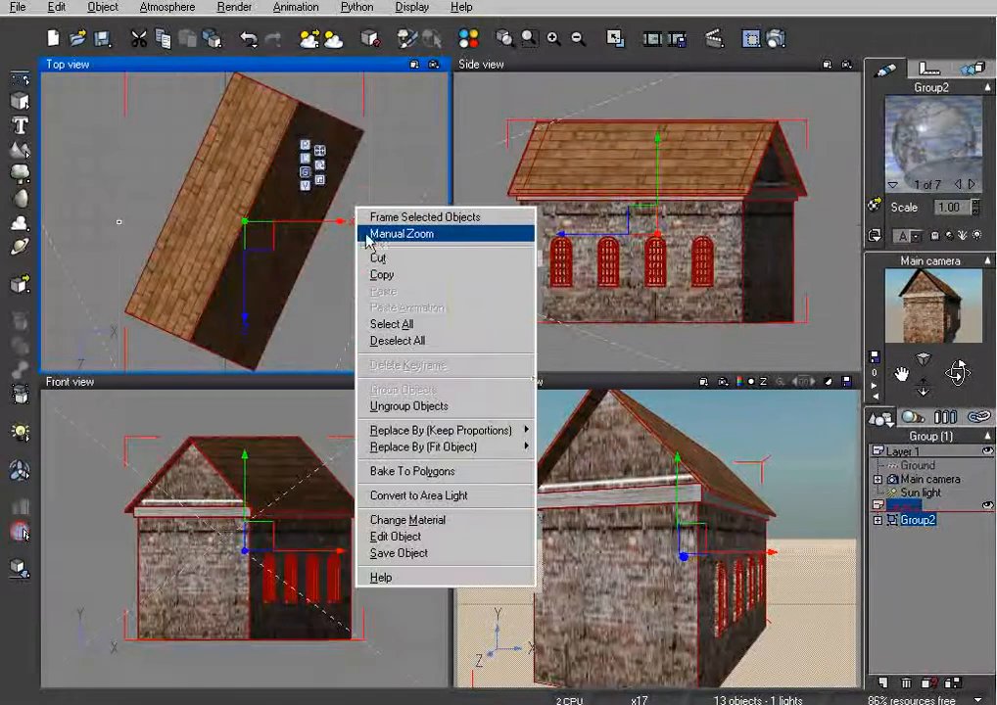
{"action": "left_click", "coordinate": [376, 238]}
{"action": "left_click_drag", "start_coordinate": [374, 251], "coordinate": [366, 326]}
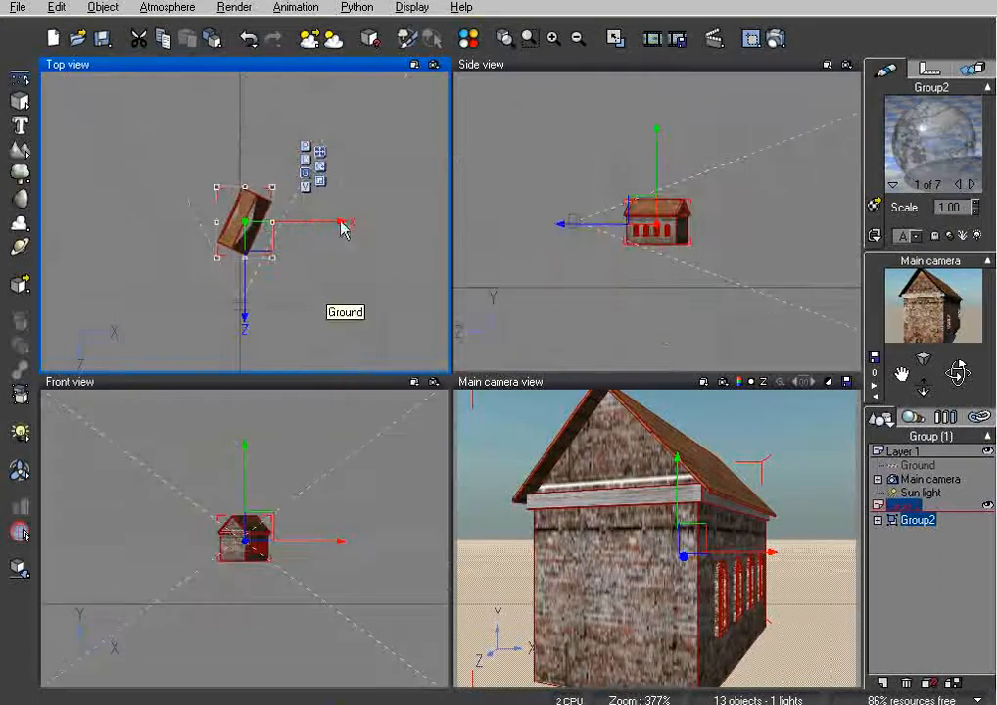
{"action": "right_click_drag", "start_coordinate": [321, 259], "coordinate": [333, 214]}
{"action": "left_click_drag", "start_coordinate": [284, 214], "coordinate": [268, 232], "text": "ctrl"}
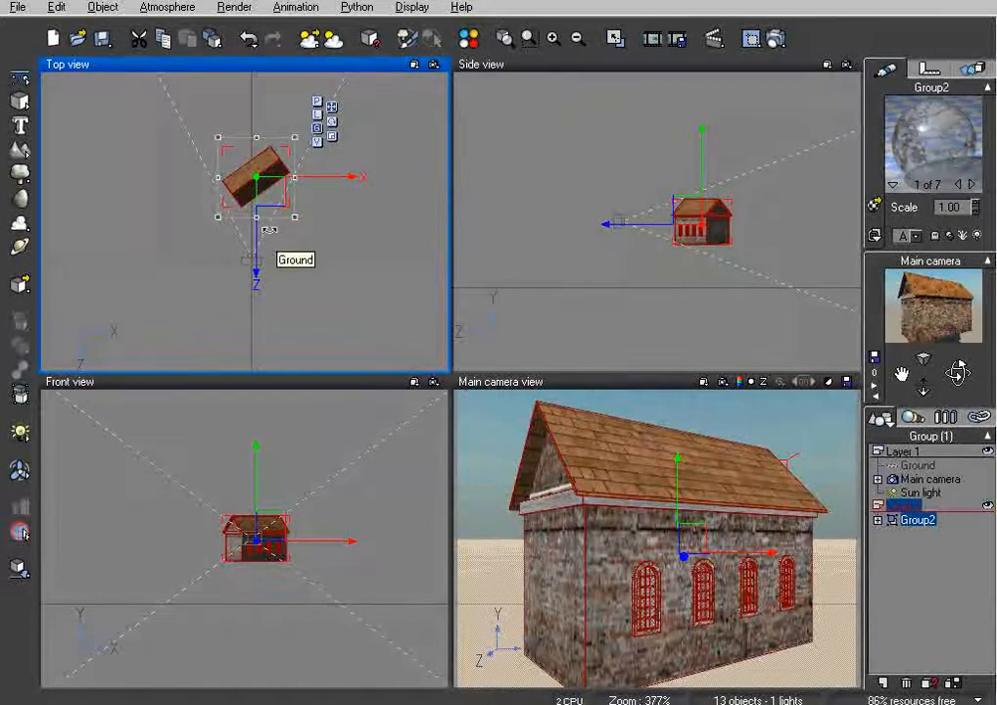
{"action": "left_click_drag", "start_coordinate": [296, 219], "coordinate": [312, 231], "text": "ctrl"}
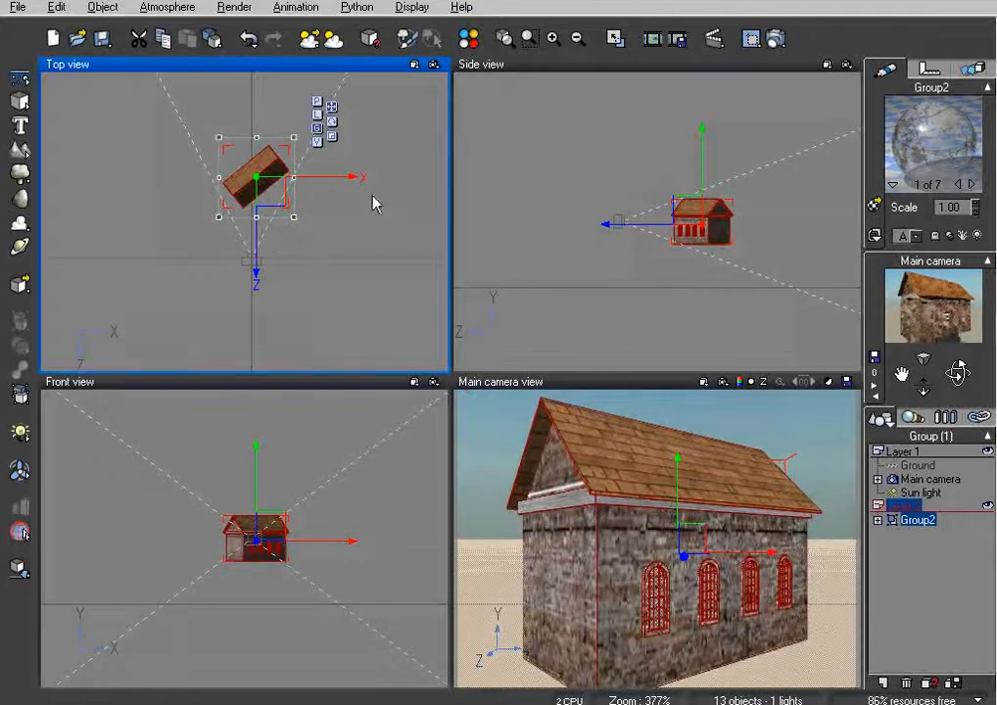
Render the whole building to check its textures and lighting, and deselect the group.
{"action": "left_click", "coordinate": [775, 39]}
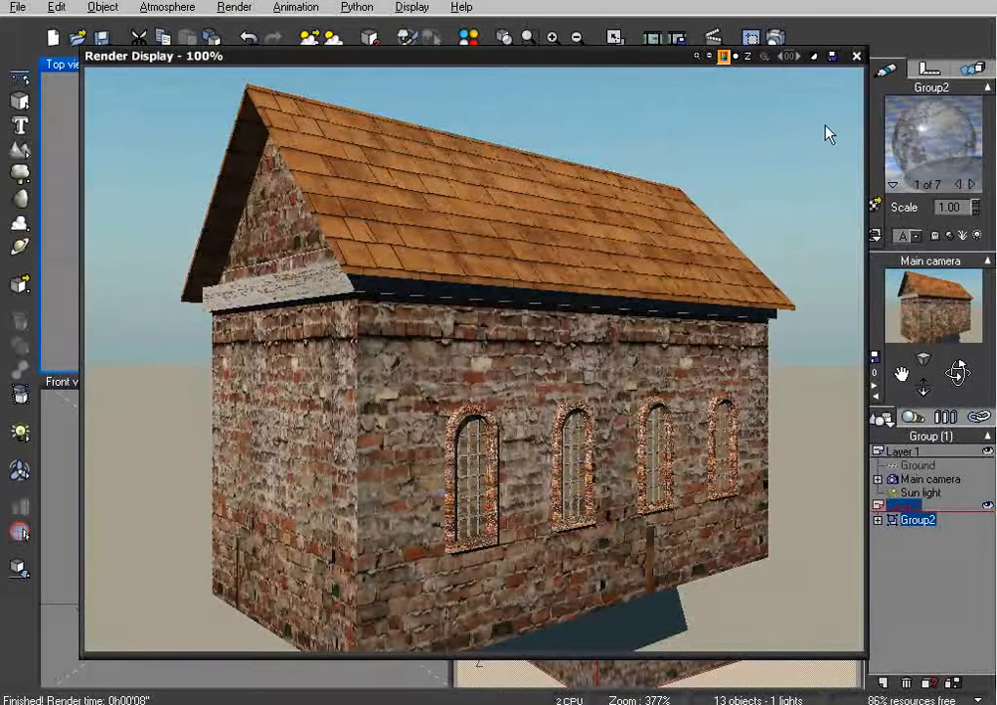
{"action": "left_click", "coordinate": [857, 59]}
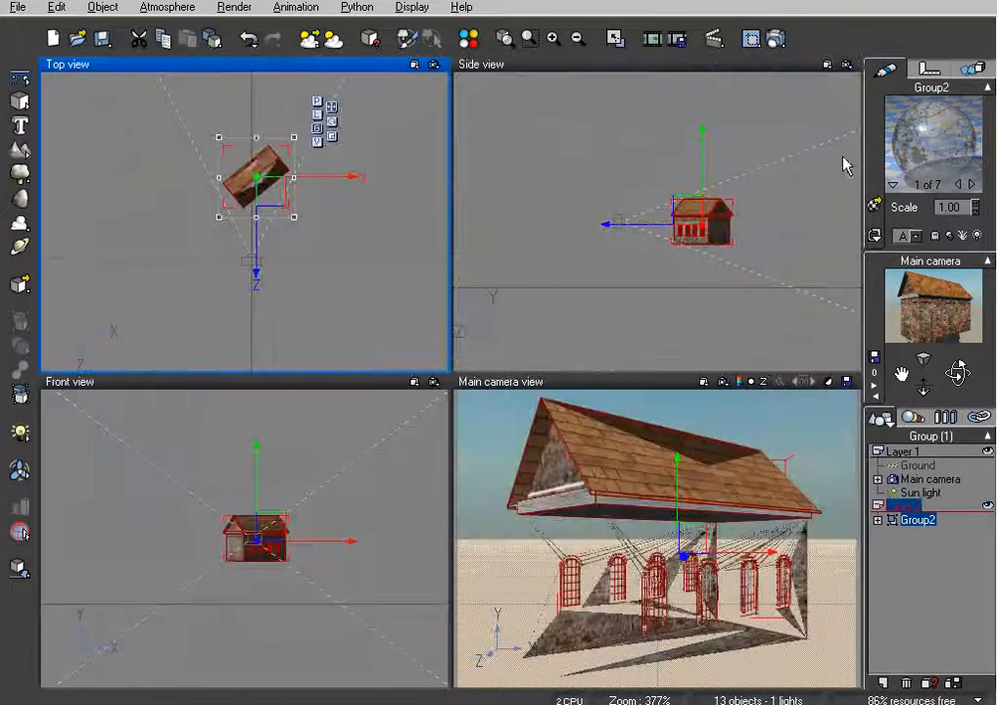
{"action": "left_click", "coordinate": [930, 590]}
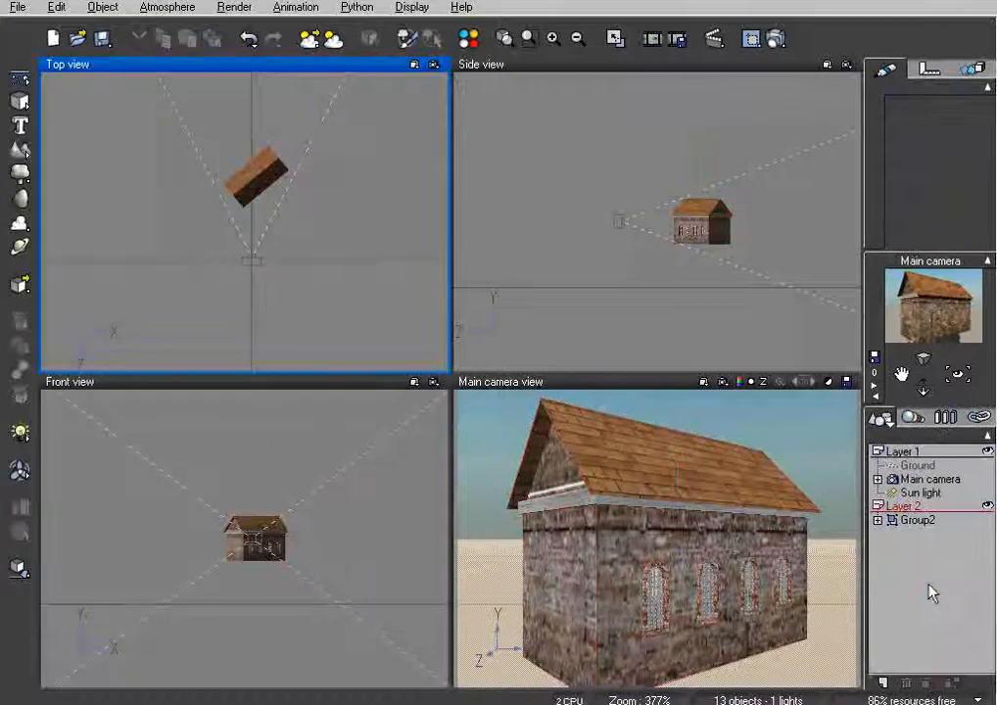